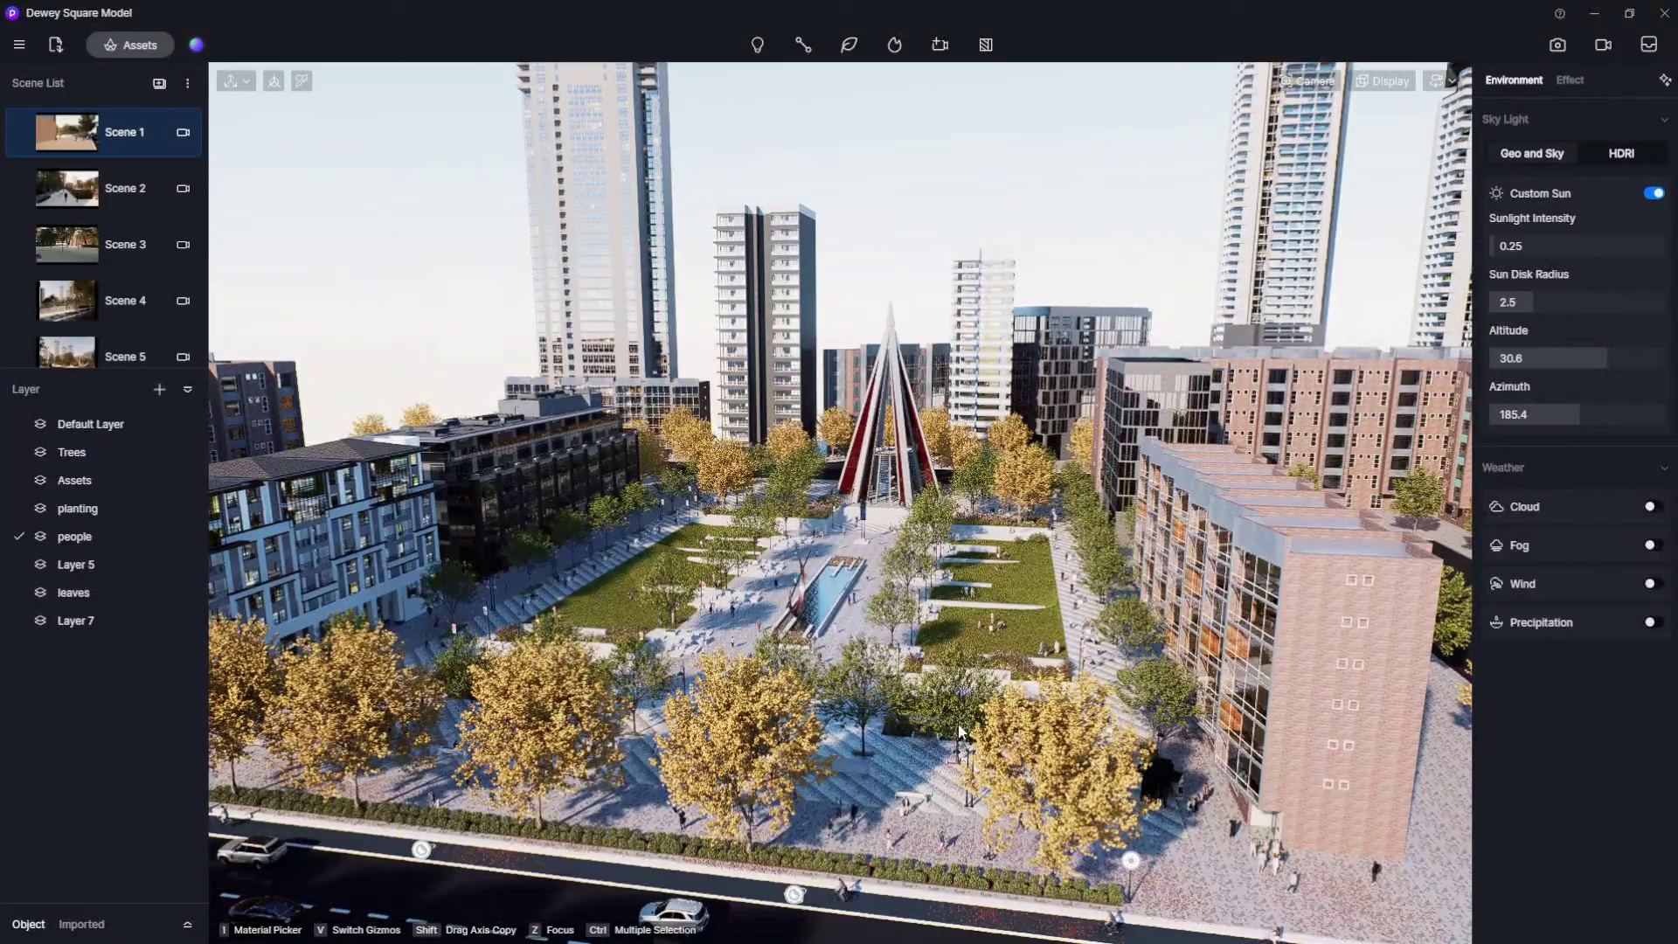
Fly the camera from the aerial overview of the square down toward the white building at the plaza corner.
click(959, 731)
scroll(959, 731, up, 5)
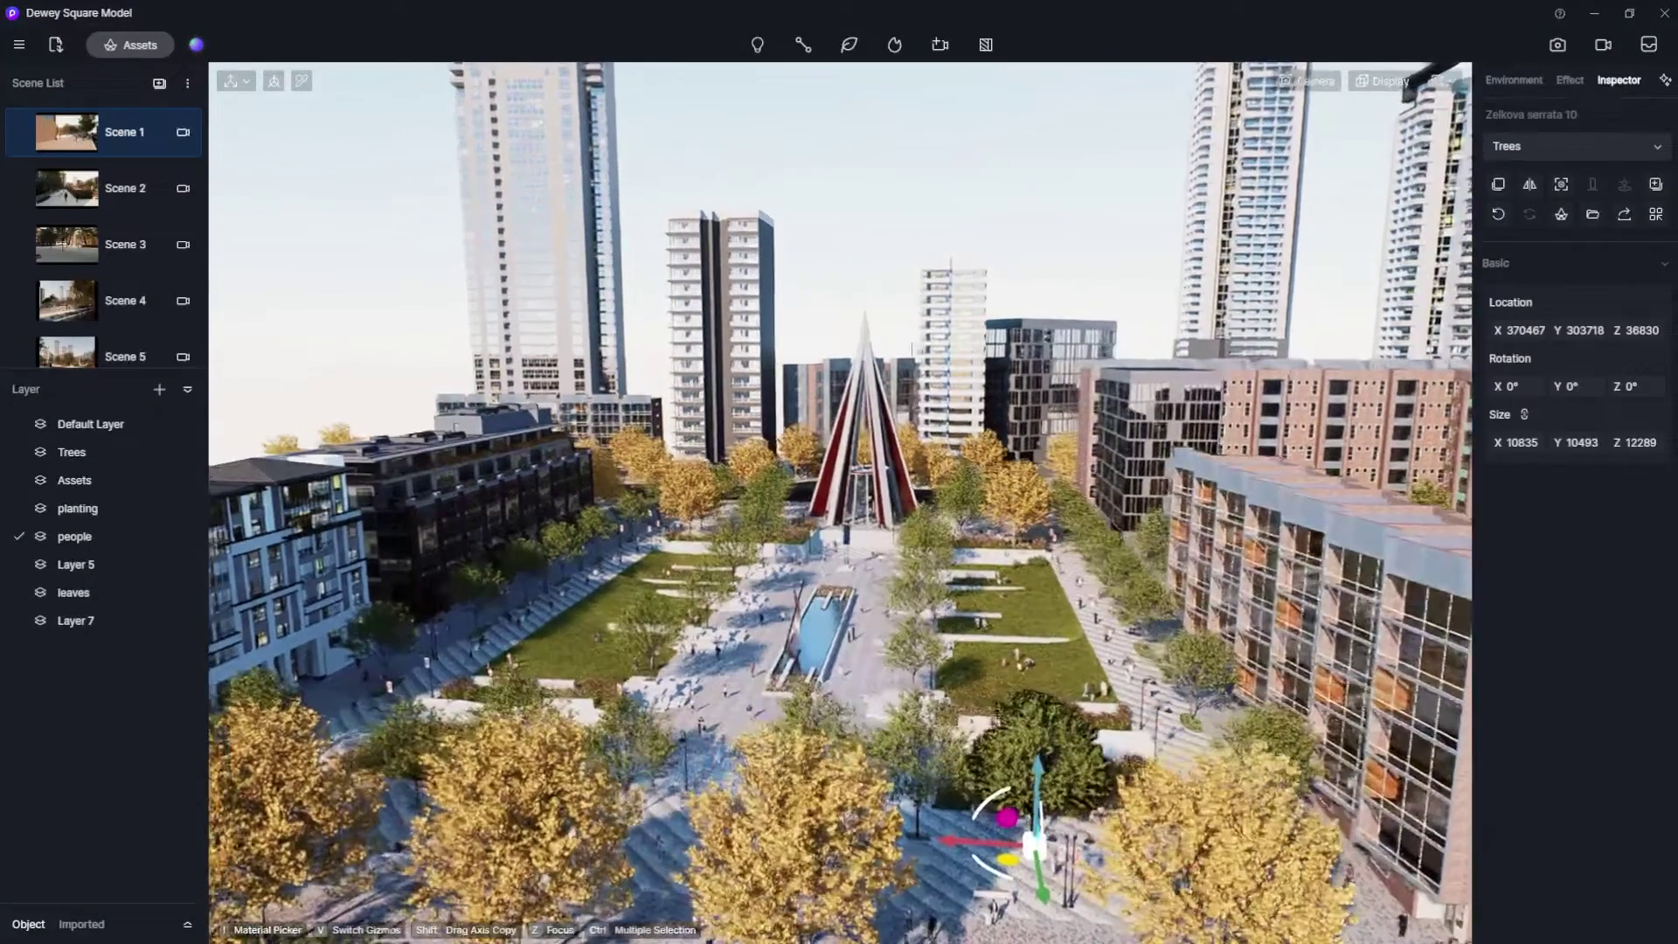
key(Escape)
scroll(930, 637, up, 5)
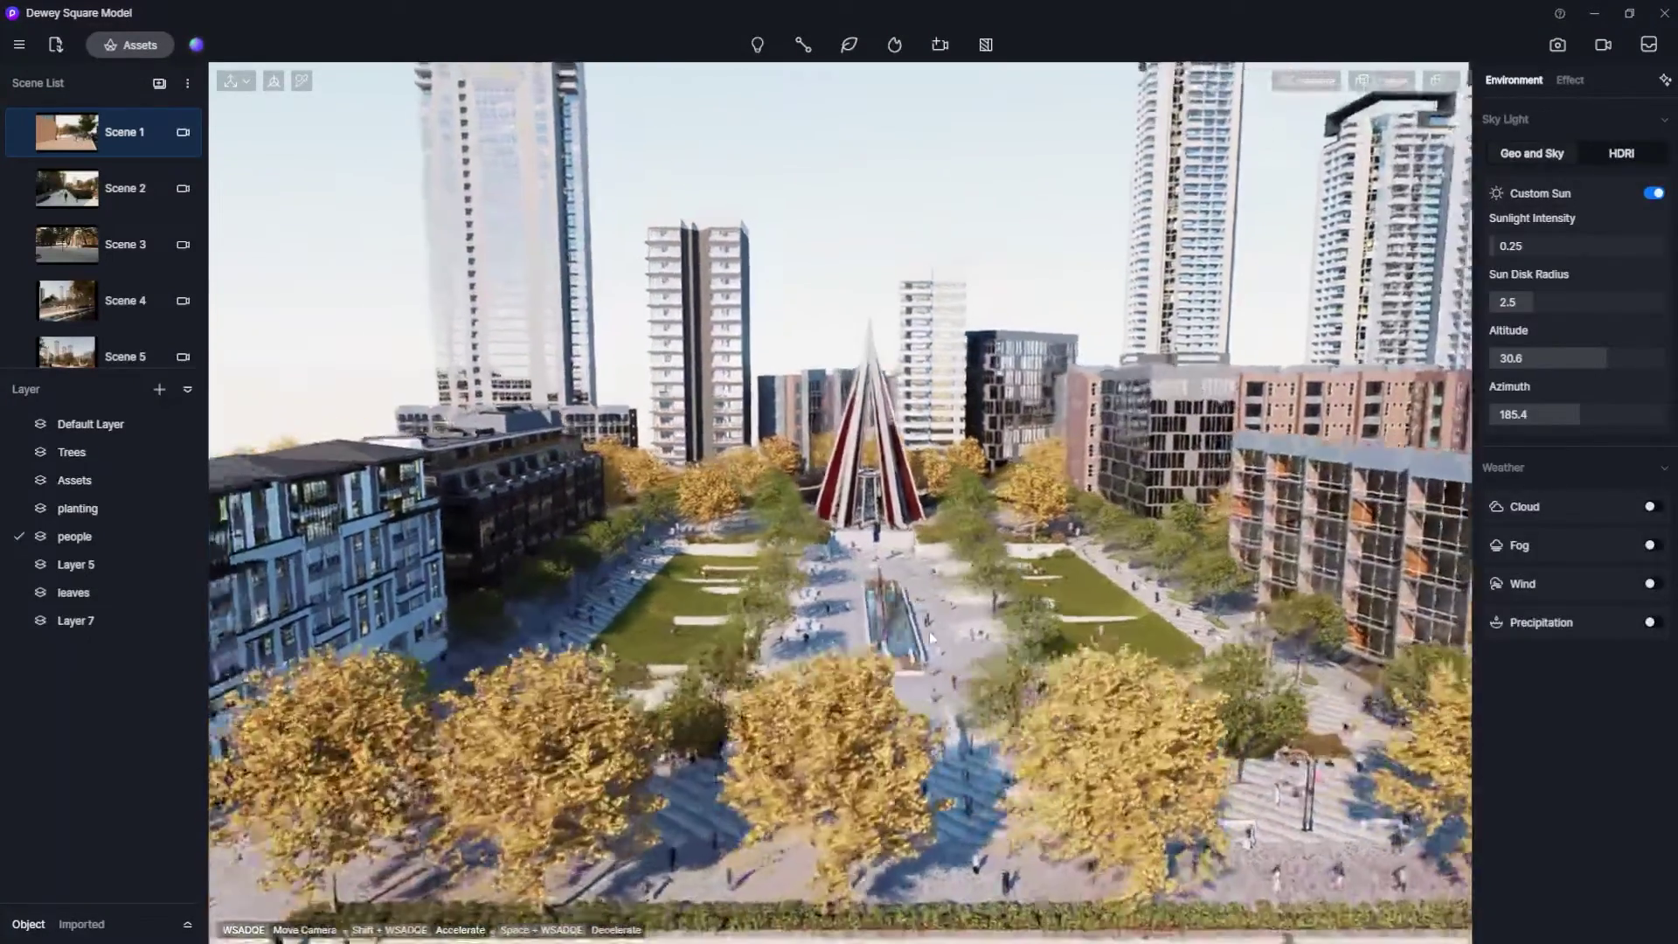
scroll(931, 638, up, 5)
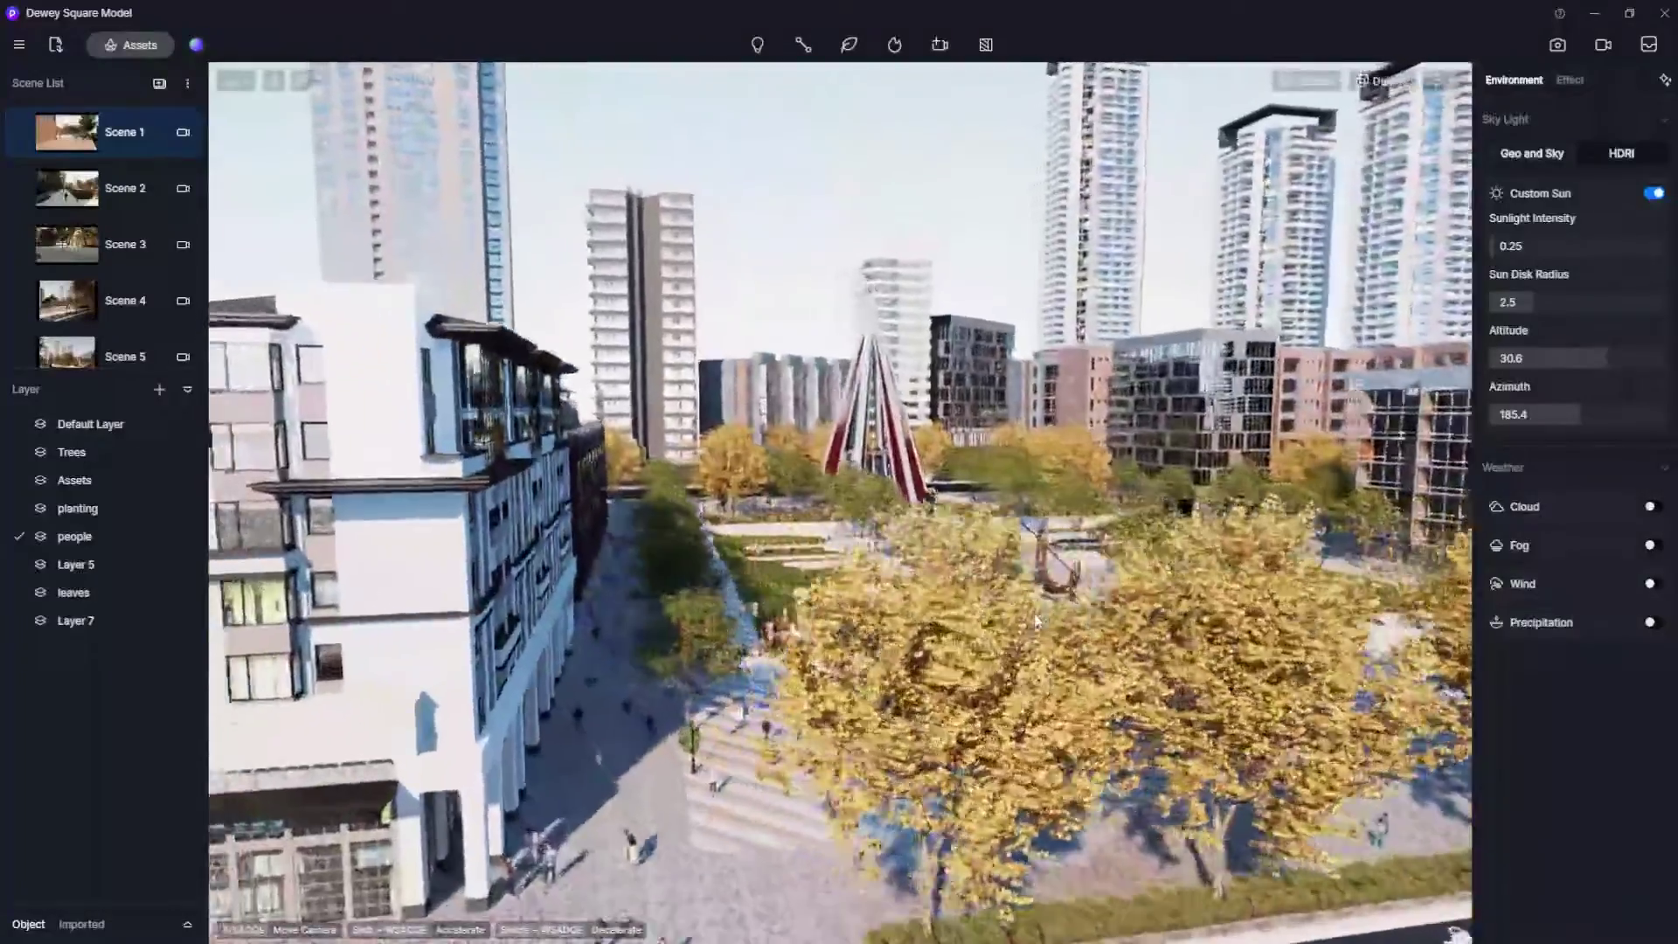
scroll(1036, 621, up, 5)
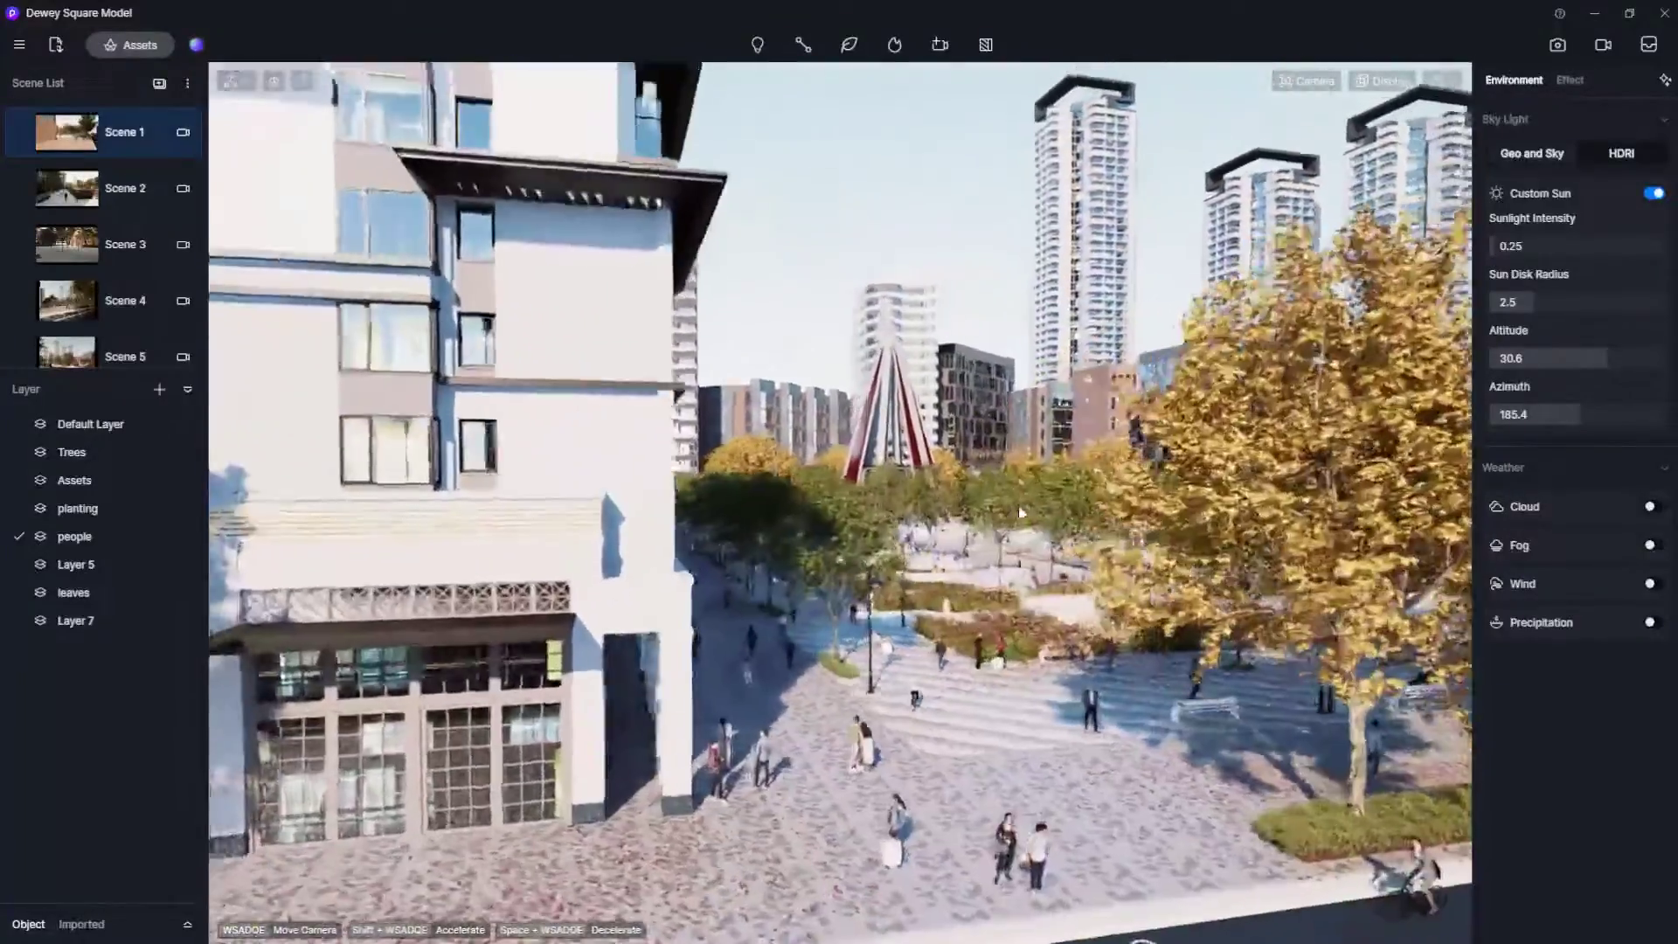
Lower the camera to street level, framing the plaza corner with the bike lane and the two standing women in the foreground.
key(s)
key(q)
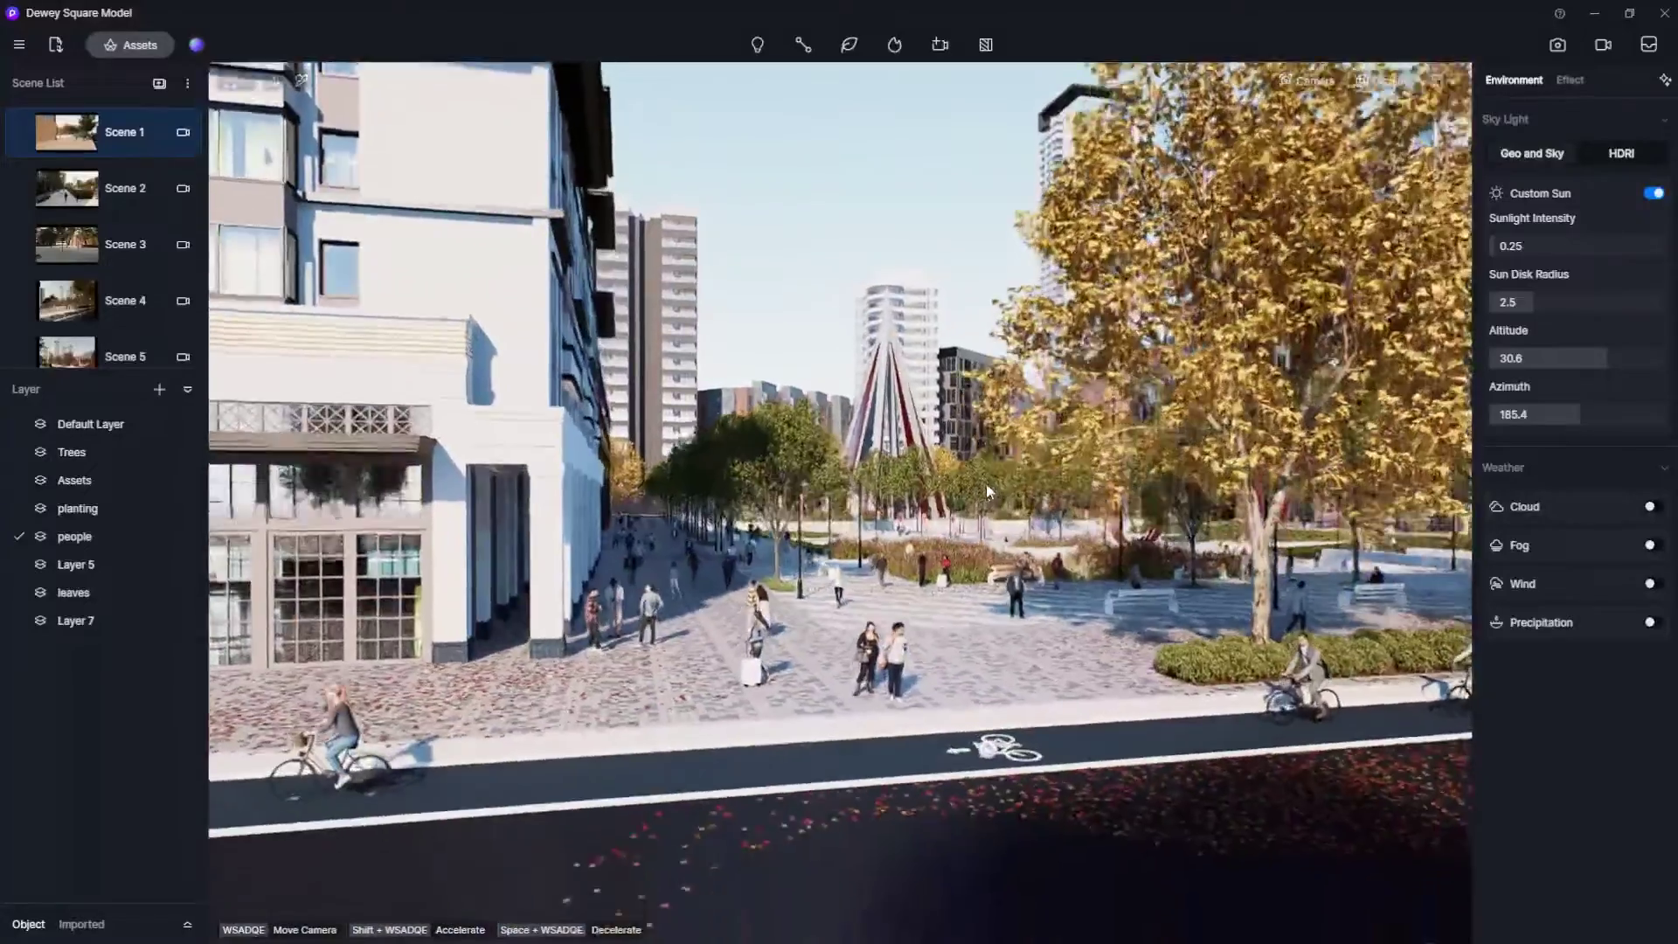
key(w)
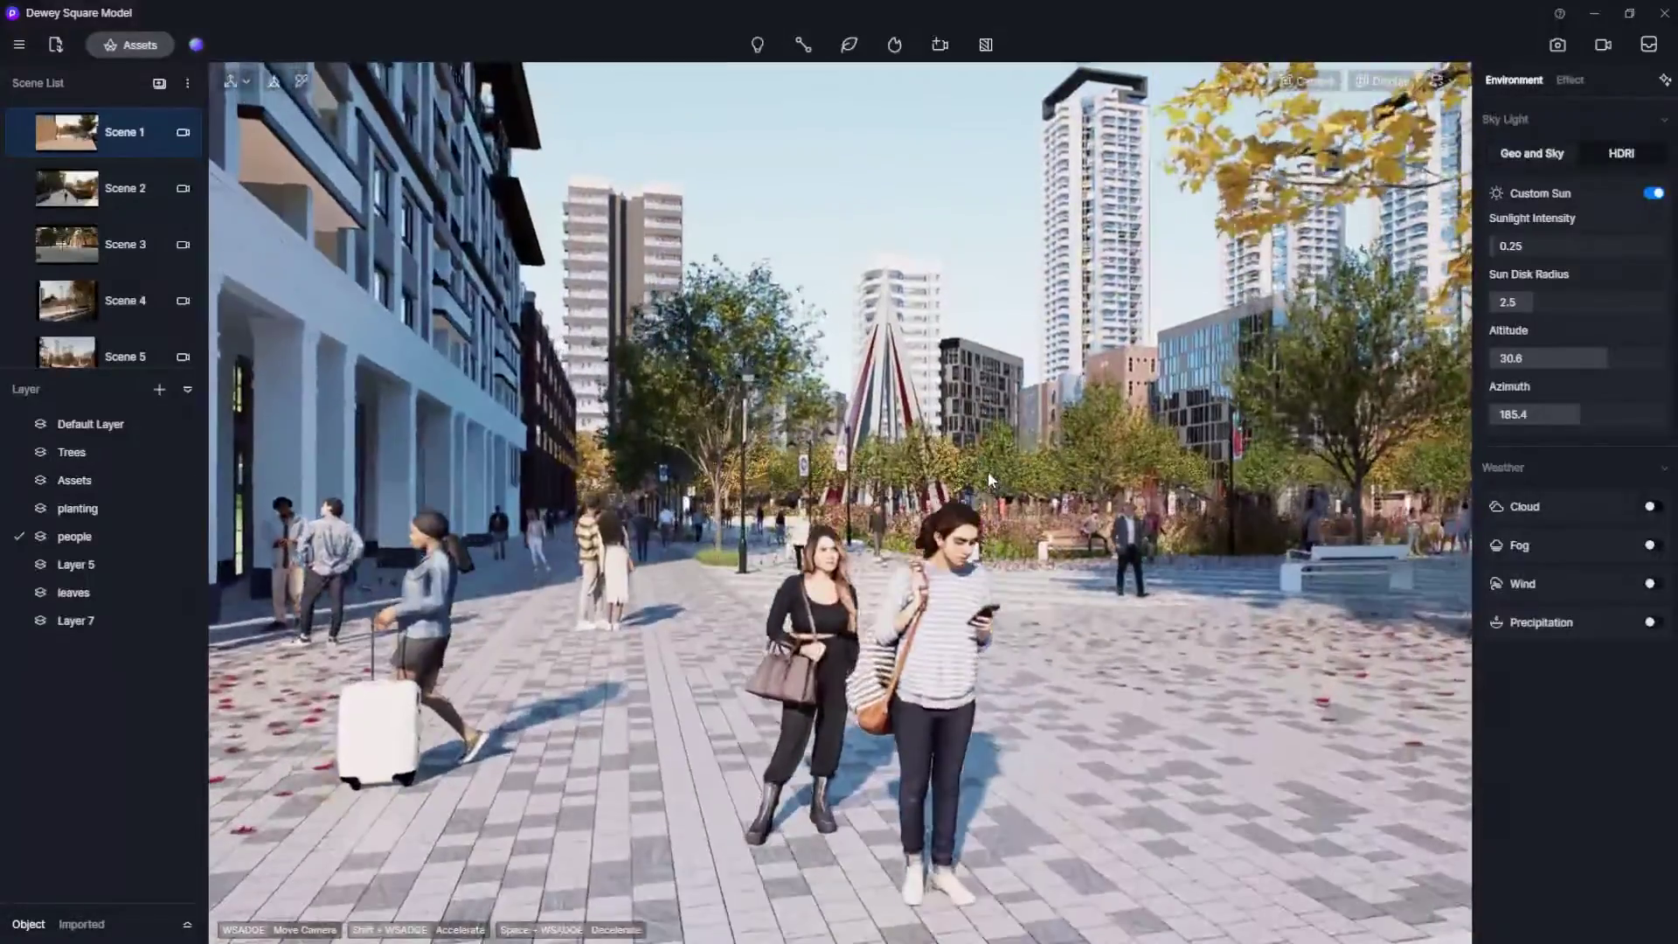
key(s)
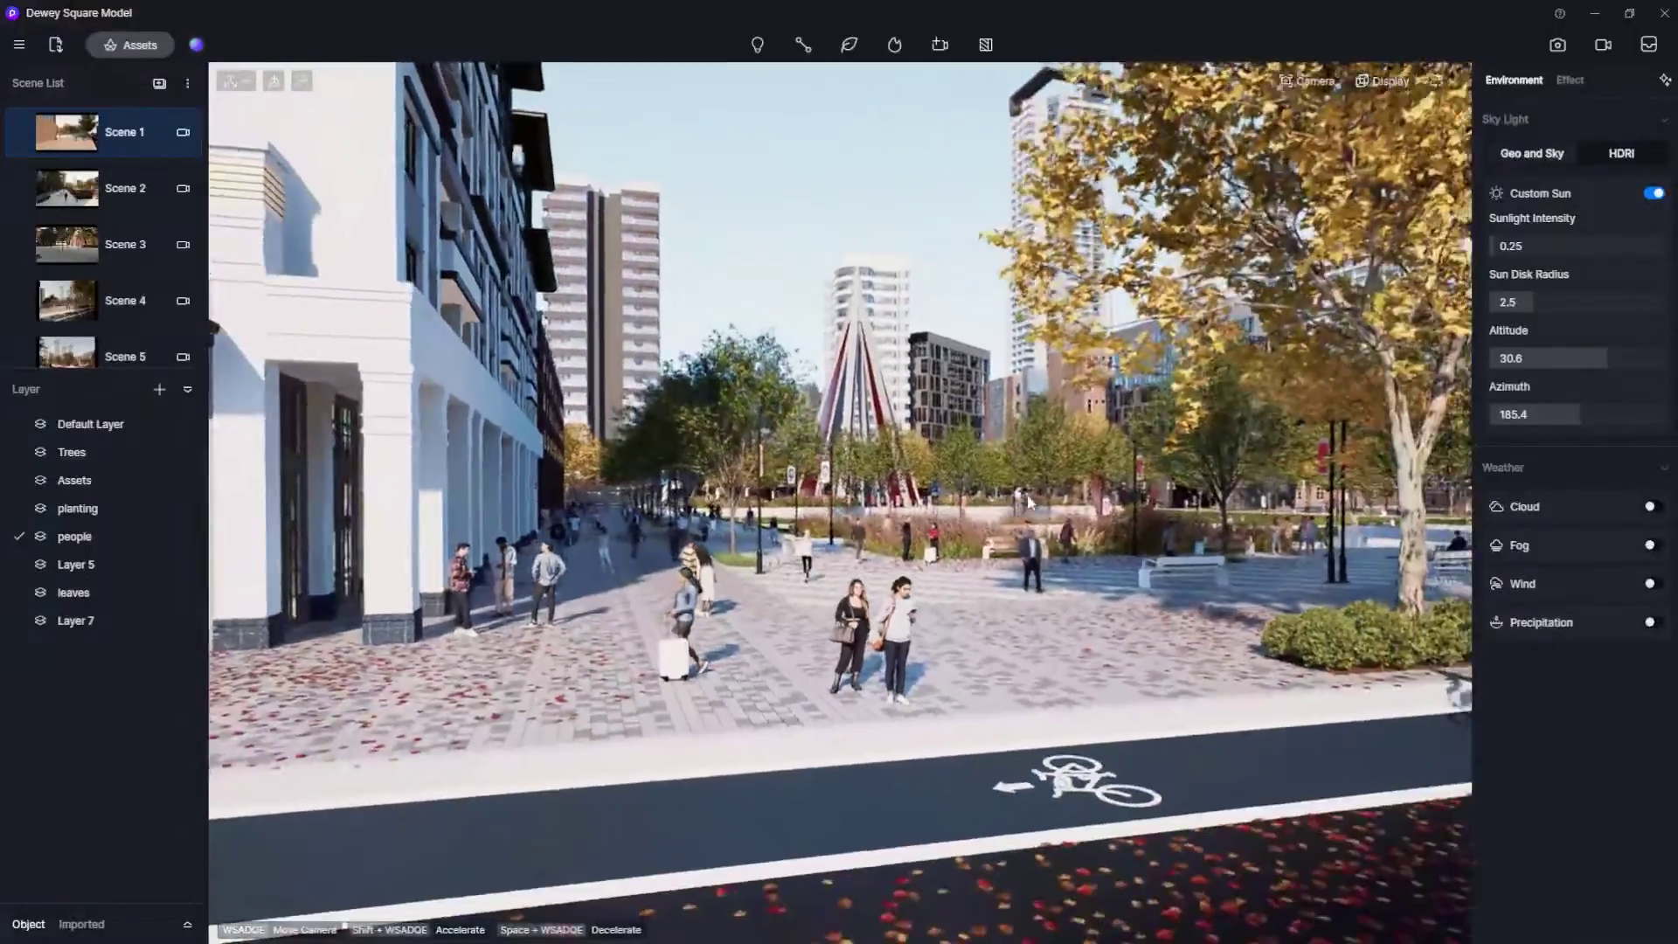
key(w)
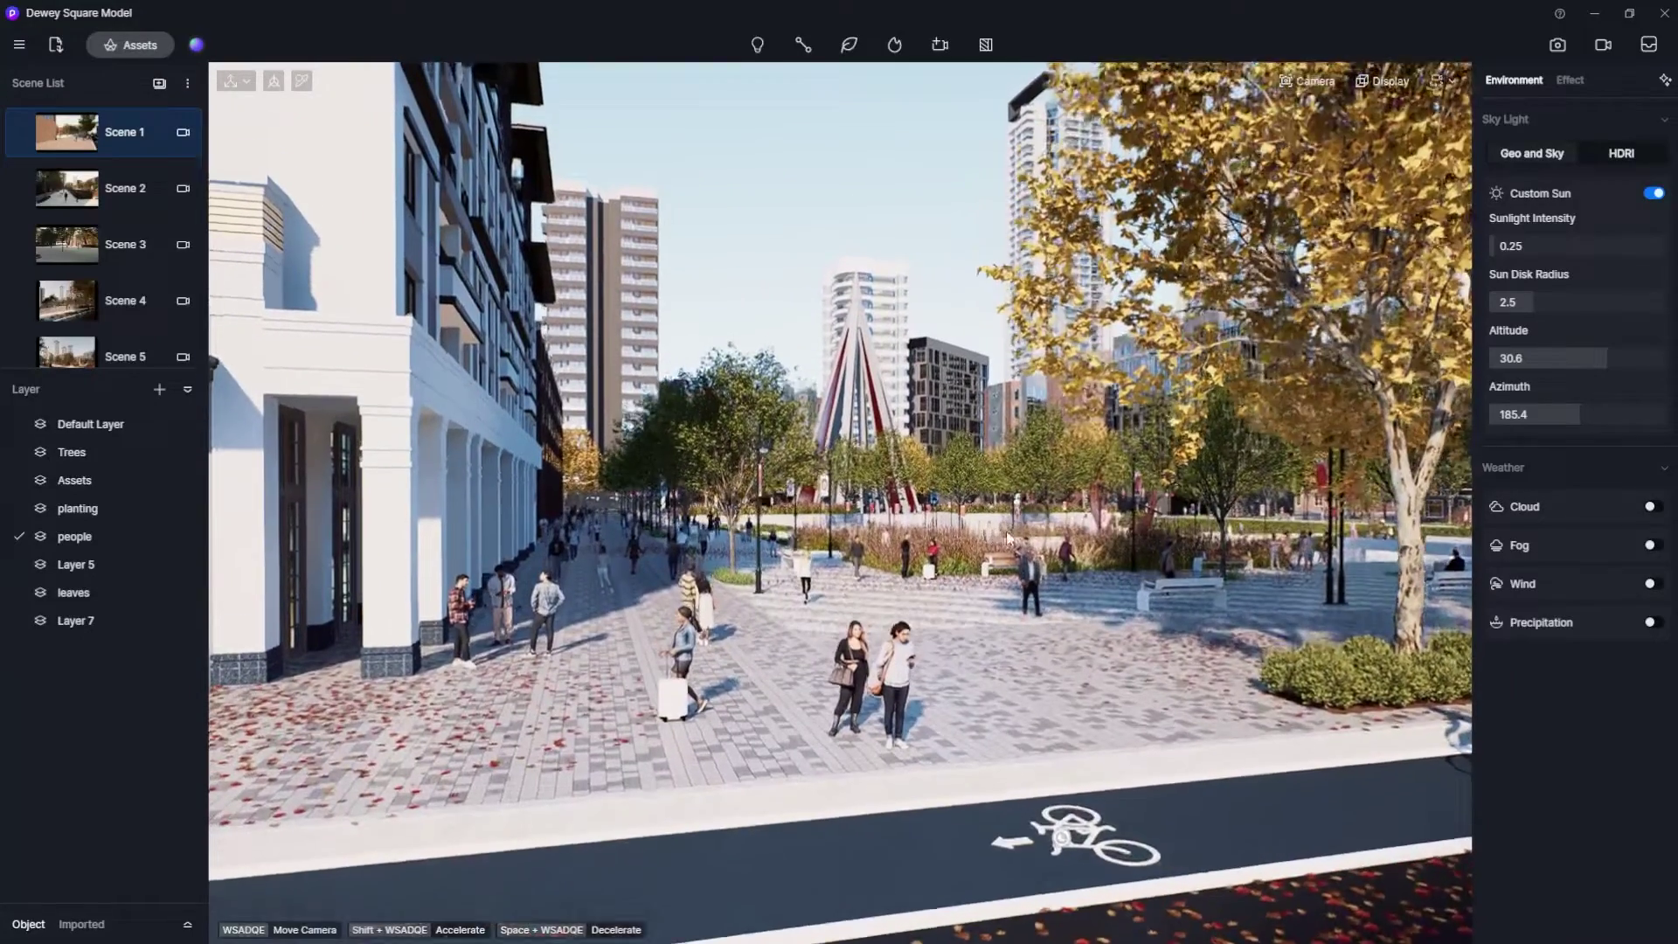
key(w)
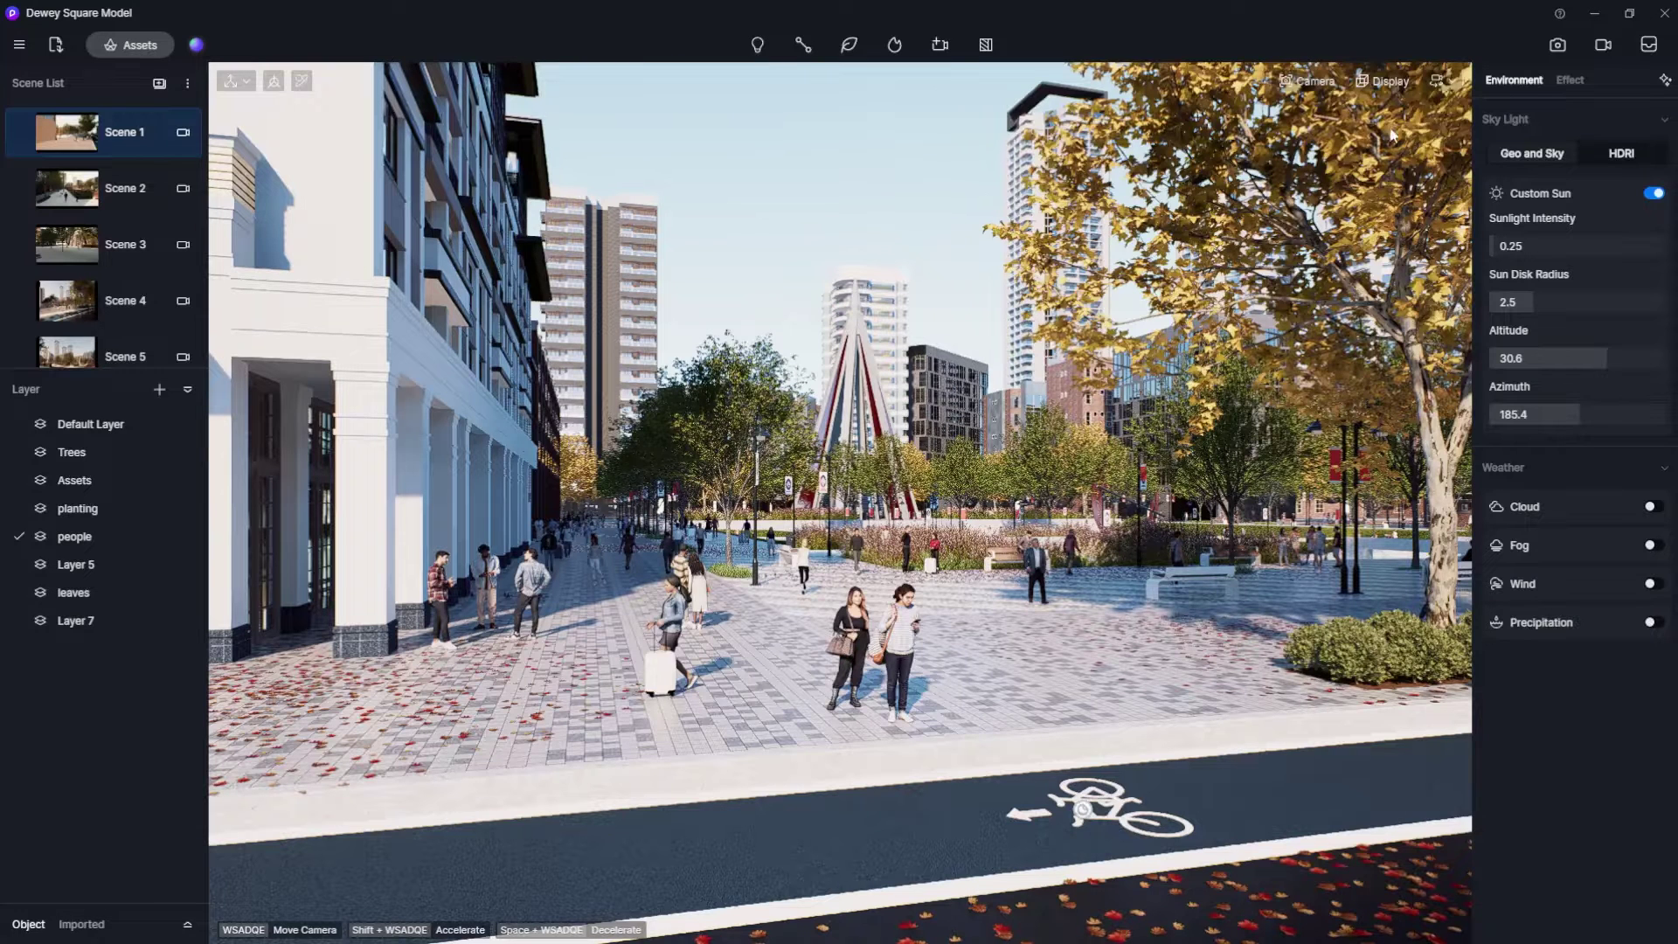
Check the camera's view mode options and turn the street view toward the yellow tree and the bike lane.
click(1308, 81)
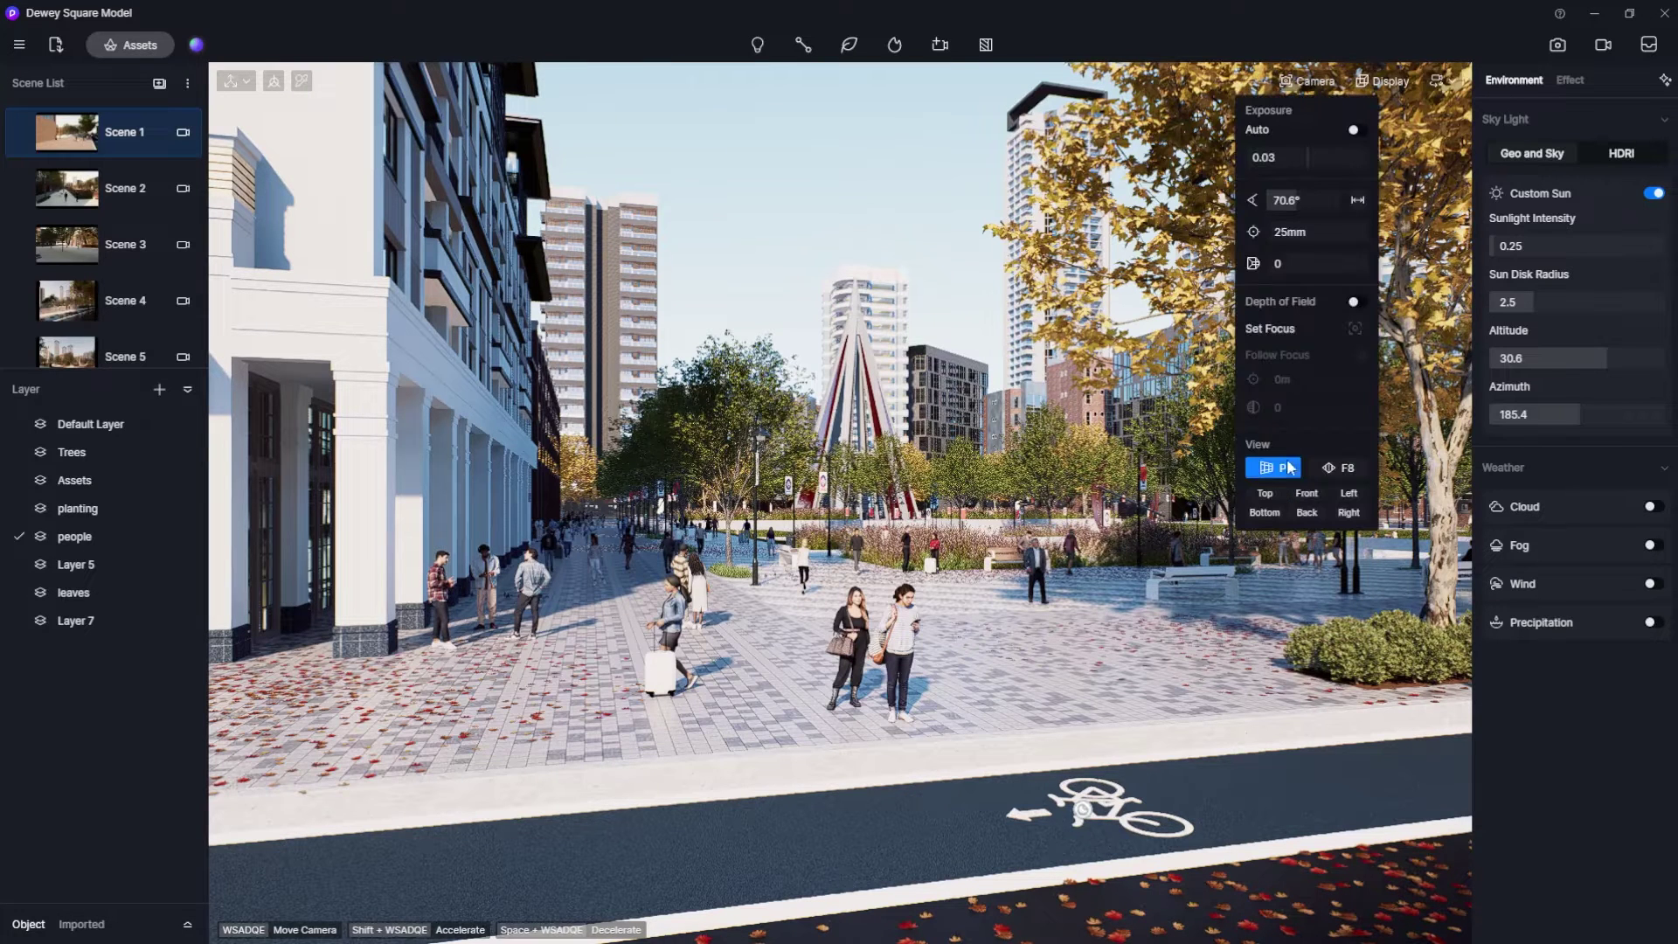
click(1342, 469)
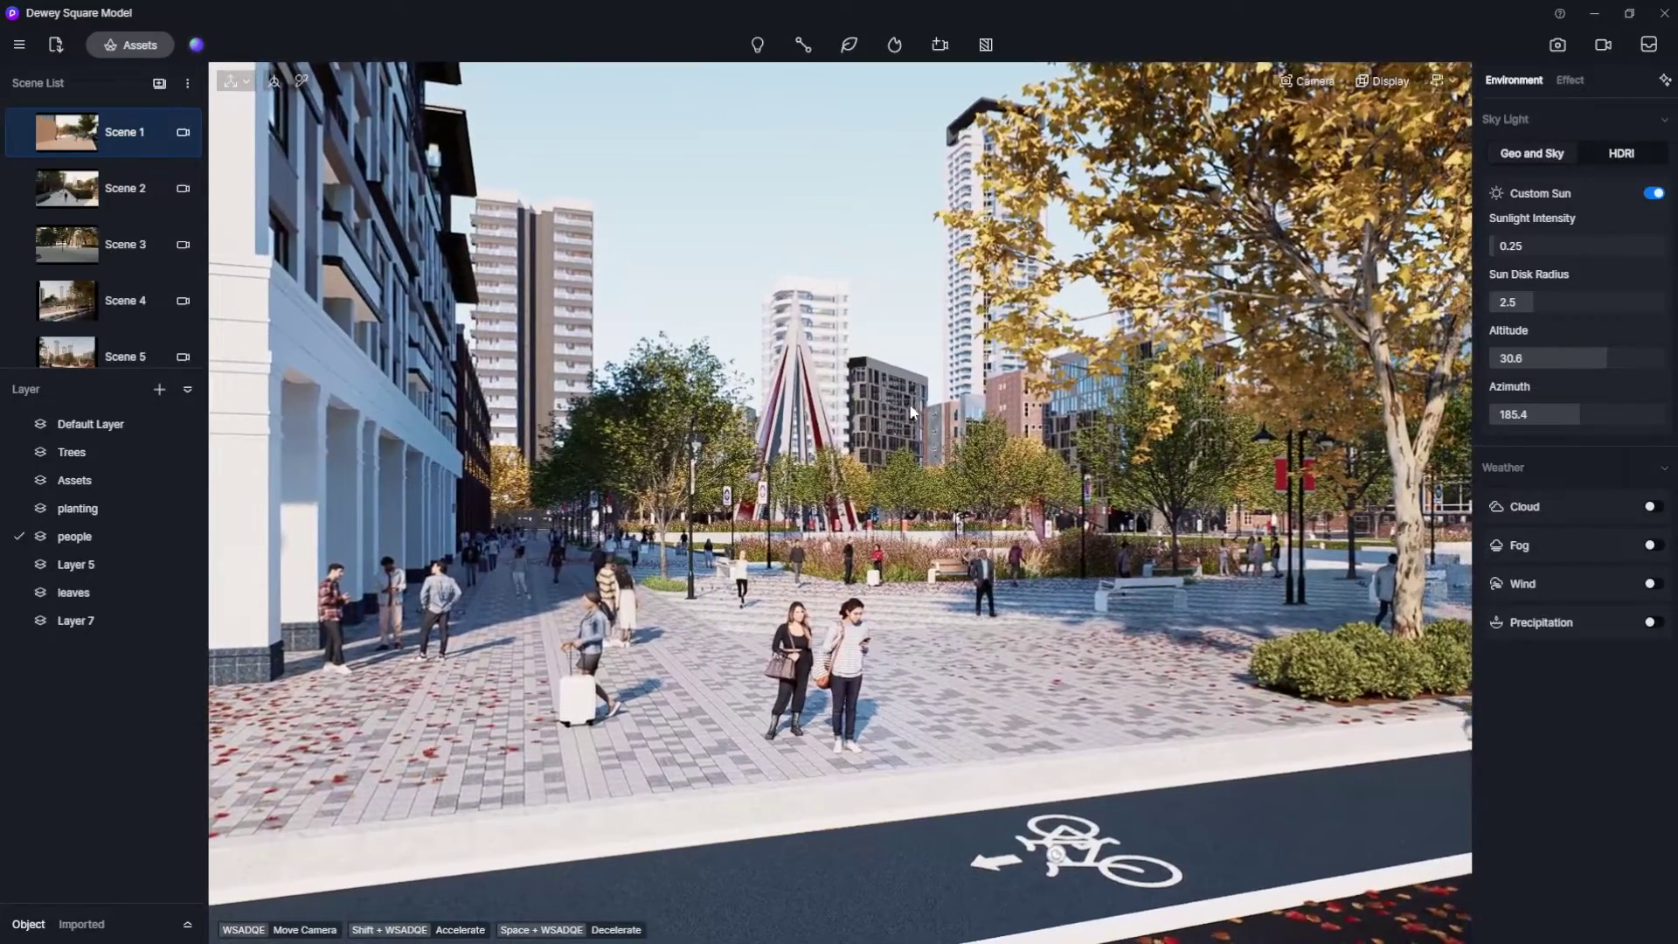
key(w)
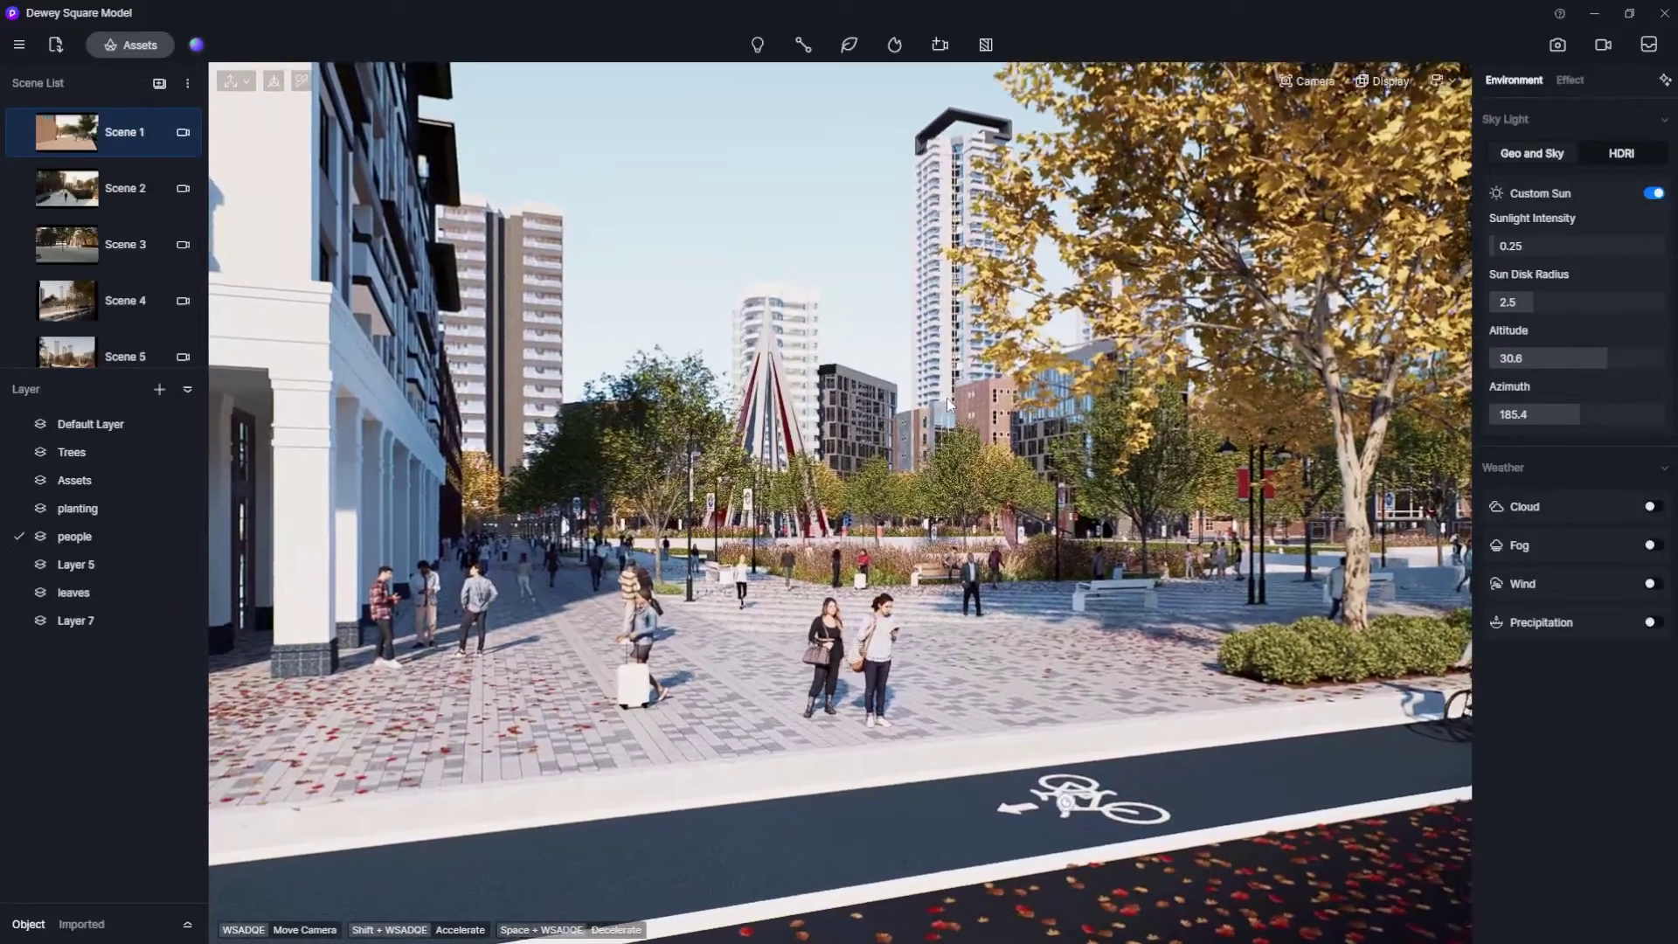
key(q)
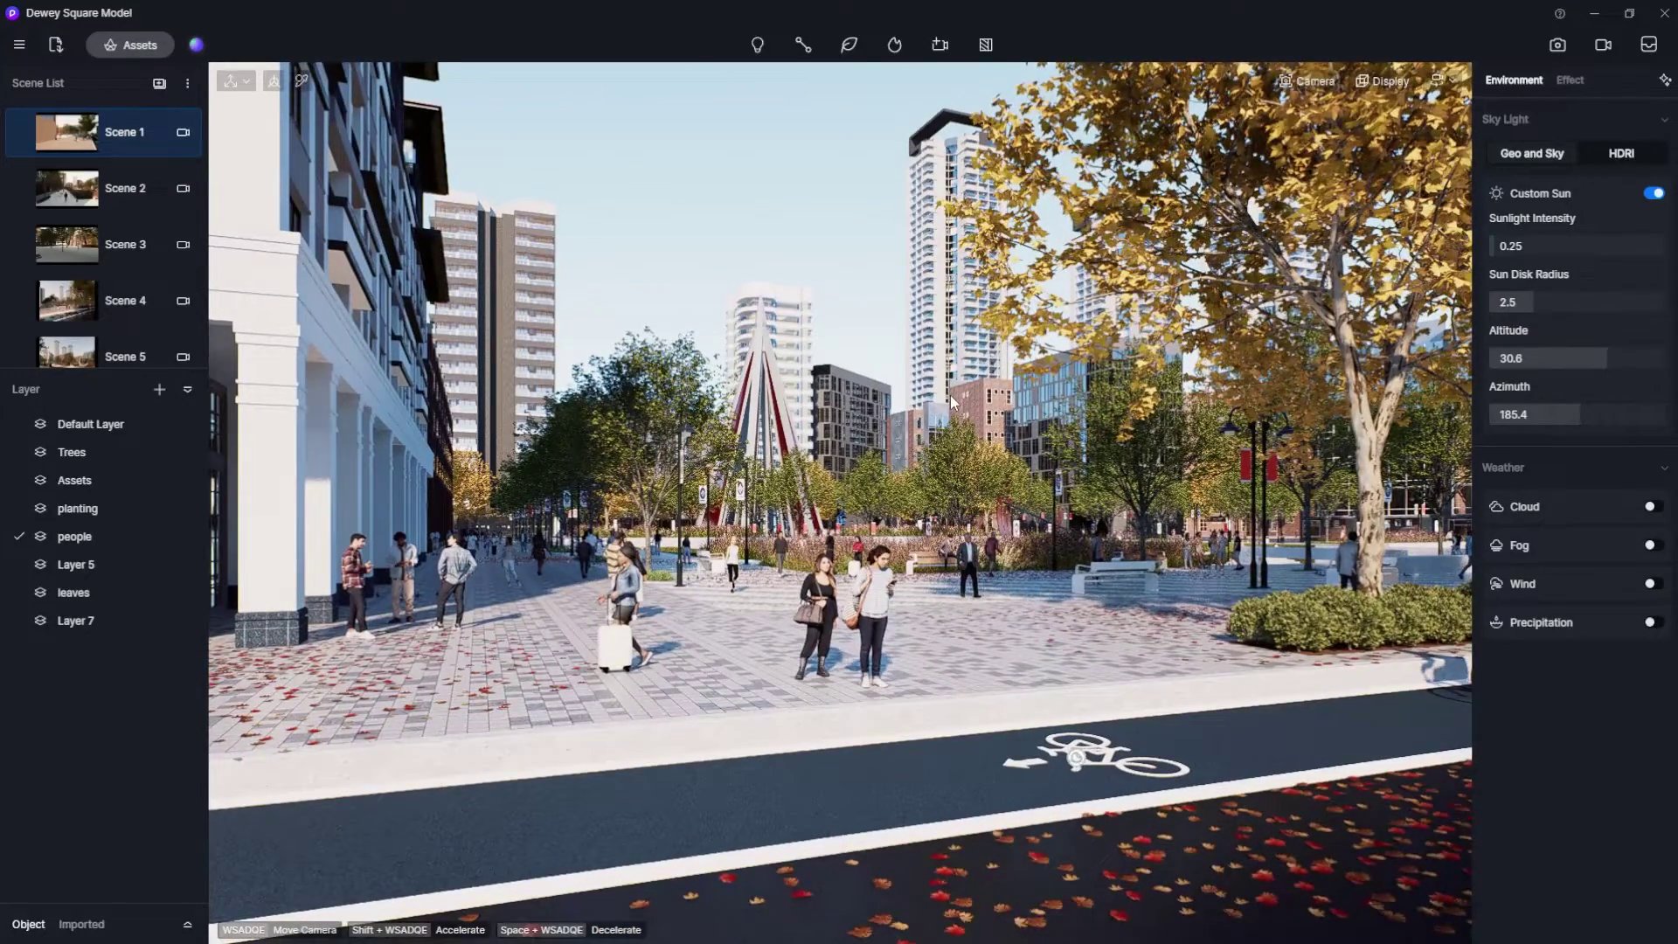
key(w)
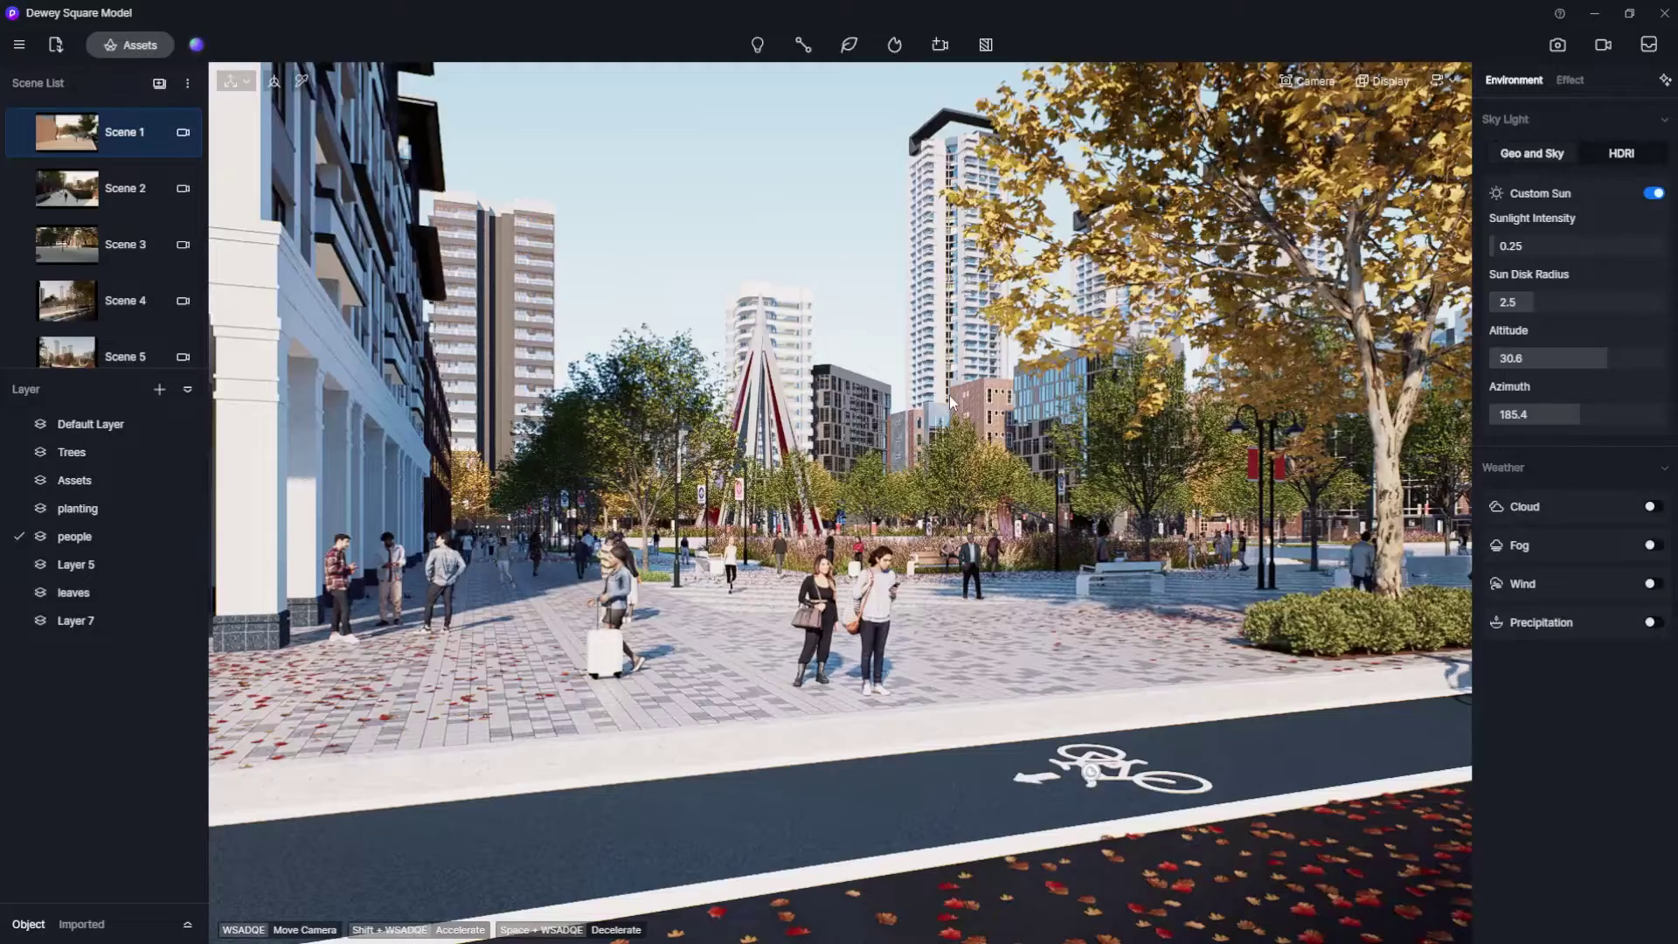
right_drag(959, 402, 798, 586)
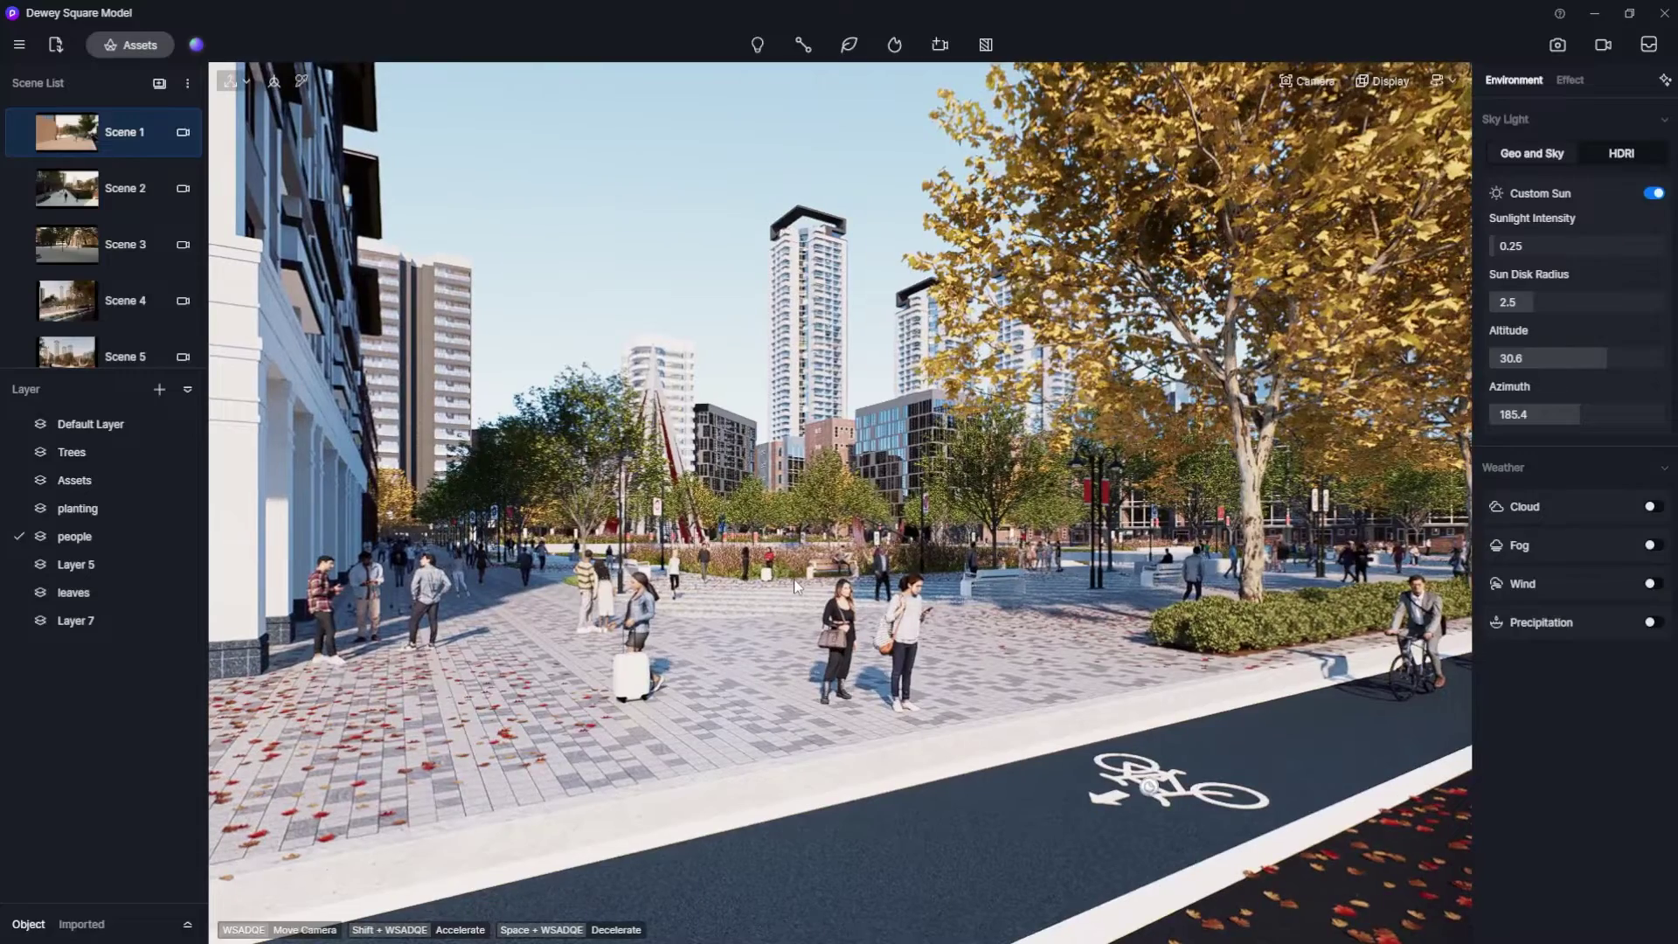
Fine-tune the camera's height, distance and tilt at the plaza corner and save the view as a new scene.
key(q)
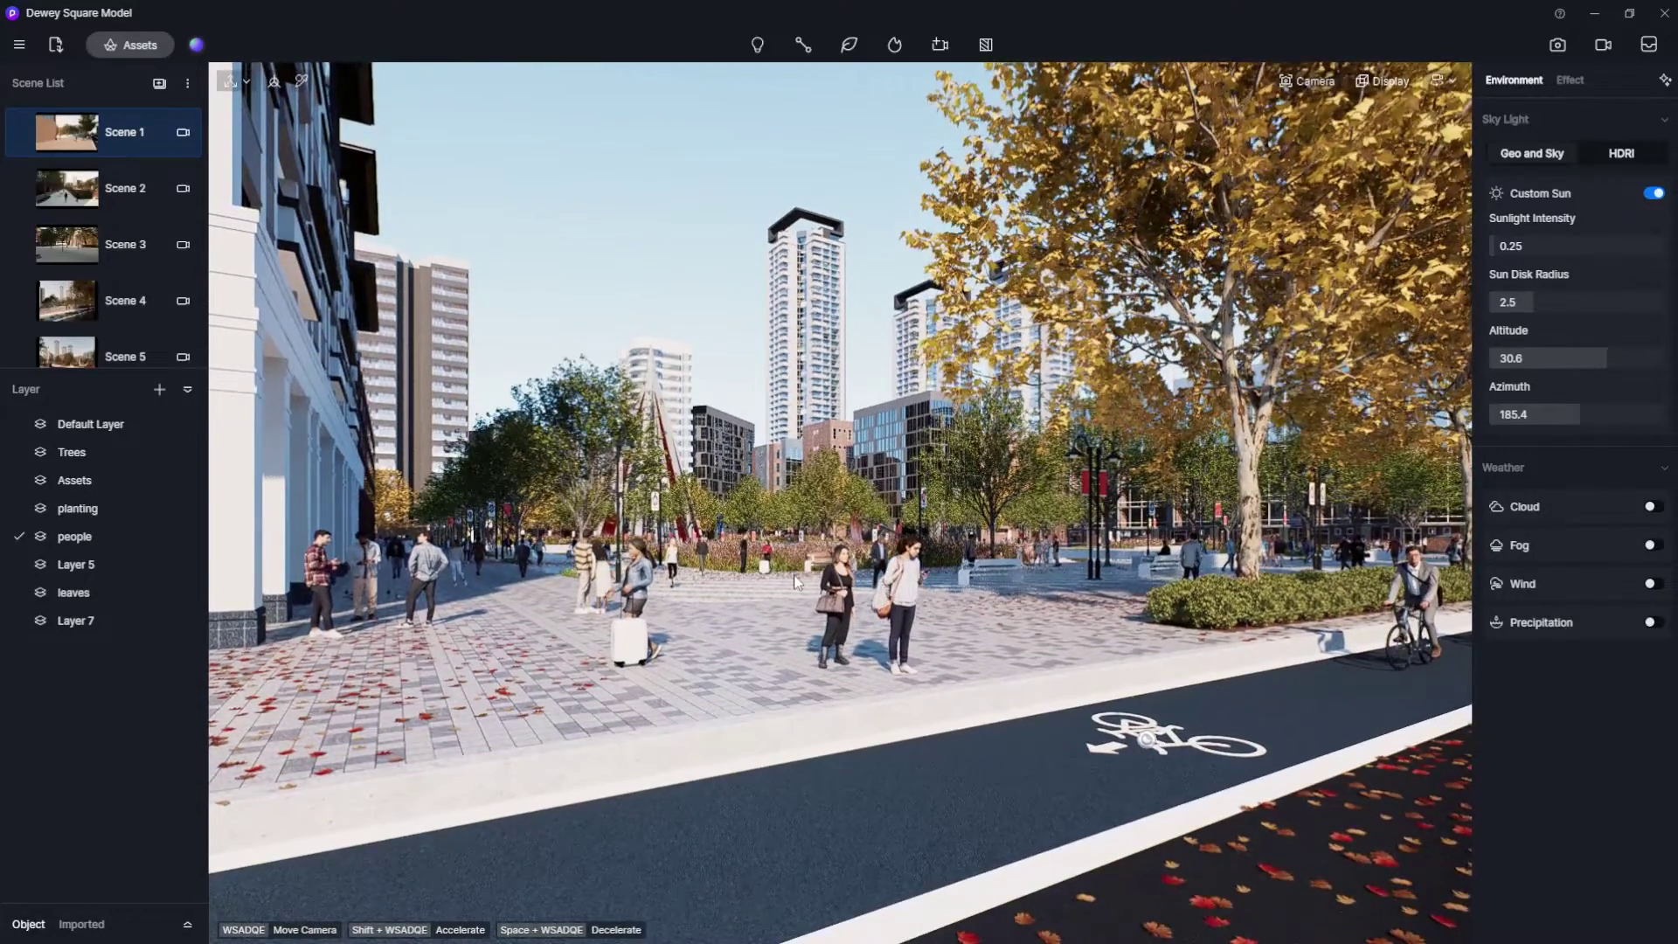
key(w)
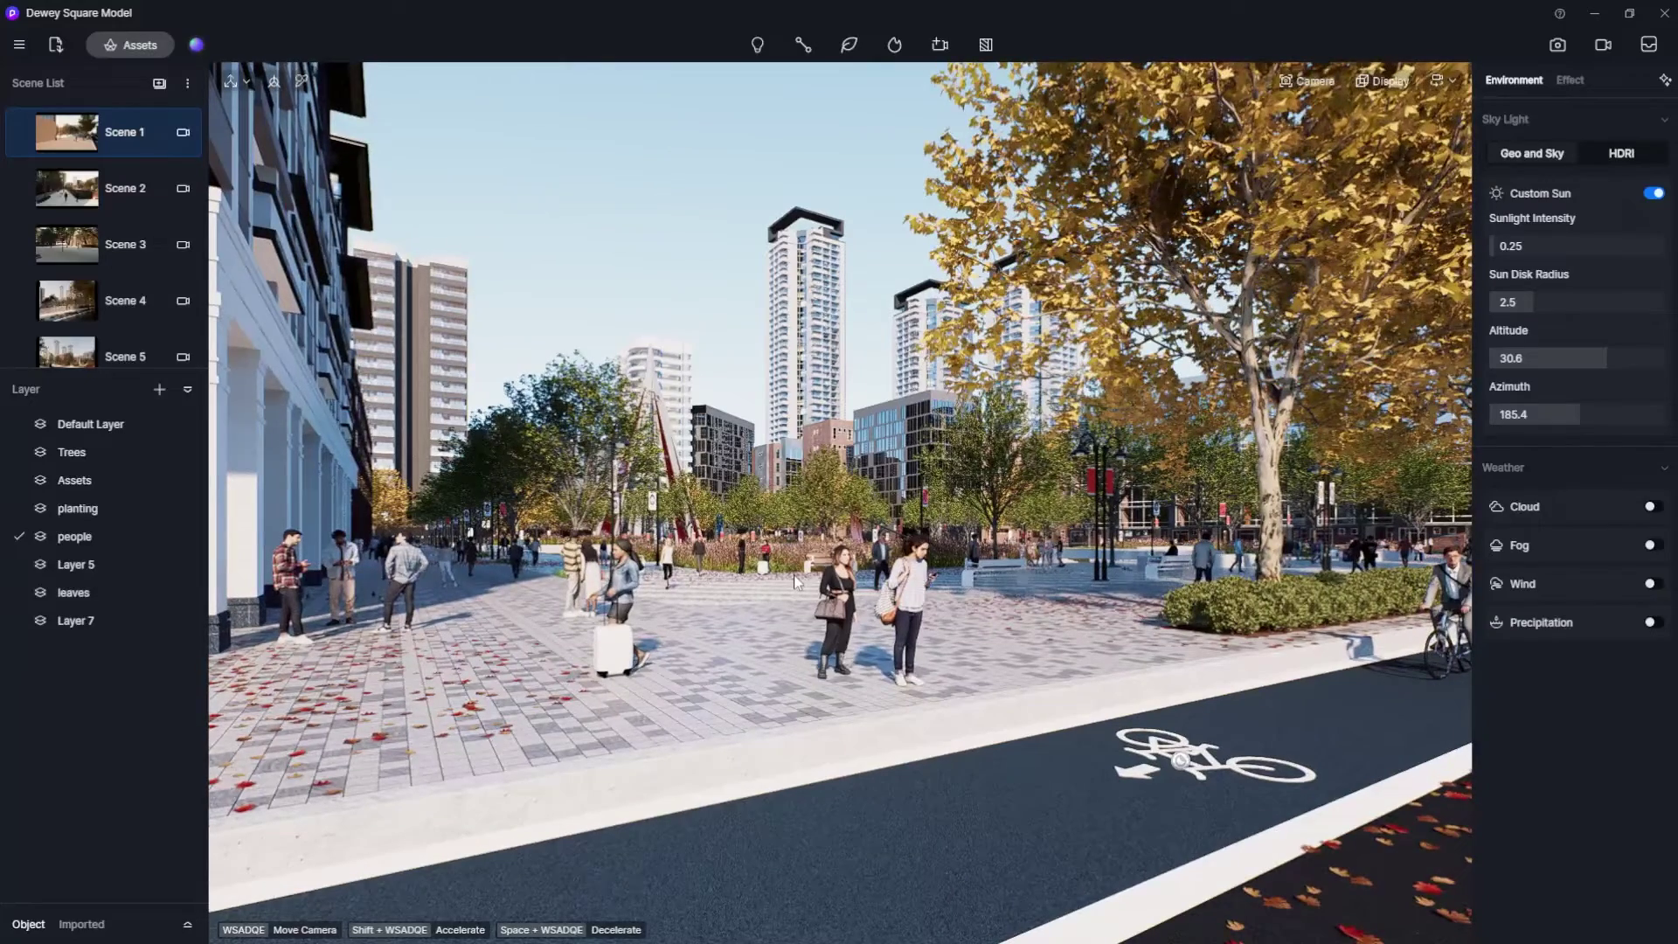
key(s)
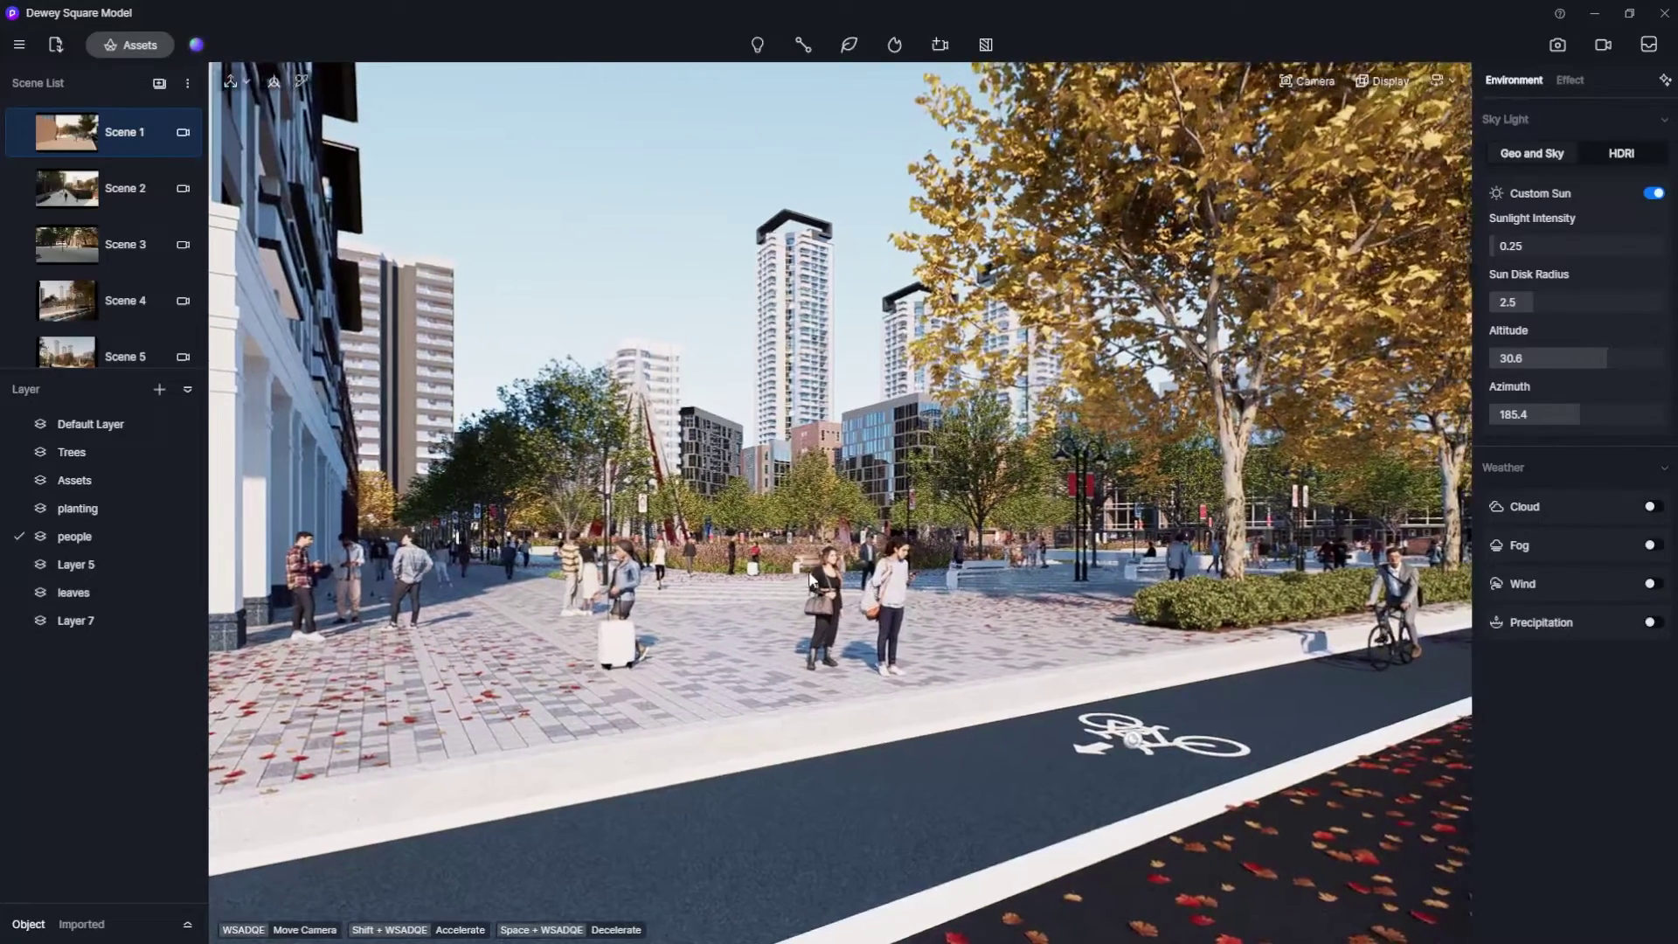
right_drag(809, 576, 808, 561)
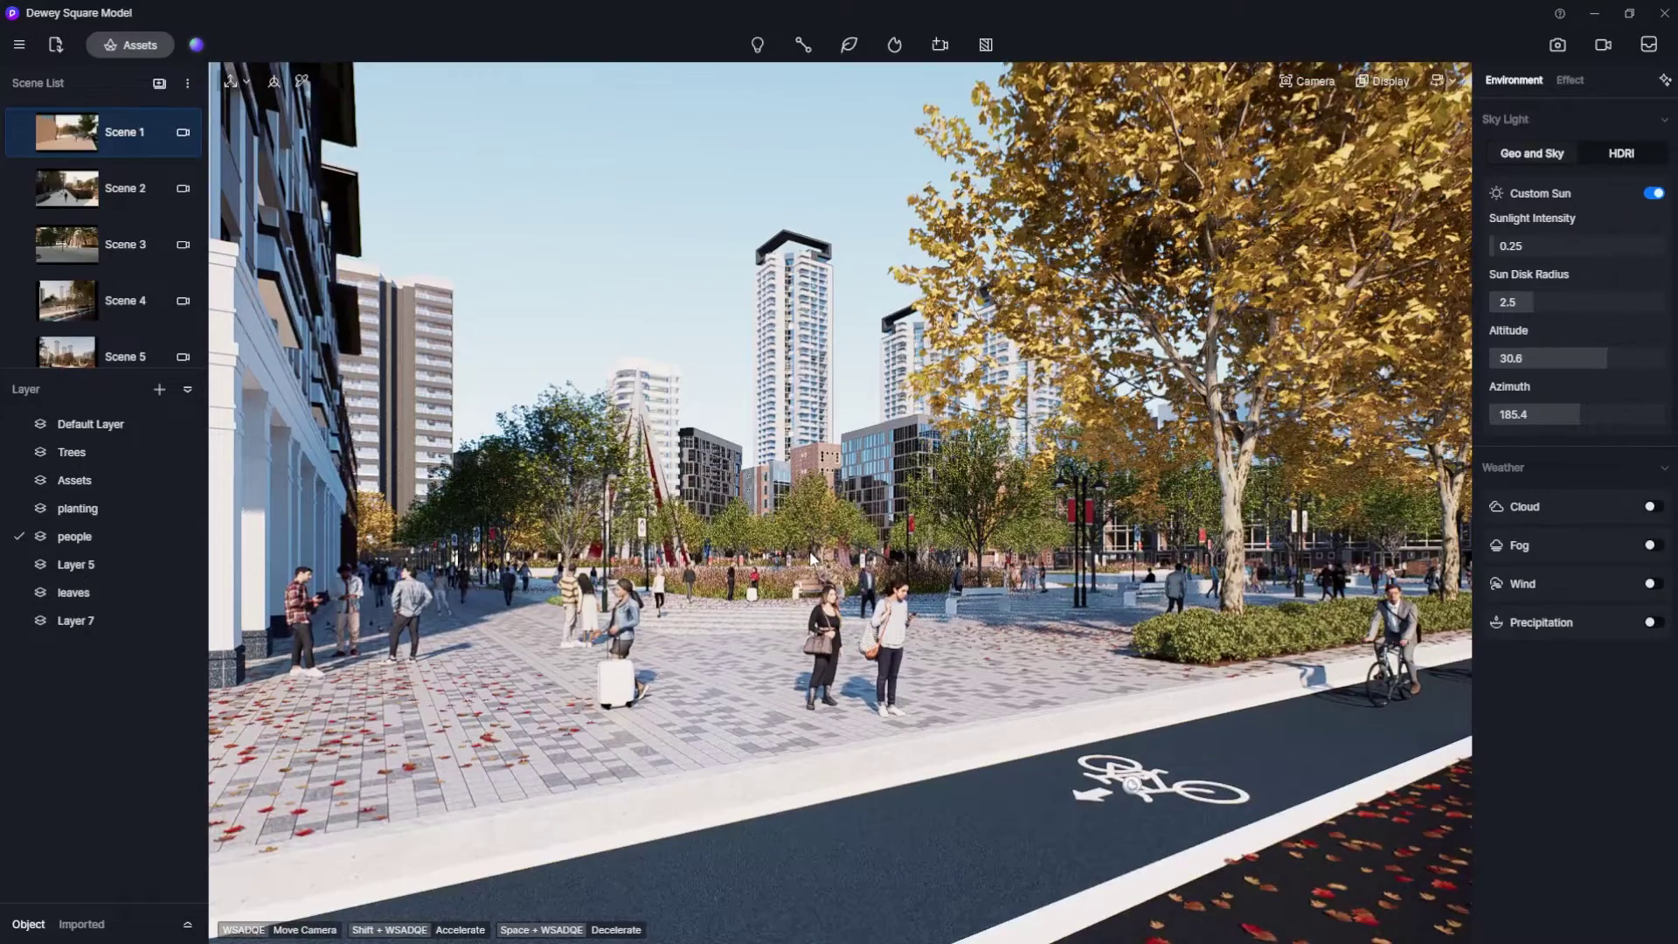
key(e)
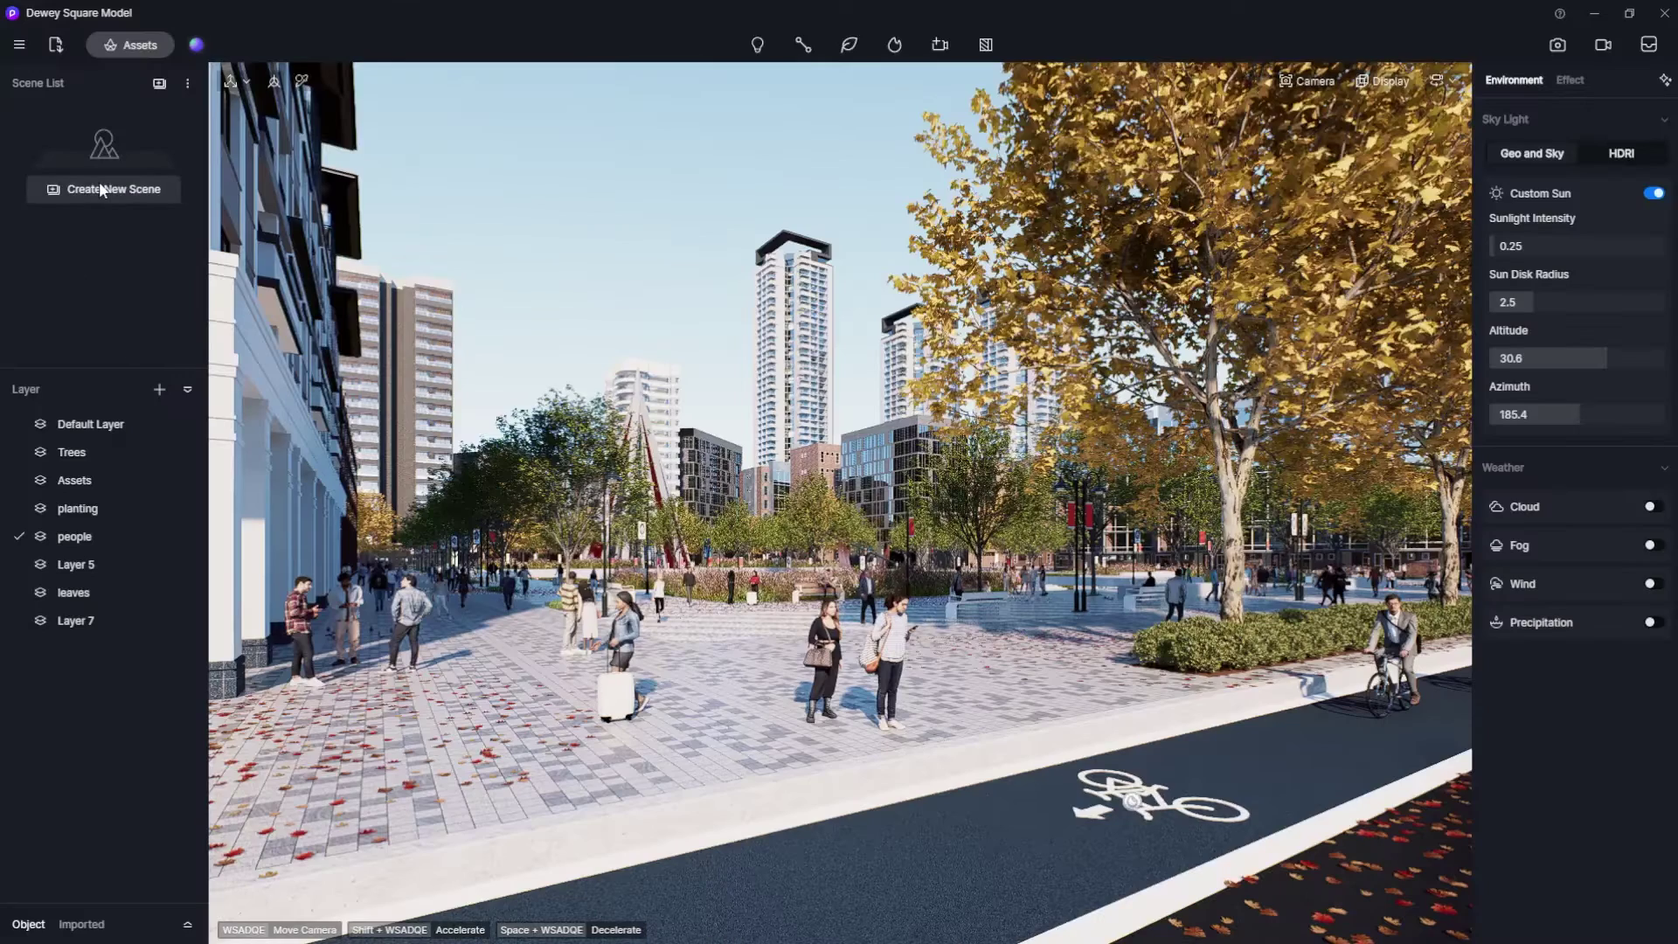
click(102, 190)
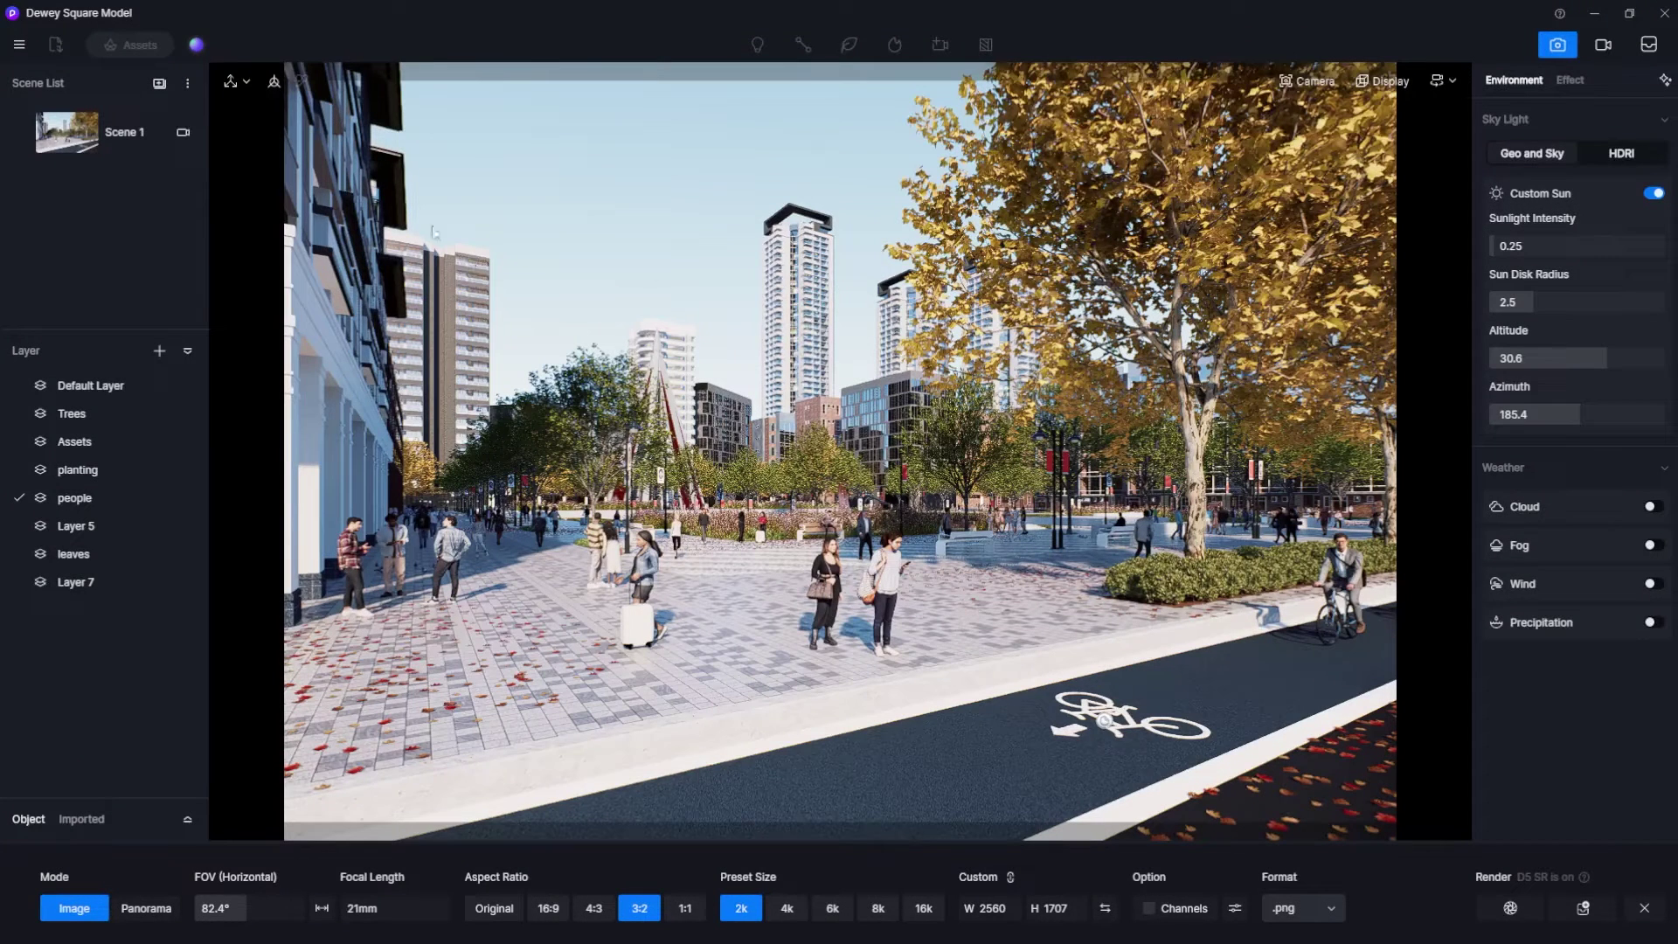
Browse the D5 Curated environment presets and apply Exterior-Aerial-Fog to the street view.
click(196, 45)
scroll(290, 468, down, 1)
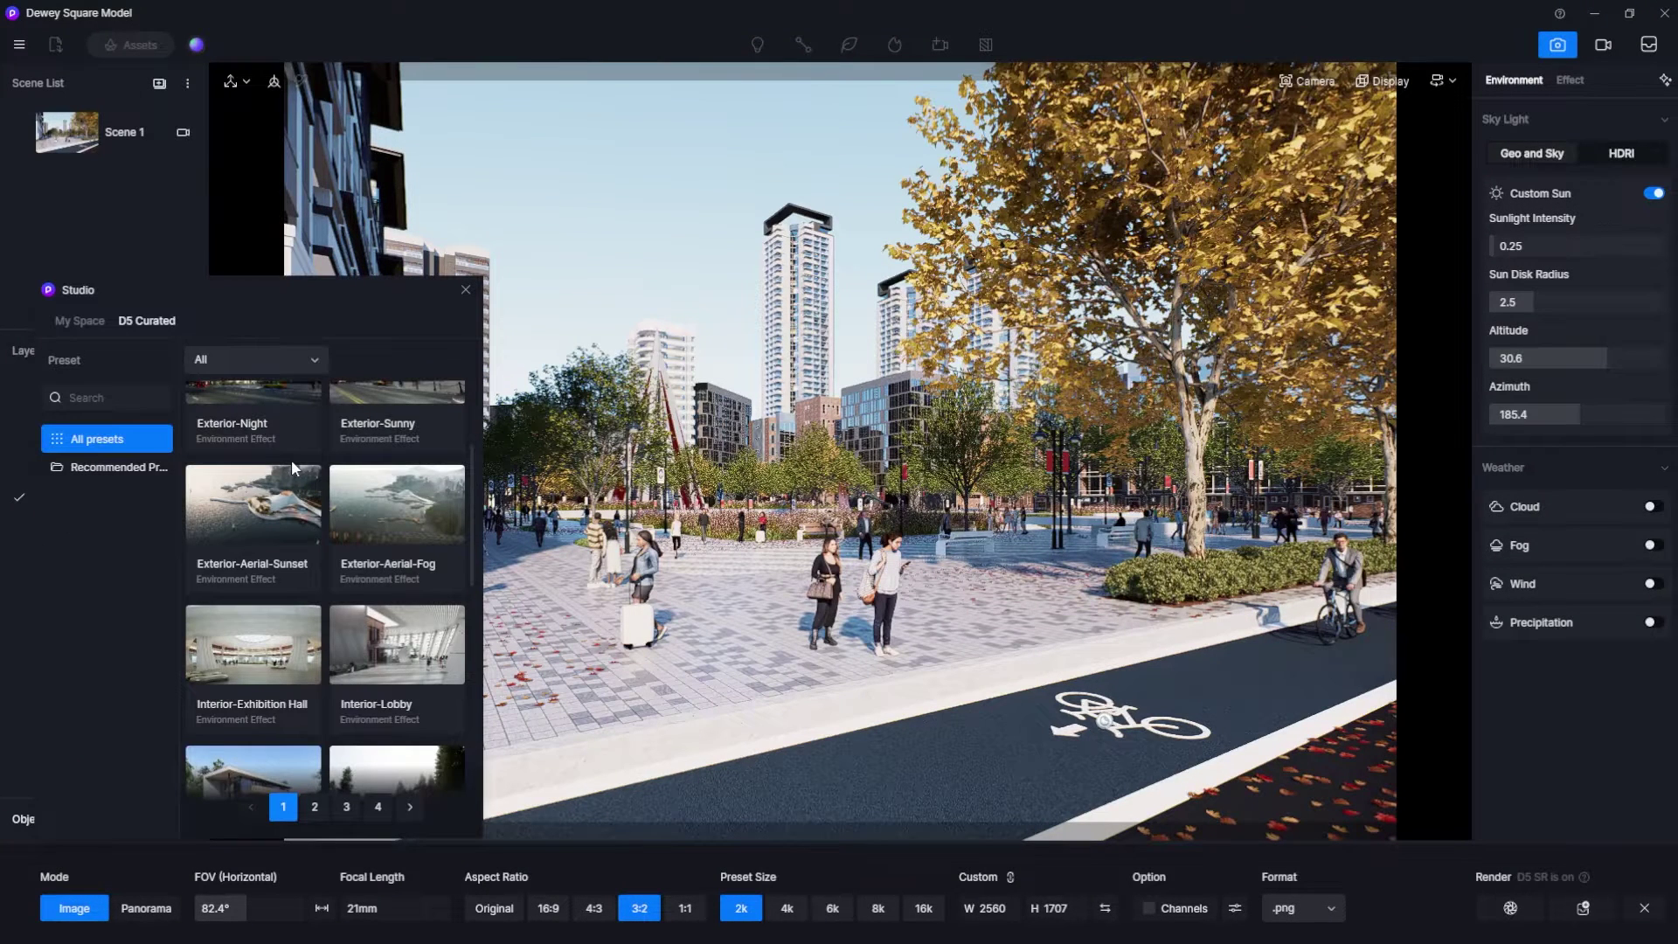
scroll(293, 467, down, 2)
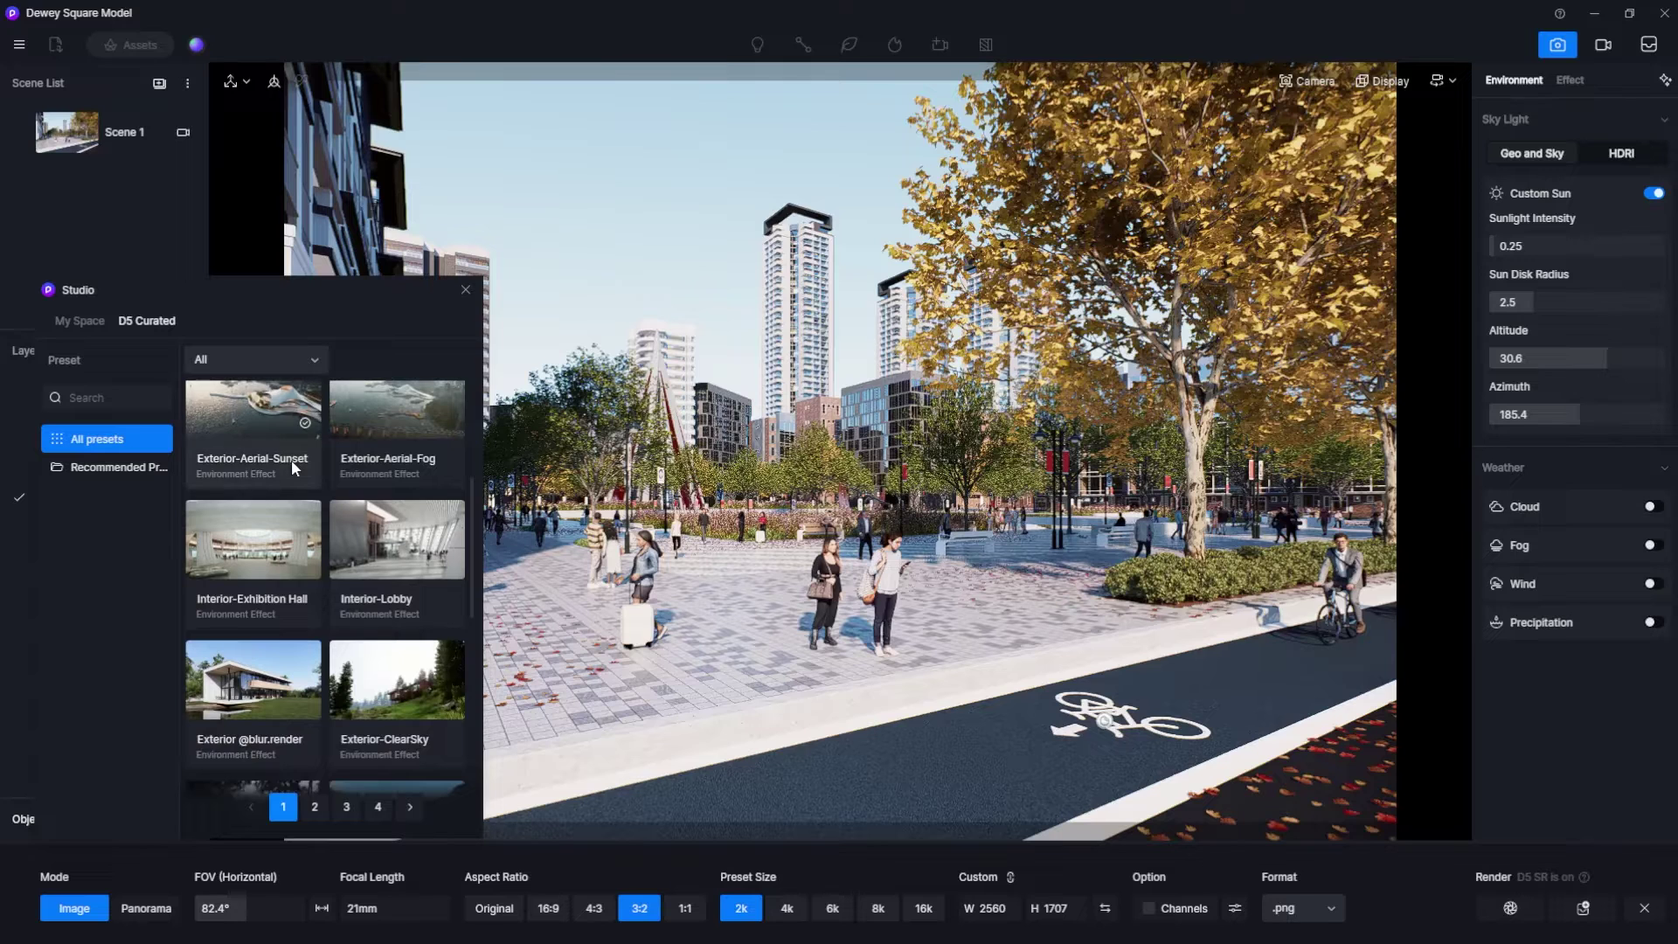
scroll(295, 468, down, 2)
scroll(293, 465, down, 4)
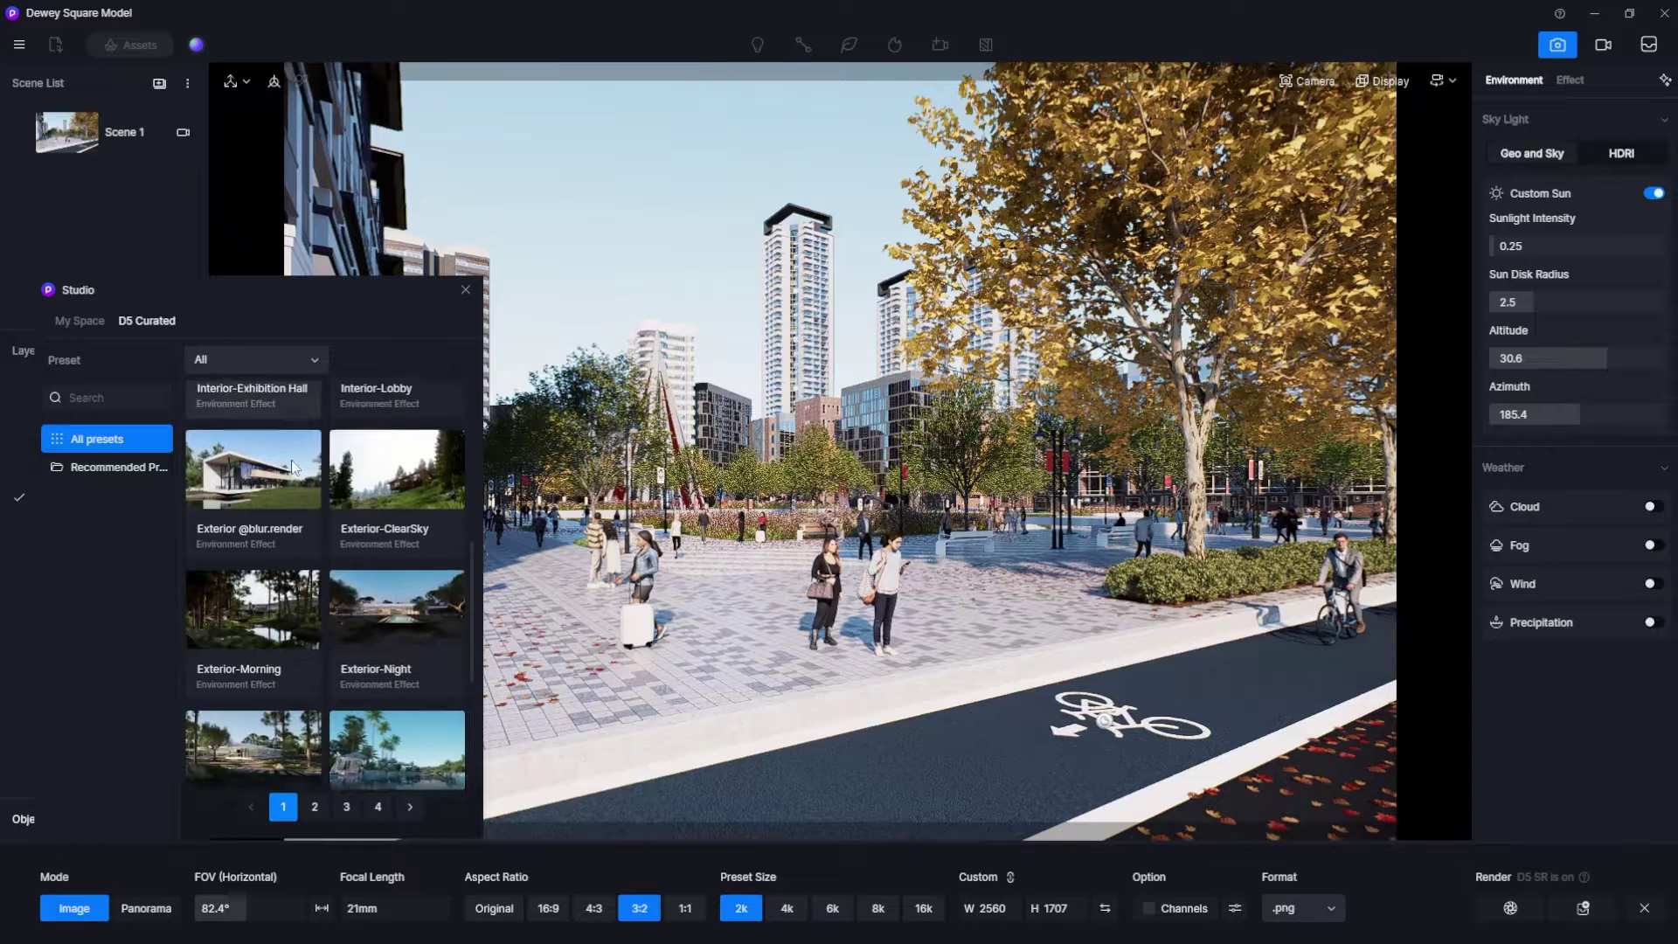
scroll(292, 465, down, 4)
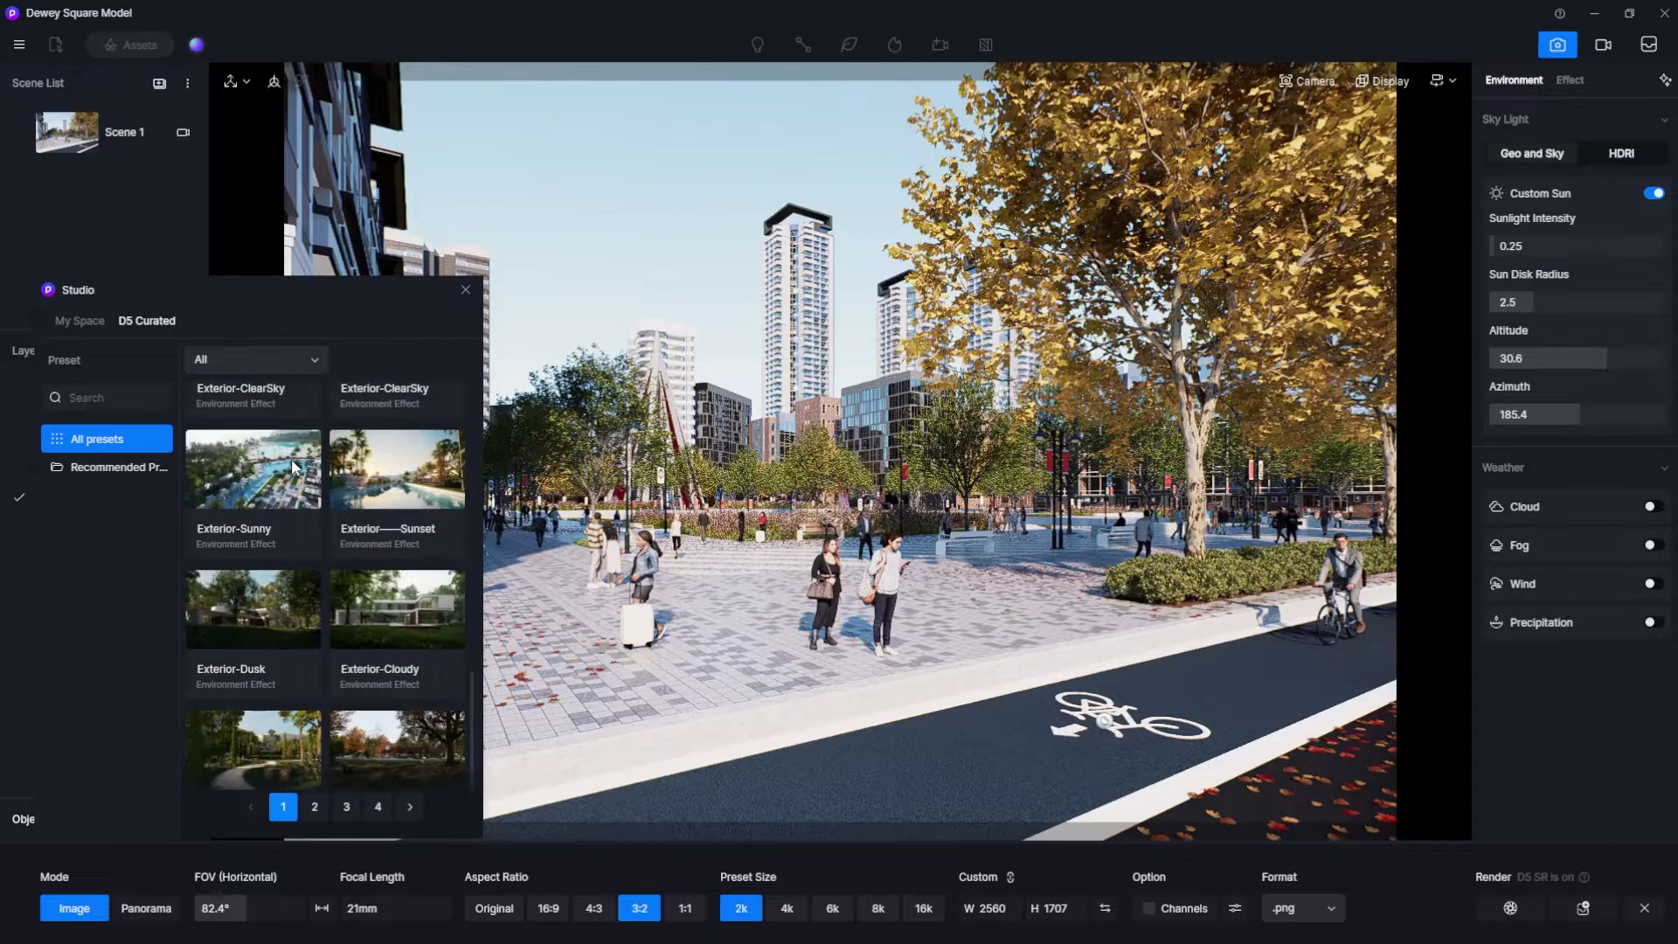
scroll(291, 458, down, 2)
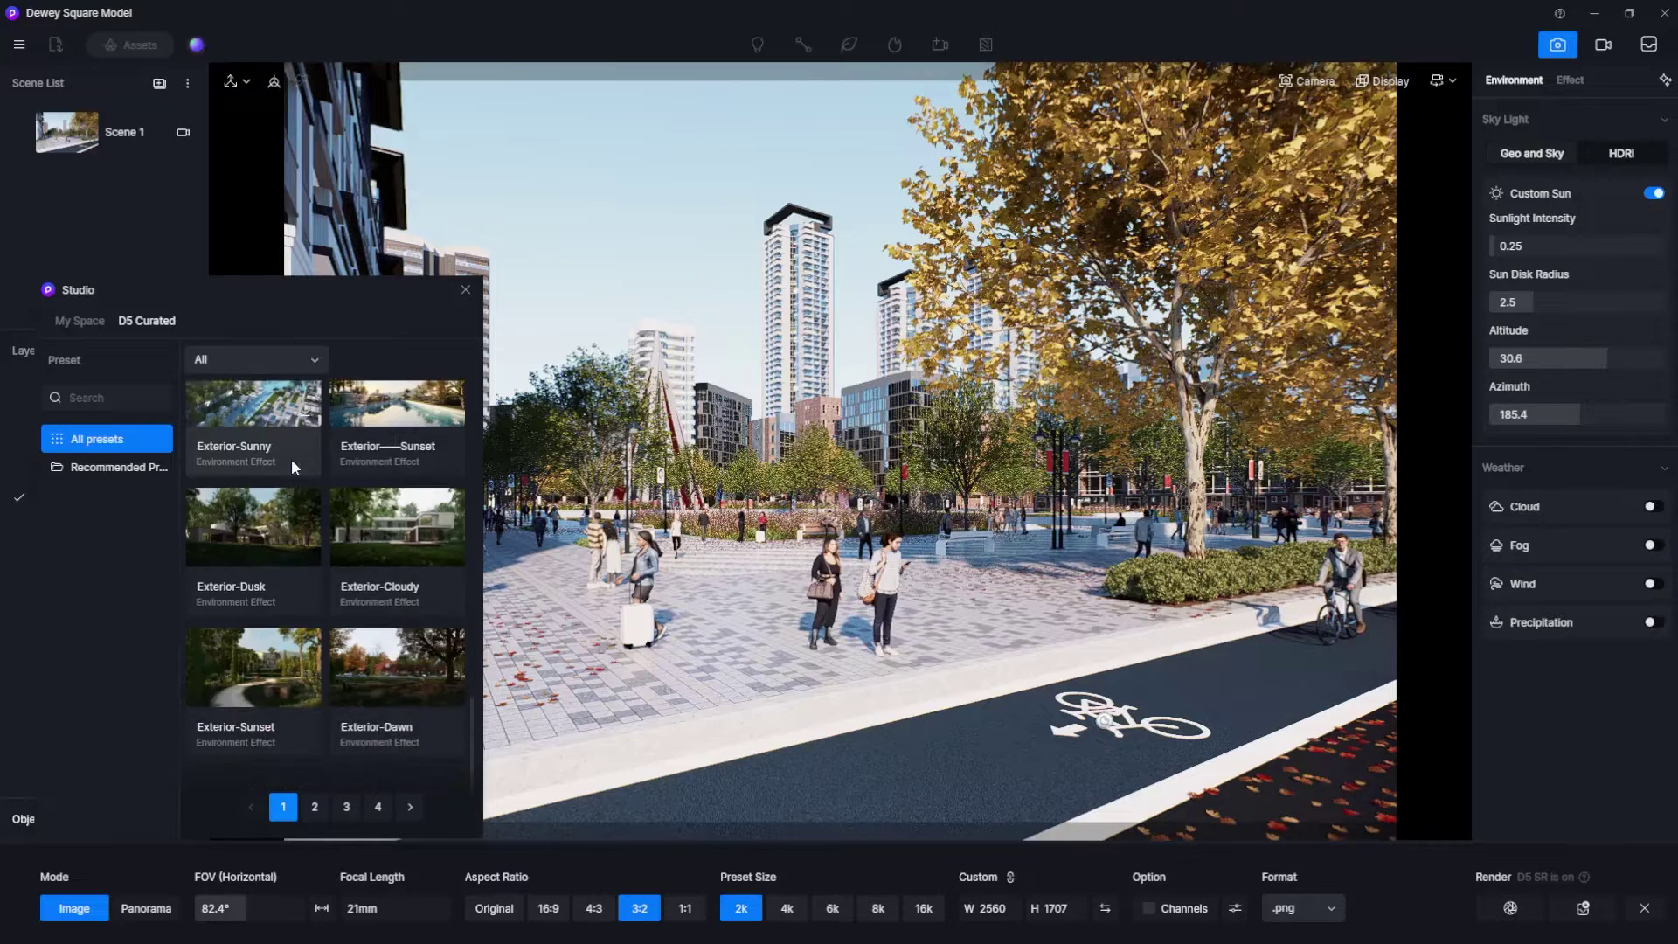
click(315, 807)
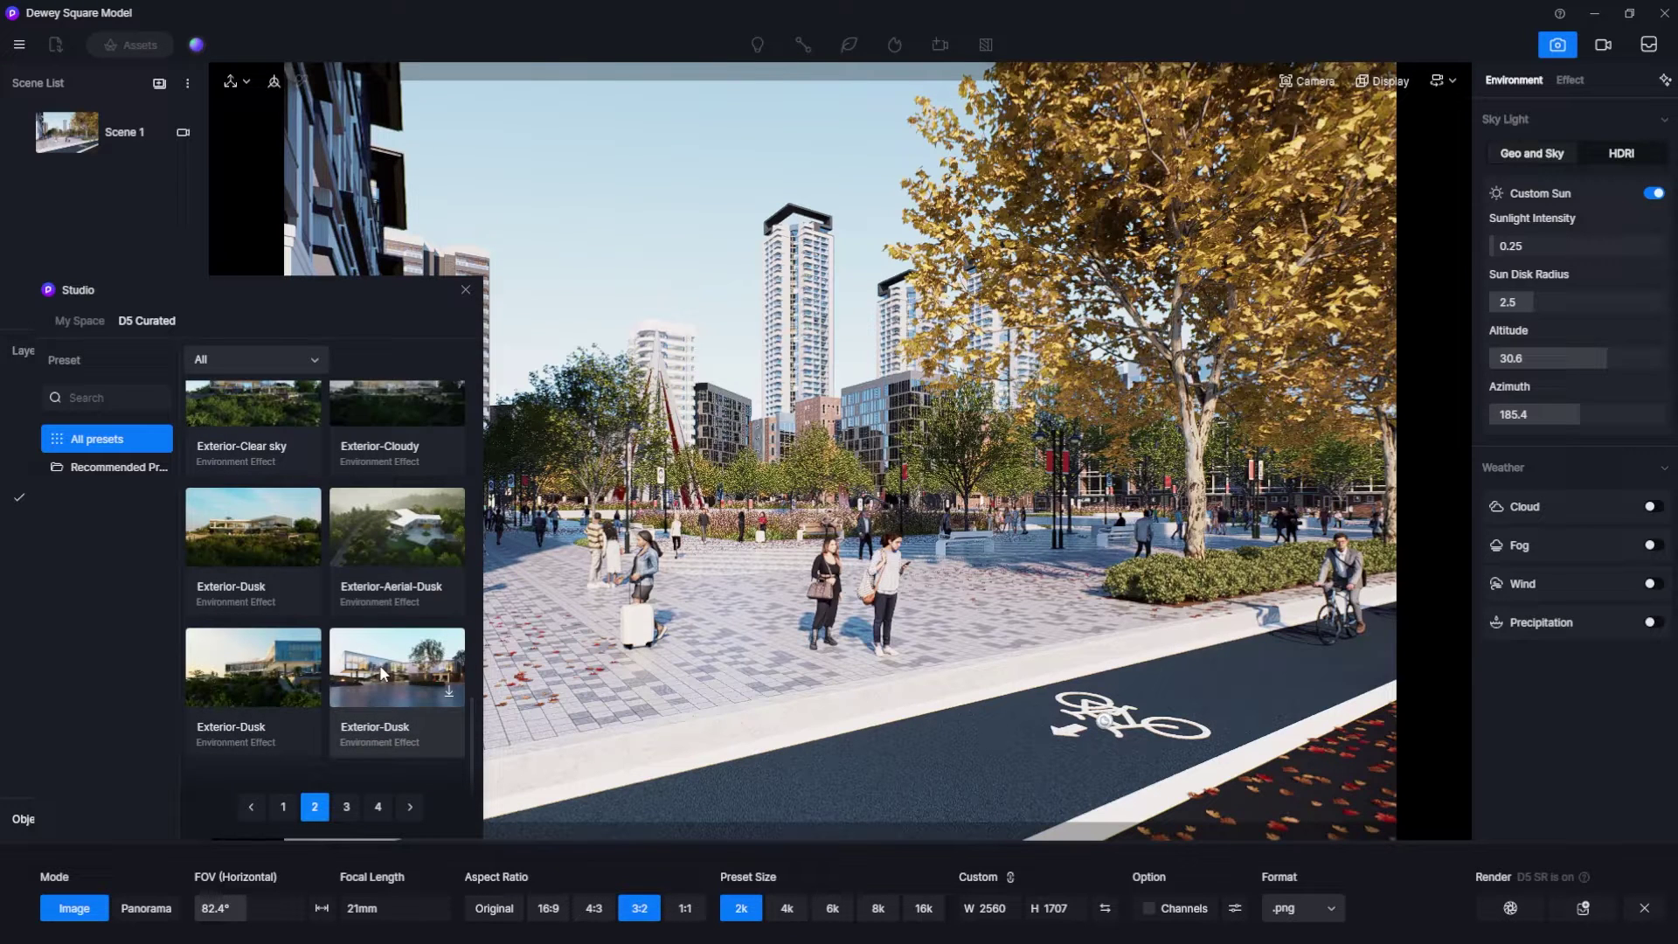
scroll(286, 668, up, 5)
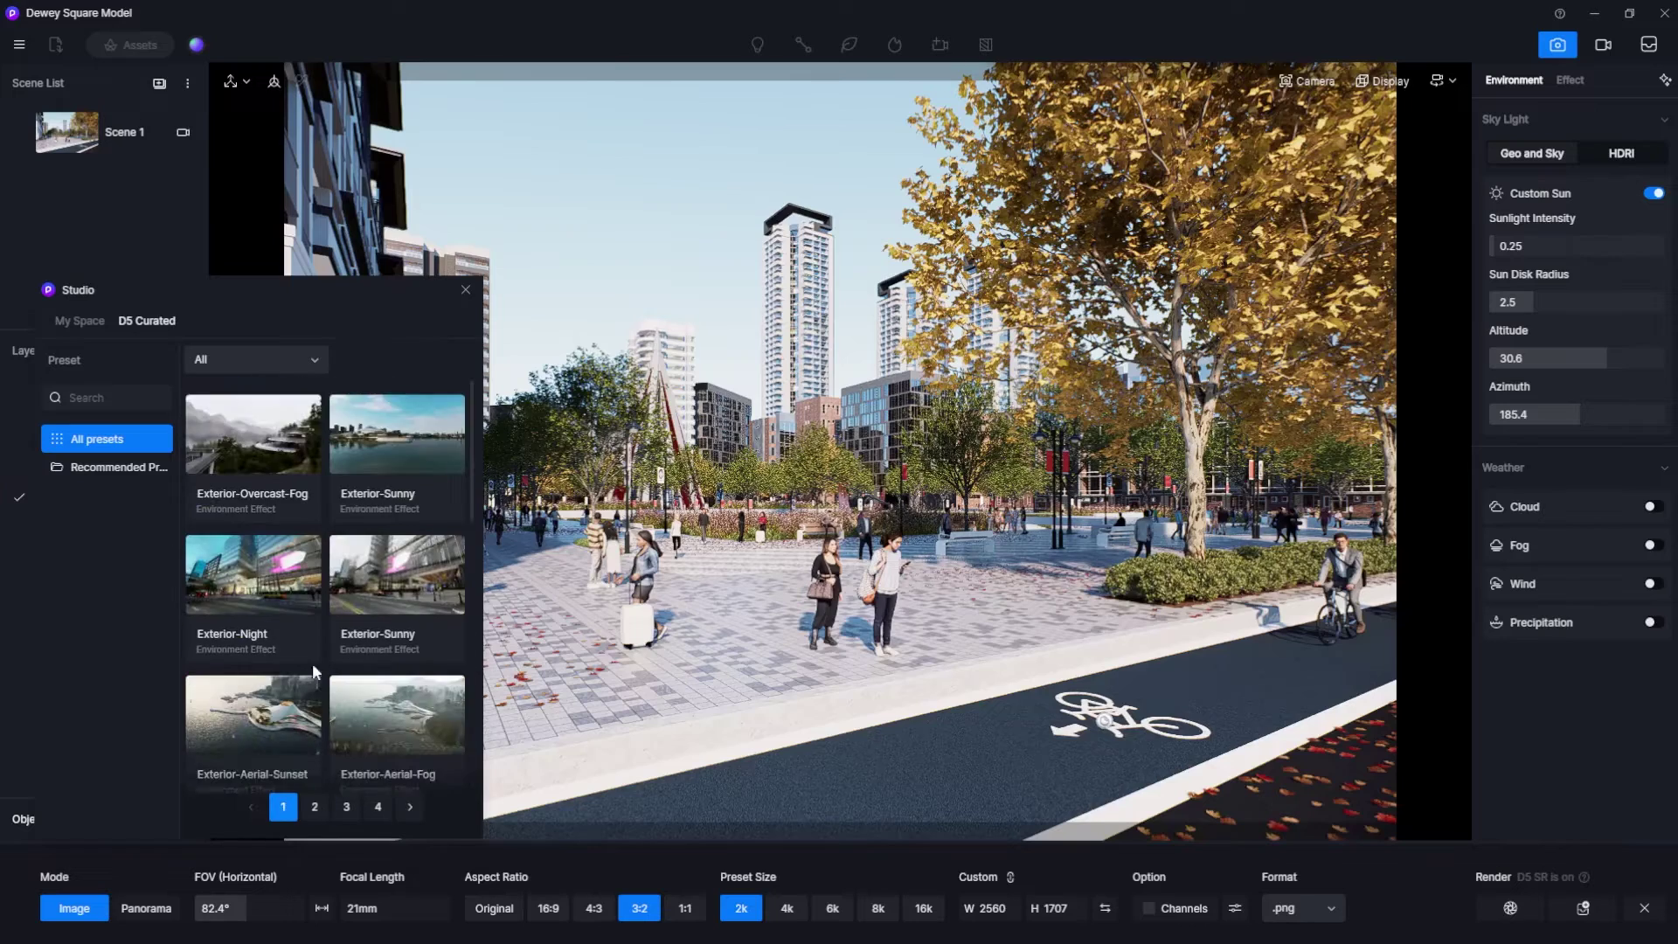
scroll(312, 670, down, 1)
click(380, 664)
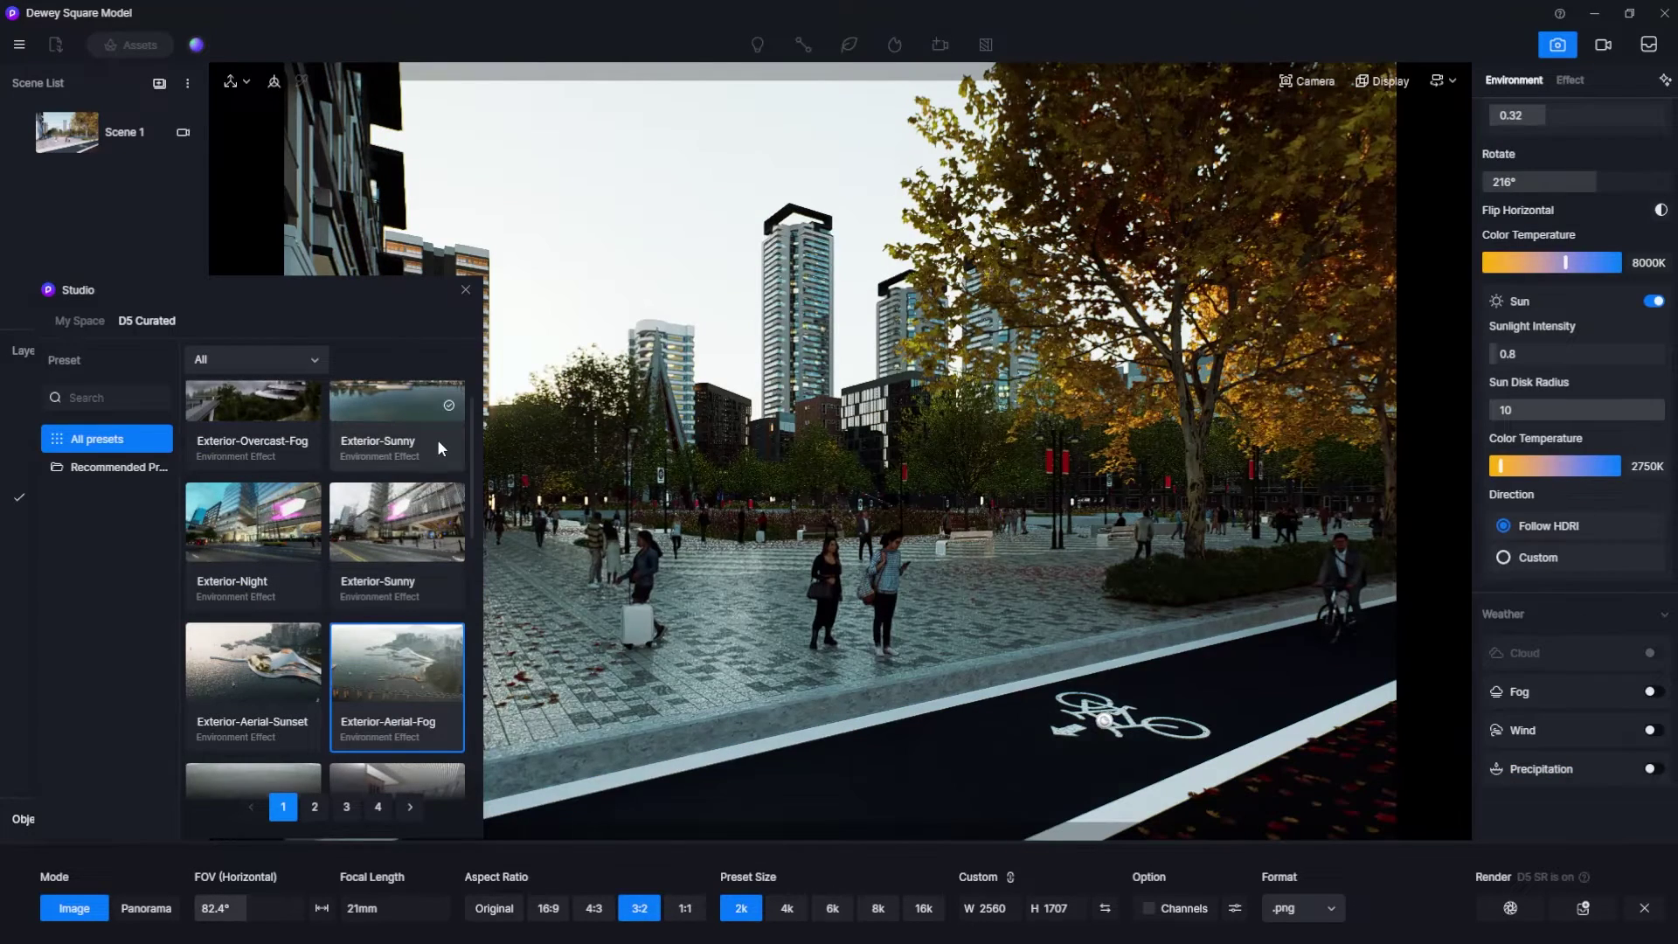
scroll(402, 472, up, 1)
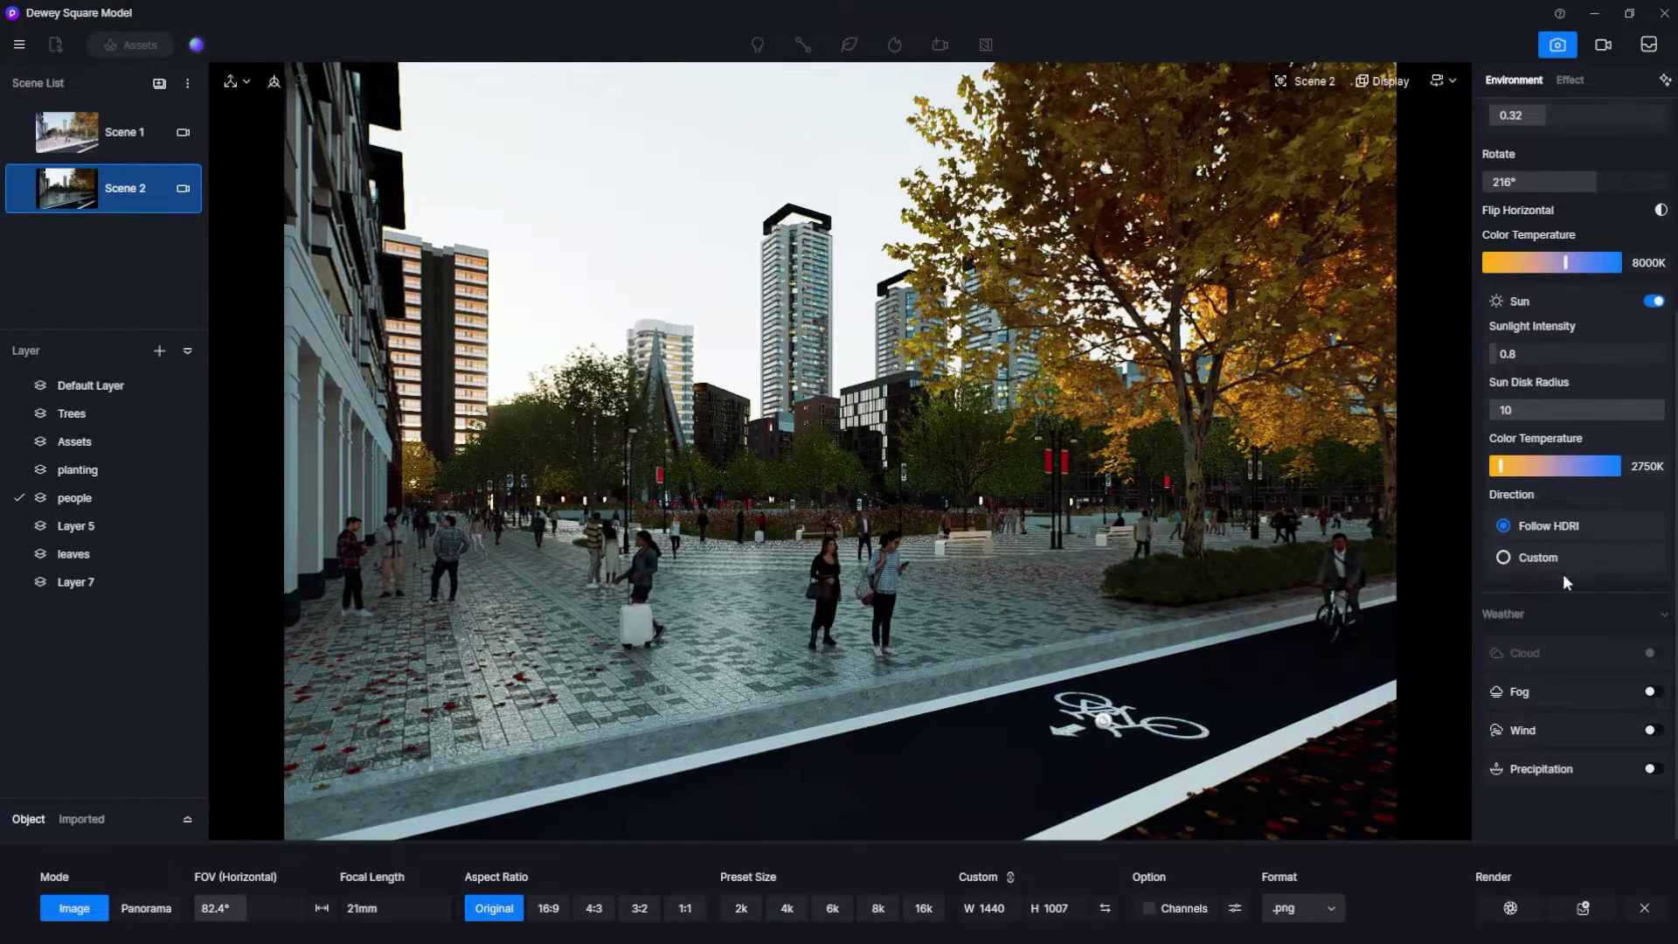
Switch Scene 2's sun direction to Custom and set its altitude to 19.6.
scroll(1560, 577, up, 4)
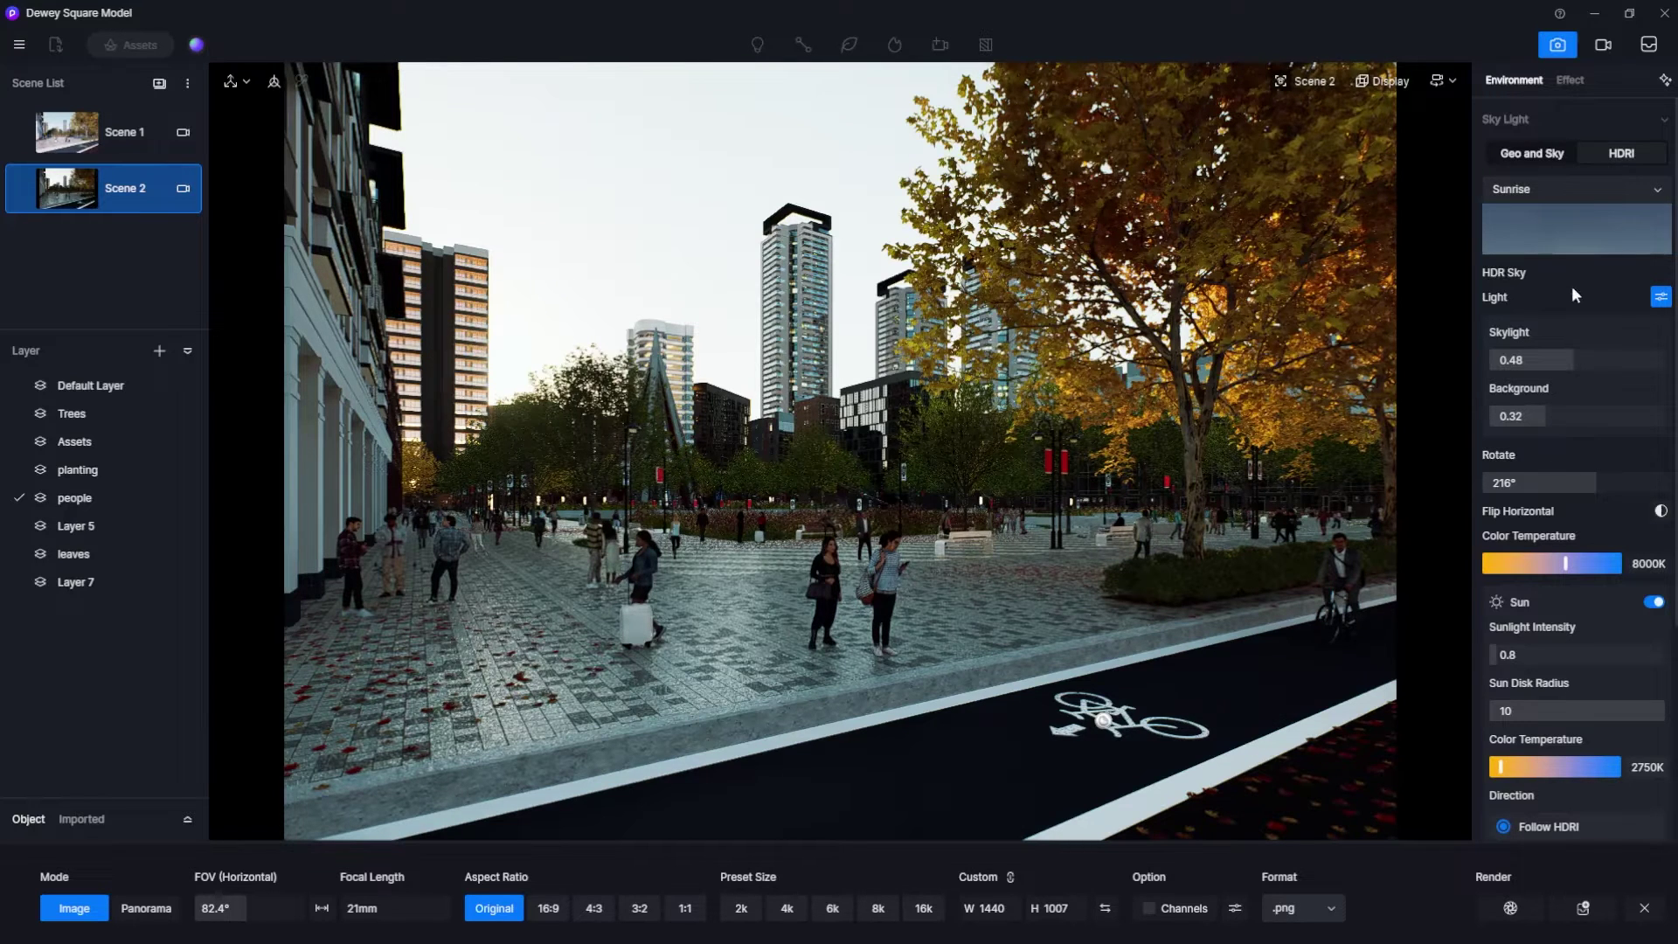
scroll(1571, 286, down, 3)
scroll(1574, 289, down, 1)
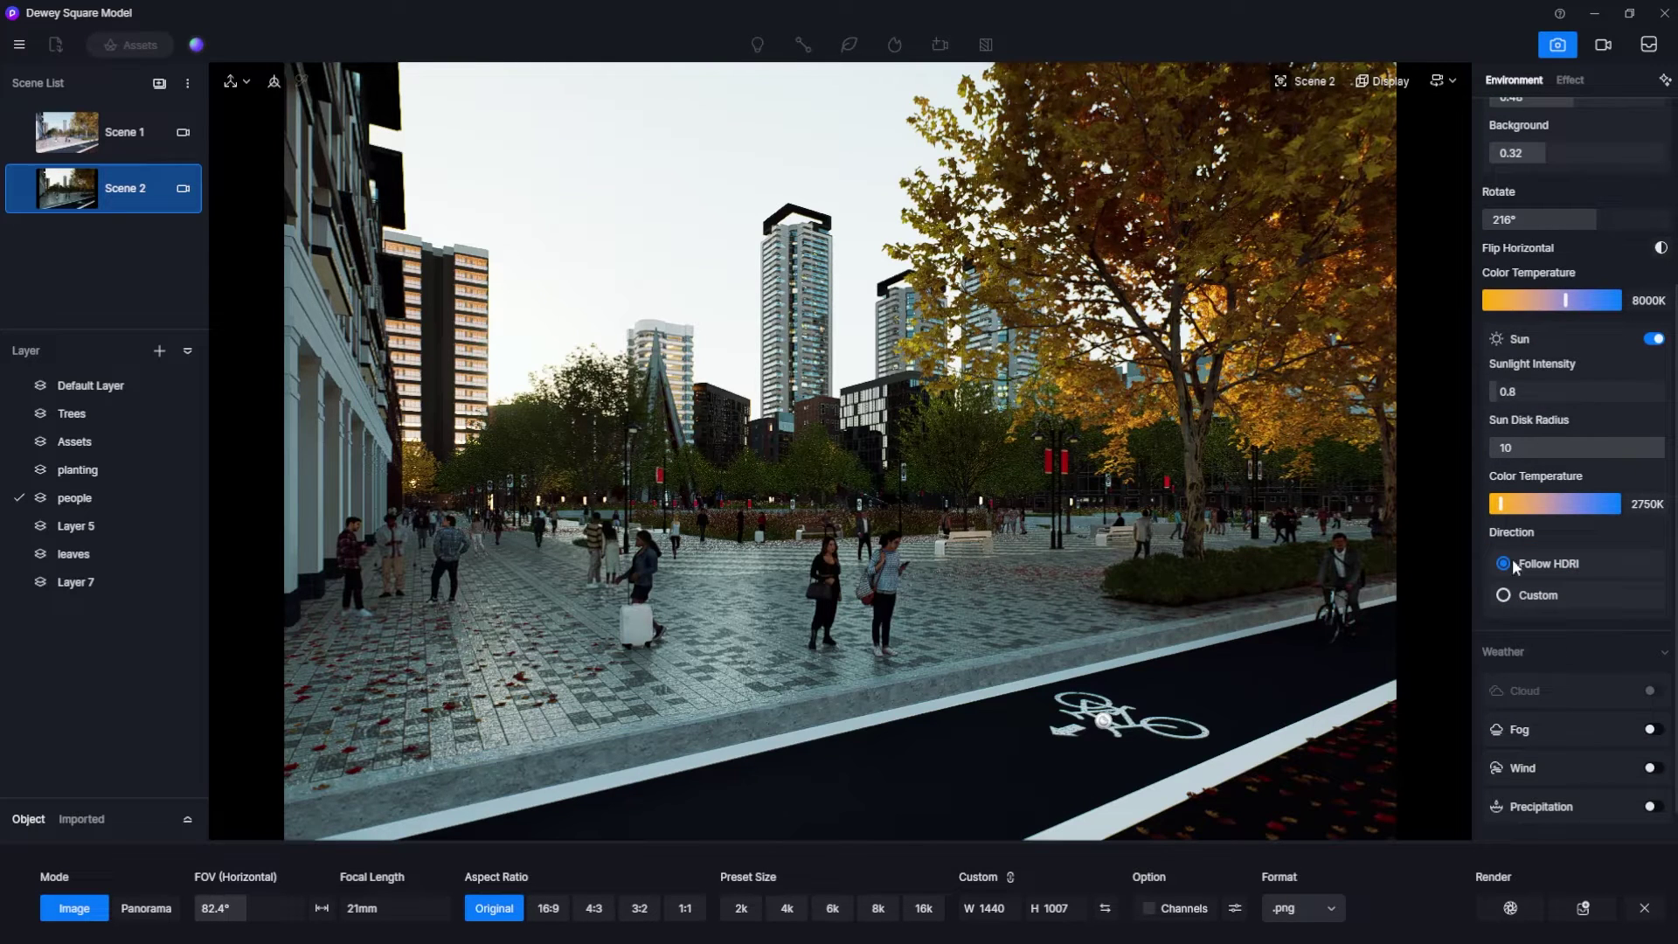
click(1503, 594)
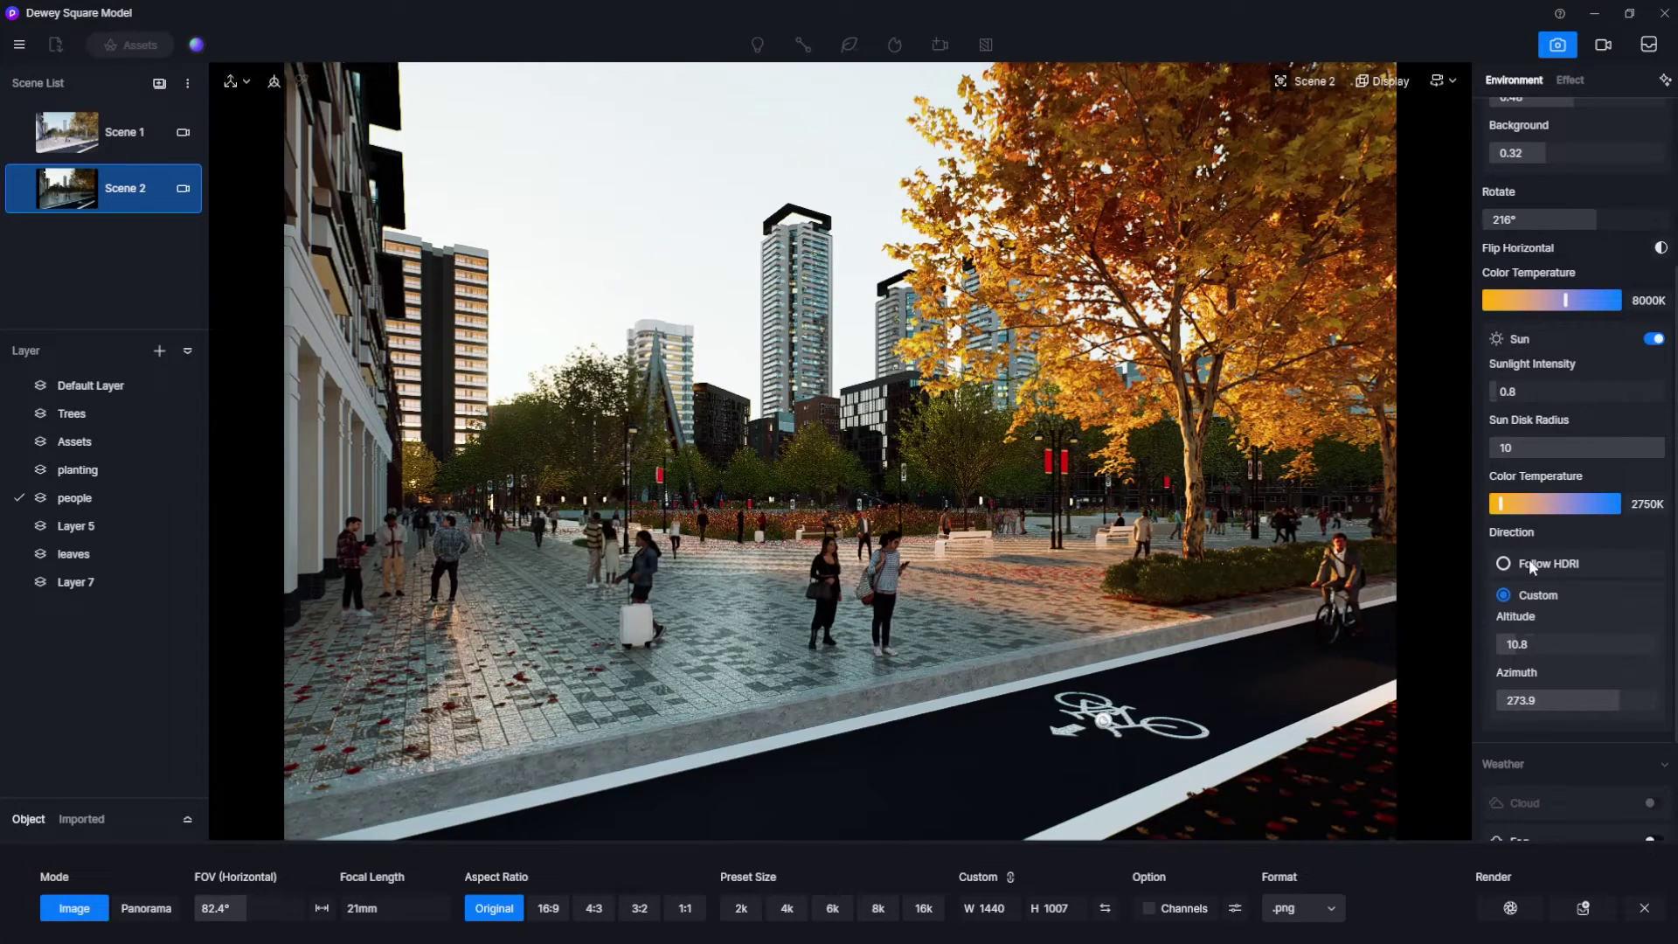
scroll(1529, 558, down, 2)
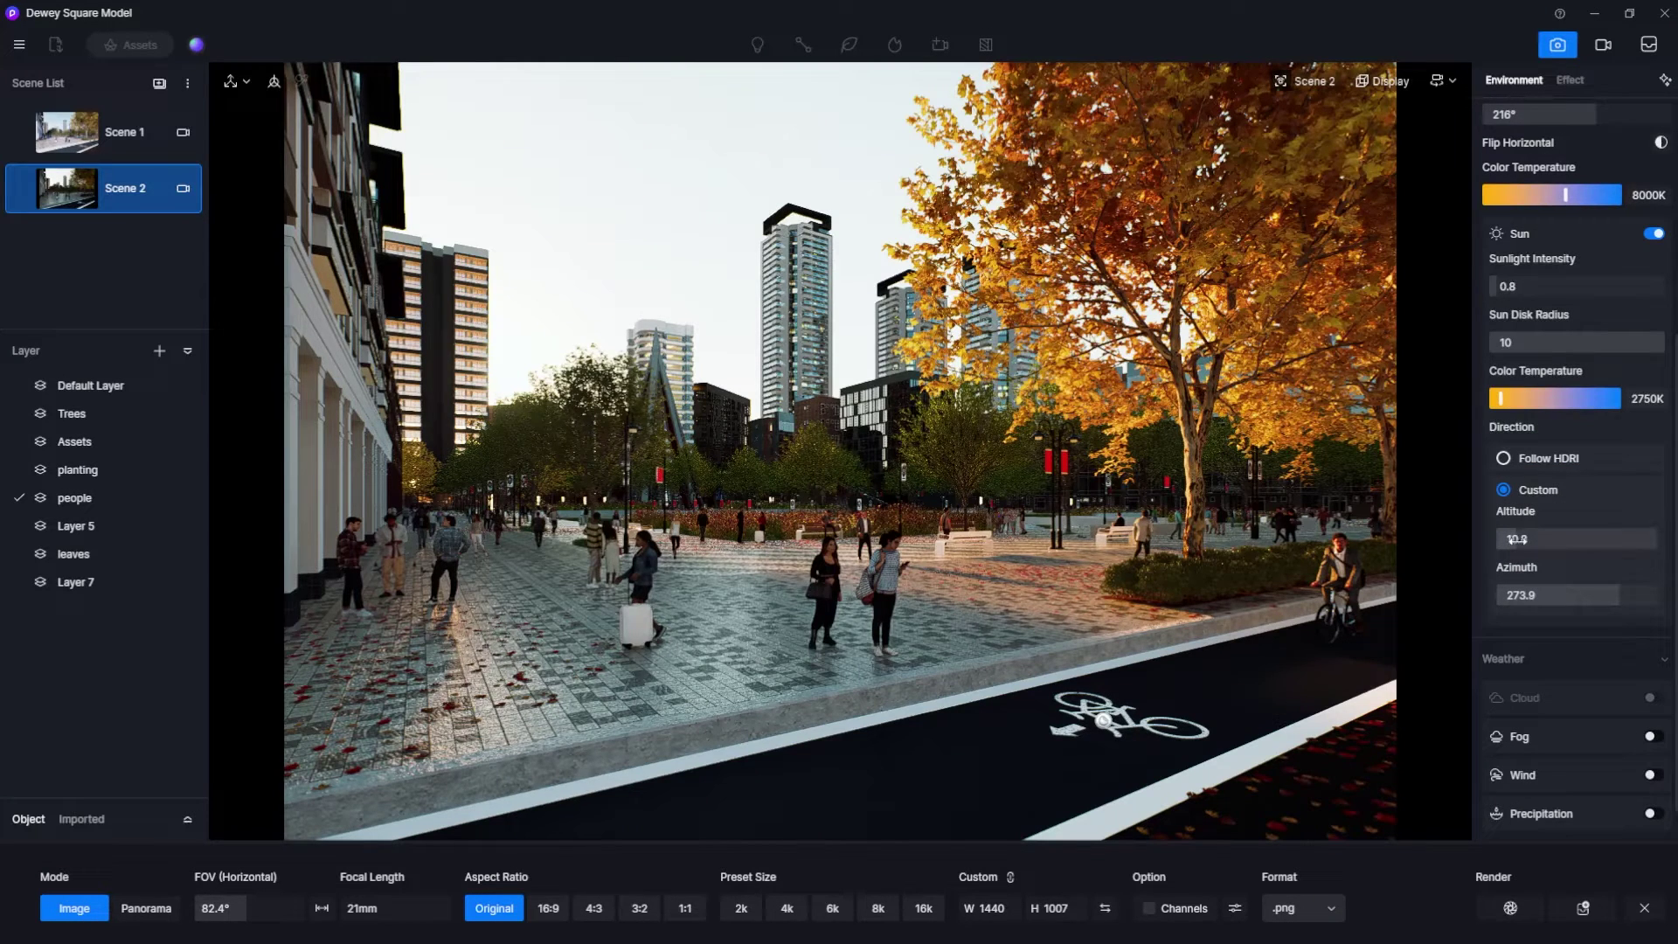
mouse_move(1515, 540)
mouse_down()
mouse_move(1613, 547)
mouse_move(1529, 544)
mouse_up()
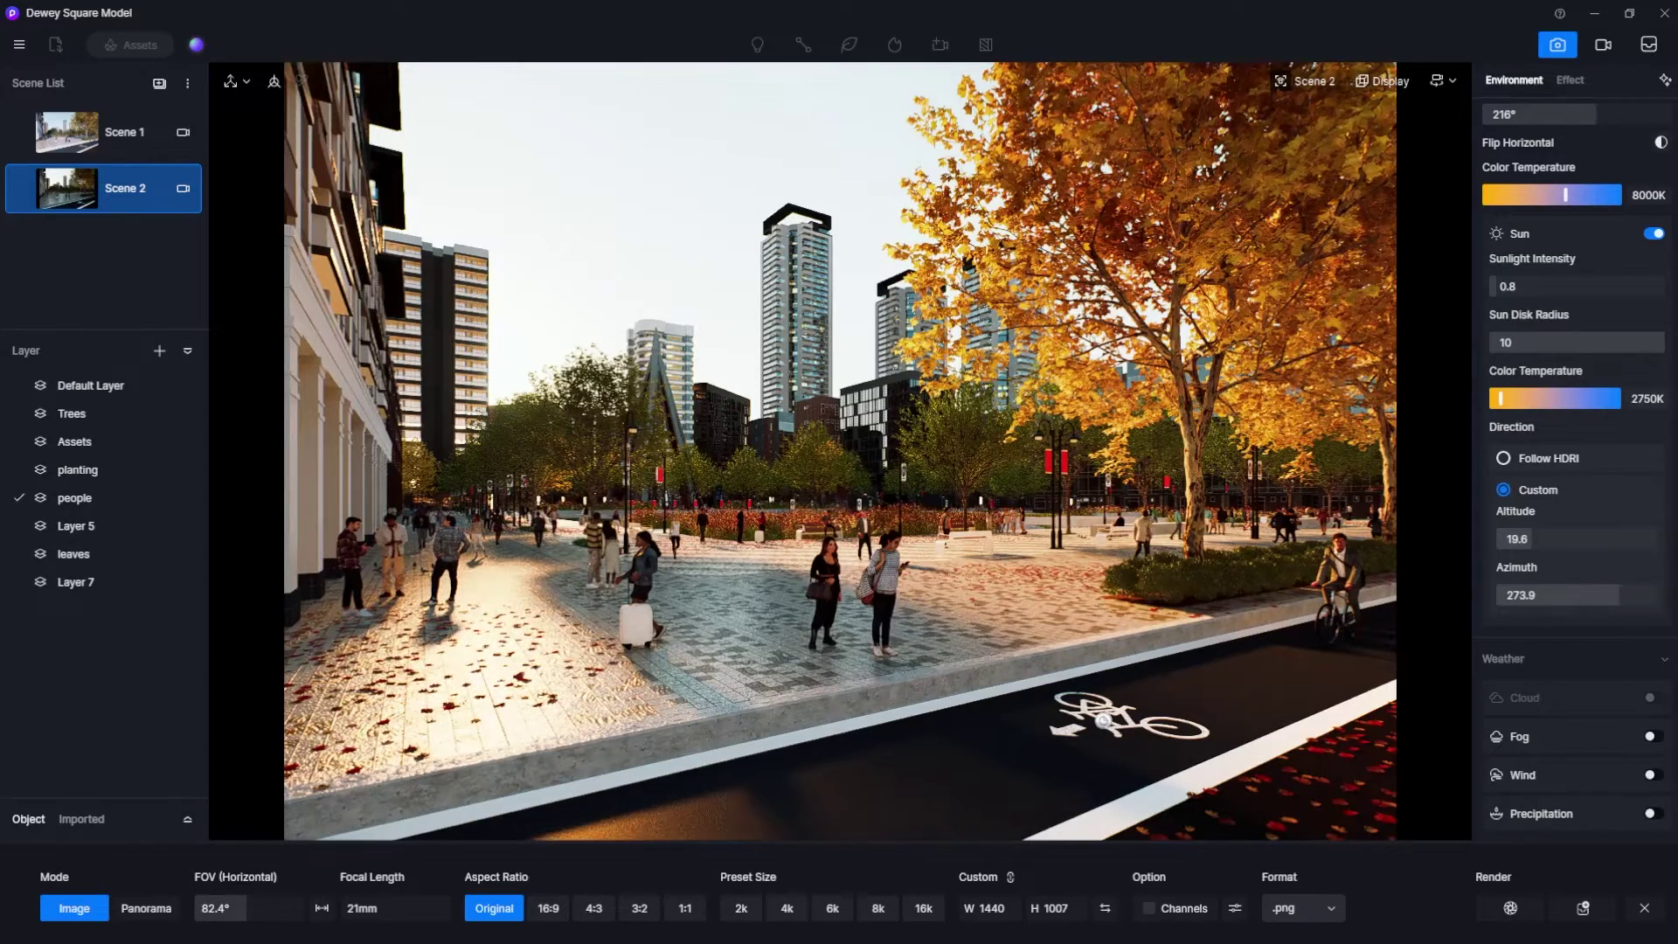
Set the custom sun's azimuth to 45 for Scene 2.
drag(1574, 602, 1517, 597)
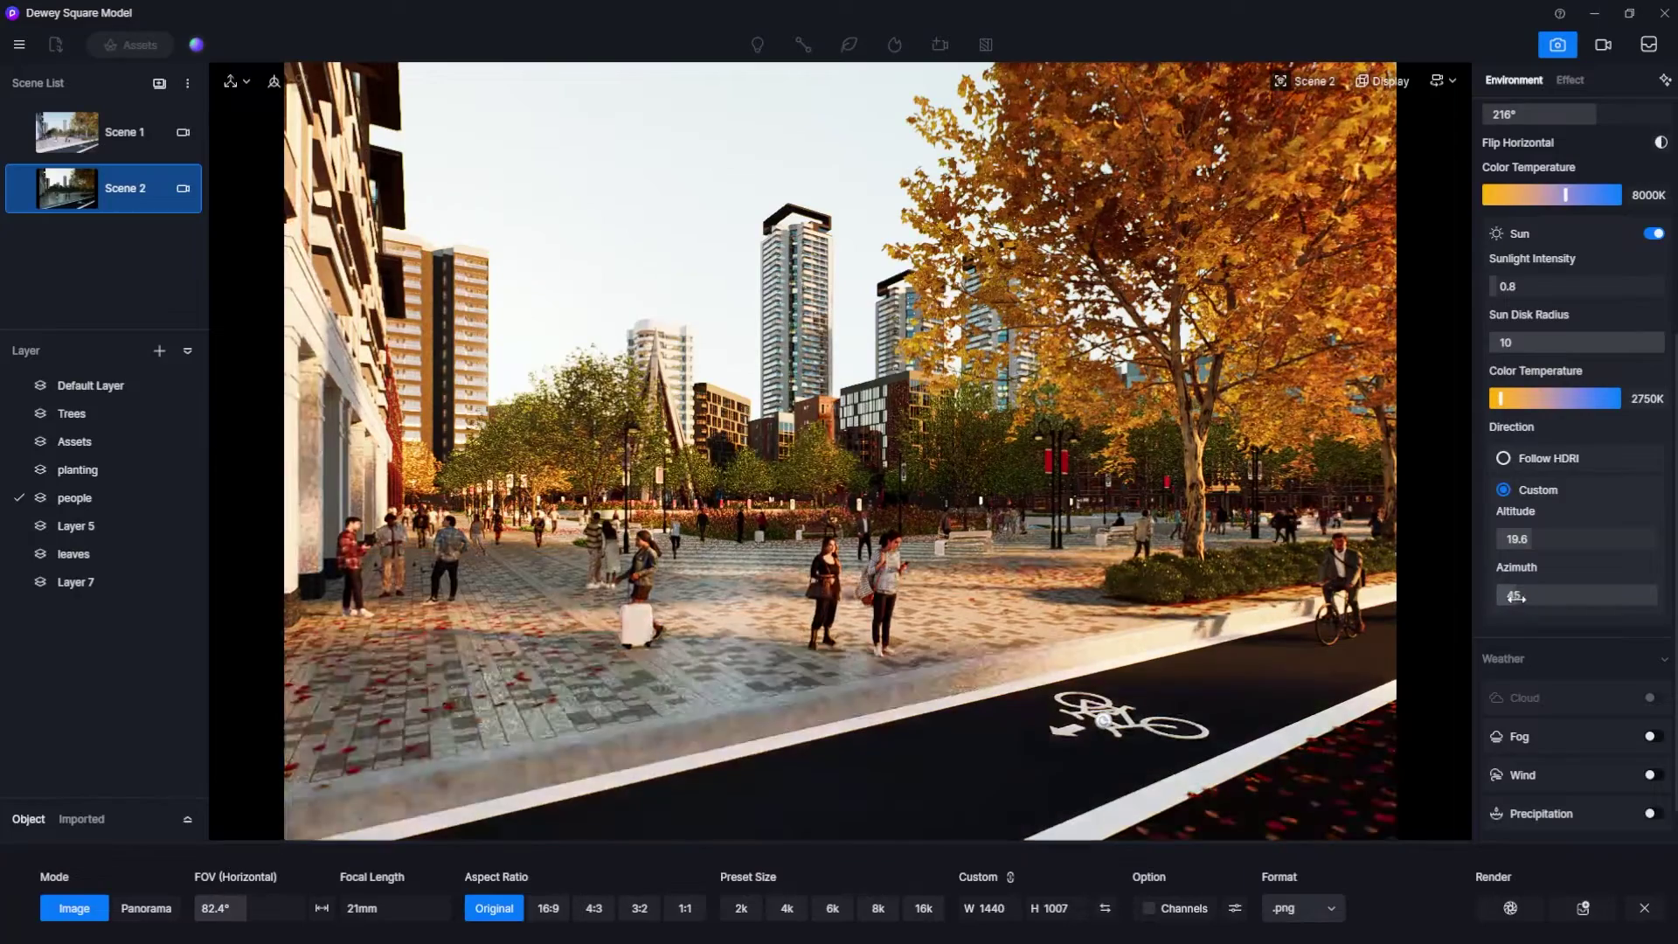
drag(1517, 597, 1546, 597)
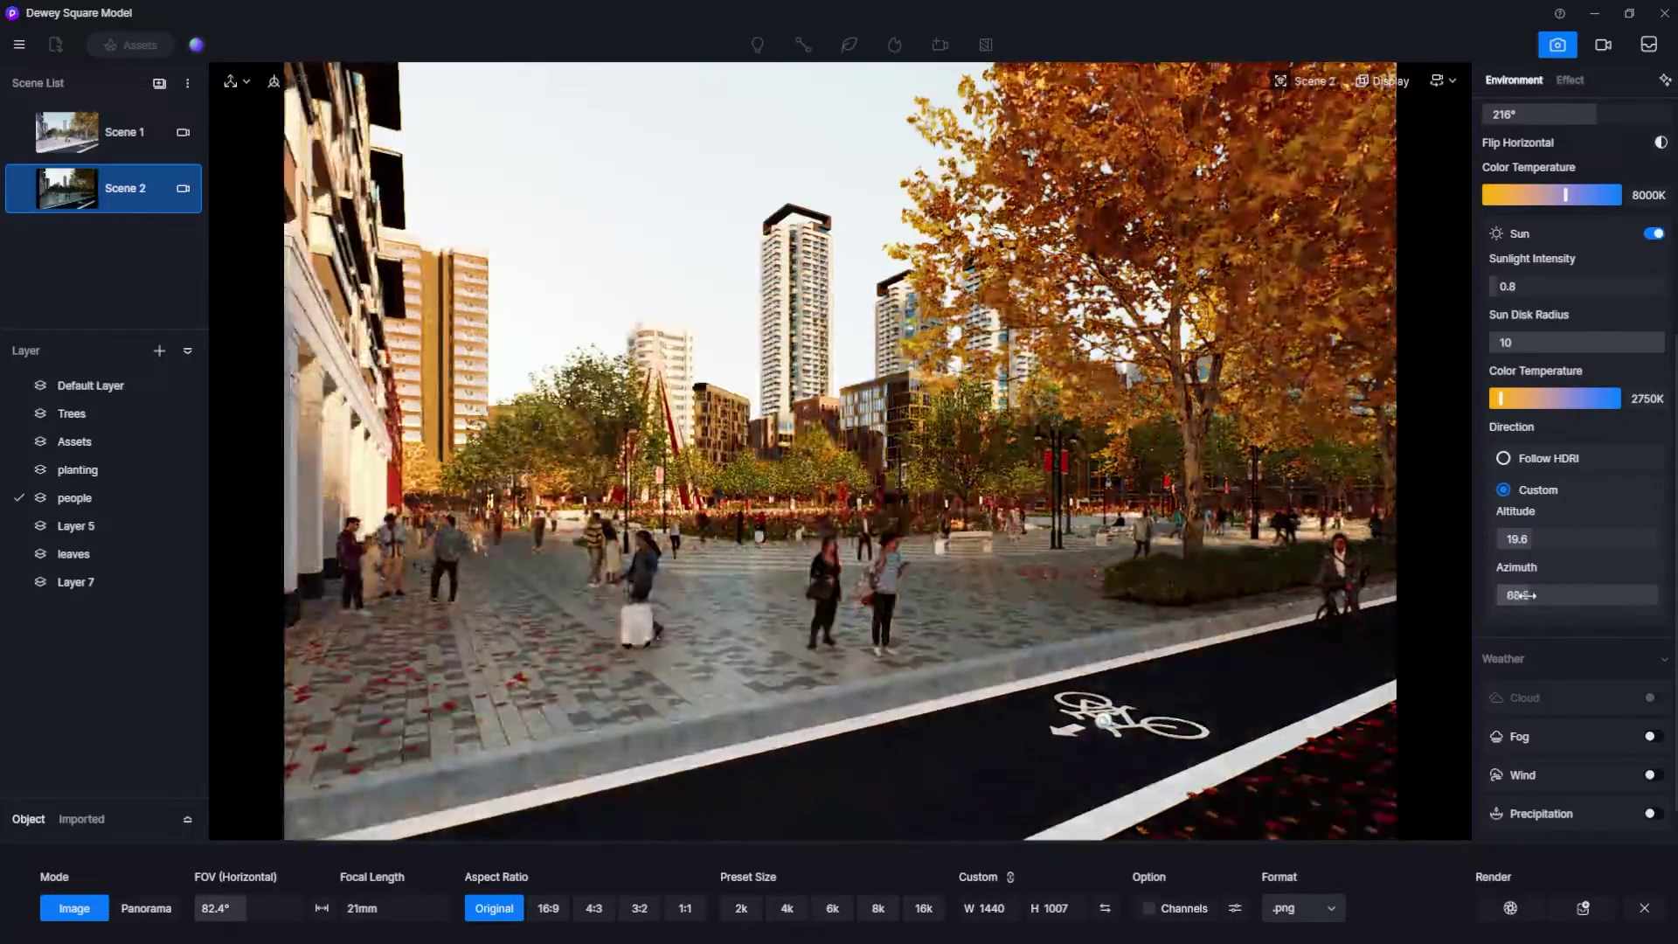
drag(1545, 597, 1517, 596)
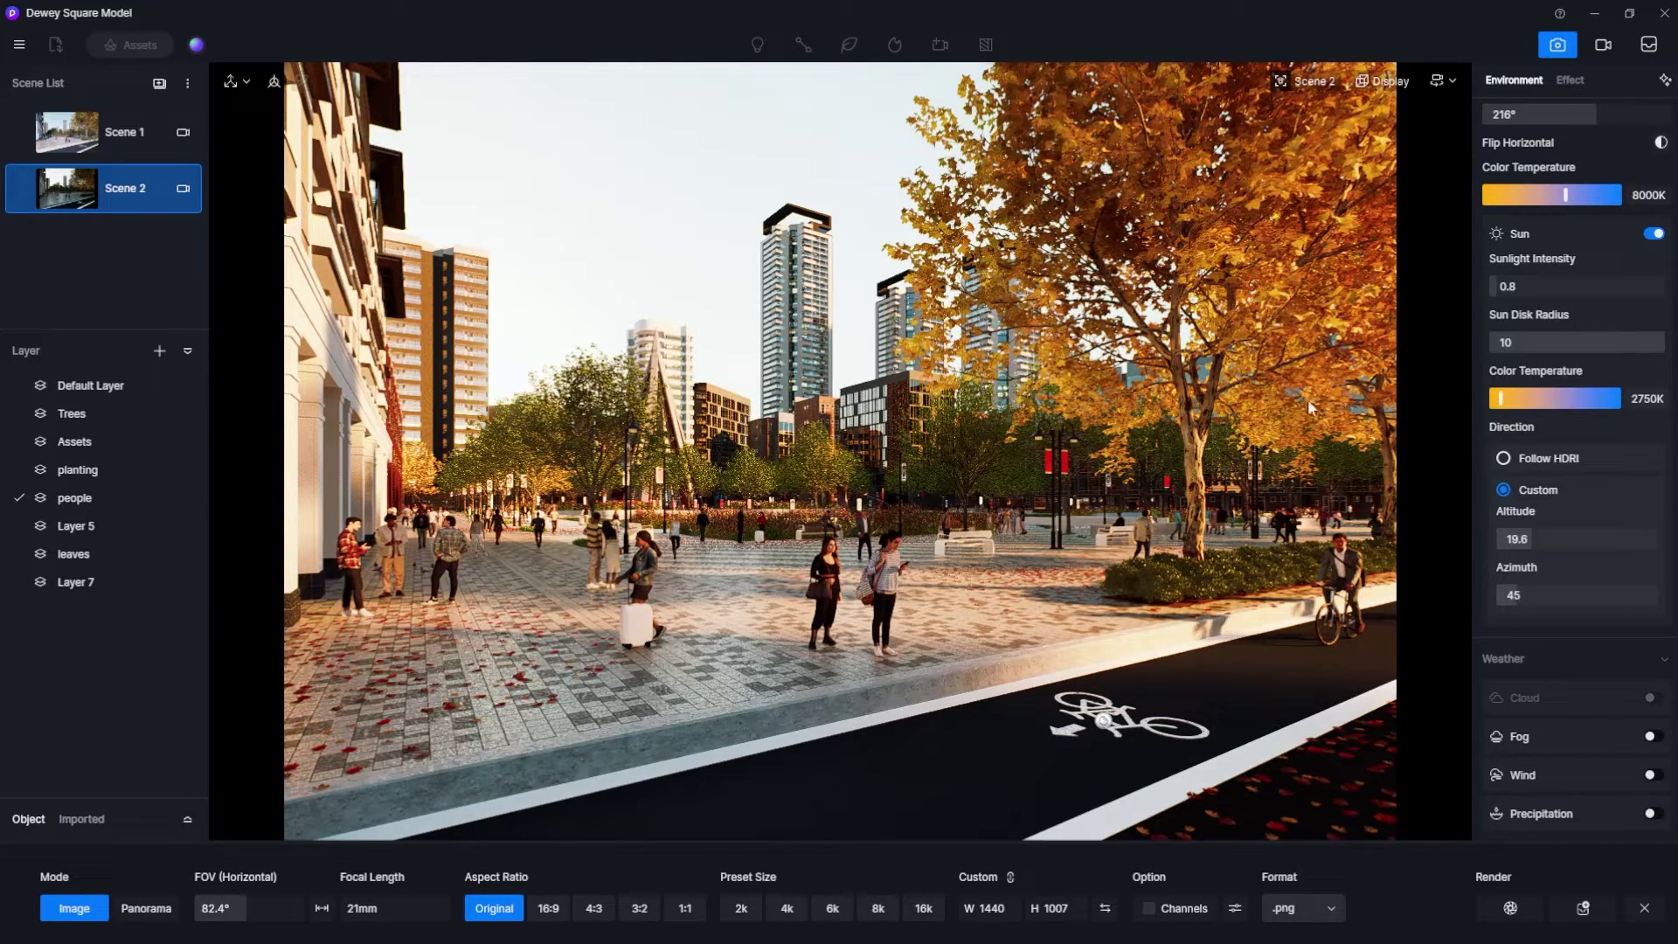
Set the sun's color temperature to 4350K.
drag(1501, 399, 1512, 398)
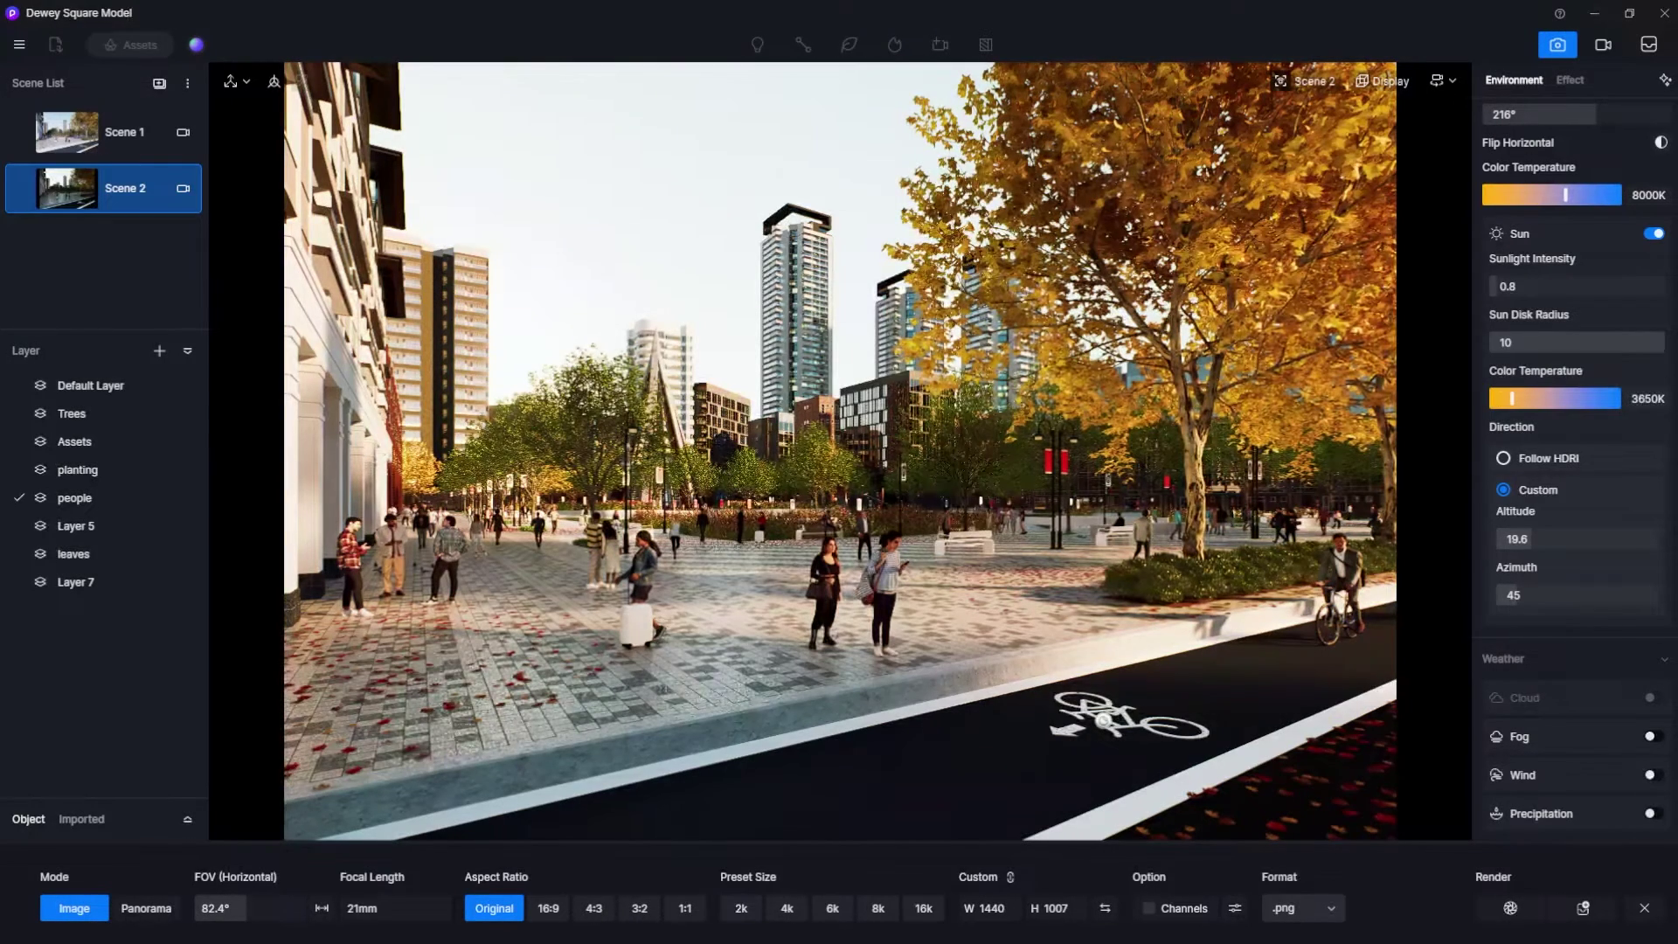
scroll(1564, 524, up, 2)
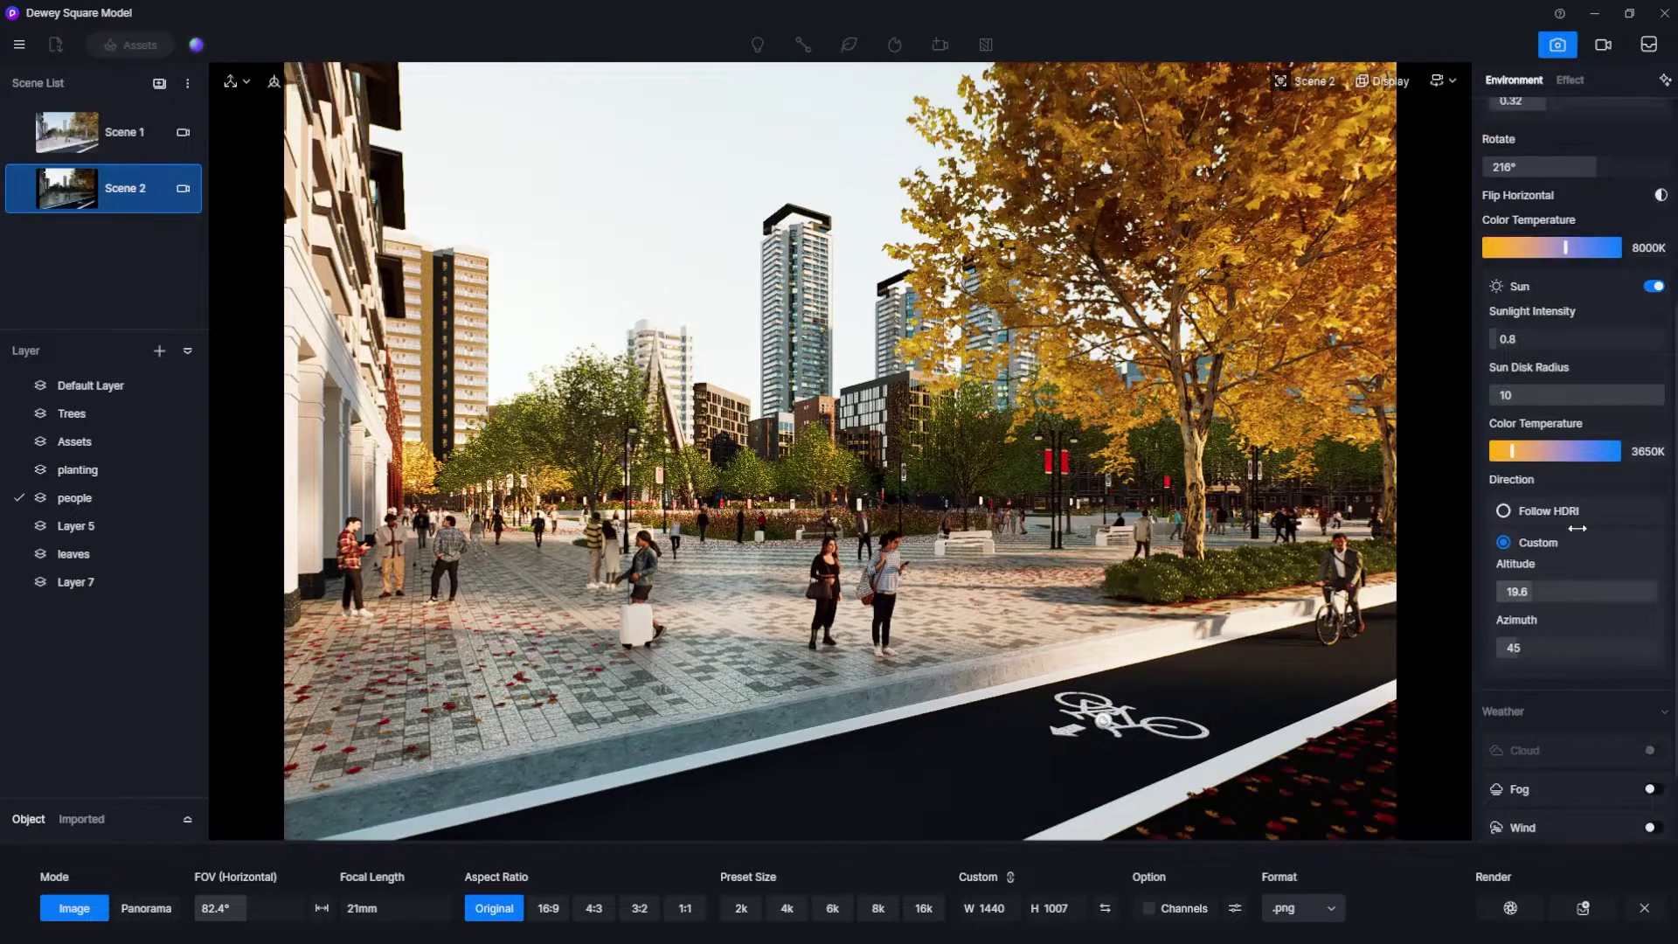
mouse_move(1511, 503)
mouse_down()
mouse_move(1668, 514)
mouse_move(1359, 501)
mouse_move(1522, 514)
mouse_up()
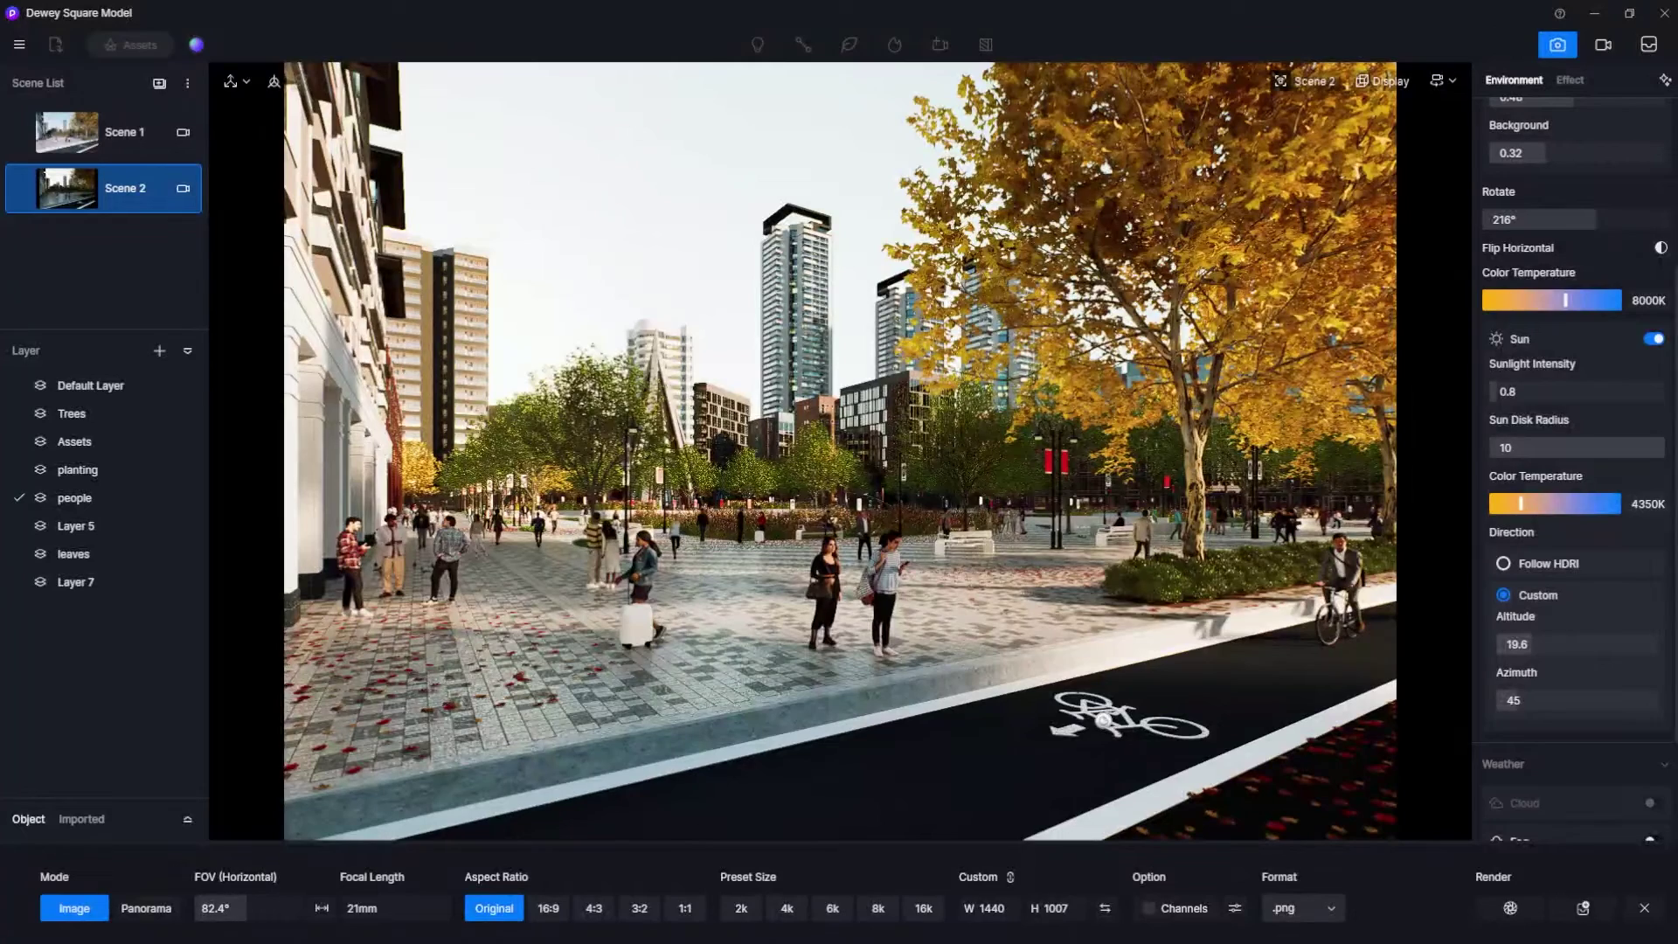
Set the sun disk radius to 1 and the sunlight intensity to 0.5.
drag(1657, 453, 1508, 453)
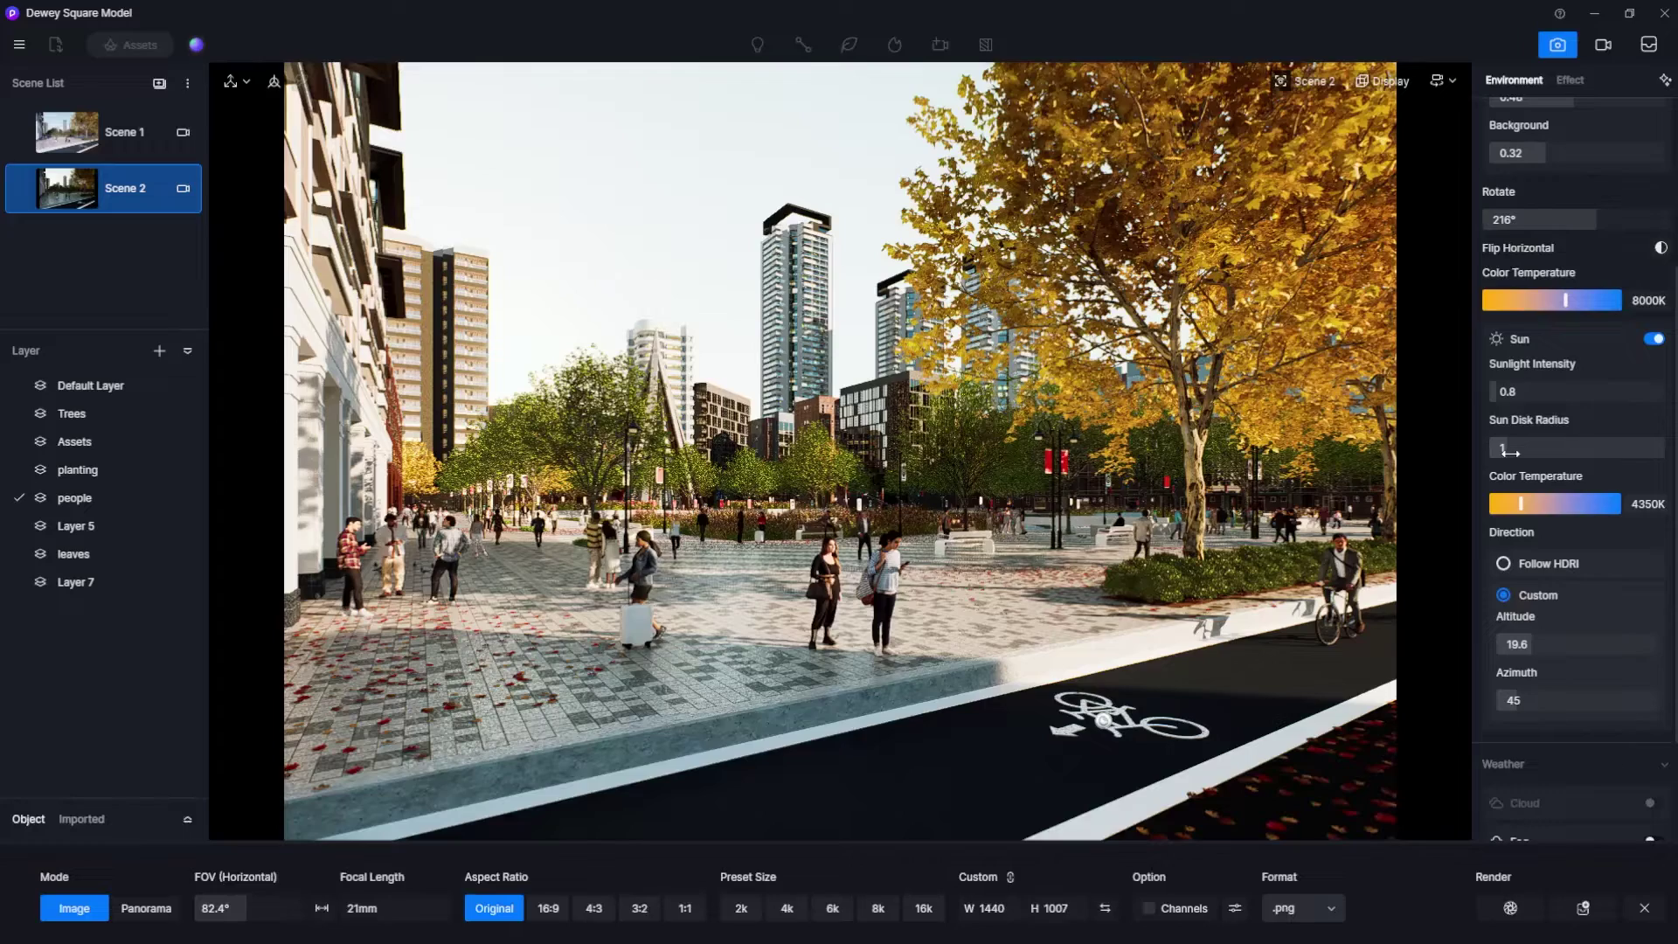
drag(1507, 393, 1398, 398)
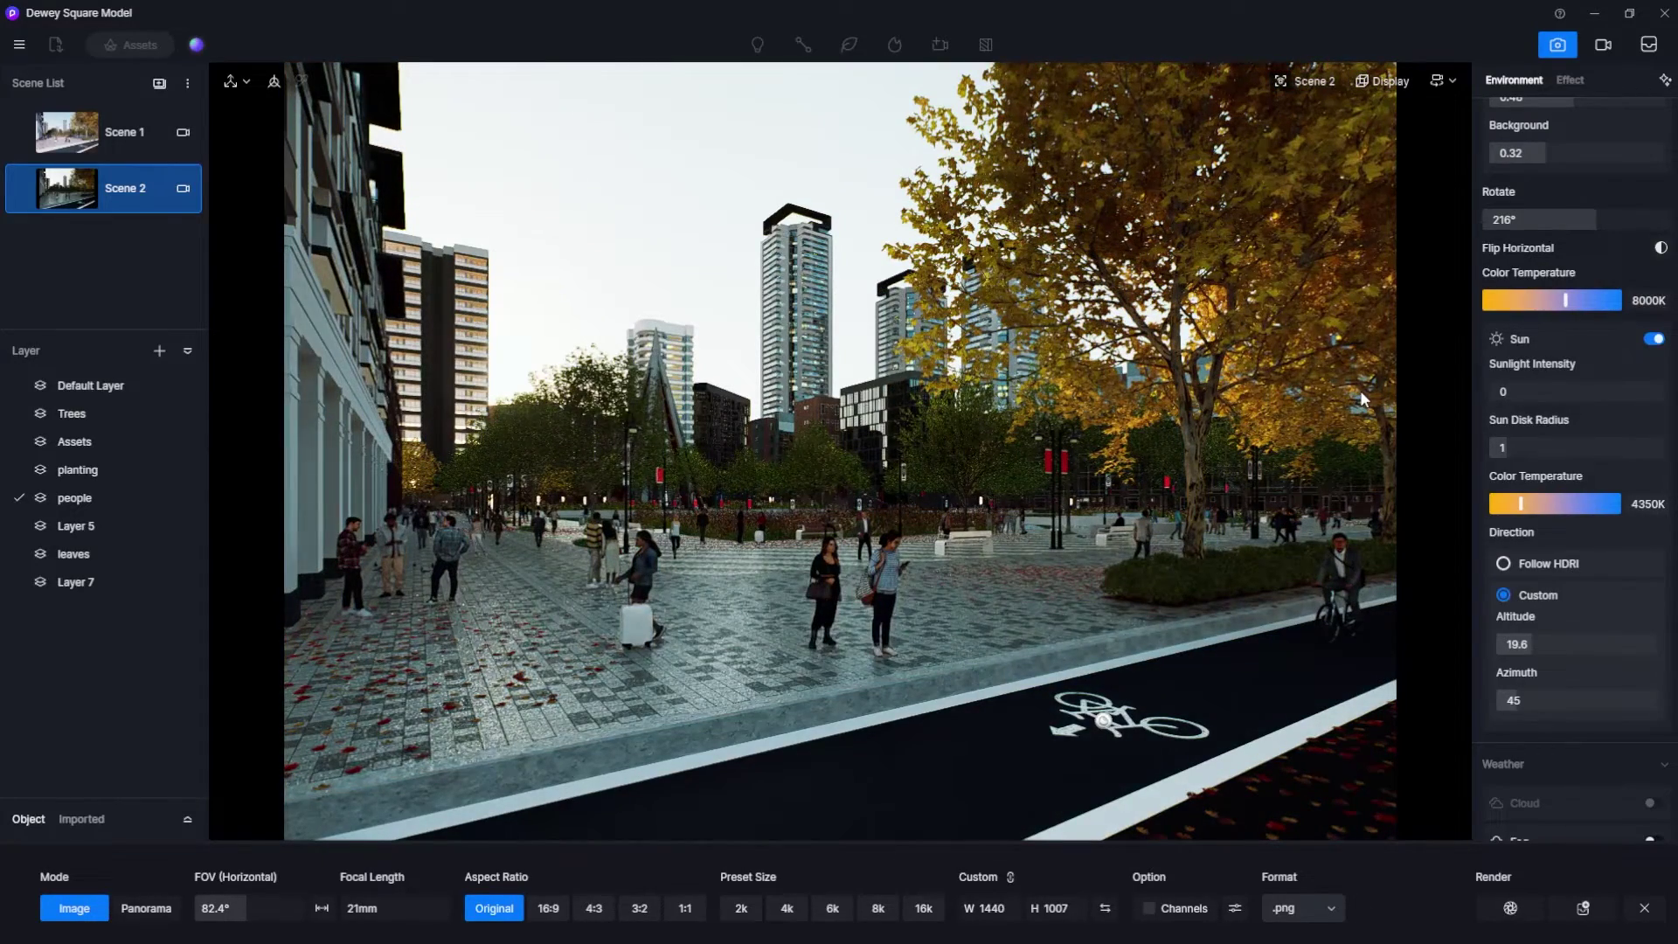
drag(1491, 399, 1495, 400)
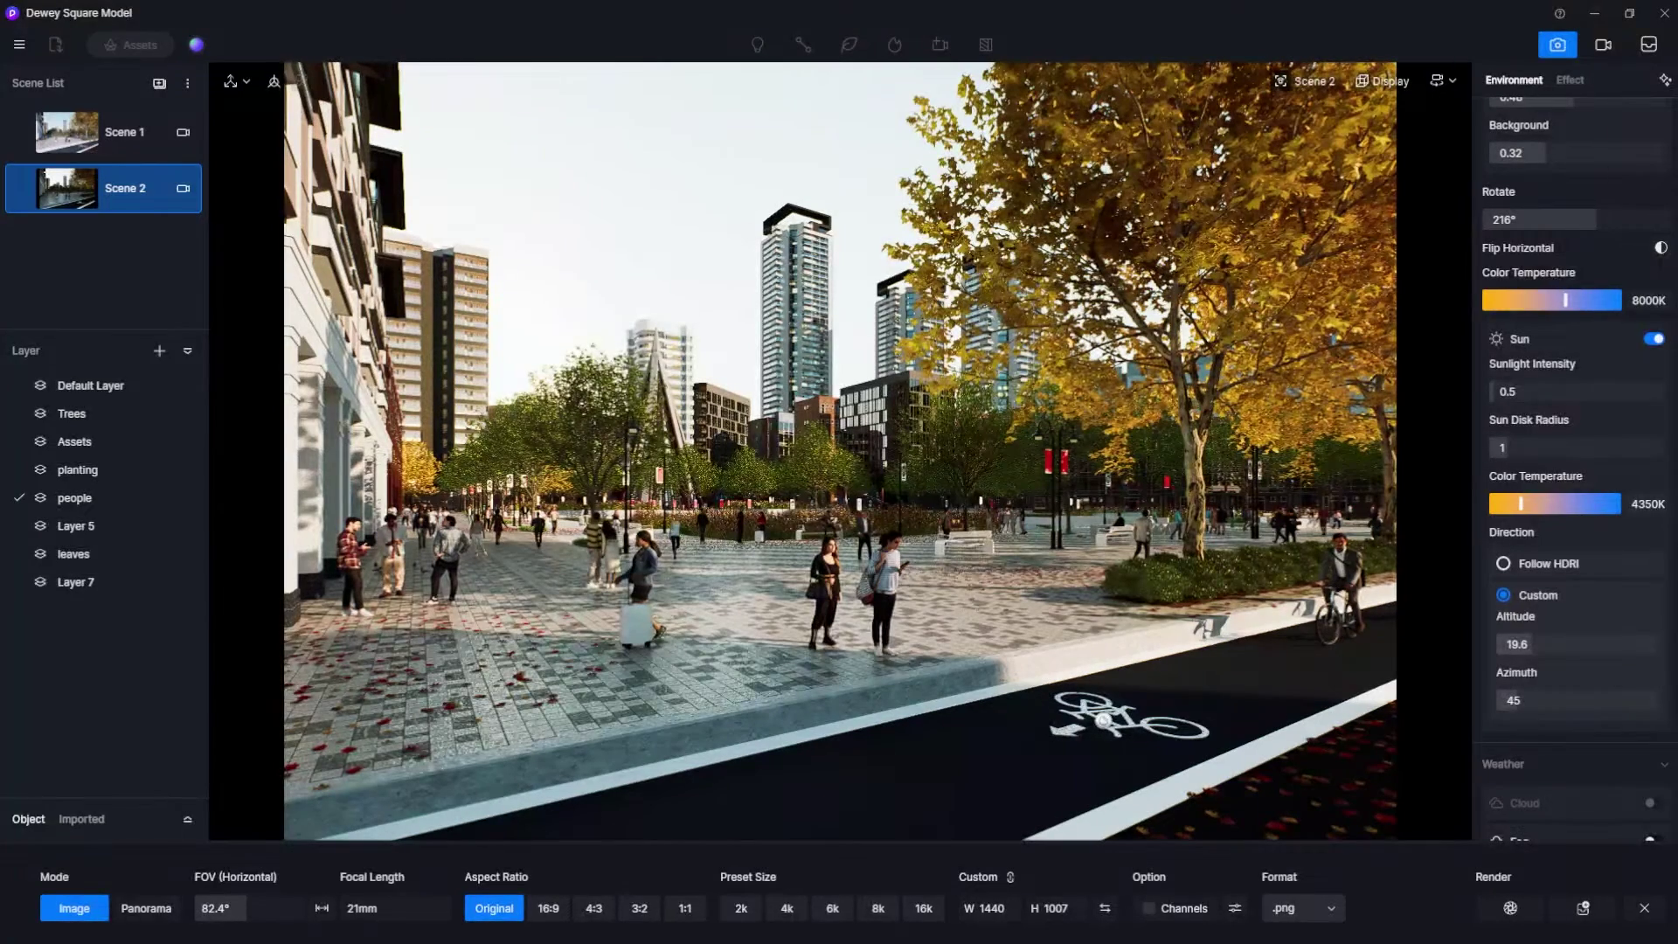
Browse the default skies and set Scene 2's HDR sky to Partly Sunny.
scroll(1586, 729, up, 3)
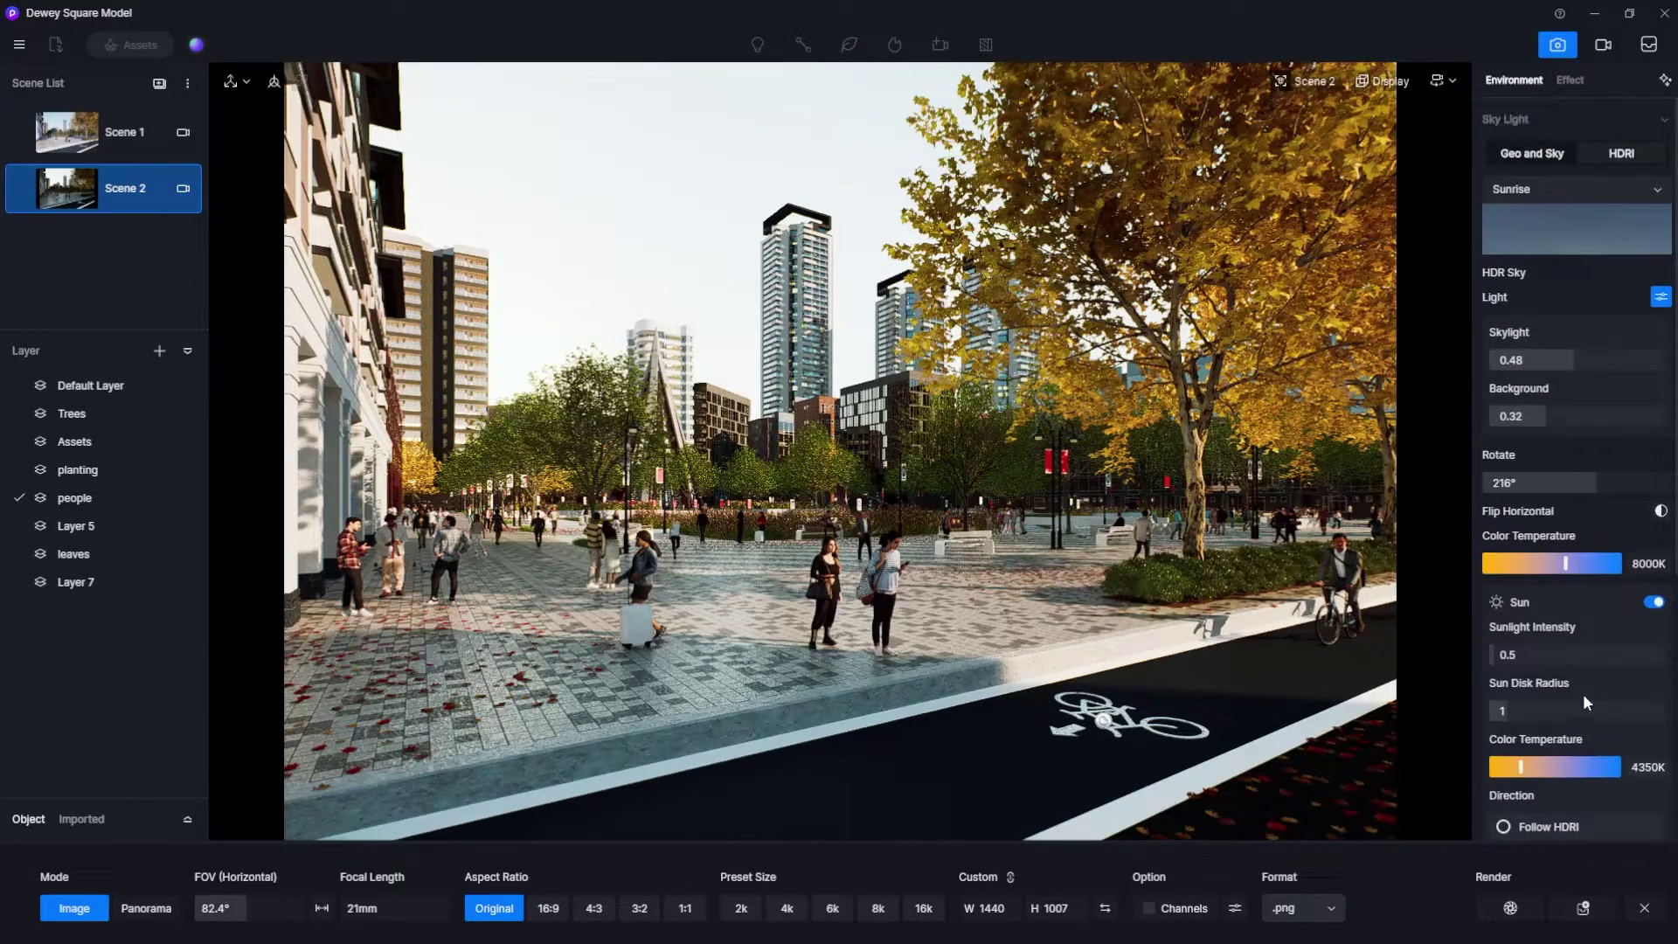
click(1537, 199)
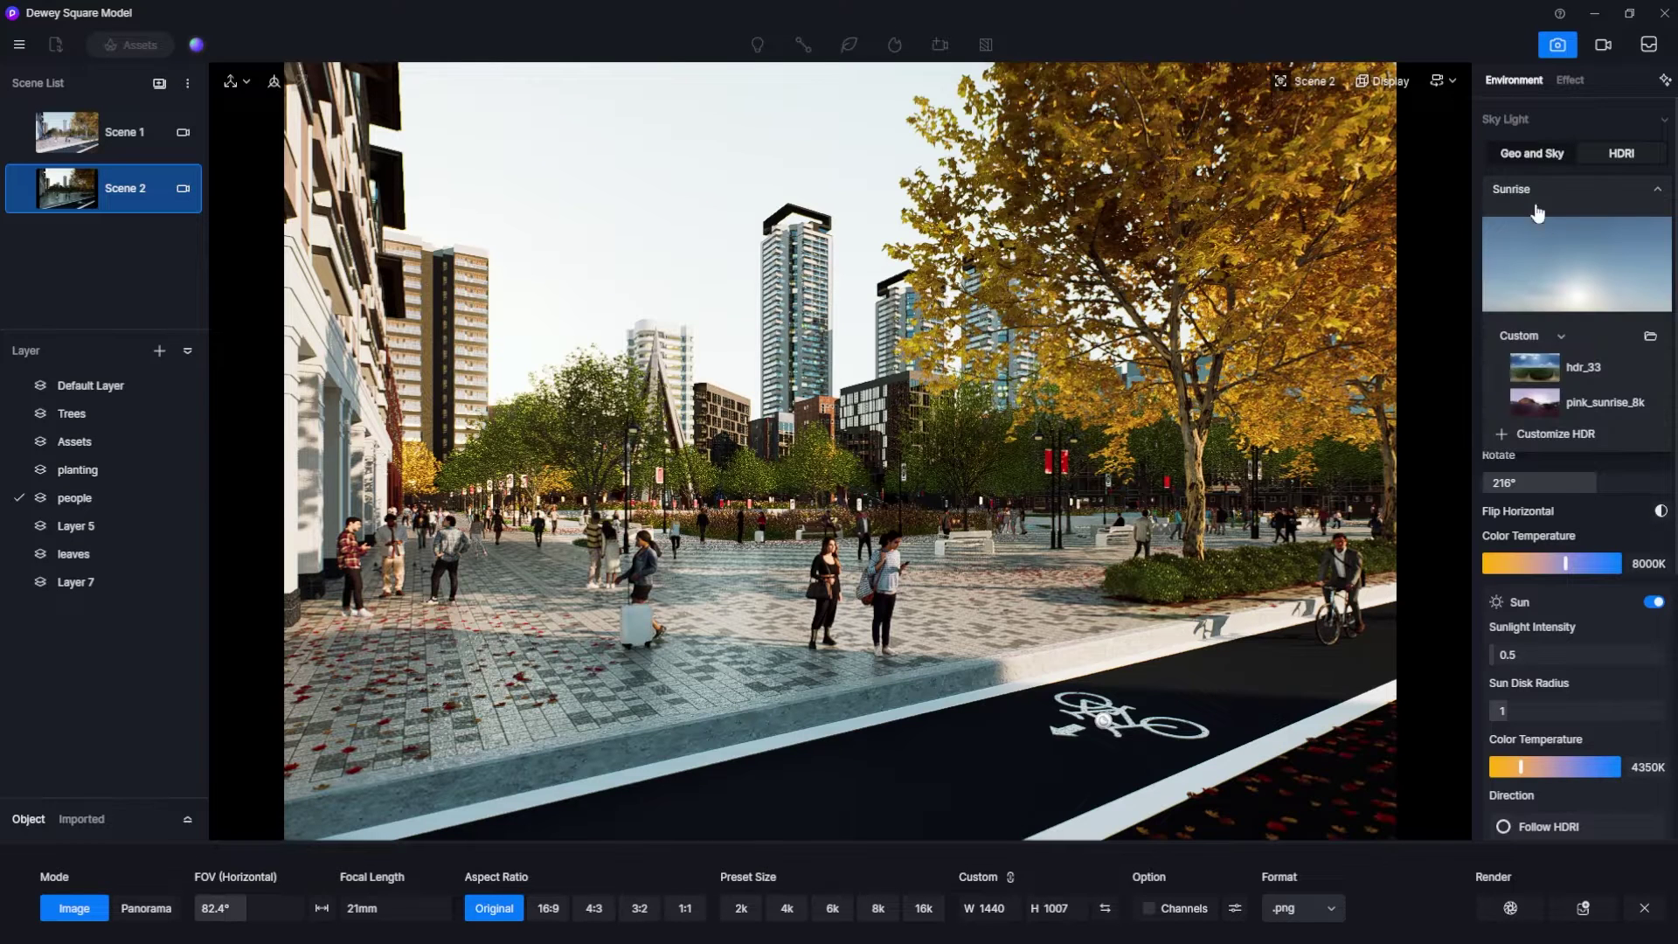
click(1579, 339)
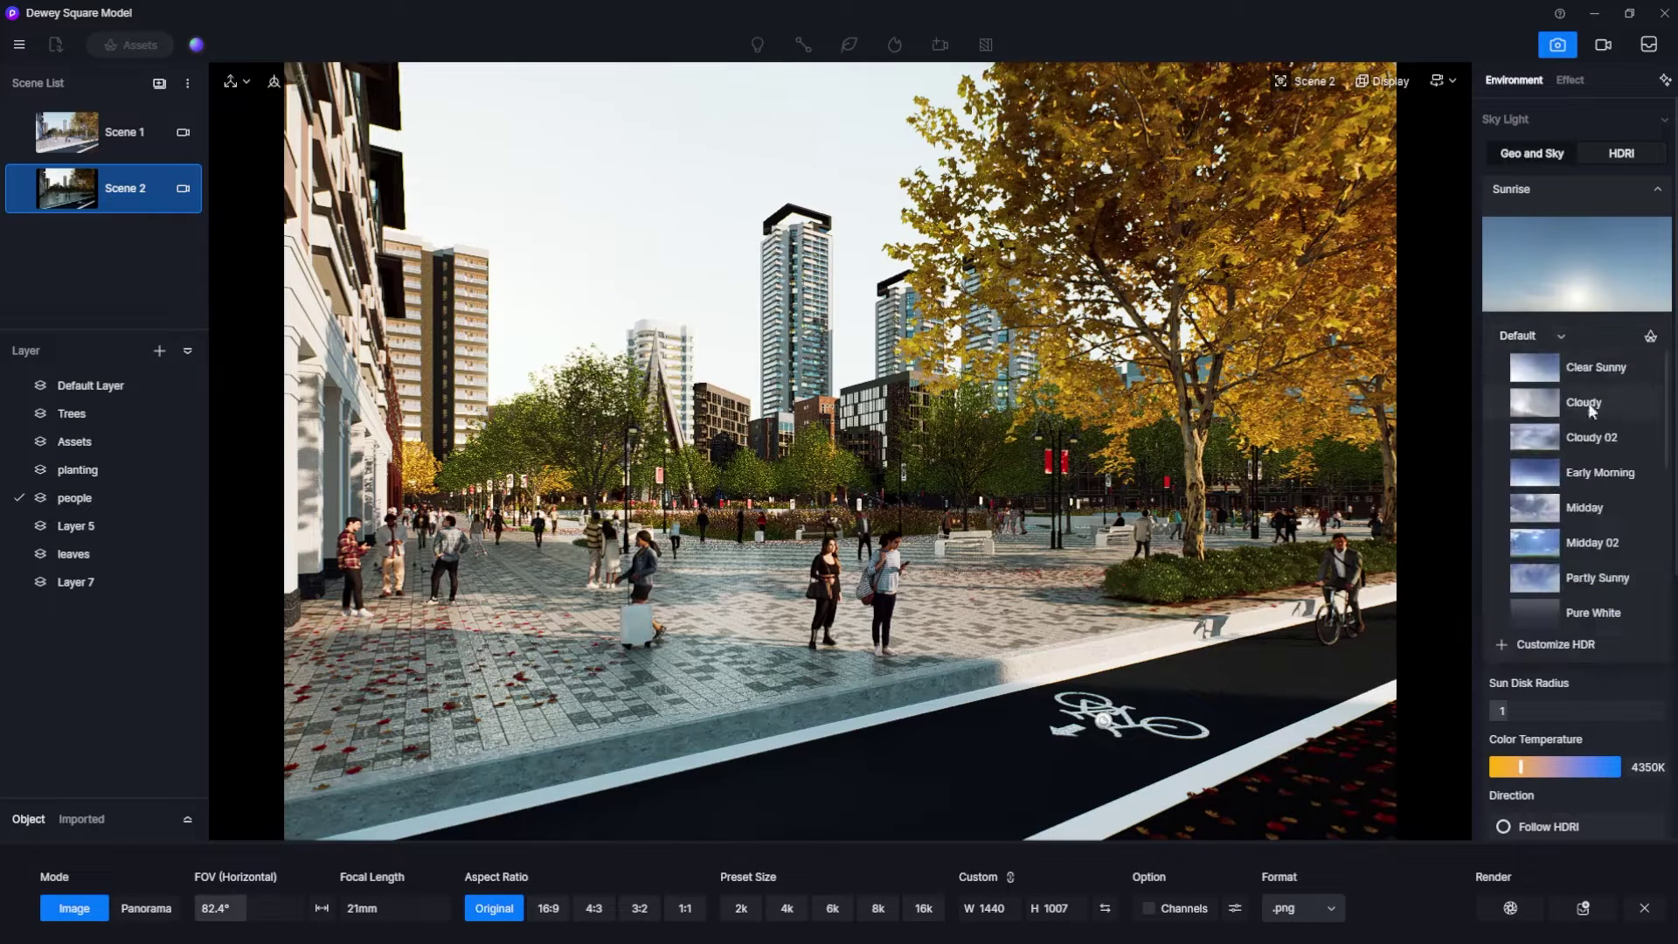
scroll(1591, 420, down, 10)
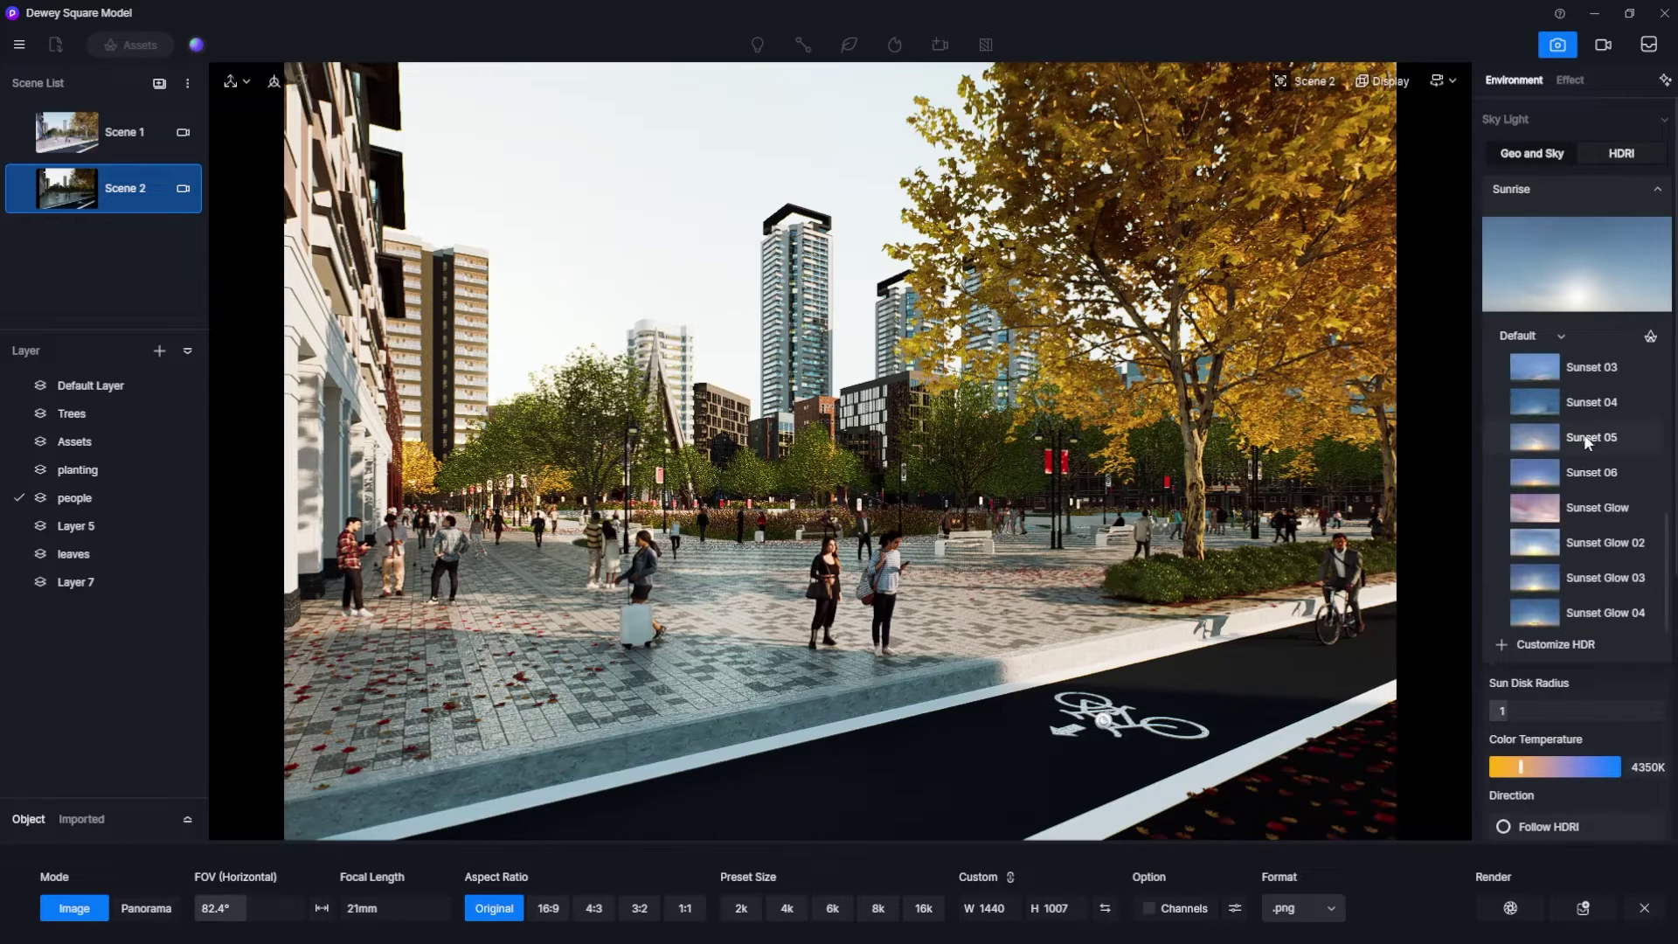
scroll(1587, 441, up, 10)
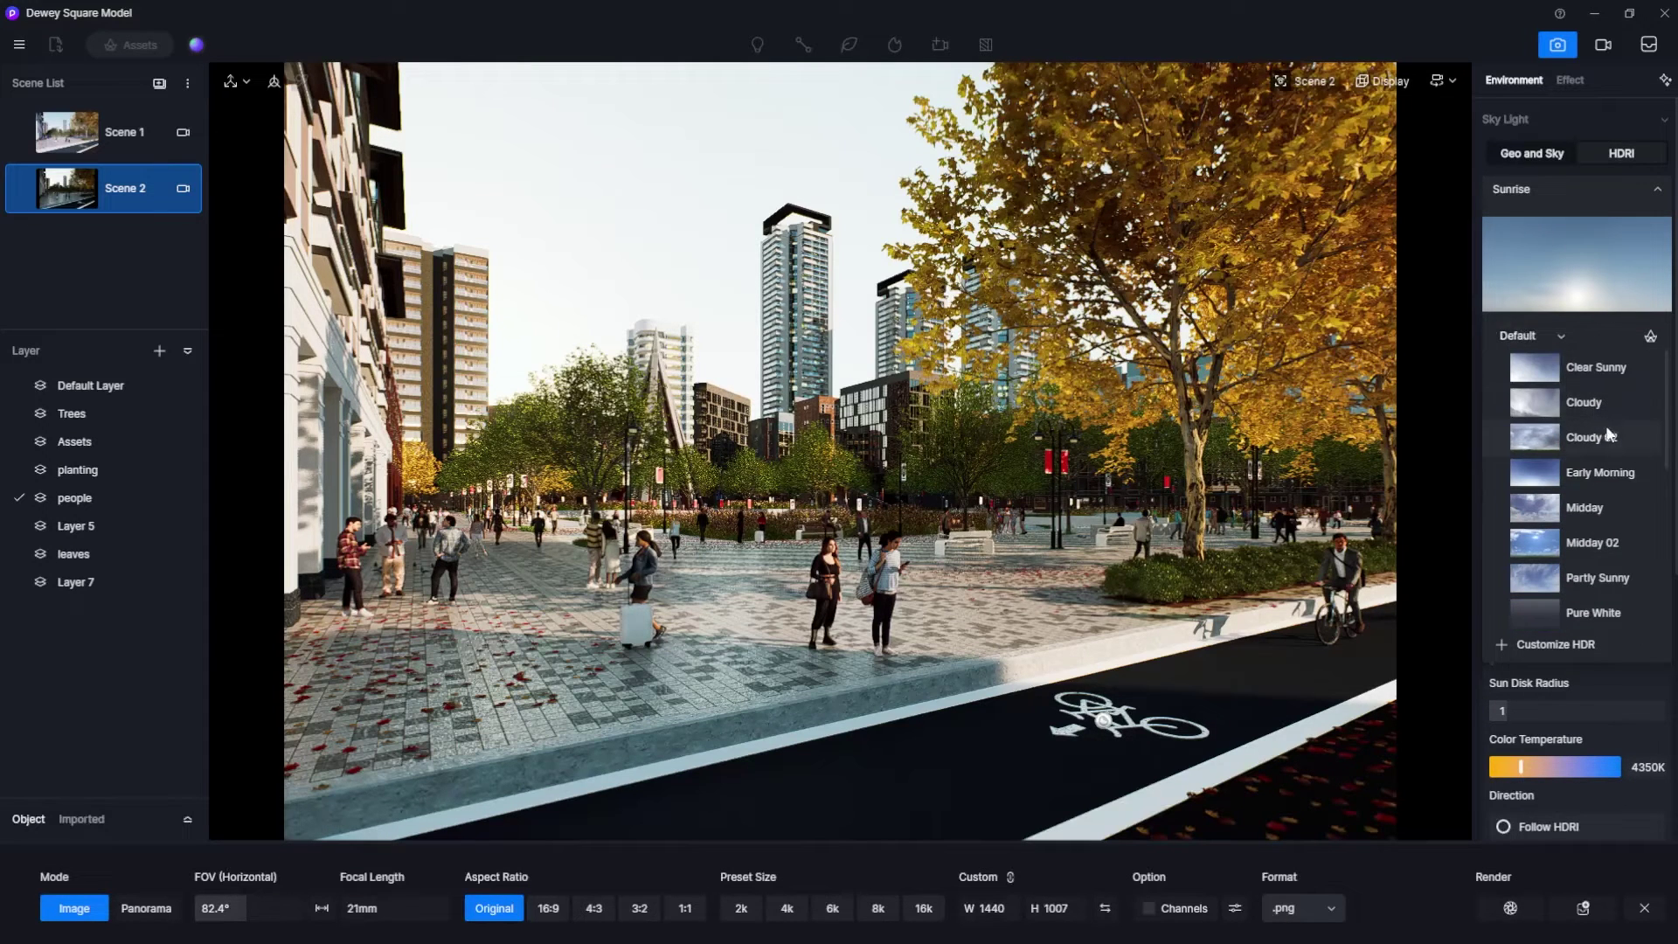
scroll(1598, 527, down, 1)
click(1602, 533)
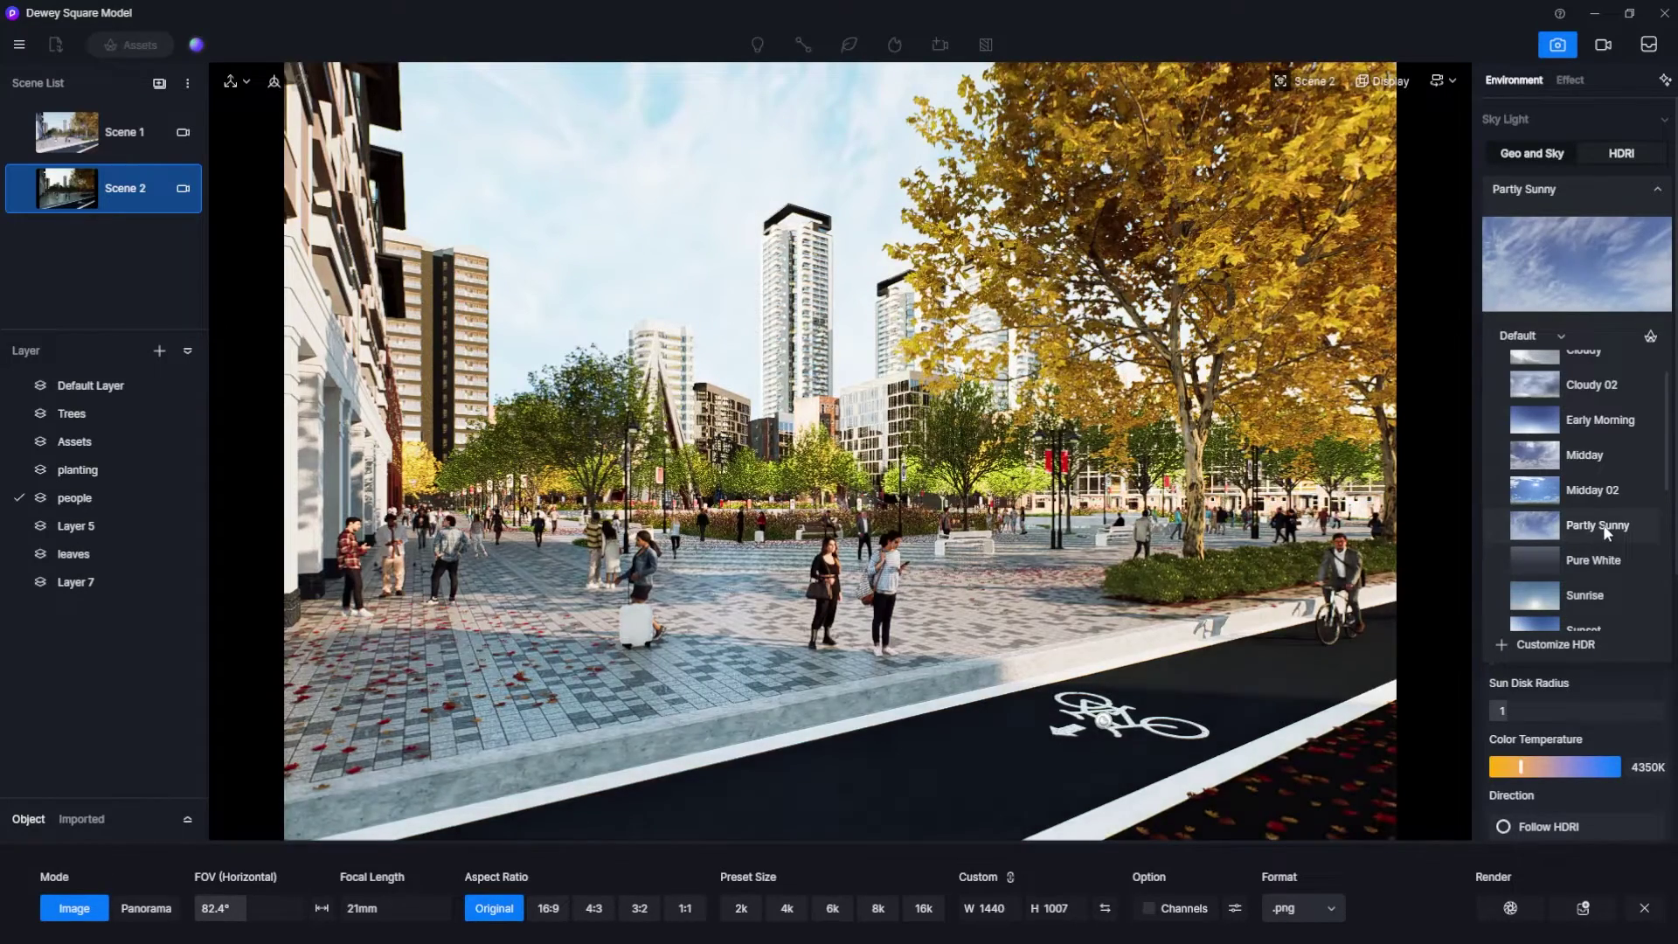
scroll(1603, 525, up, 1)
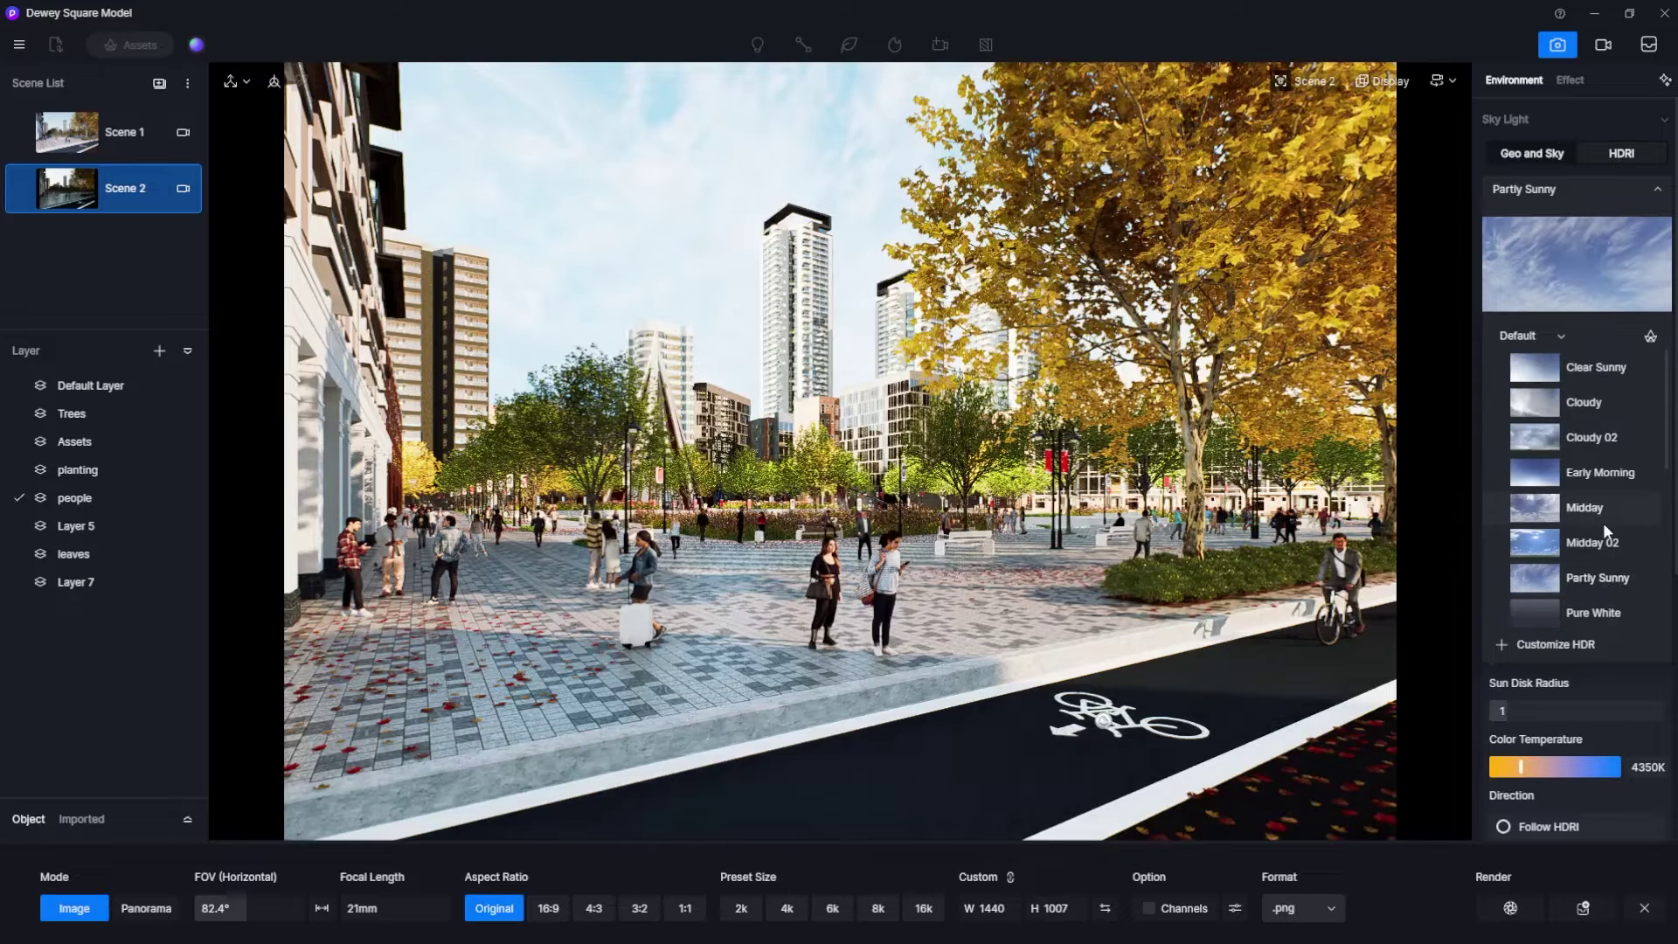
Look through the full online HDRI collection for other available skies.
click(1652, 337)
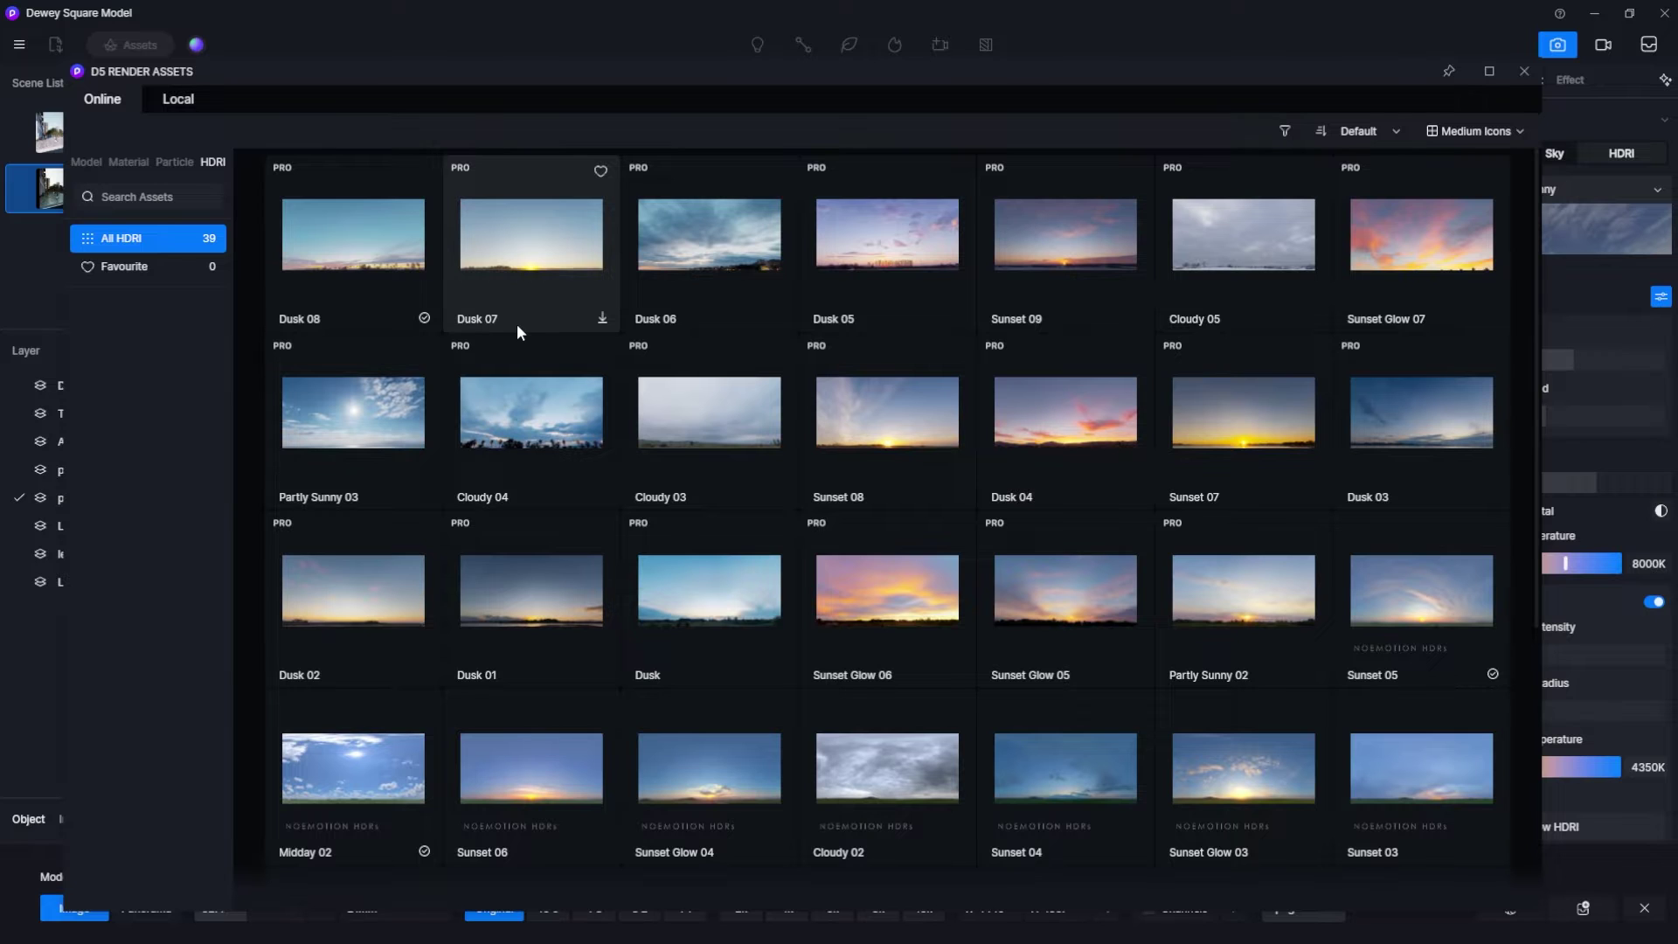
scroll(517, 323, down, 3)
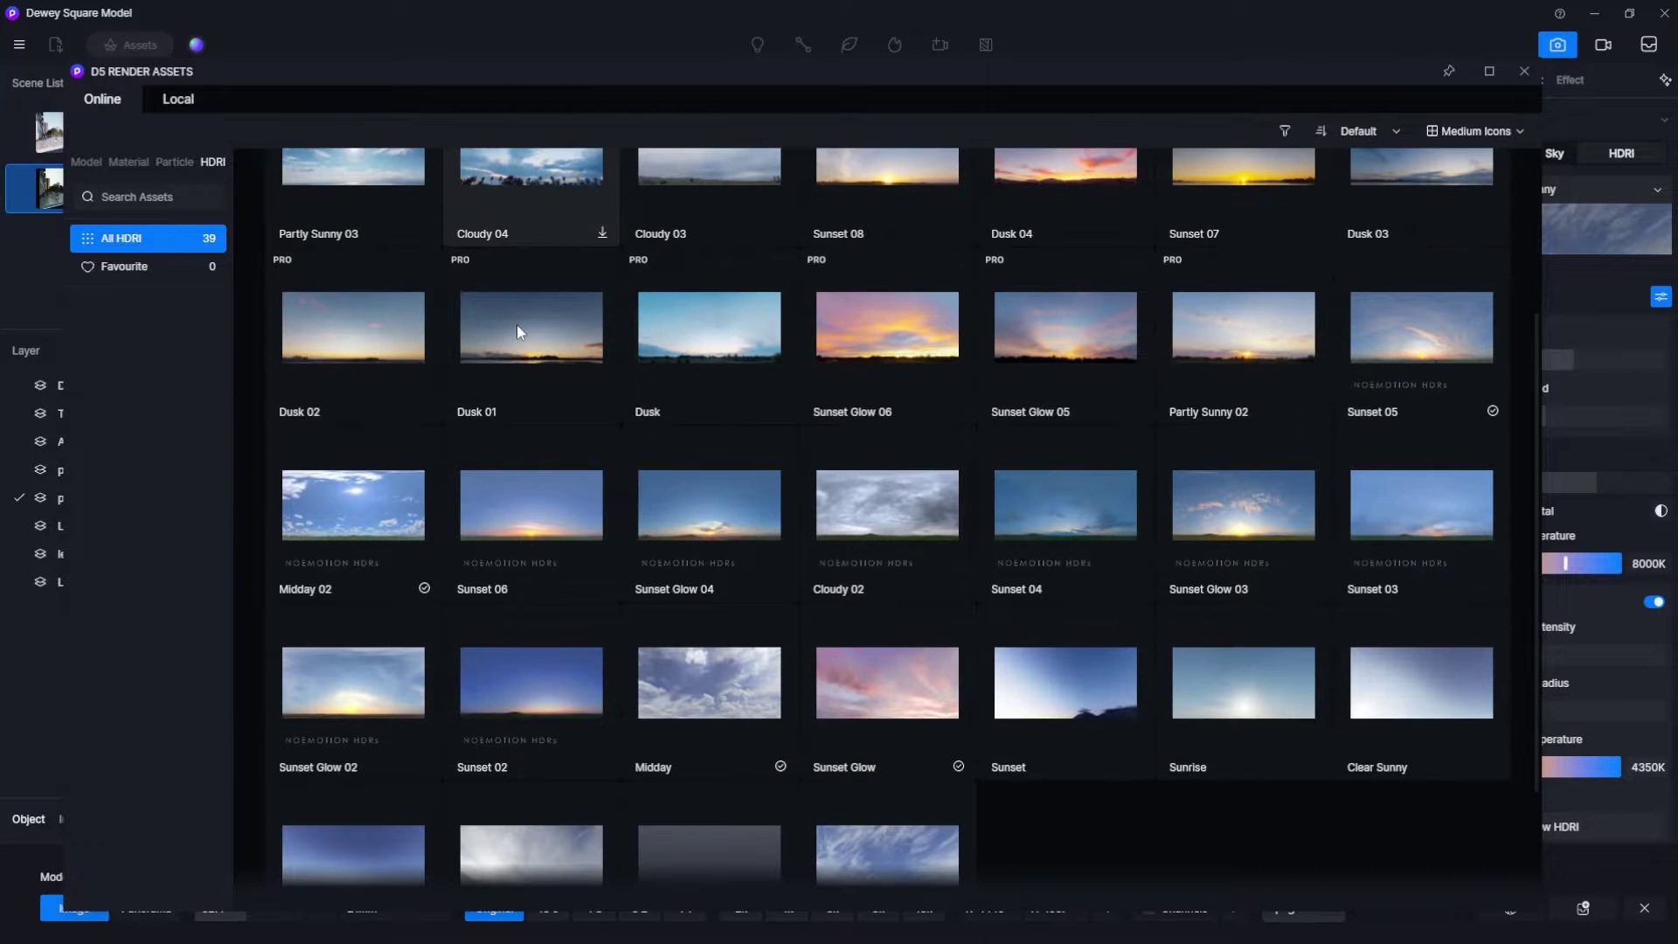
scroll(517, 324, down, 2)
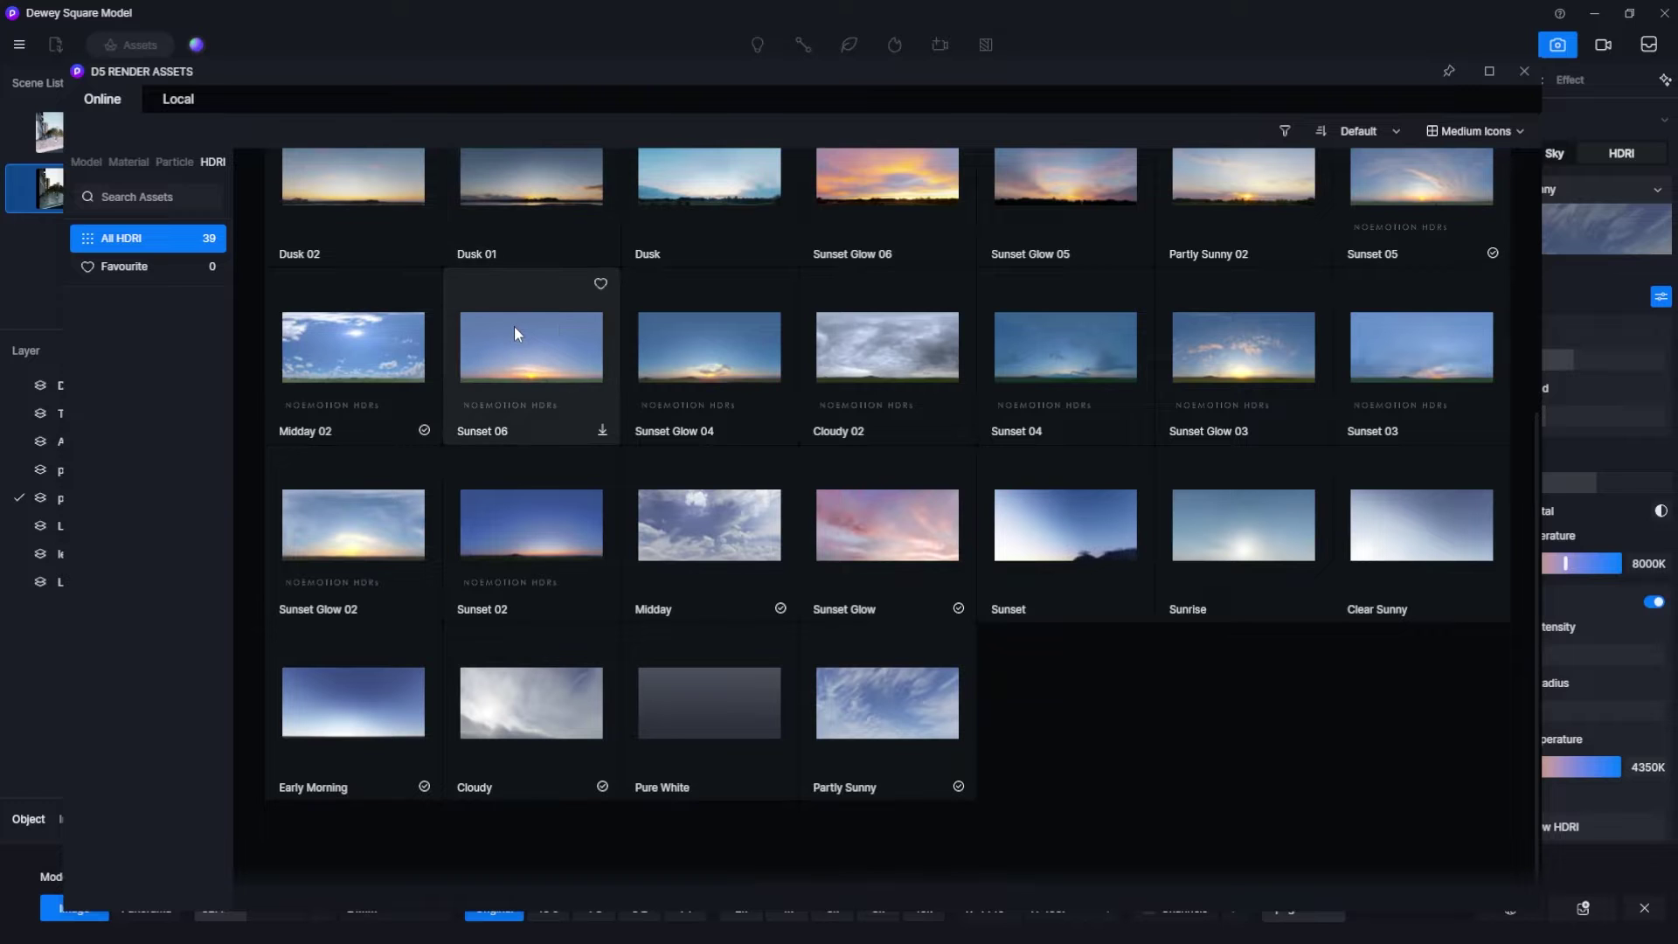
scroll(514, 332, down, 1)
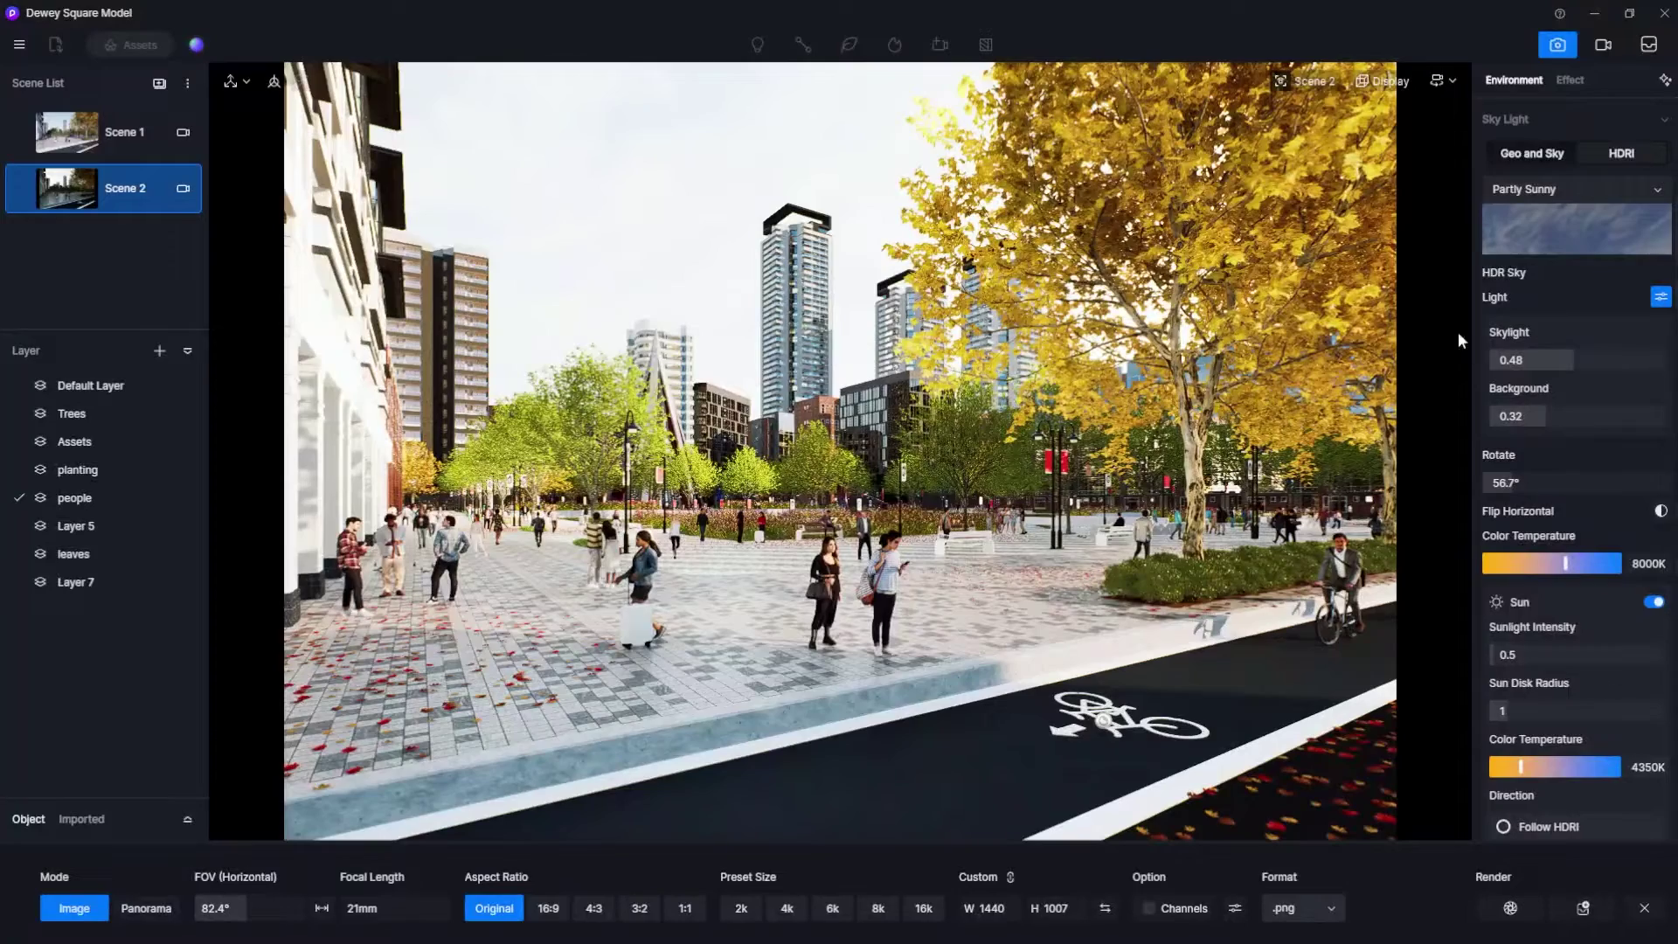
Try the skylight at 1, 0.22 and 0.3 and the sky background brightness at 1.
drag(1580, 358, 1668, 360)
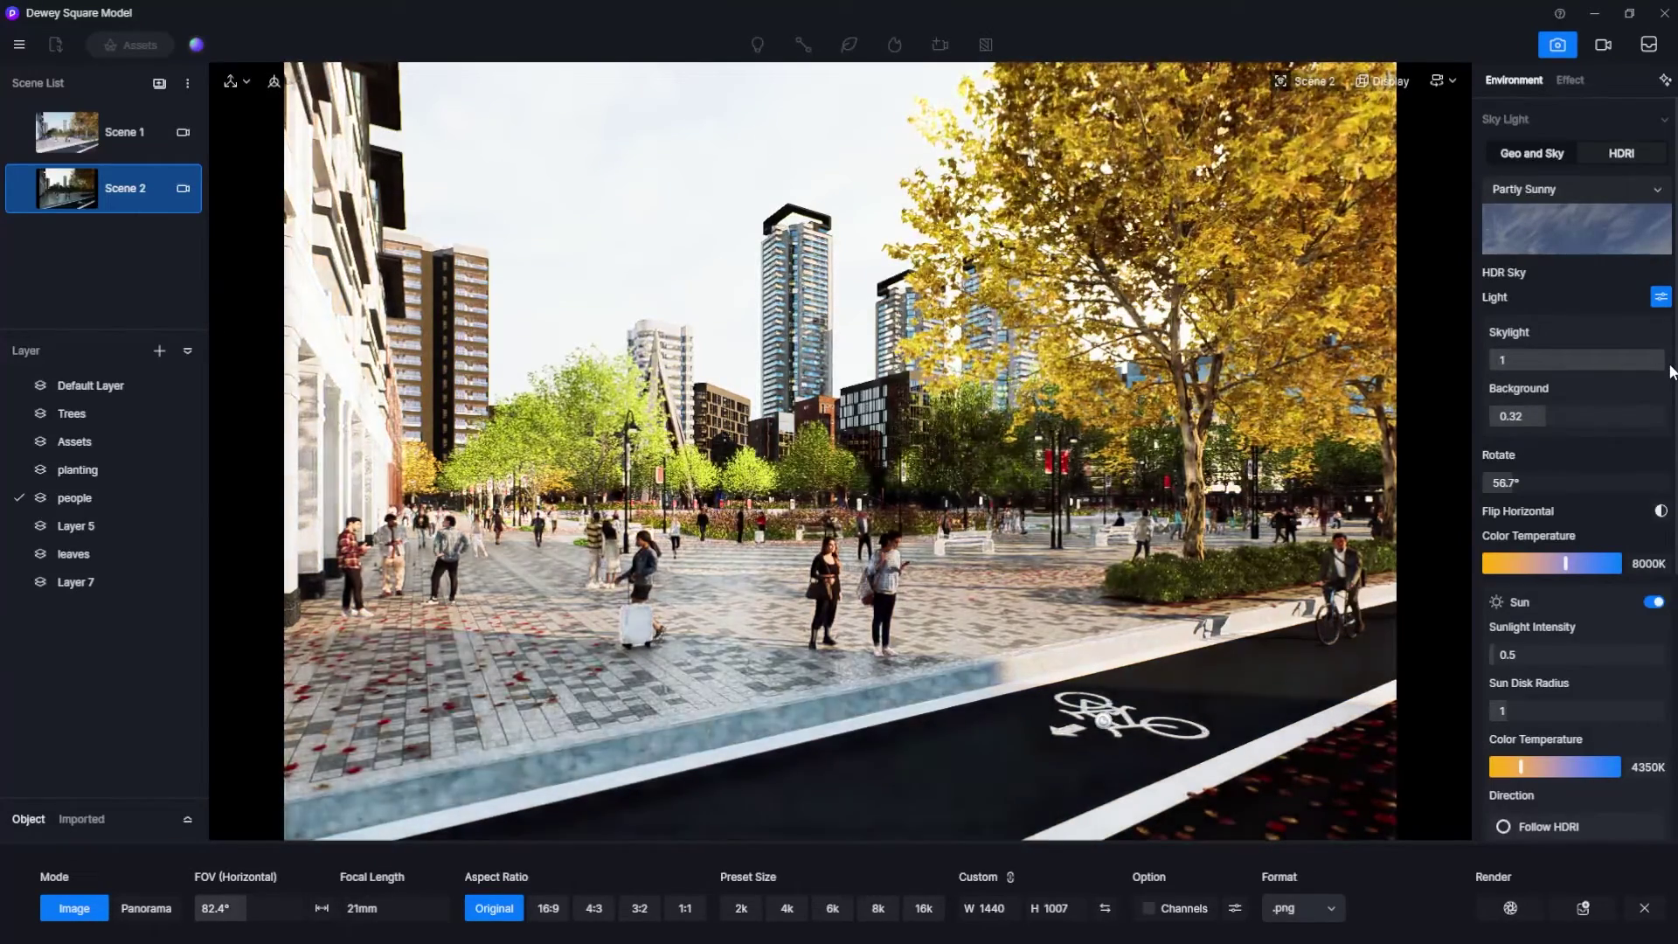
drag(1669, 367, 1530, 371)
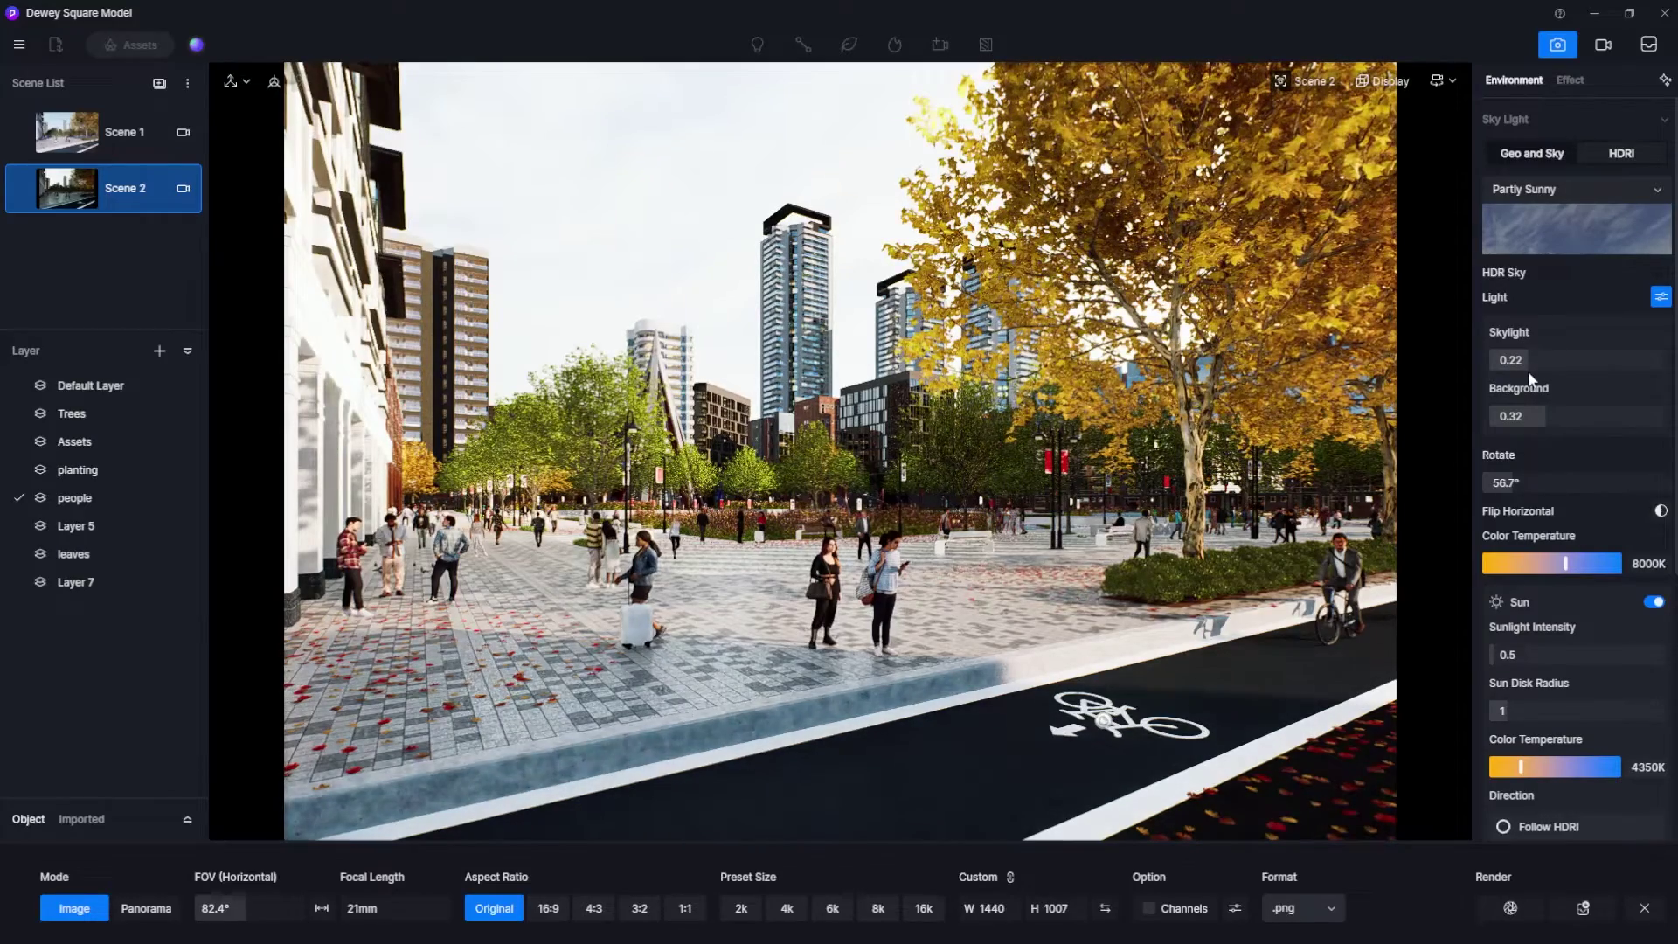
drag(1528, 370, 1540, 369)
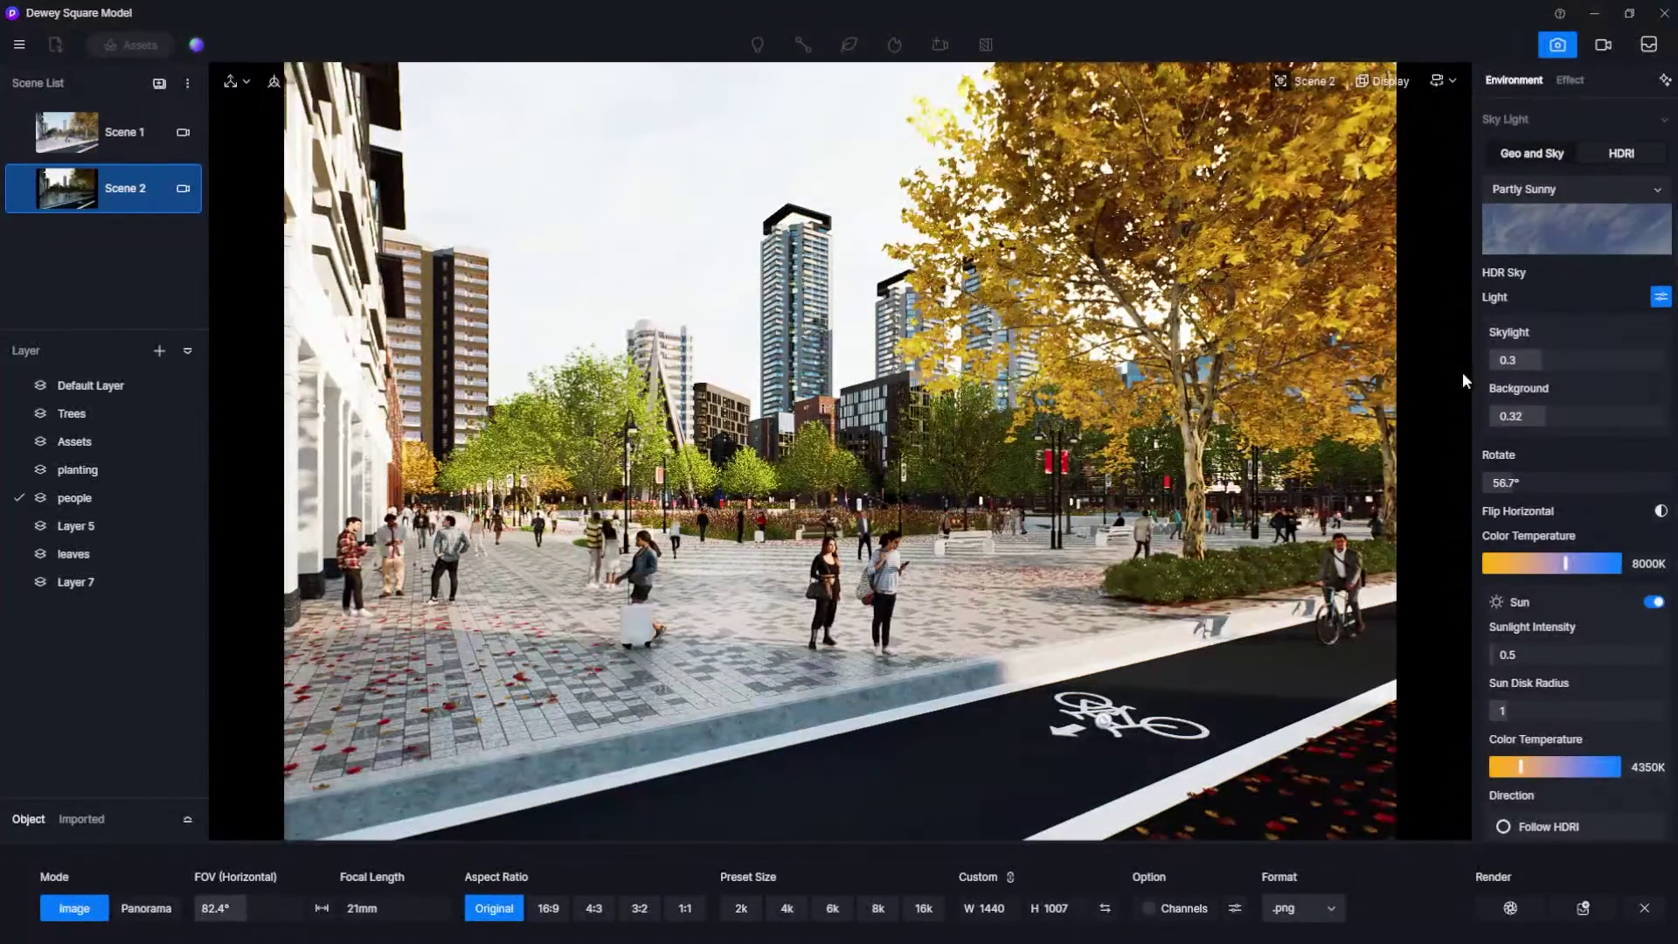
drag(1548, 415, 1665, 416)
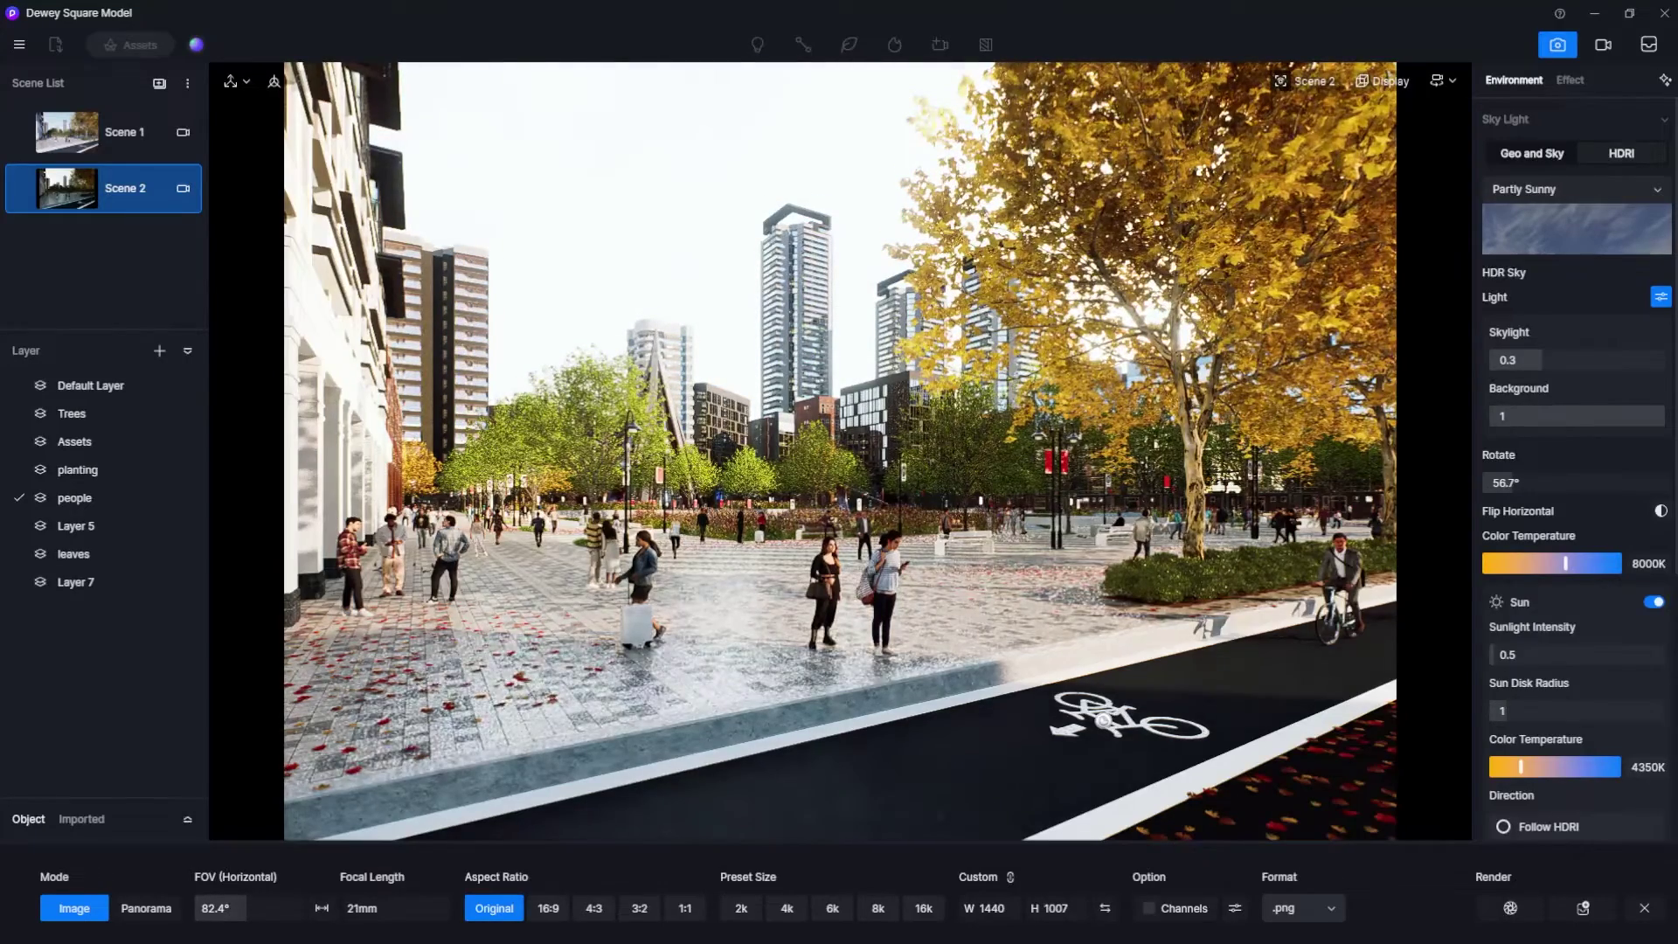
drag(1666, 416, 1514, 433)
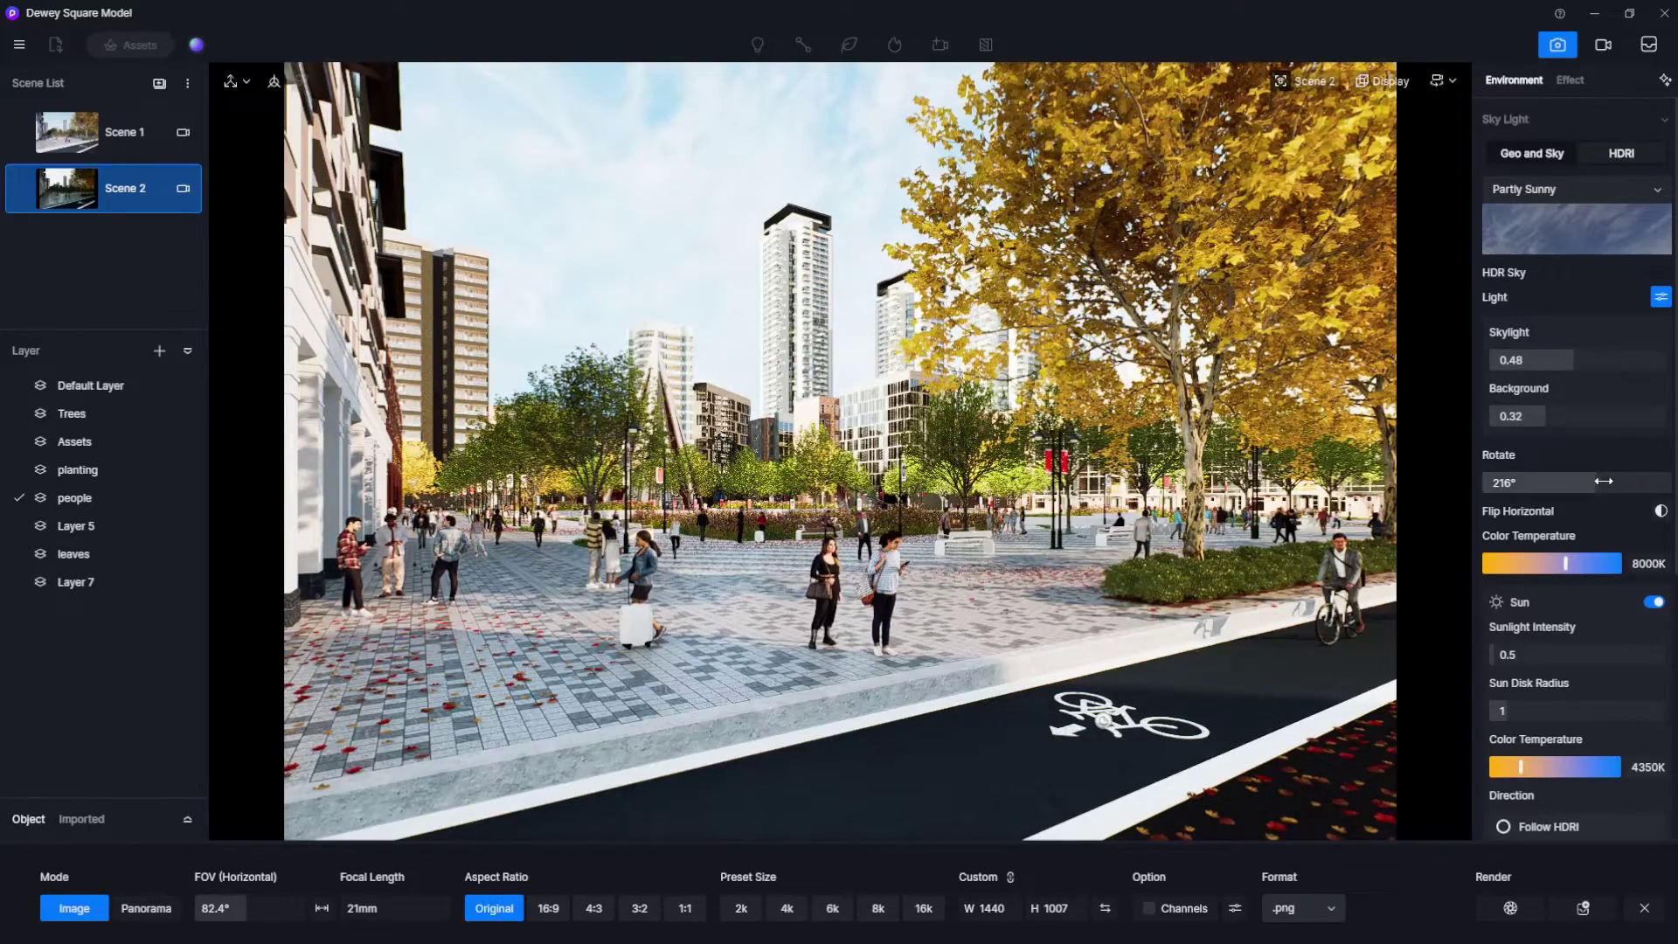
Rotate the Partly Sunny HDR sky to change the clouds and light behind the plaza buildings.
mouse_move(1604, 481)
mouse_down()
mouse_move(1538, 488)
mouse_move(1638, 489)
mouse_move(1590, 488)
mouse_up()
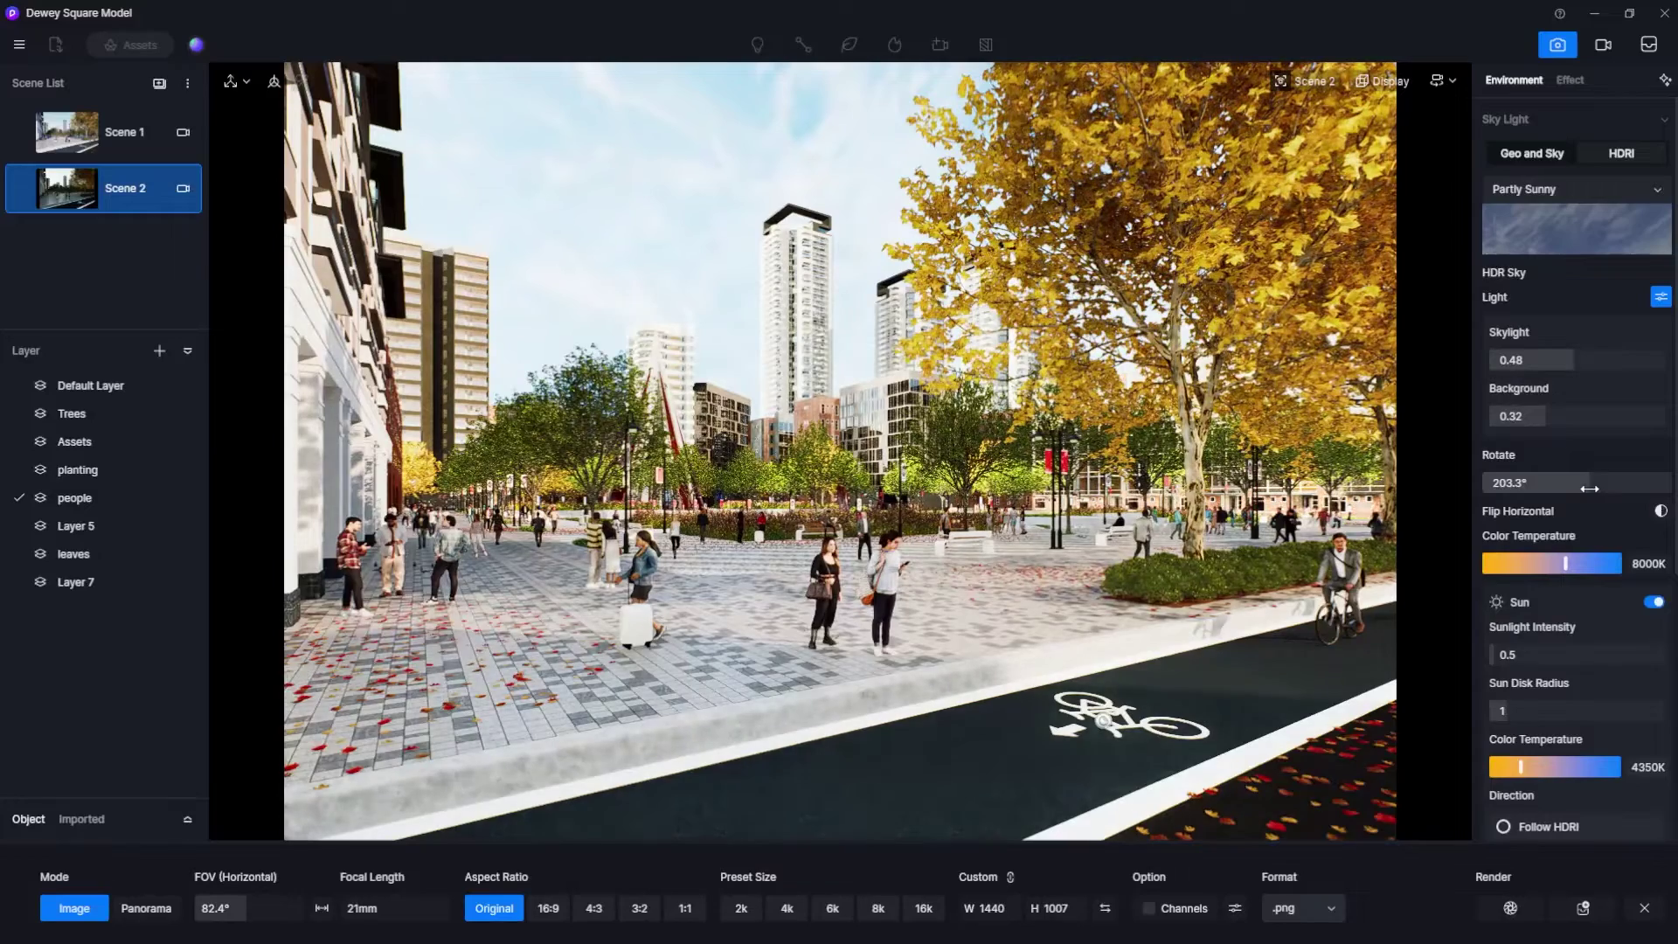
Enable fog in the weather settings and set its intensity to 0.8.
scroll(1577, 489, down, 5)
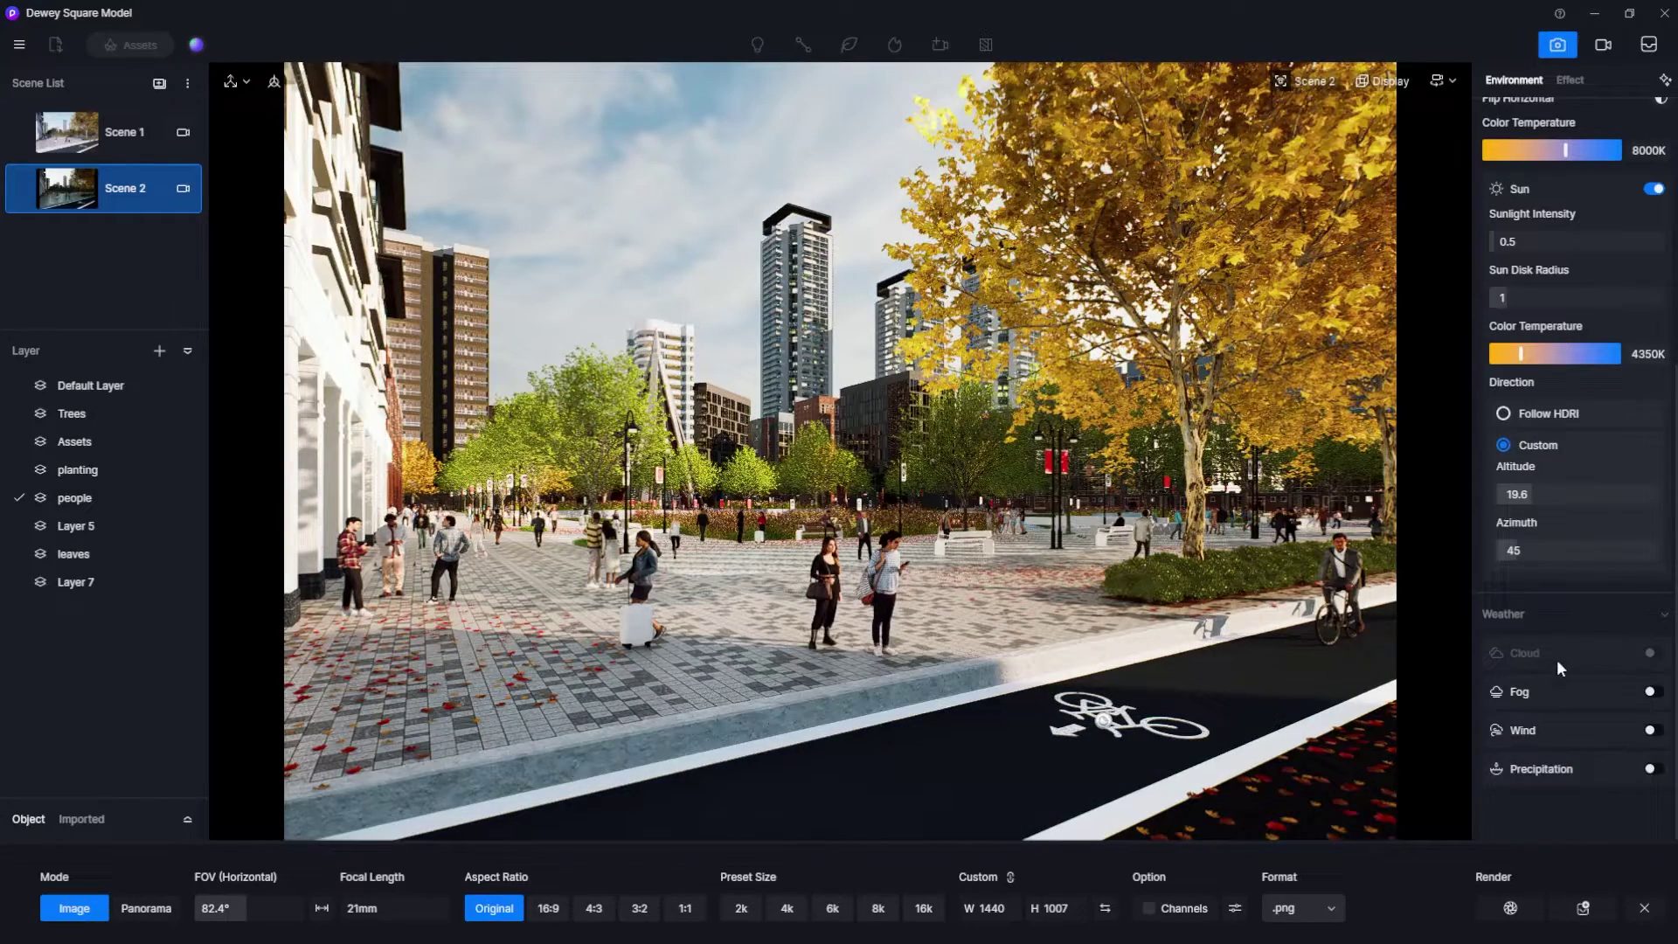
click(1652, 692)
scroll(1550, 670, down, 3)
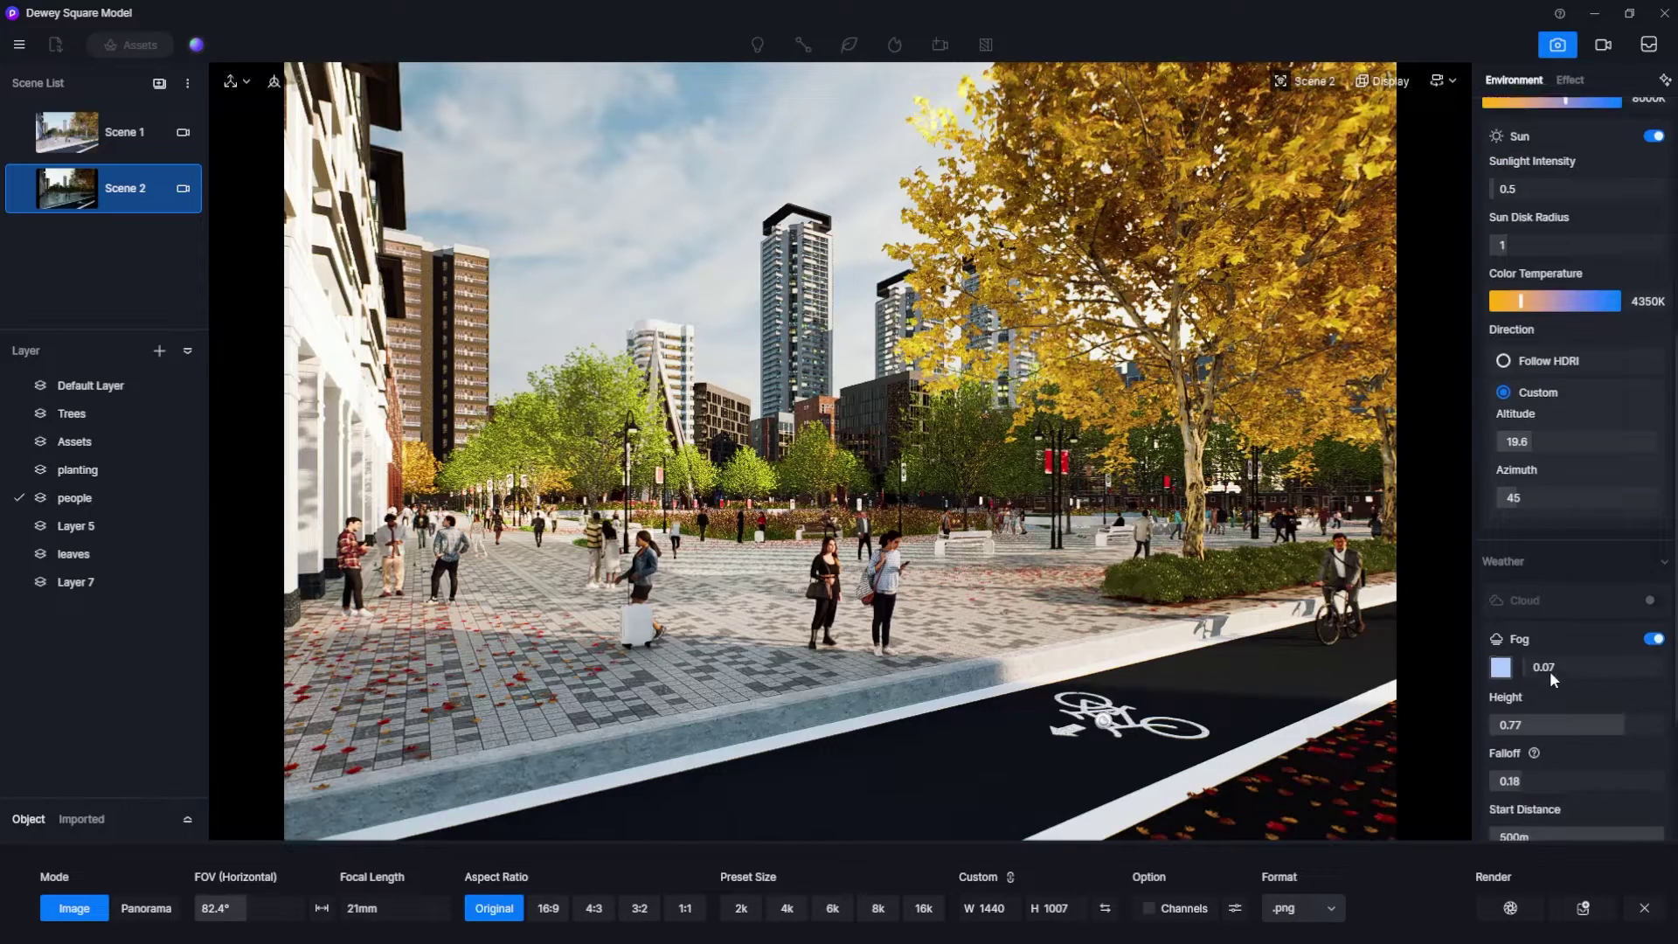
scroll(1550, 670, down, 1)
scroll(1550, 671, up, 1)
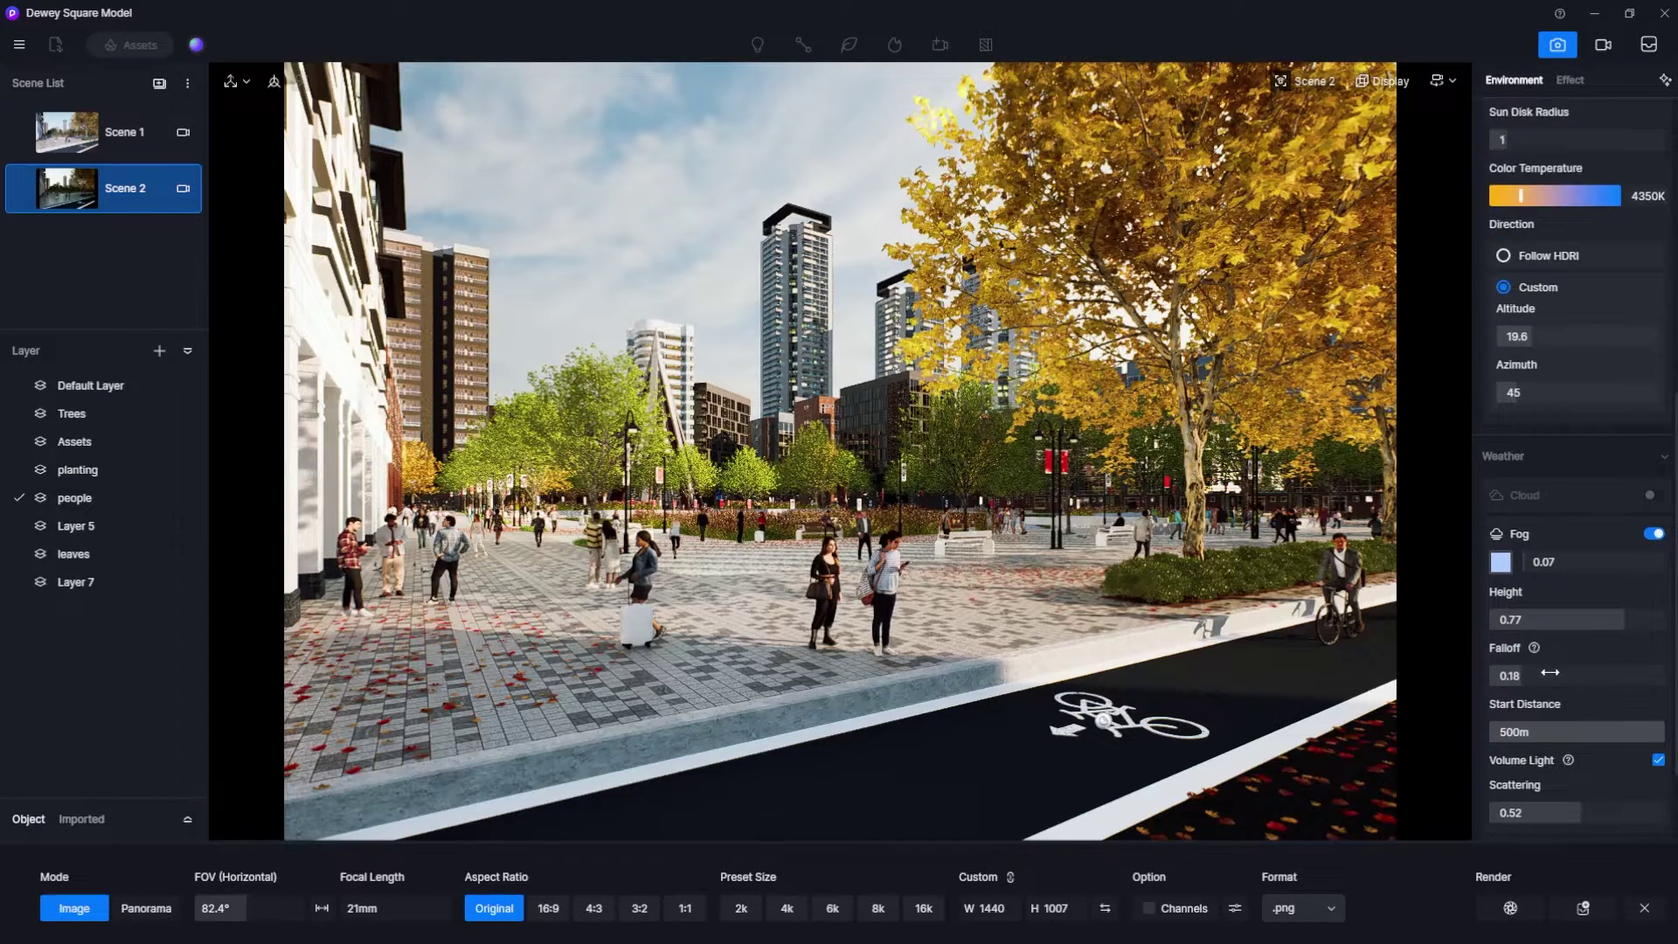
scroll(1550, 671, down, 1)
mouse_move(1543, 505)
mouse_down()
mouse_move(1621, 514)
mouse_move(1546, 513)
mouse_up()
Change the fog color to a muted warm grey with HSV values 56, 9 and 66.
click(1501, 509)
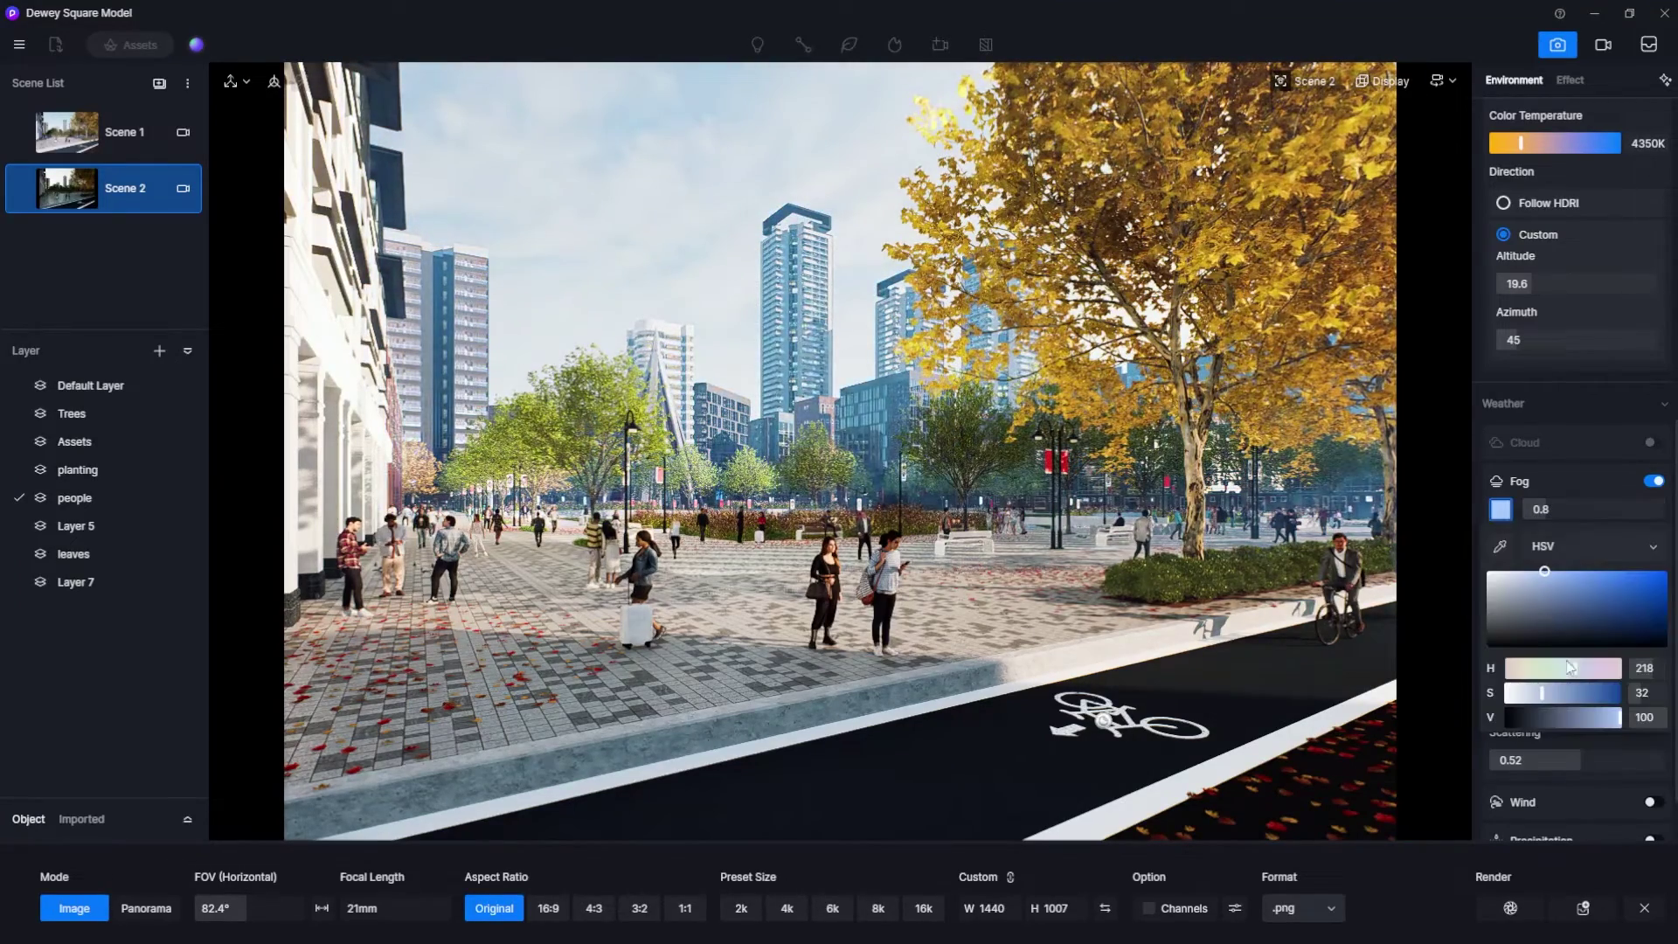
drag(1574, 667, 1527, 670)
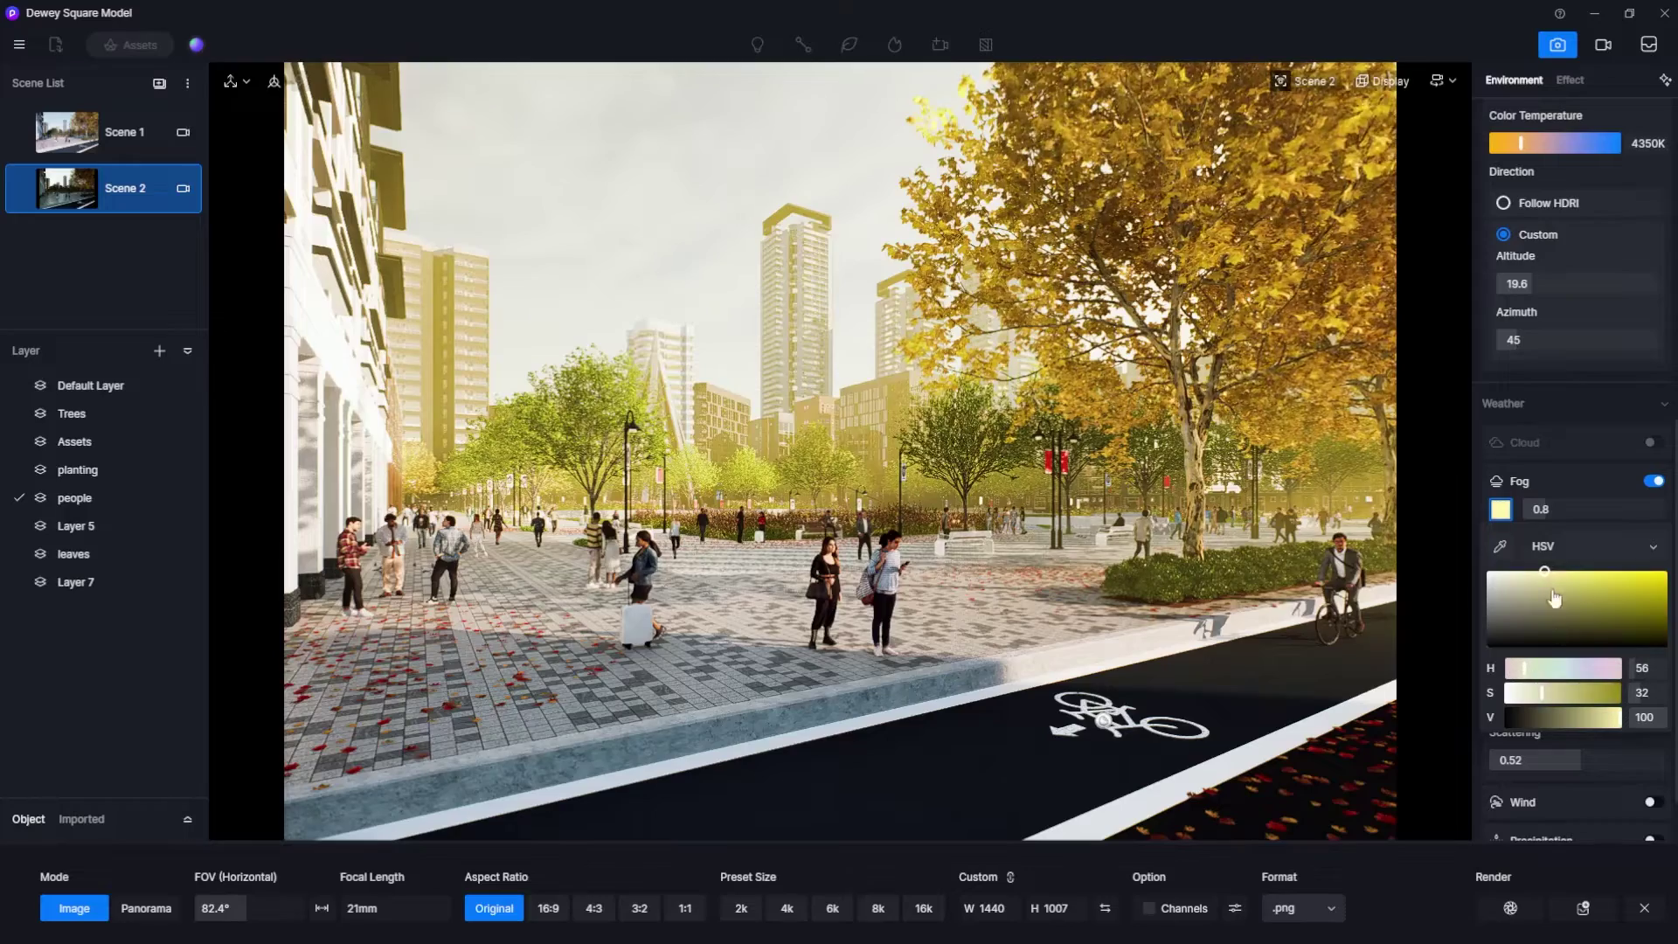
drag(1555, 592, 1504, 604)
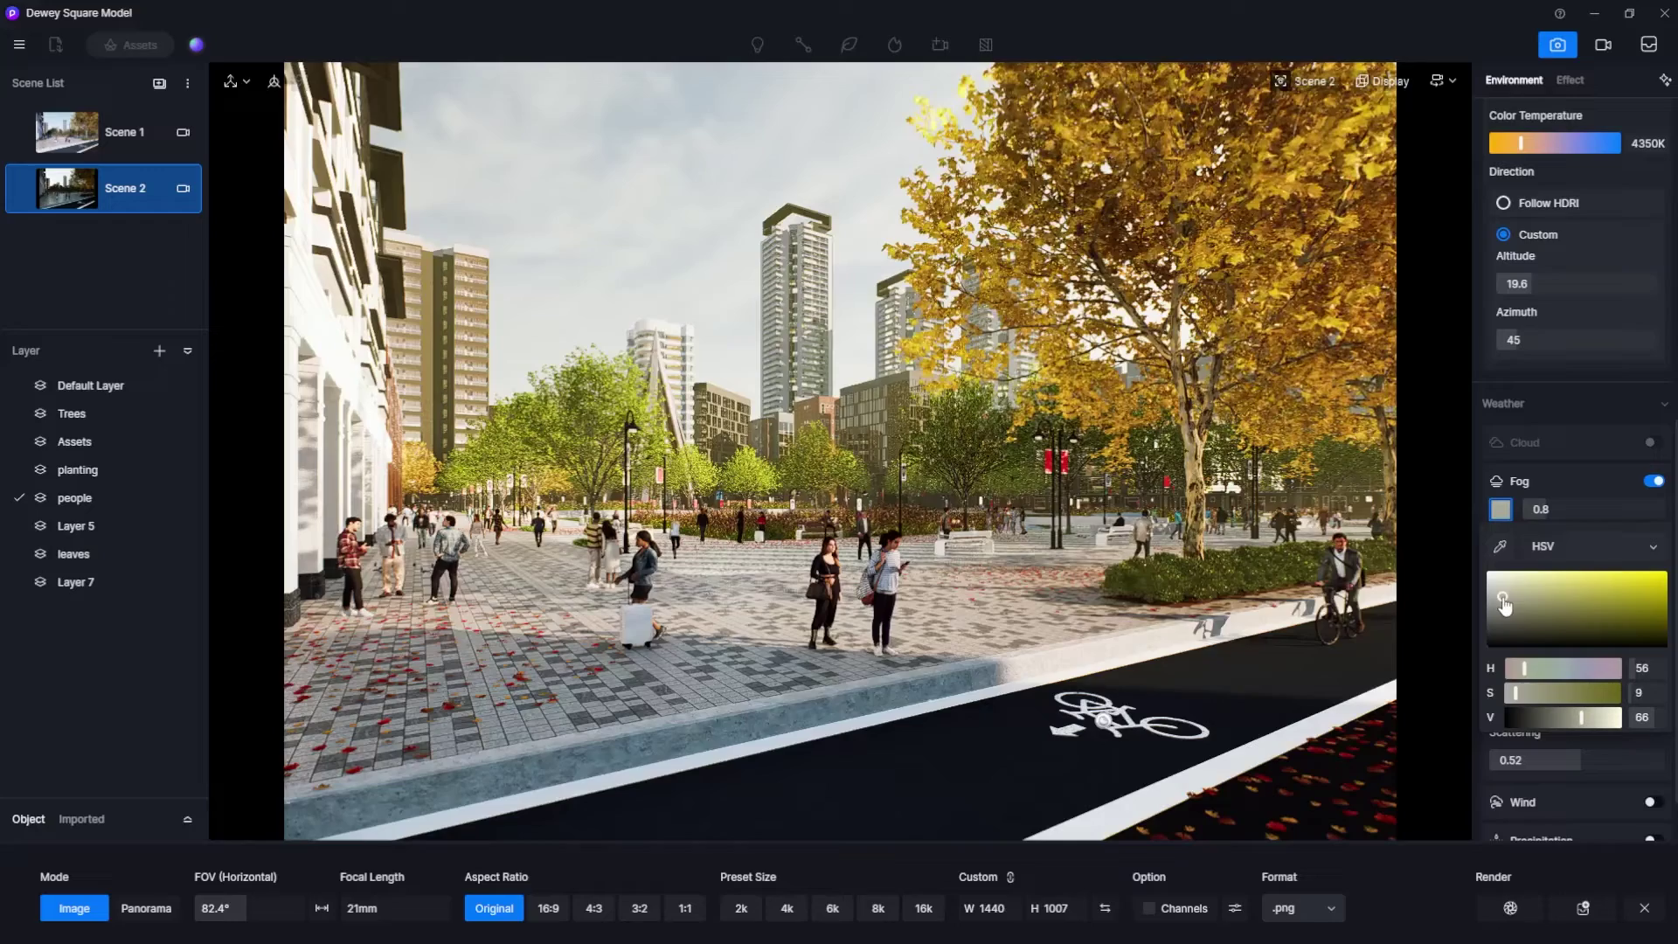
click(1575, 497)
Set the fog's falloff to 0.14 and its height to 1.
mouse_move(1523, 623)
mouse_down()
mouse_move(1547, 624)
mouse_move(1513, 624)
mouse_up()
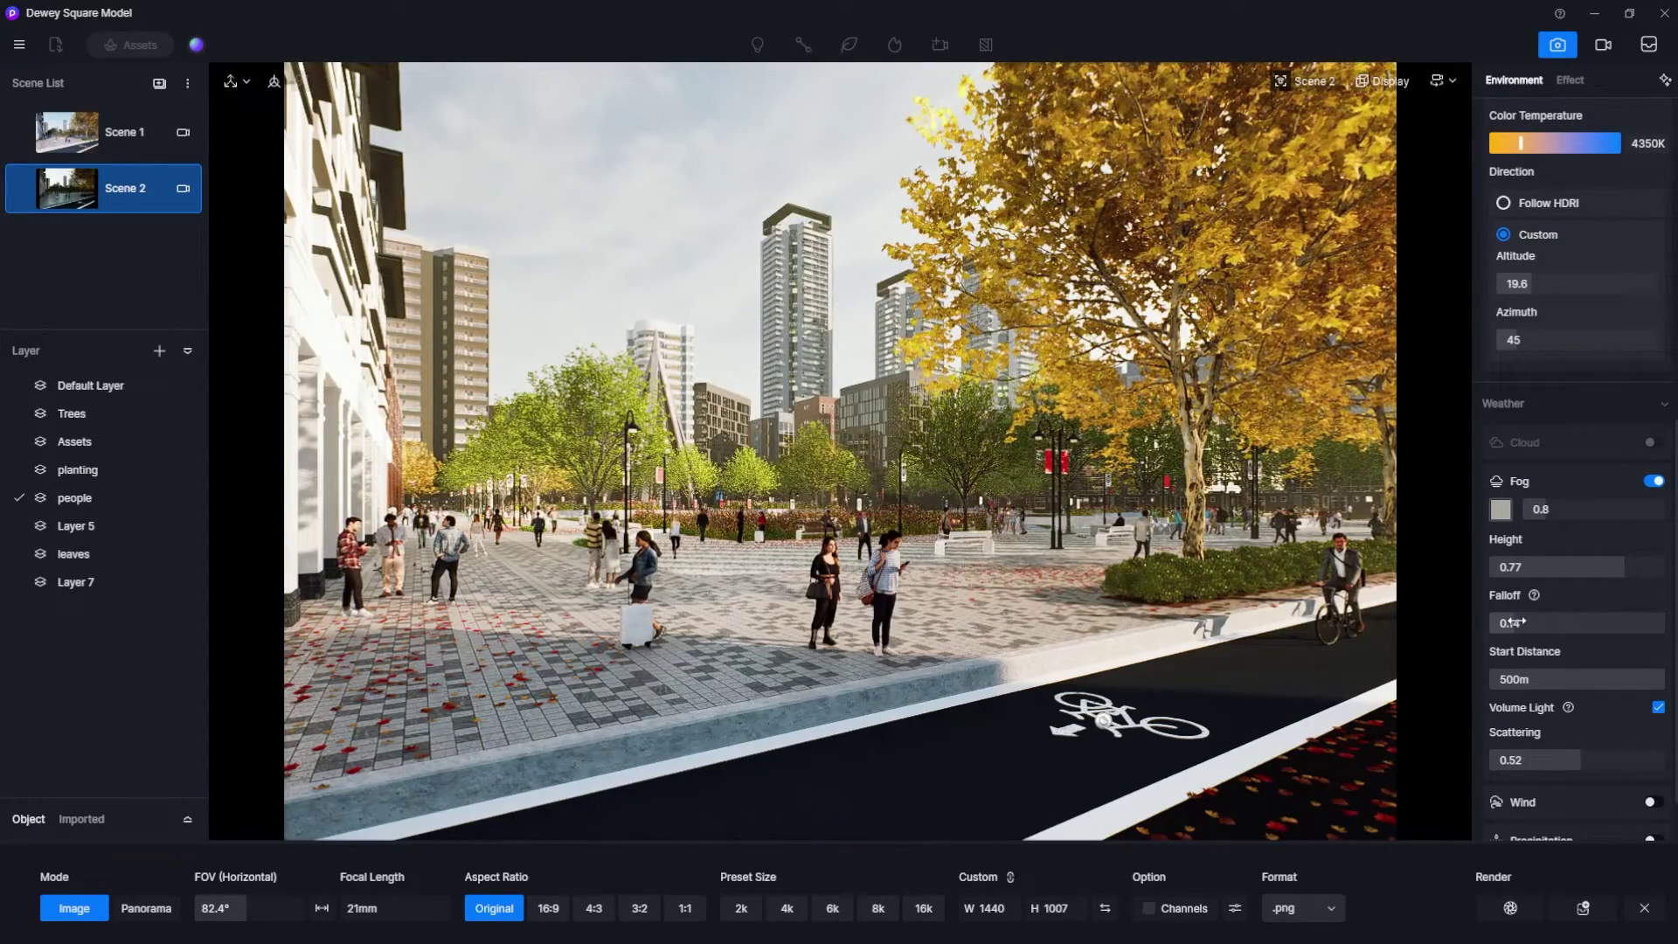
drag(1512, 567, 1444, 570)
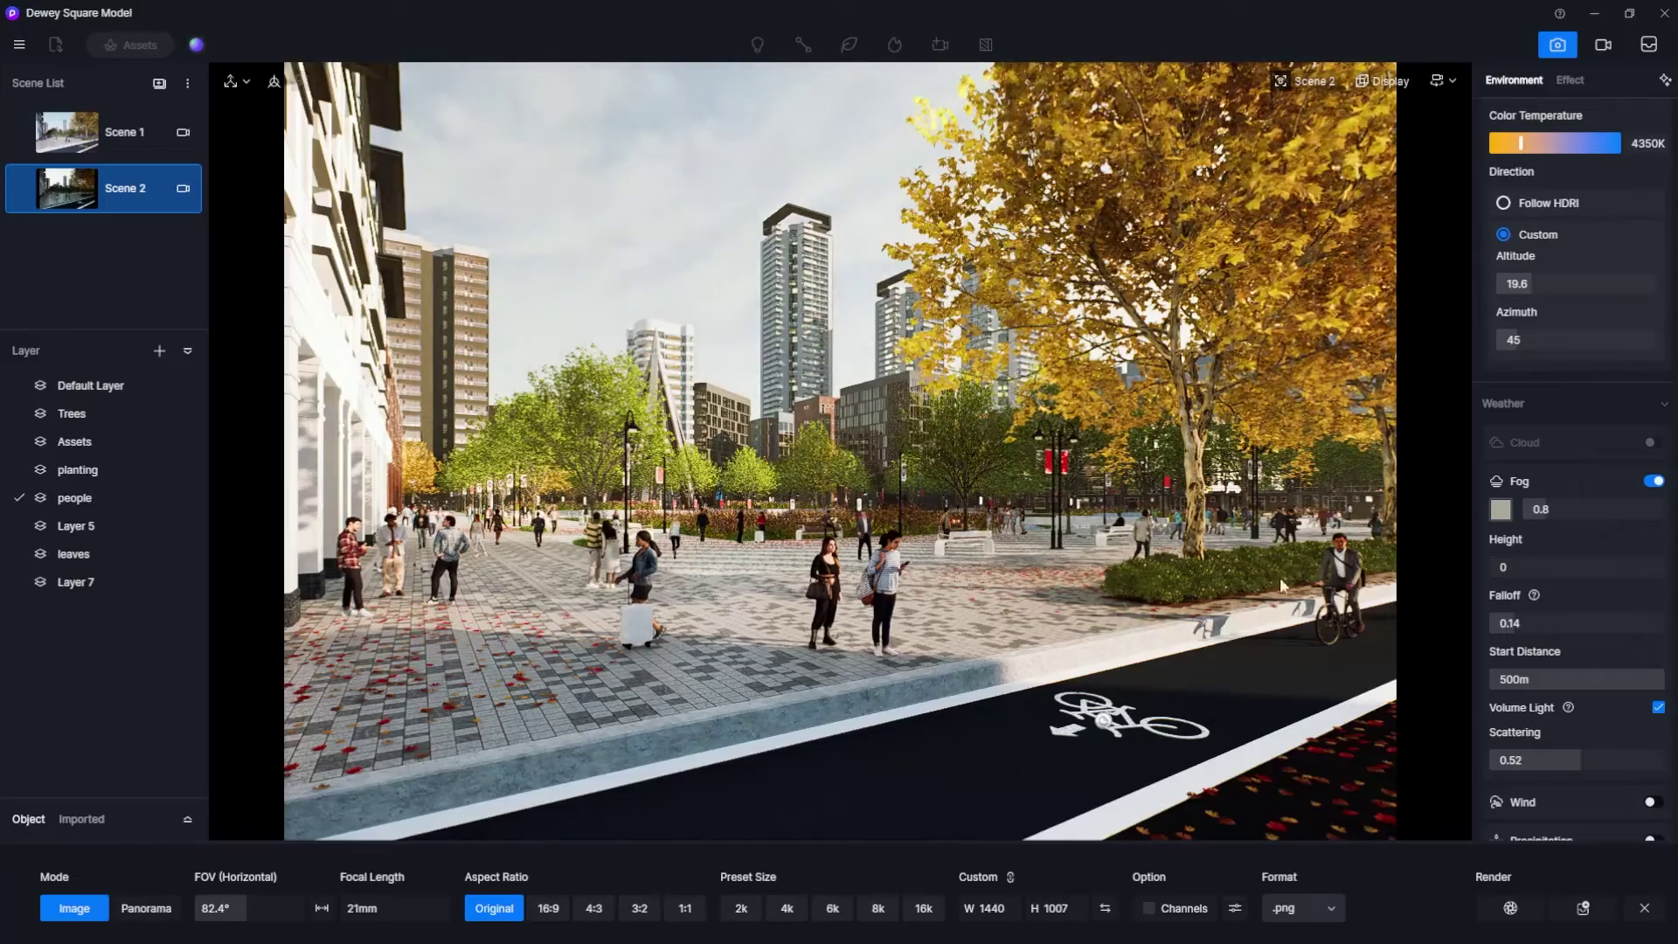
click(1508, 568)
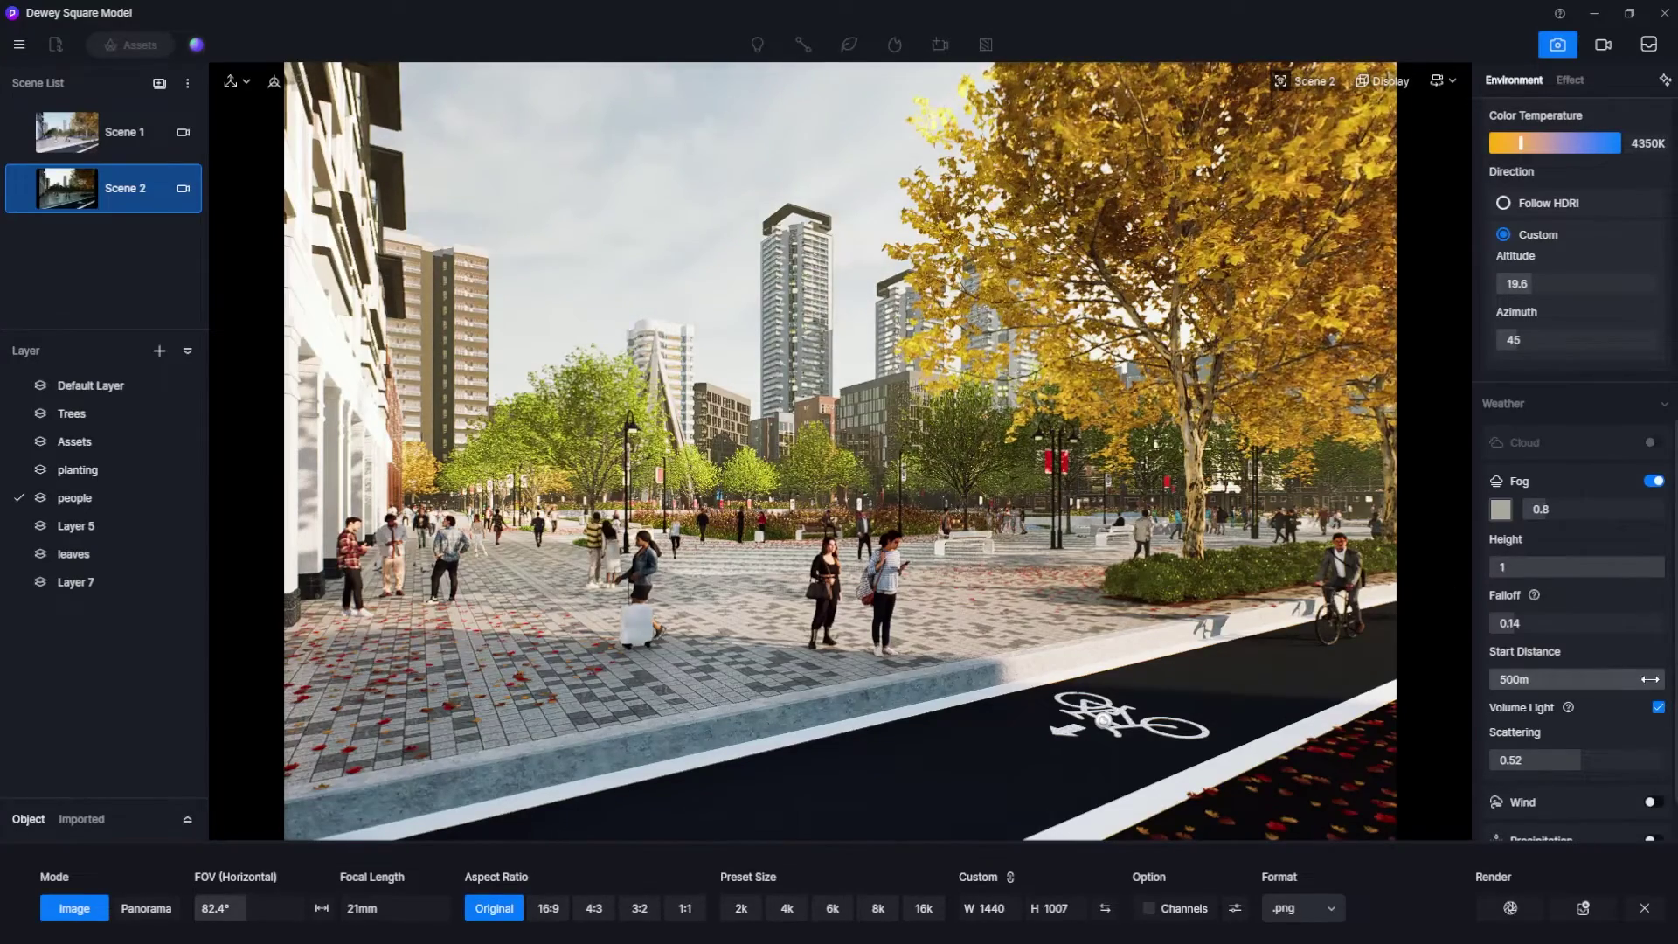
Set the fog's start distance to 41.5 m and its volume light scattering to 0.54.
drag(1650, 679, 1582, 708)
scroll(1564, 734, down, 1)
scroll(1545, 751, down, 1)
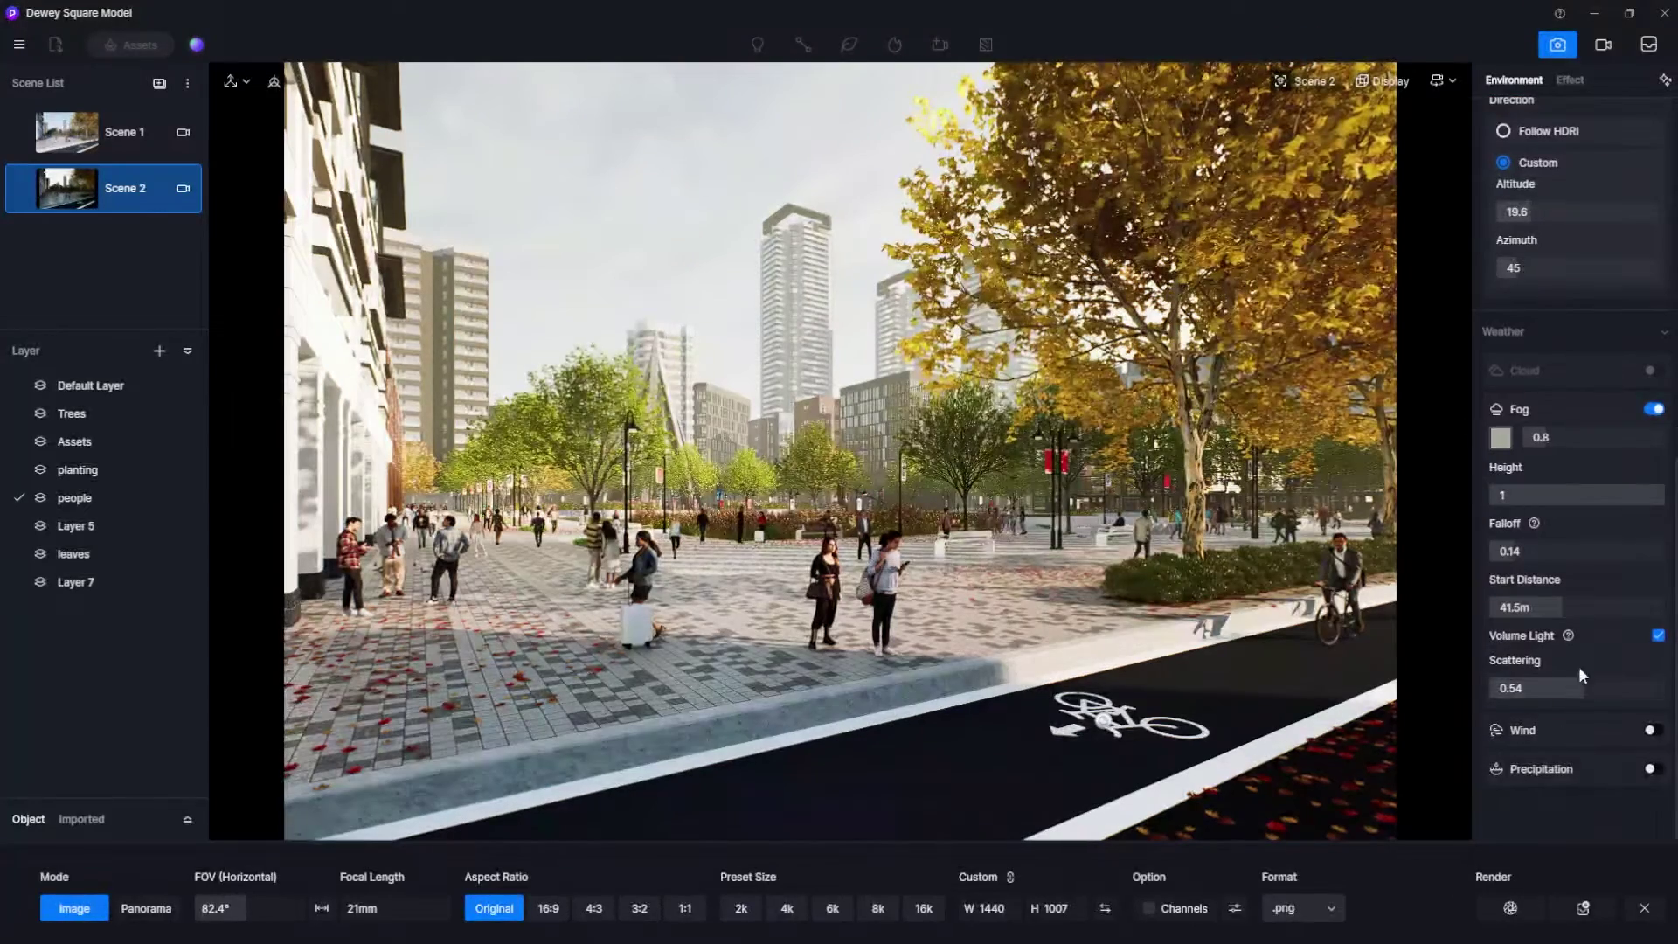
Try wind in the weather settings at strength 0.29 and switch it off again.
click(1651, 731)
scroll(1589, 737, down, 2)
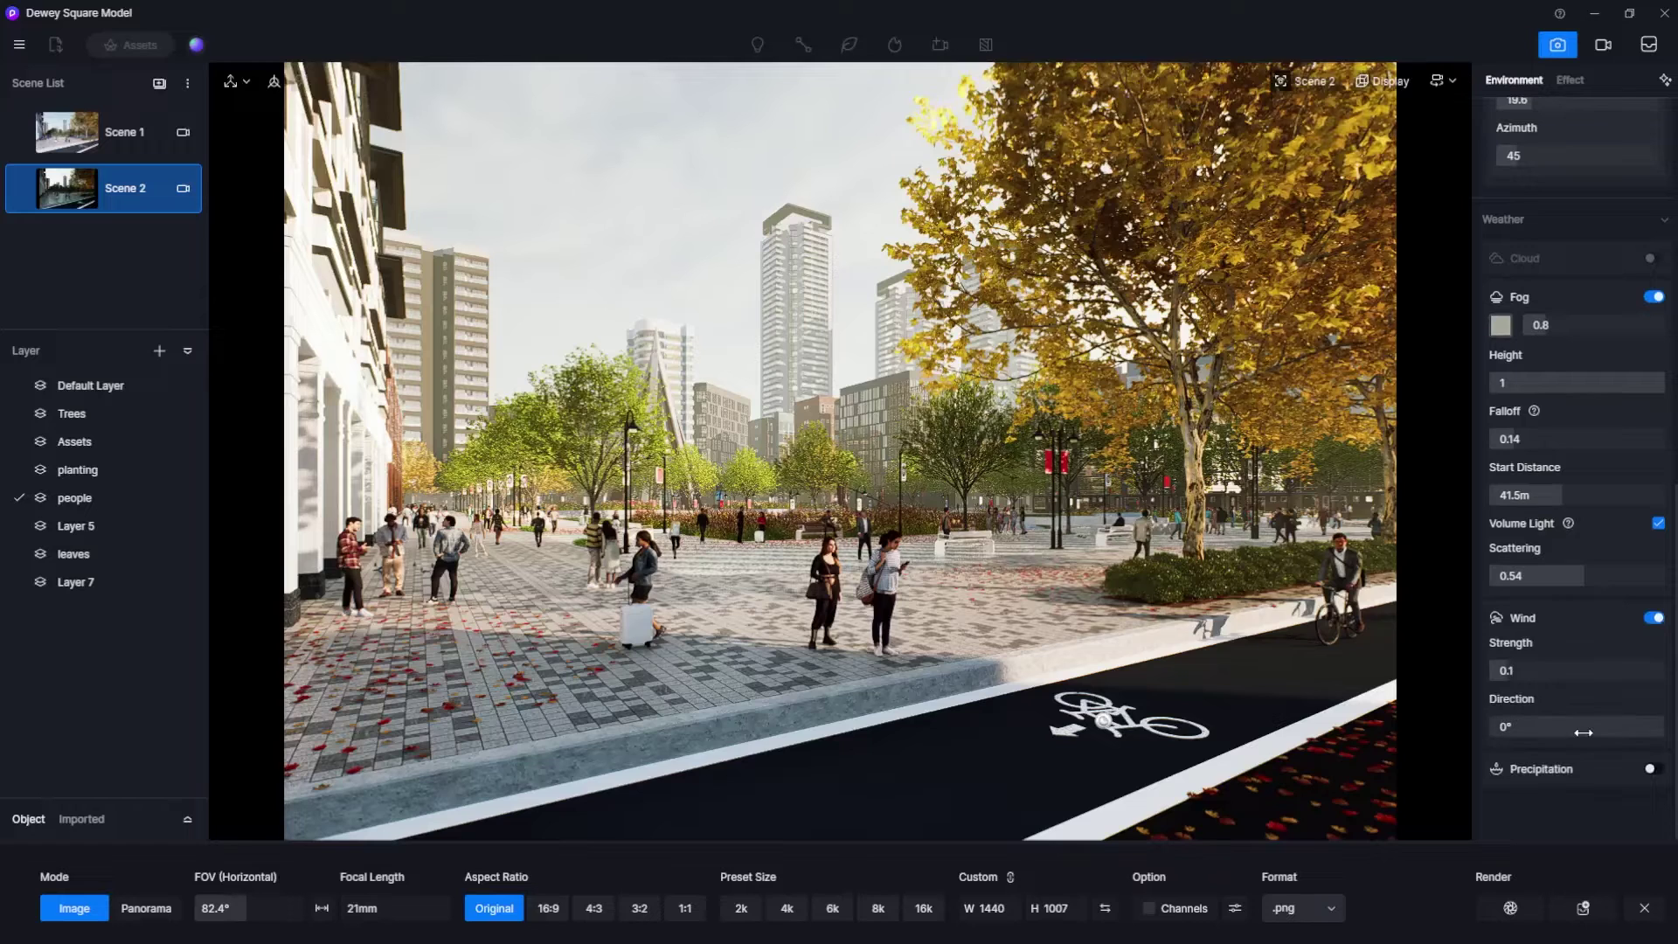
drag(1512, 670, 1665, 671)
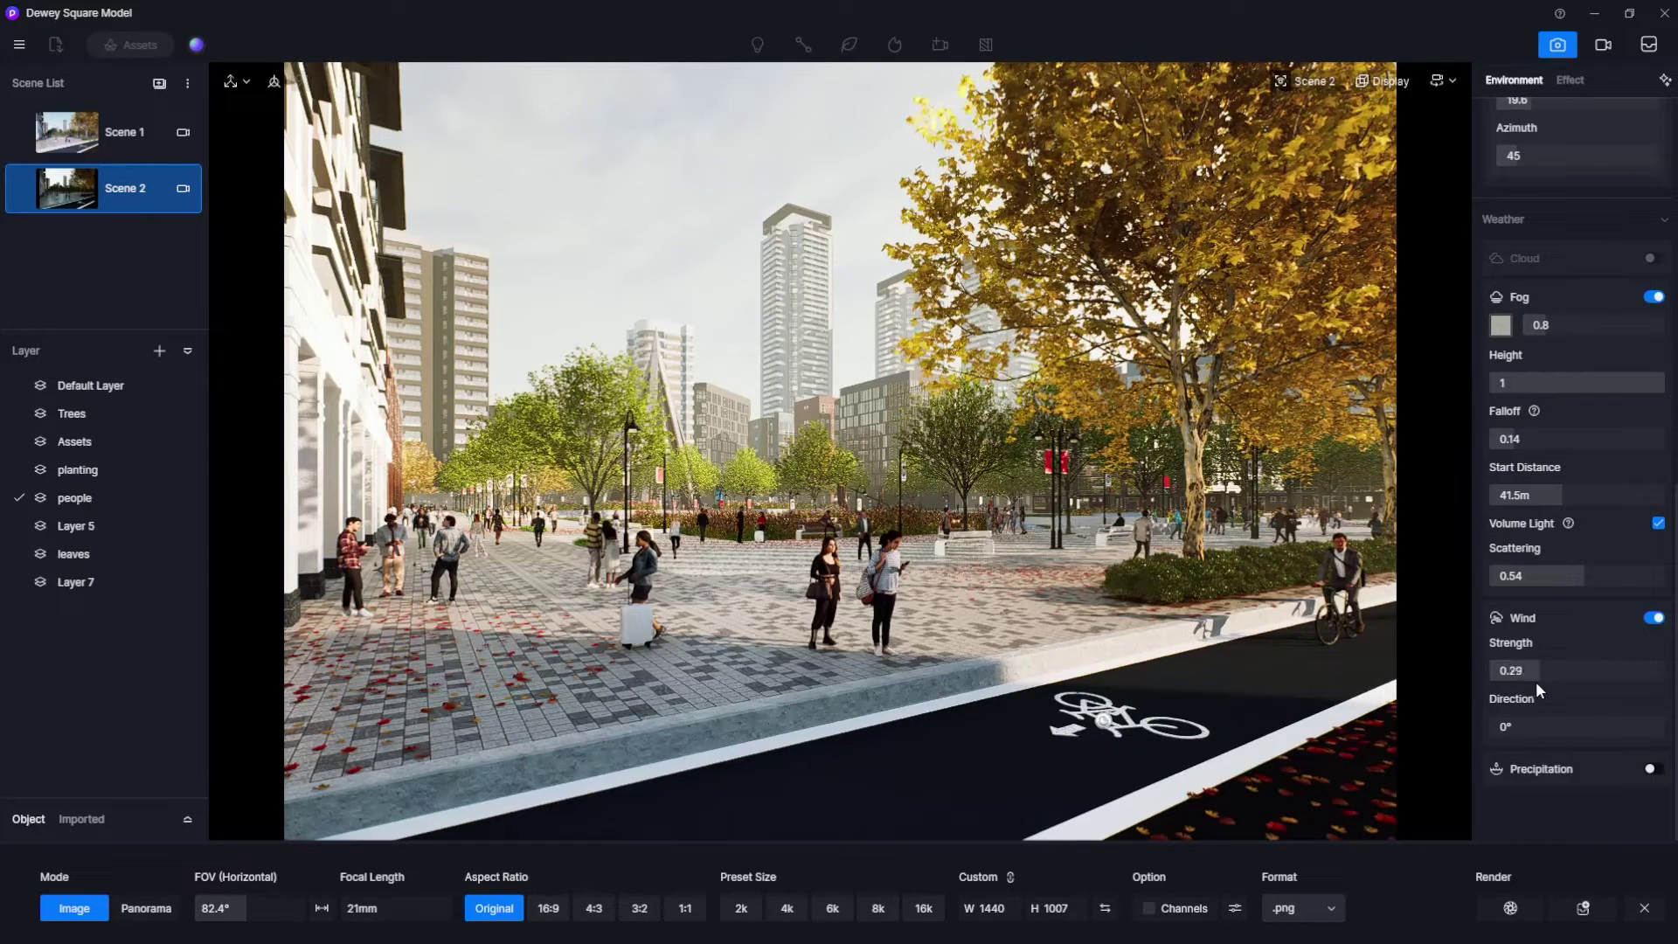
click(1654, 618)
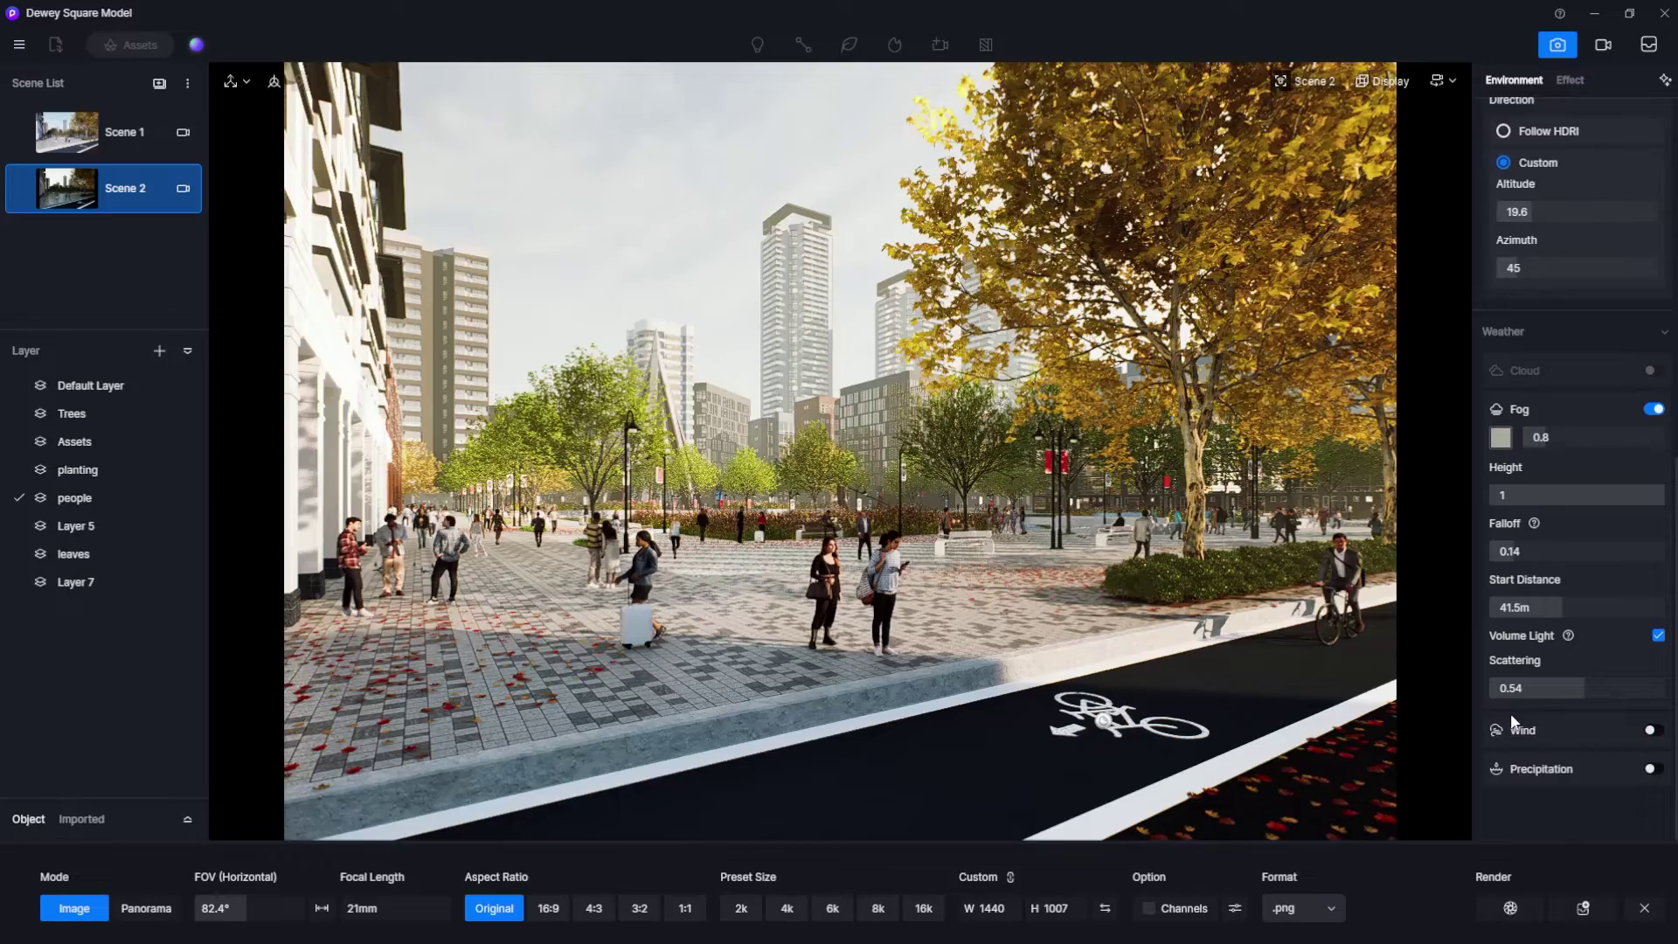
Enable precipitation as rain, with its strength at 0 and the puddle amount at 0.35, for a wet plaza.
click(1652, 768)
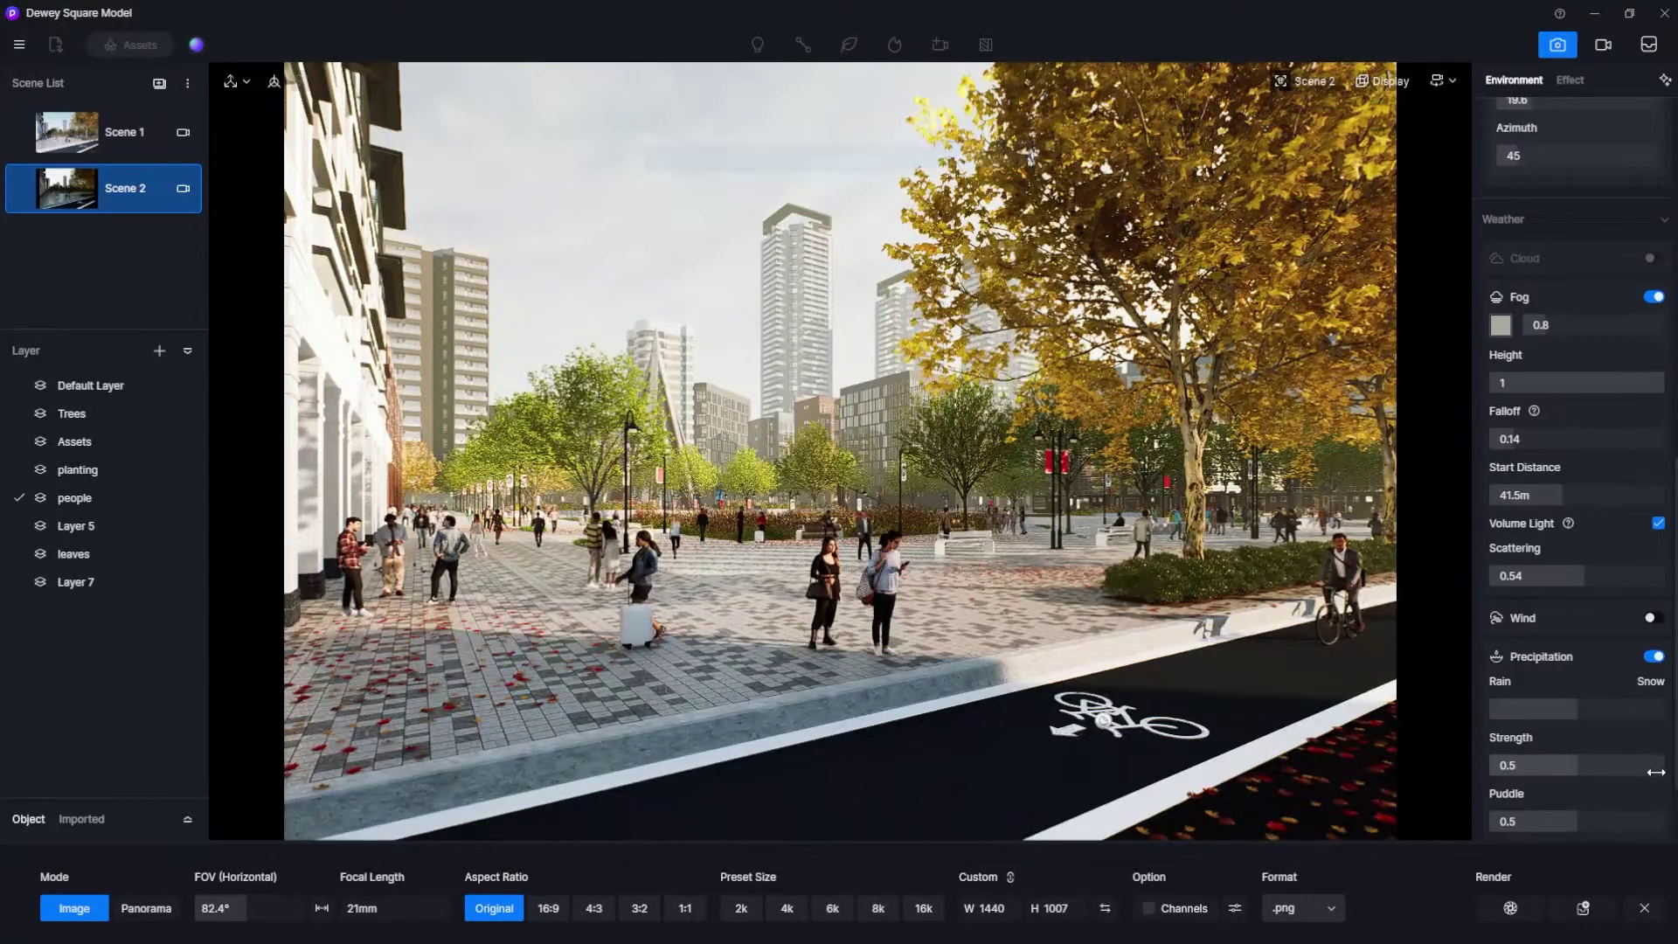
scroll(1640, 738, down, 1)
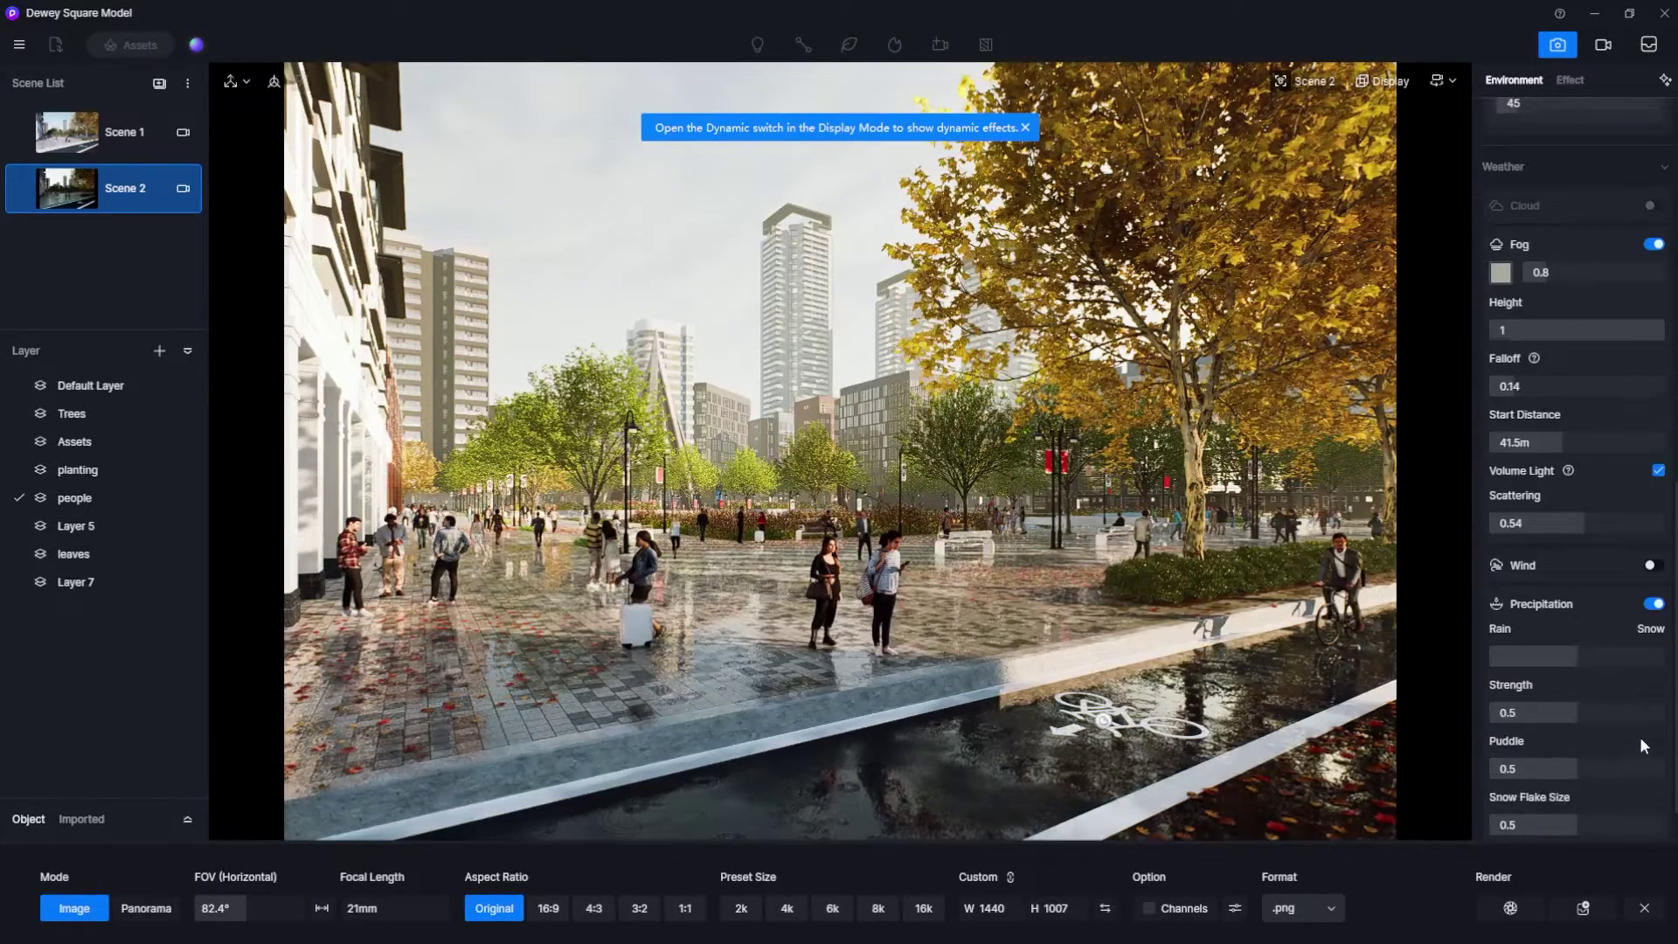
scroll(1635, 729, down, 1)
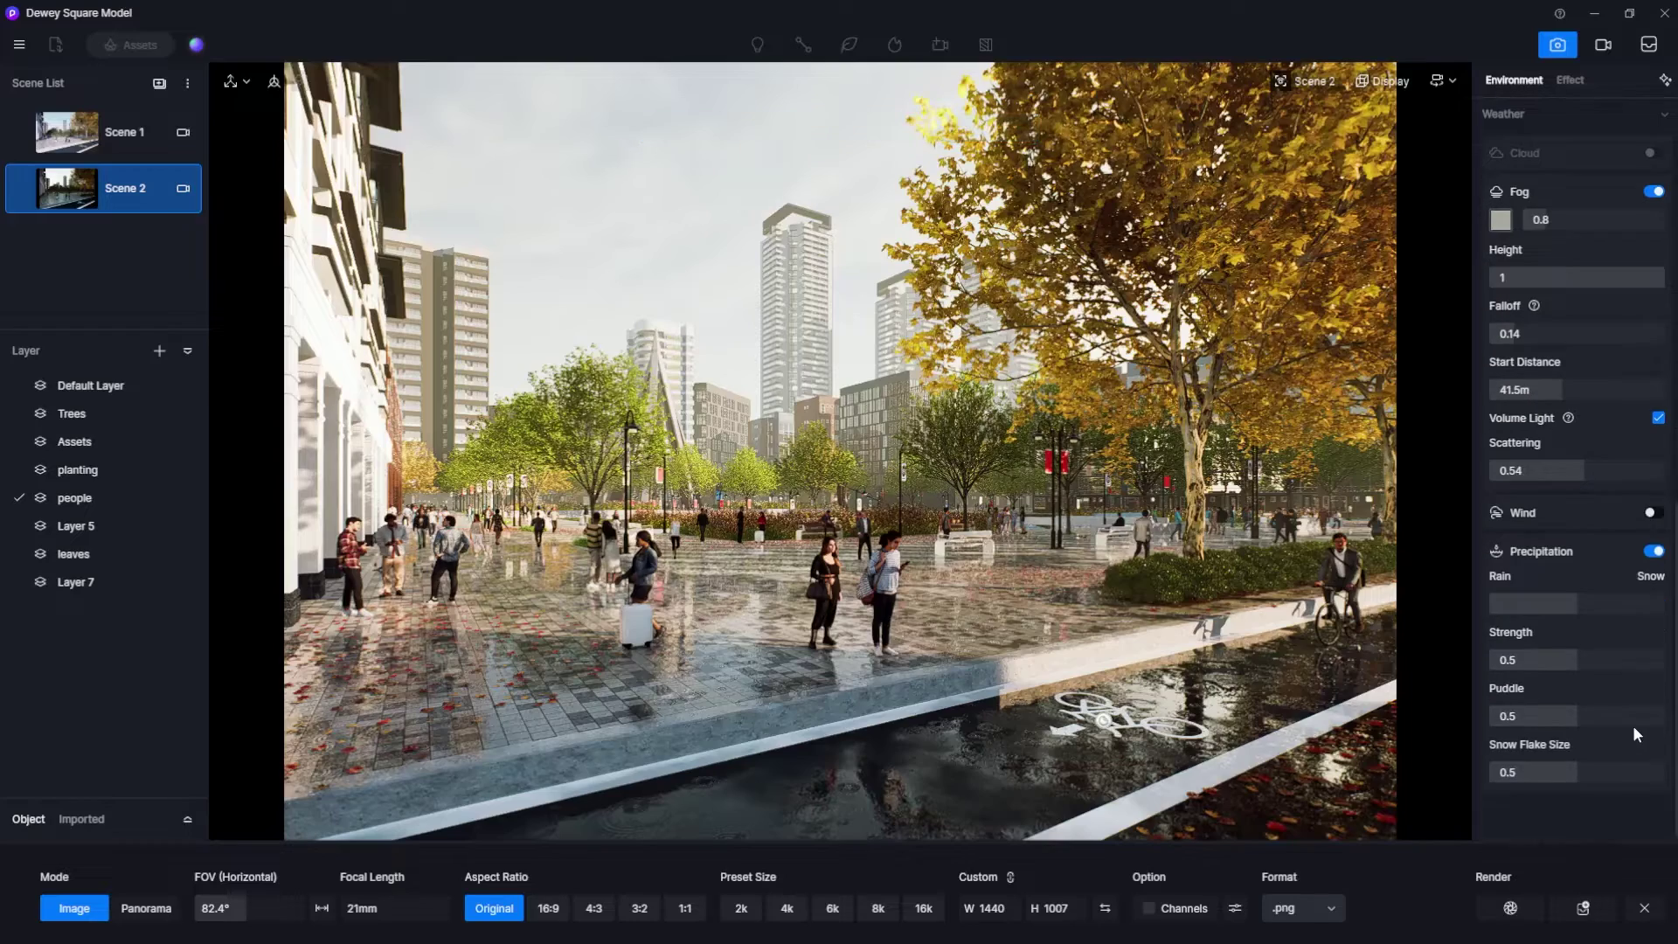
click(1661, 604)
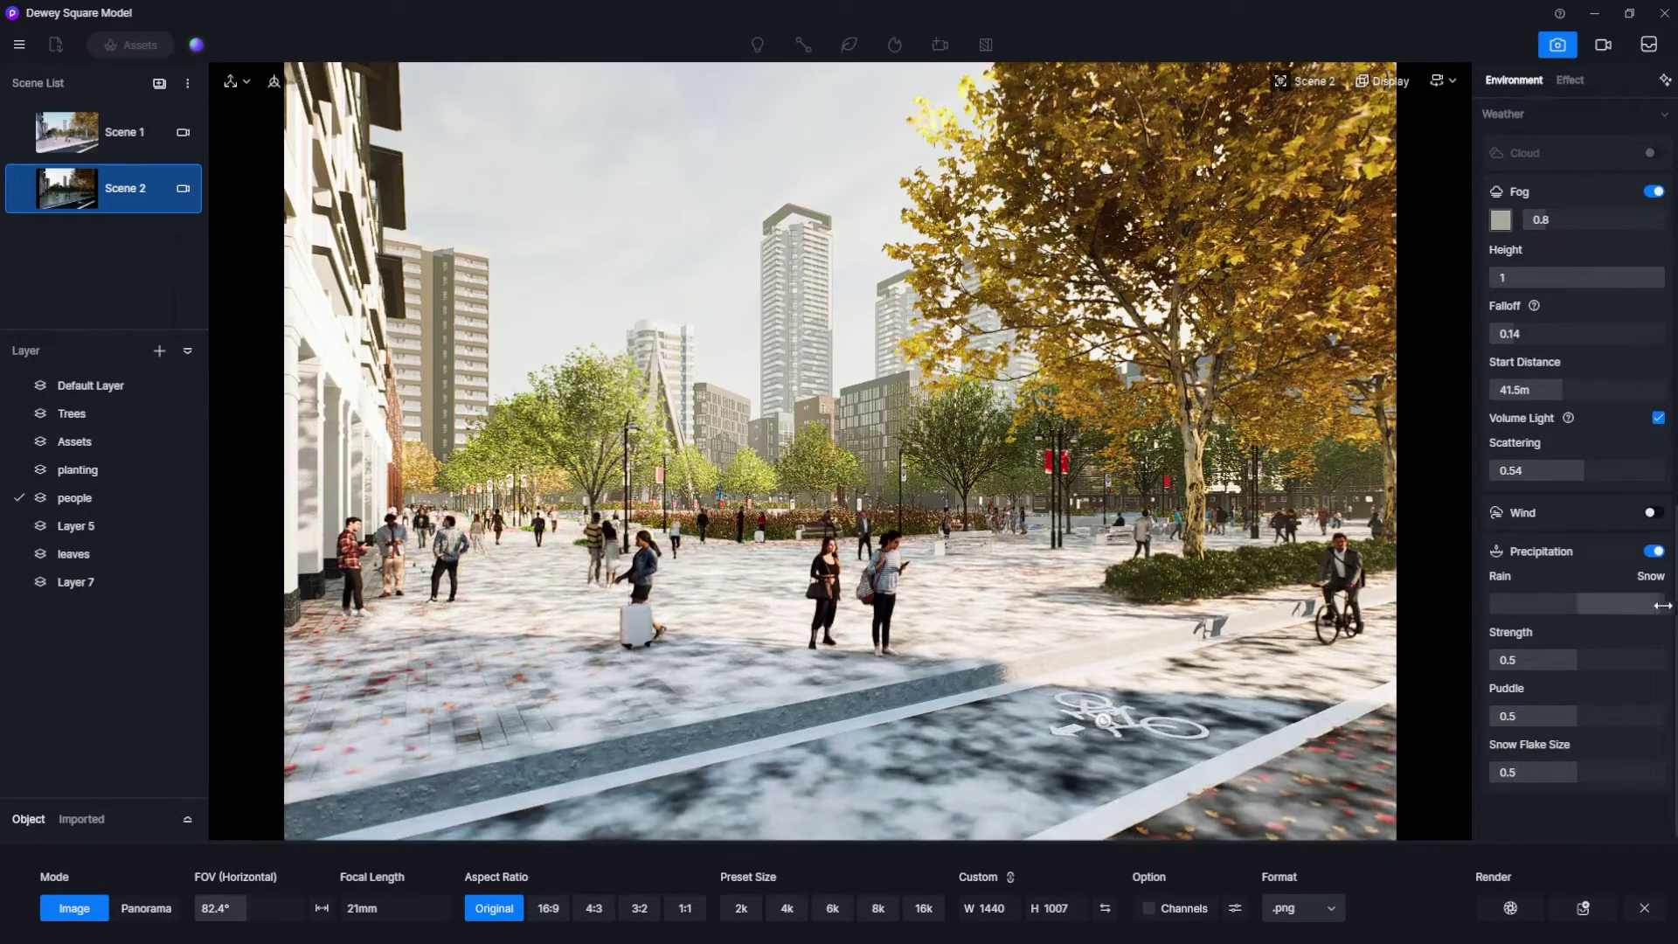
click(1533, 604)
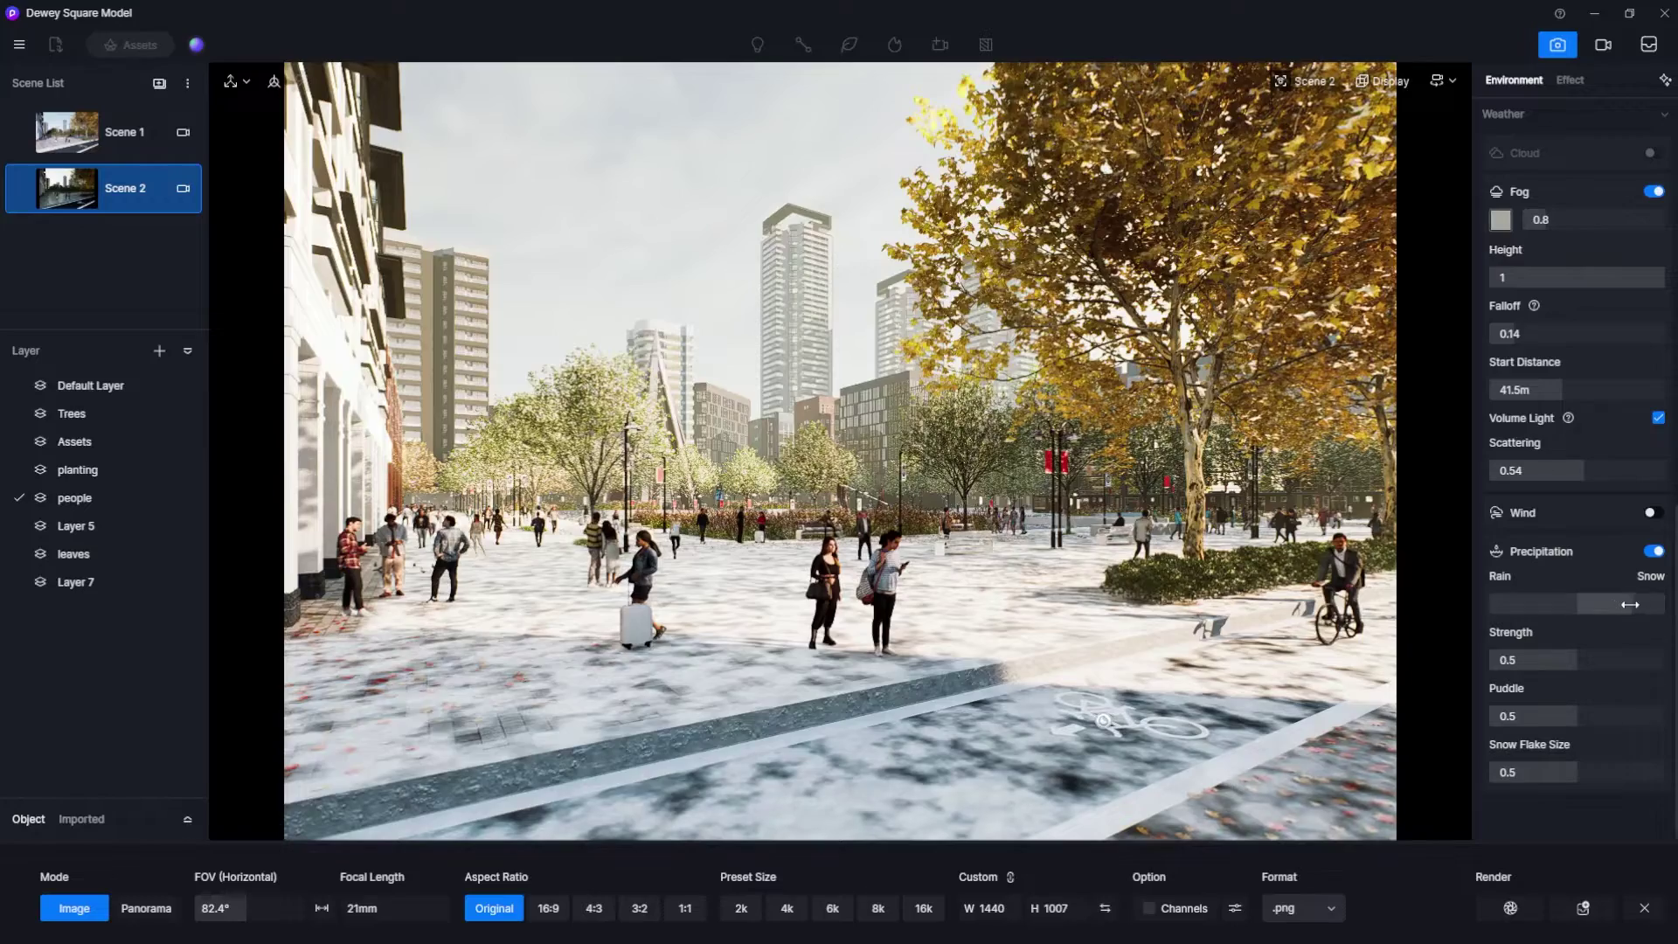
drag(1569, 659, 1394, 657)
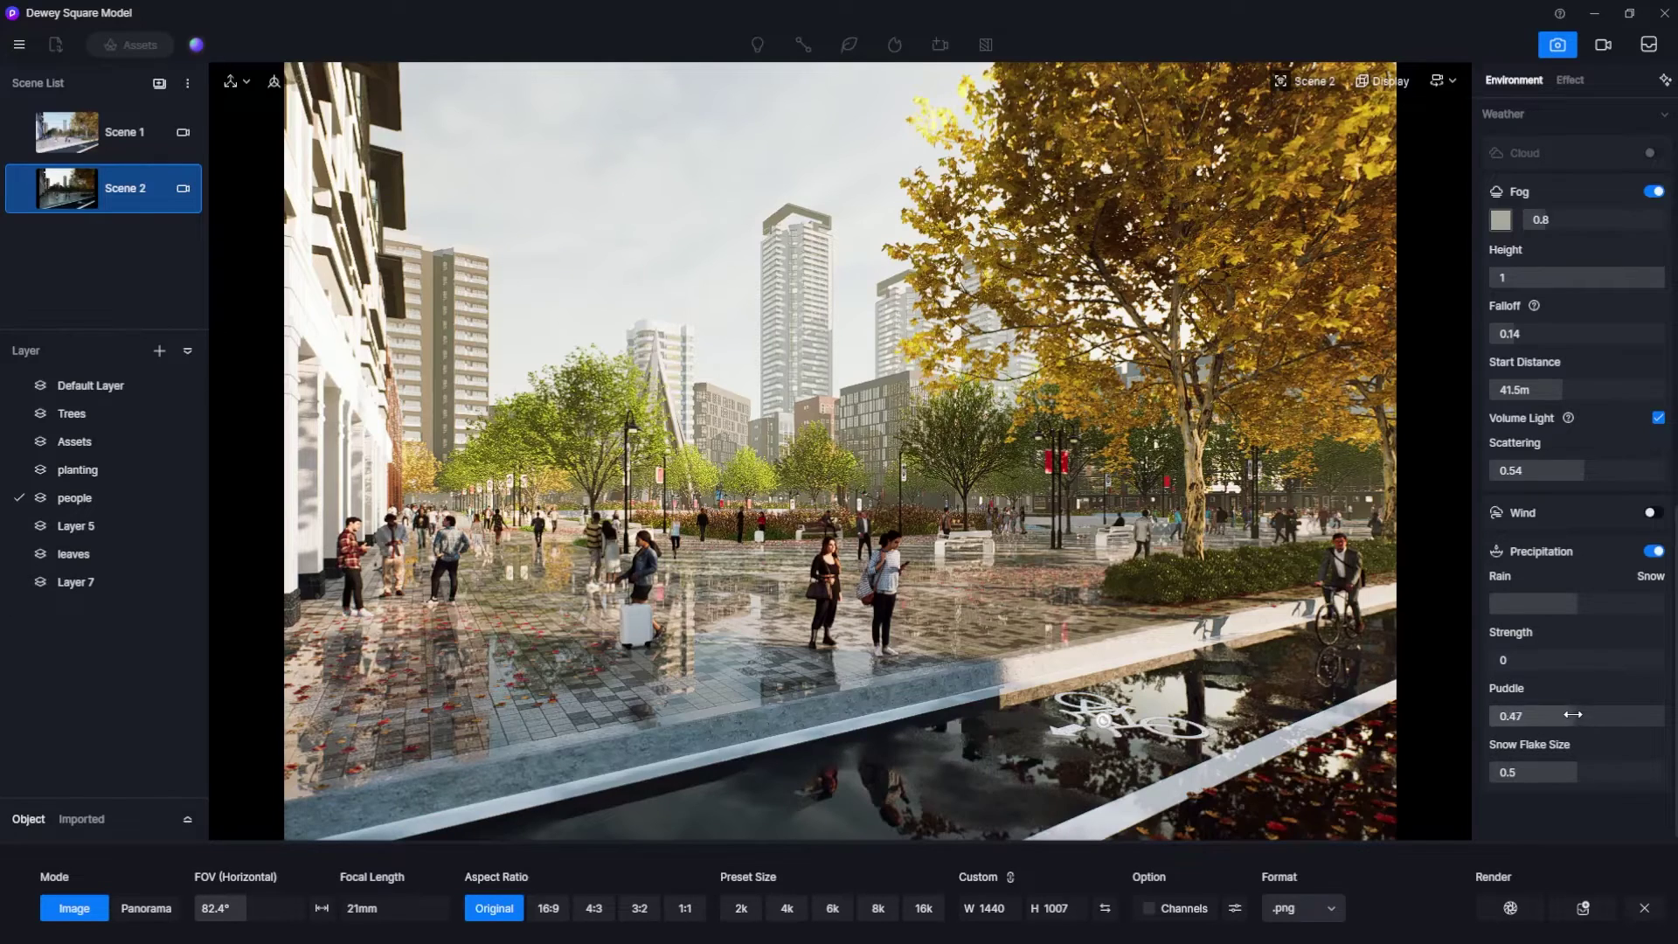
mouse_move(1574, 715)
mouse_down()
mouse_move(1518, 717)
mouse_move(1552, 706)
mouse_up()
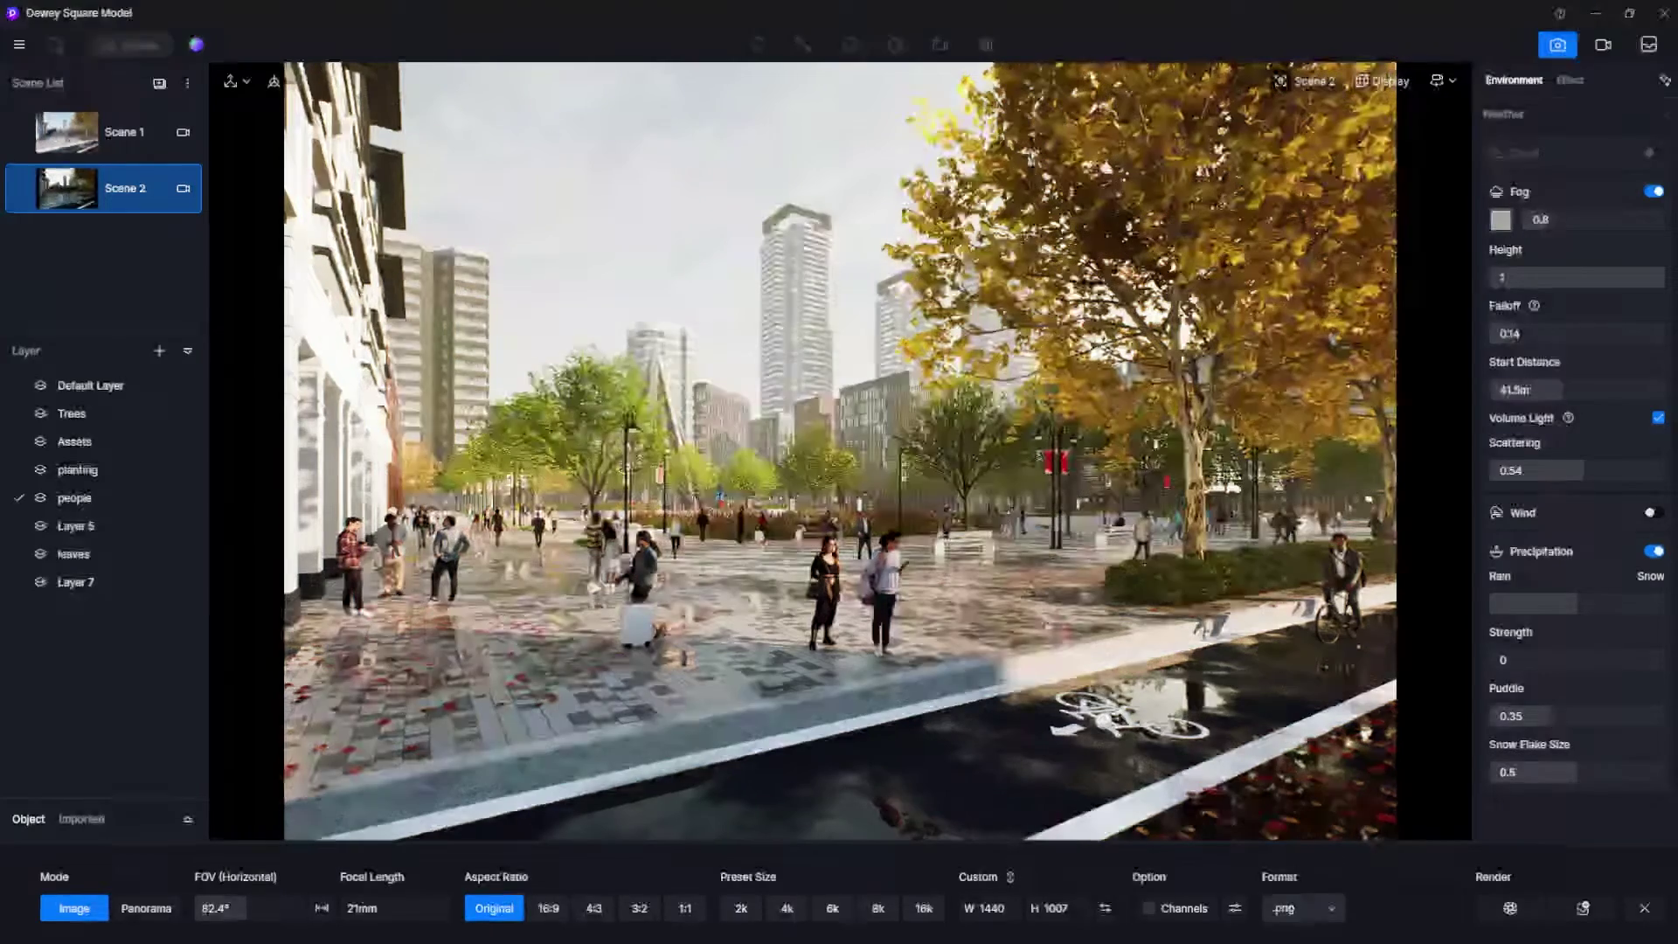
Compare the view with the Modern Dystopian Action LUT off and on, and look through the available LUT choices.
click(1570, 80)
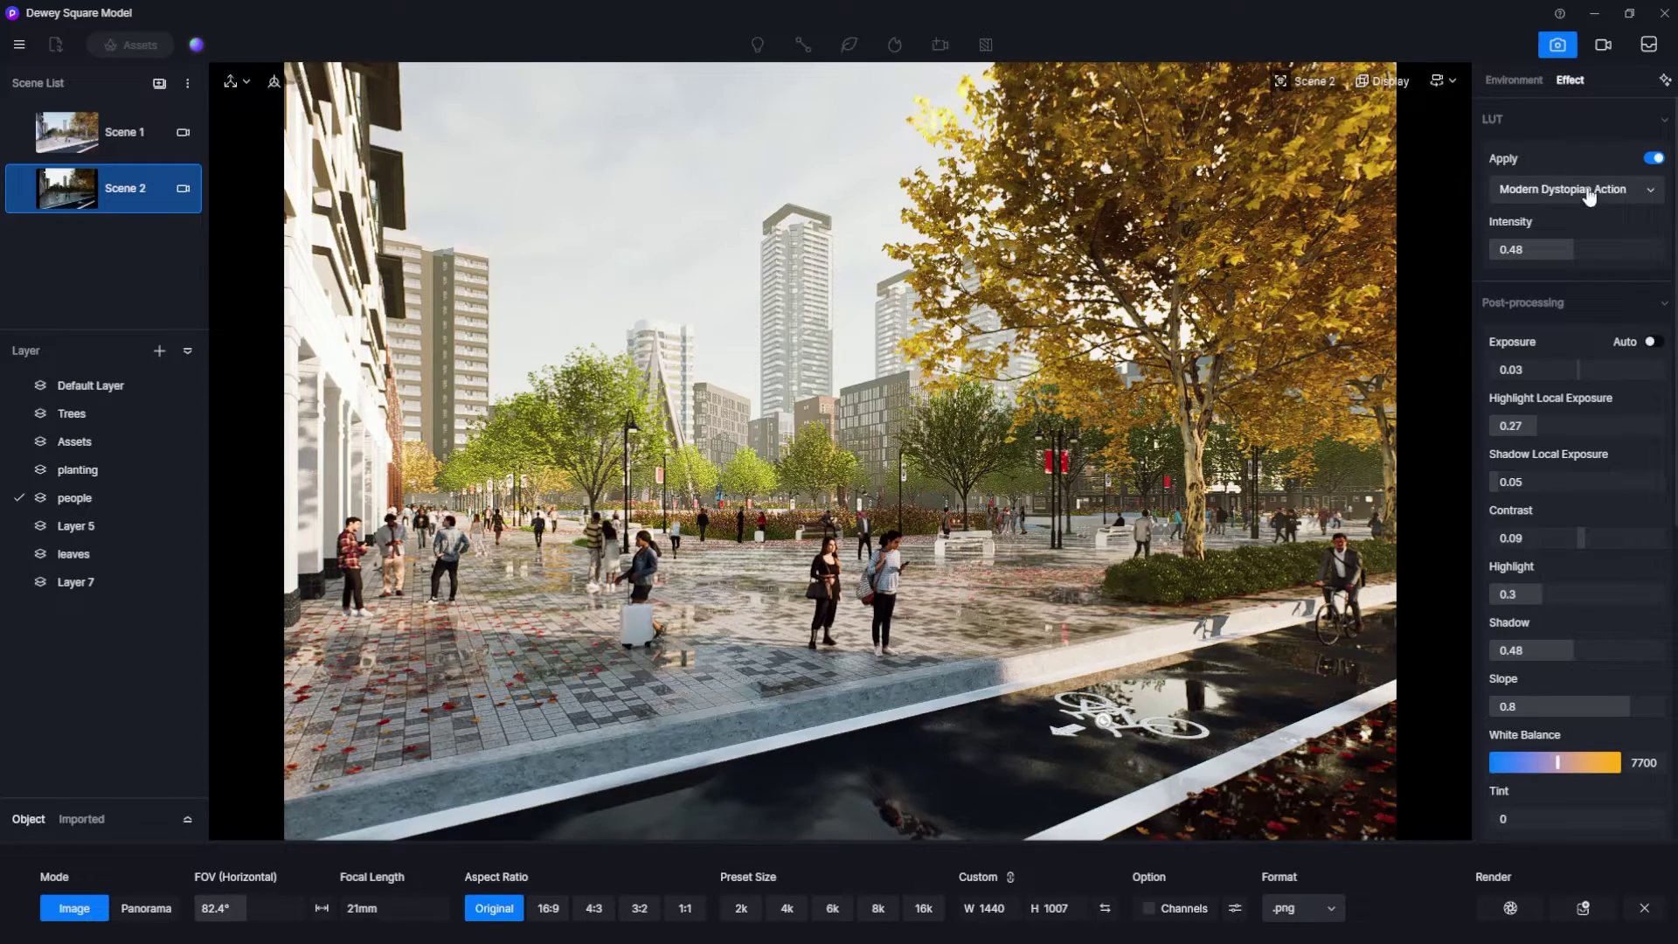
click(1651, 159)
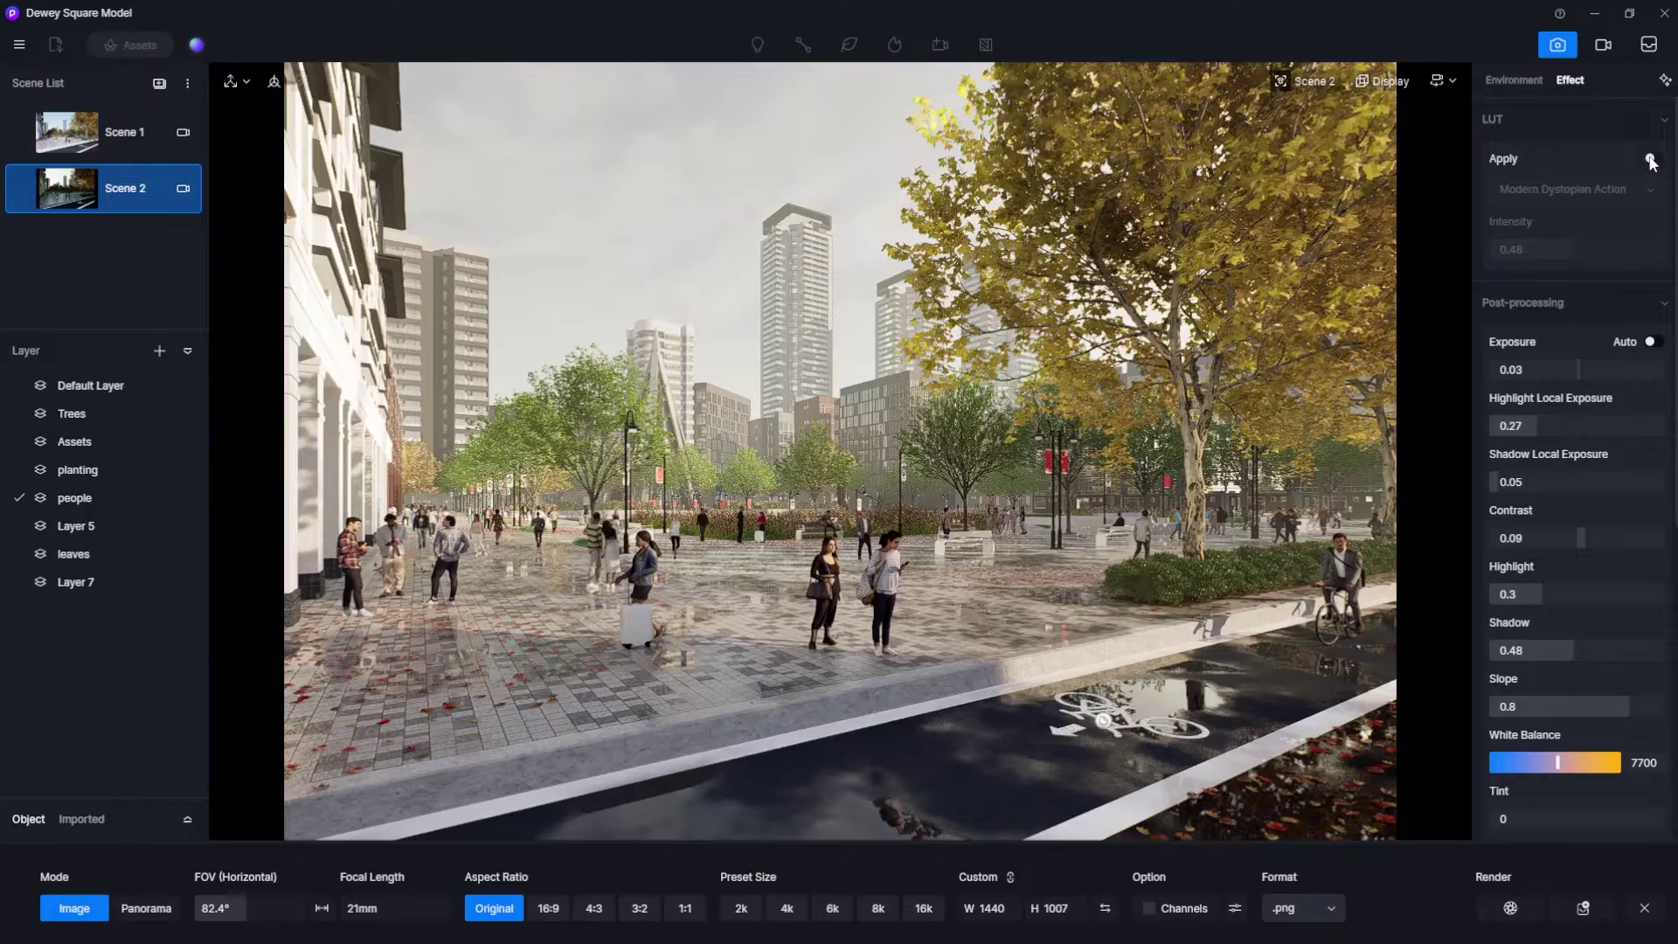
click(1652, 159)
click(1651, 159)
click(1651, 159)
click(1591, 192)
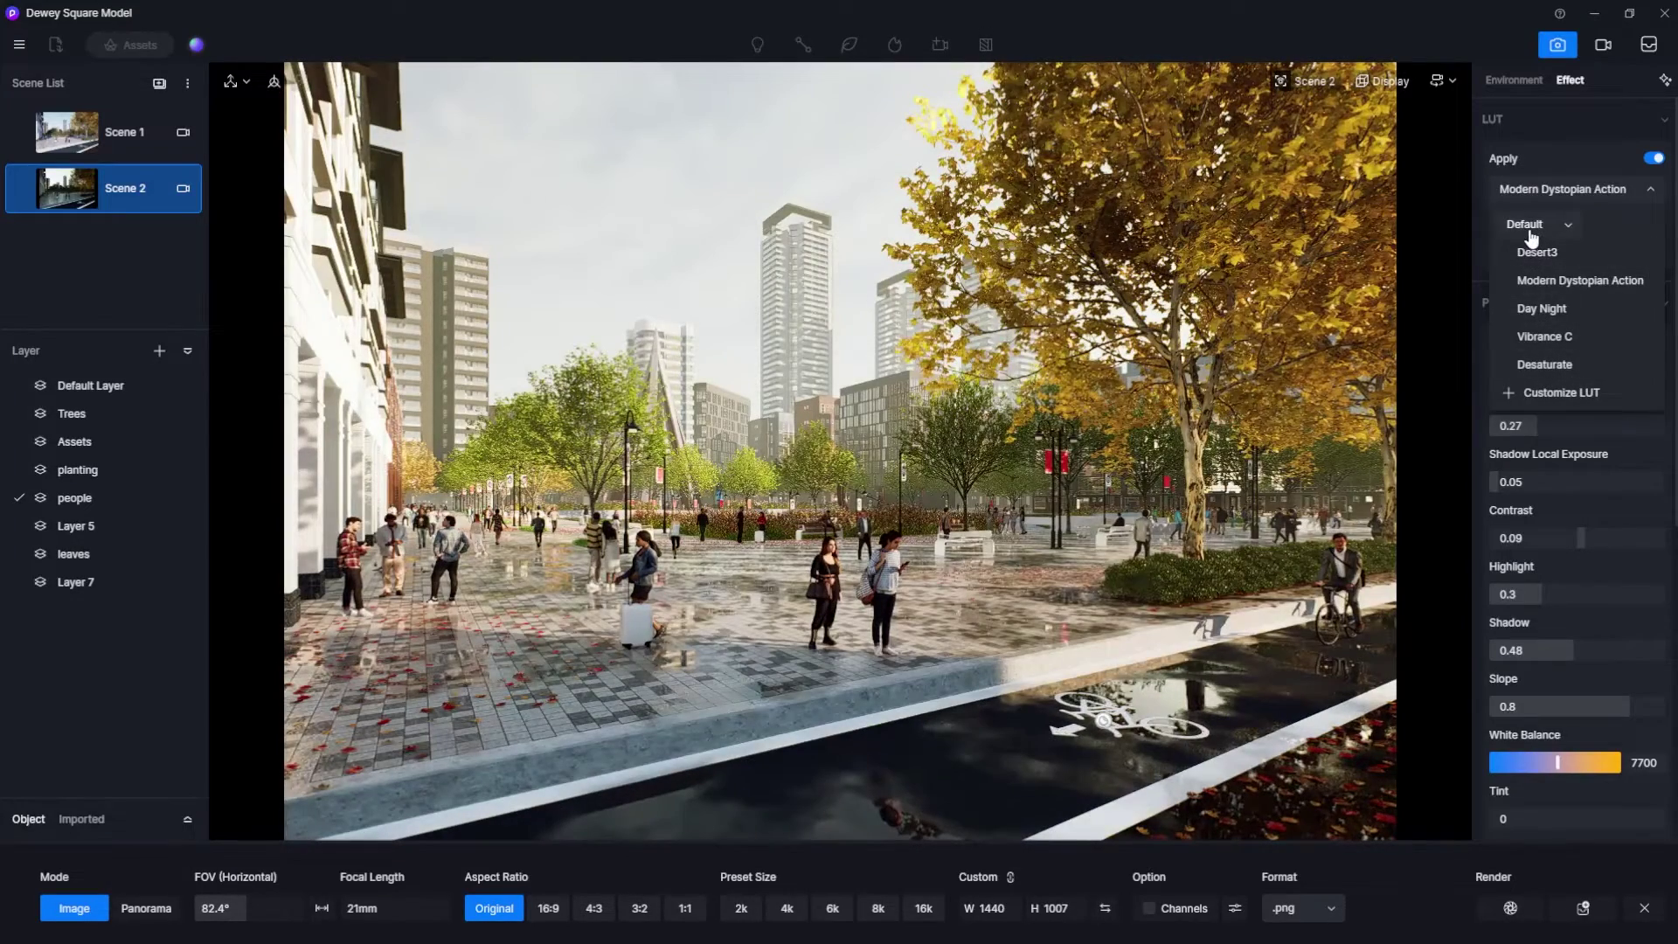
click(1530, 229)
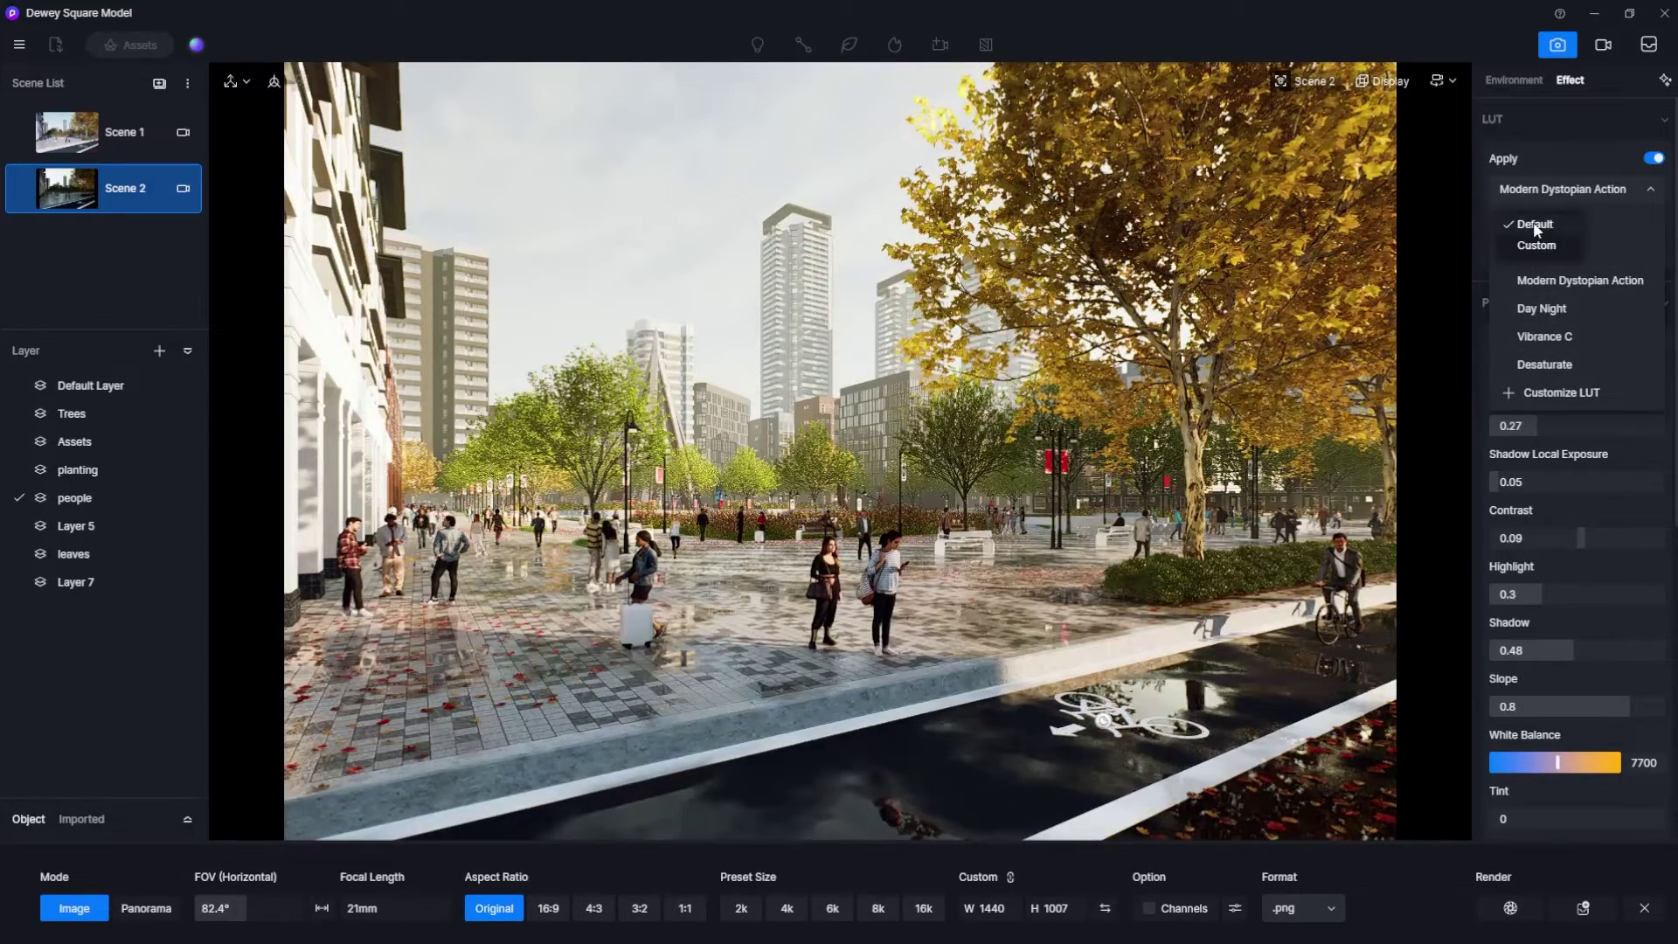
click(1538, 250)
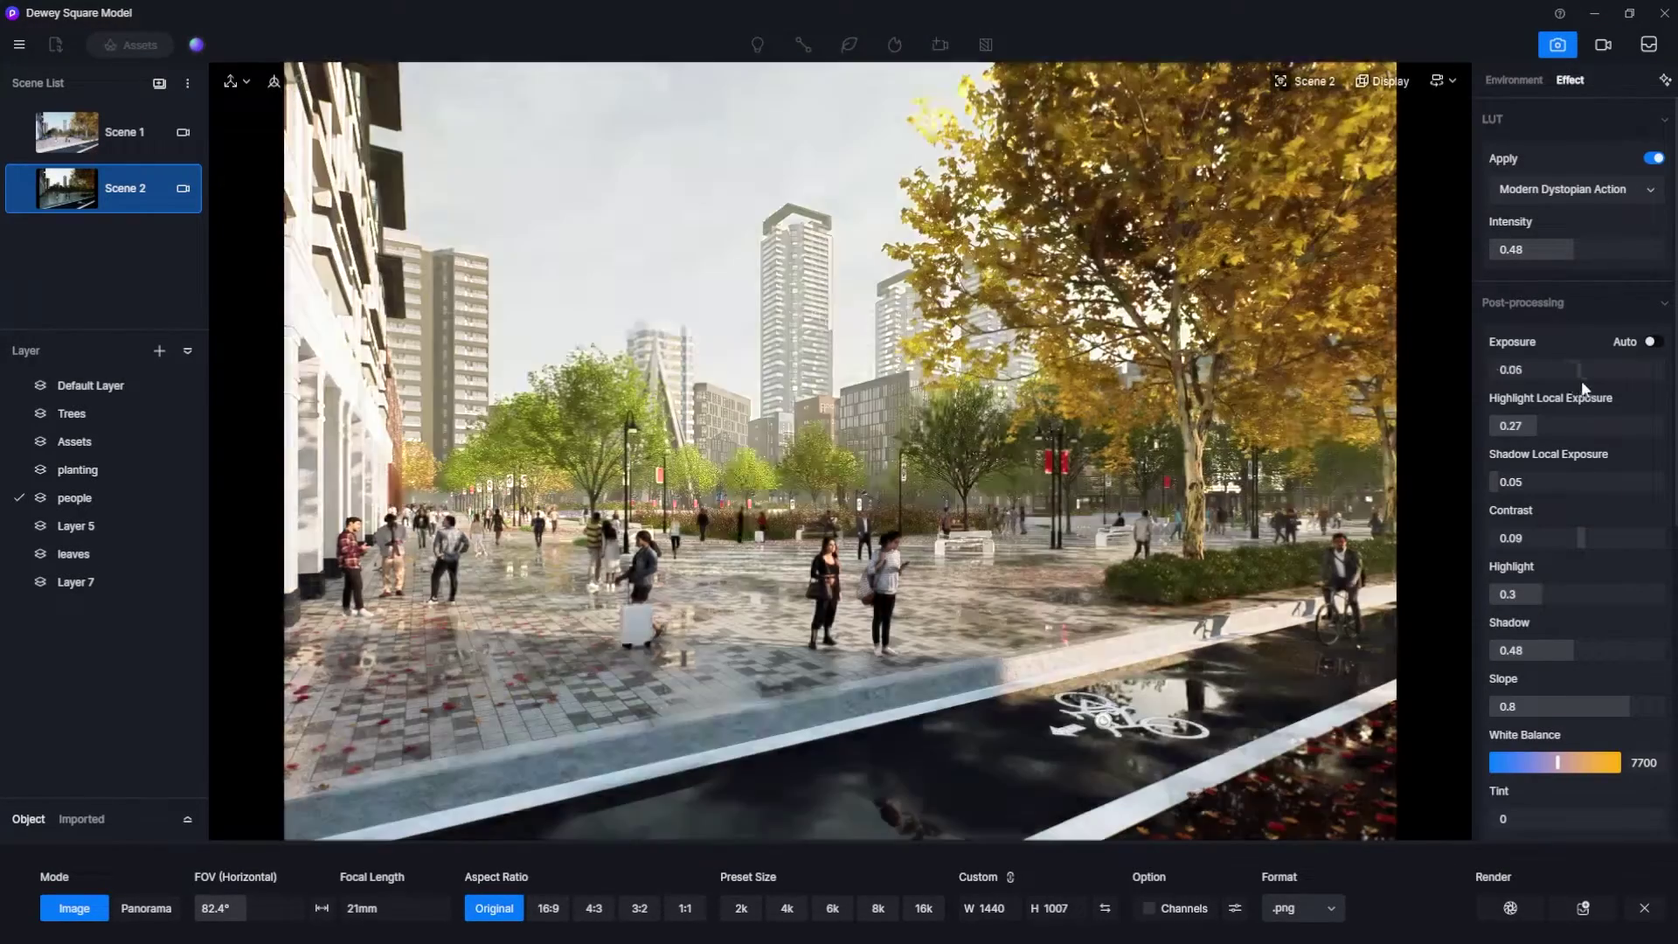
Set the exposure to 0, the highlight local exposure to 0.15 and the shadow local exposure to 0.33.
click(1579, 381)
double_click(1579, 370)
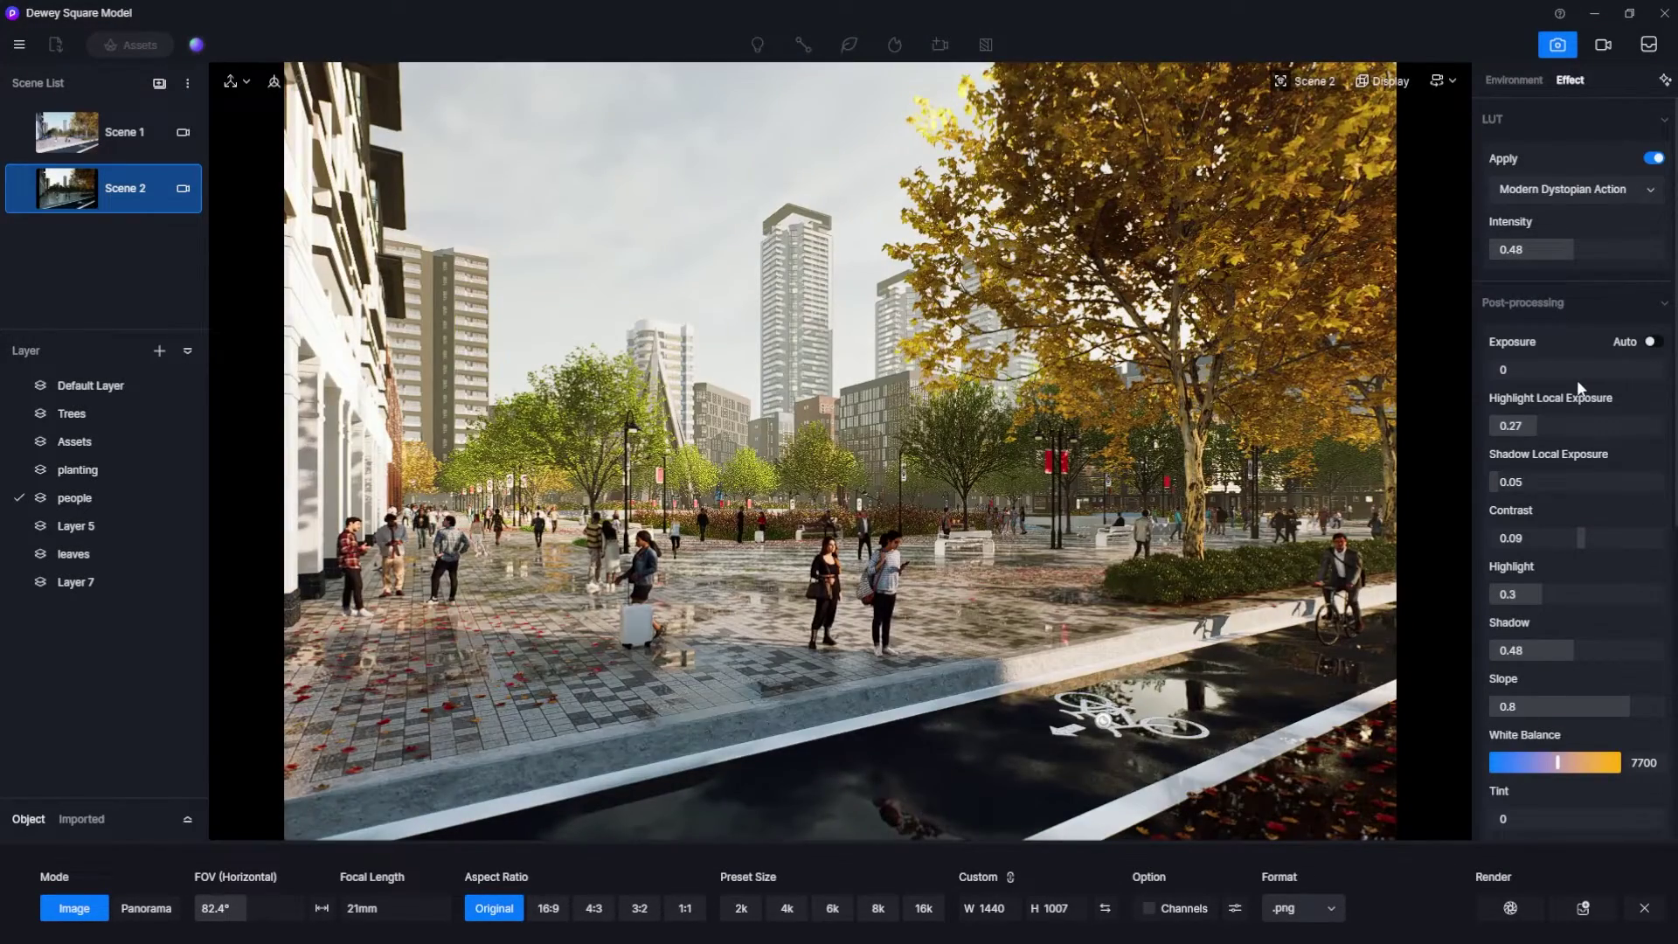
drag(1579, 425, 1661, 425)
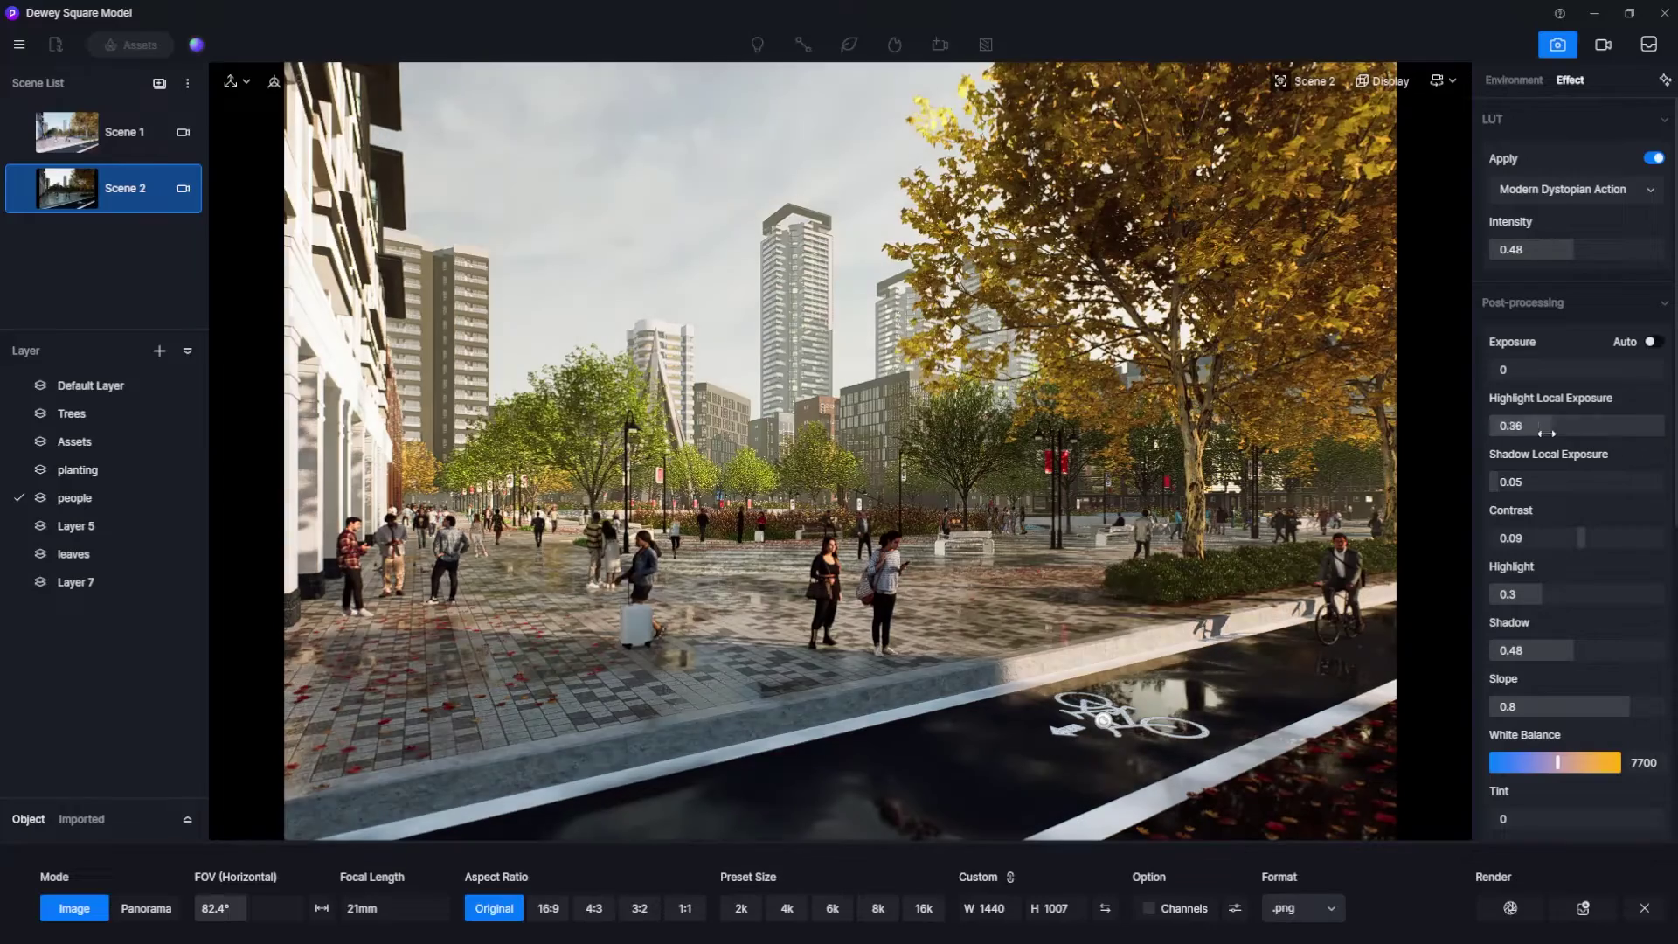
double_click(1579, 425)
mouse_move(1579, 481)
mouse_down()
mouse_move(1661, 481)
mouse_move(1587, 485)
mouse_up()
double_click(1579, 482)
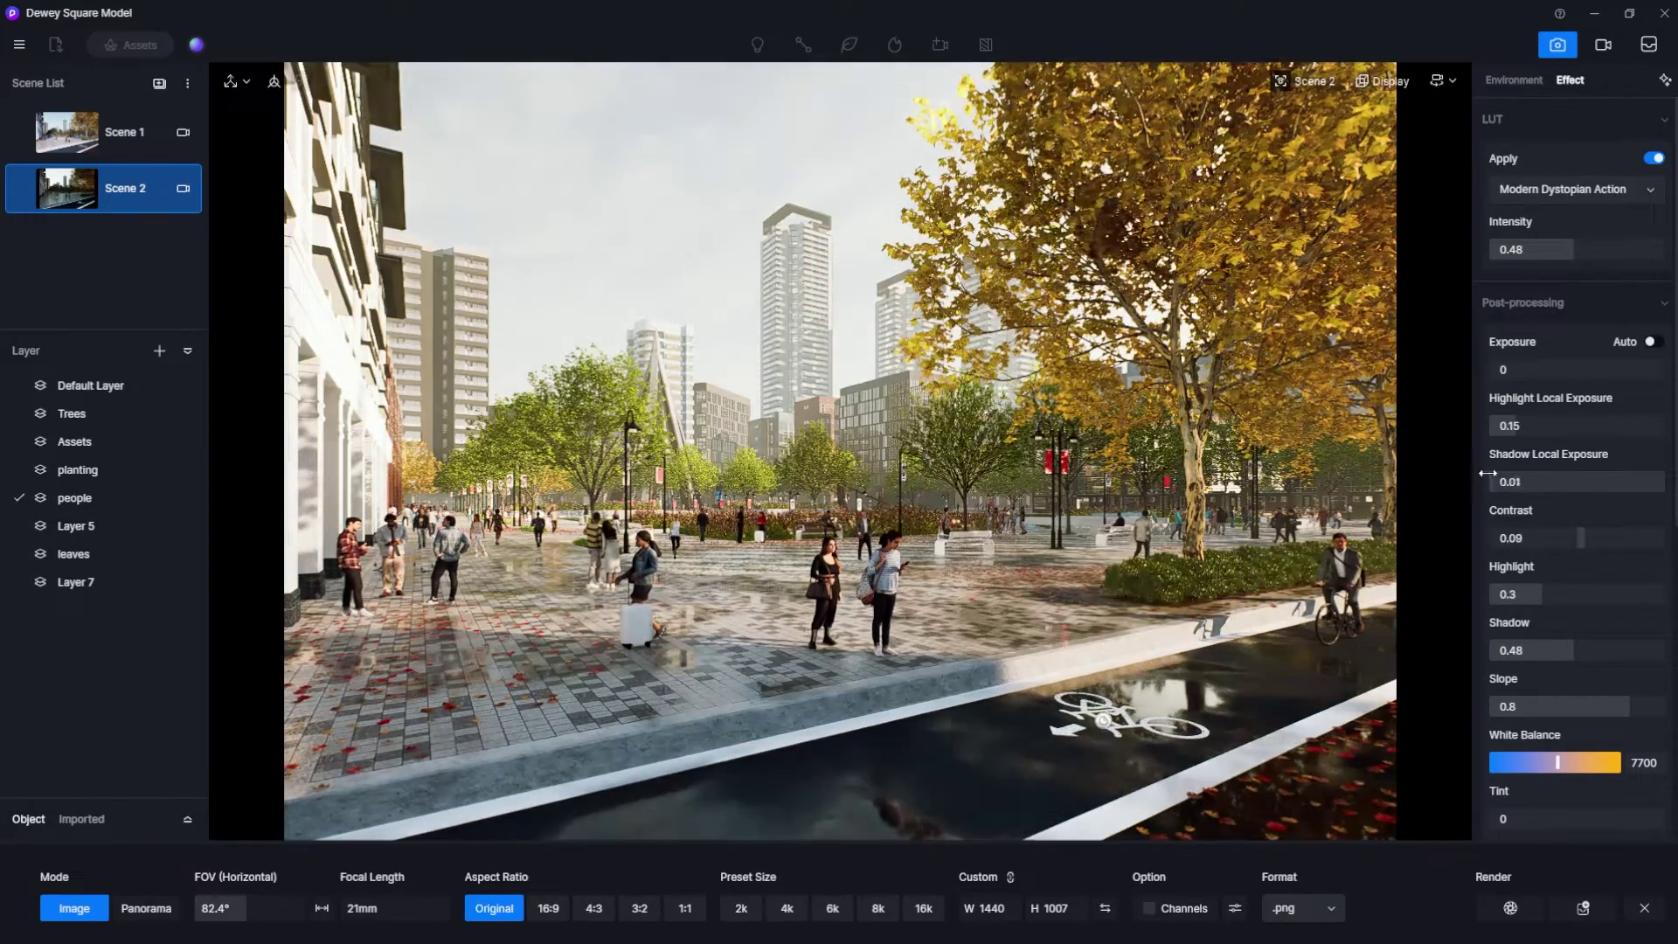
drag(1488, 473, 1548, 473)
Set saturation to -0.11, chromatic aberration to 0, vignette to 0.29, lens flare to 0.33 and bloom to 0.08.
scroll(1521, 569, down, 1)
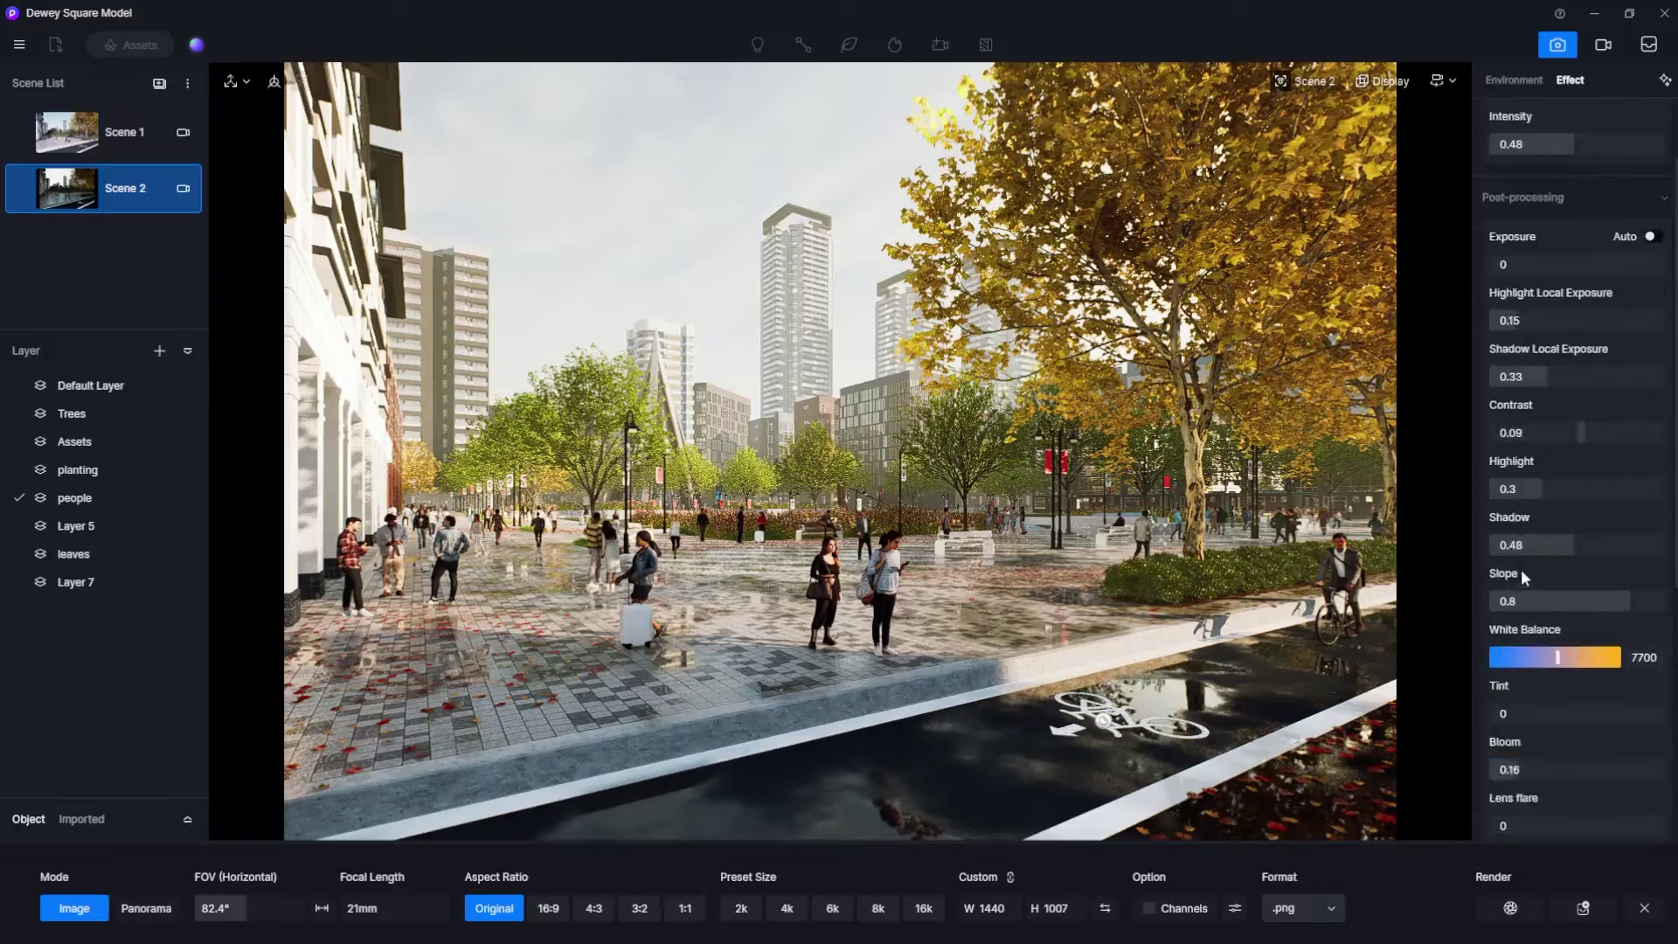
scroll(1521, 569, down, 2)
drag(1577, 784, 1545, 789)
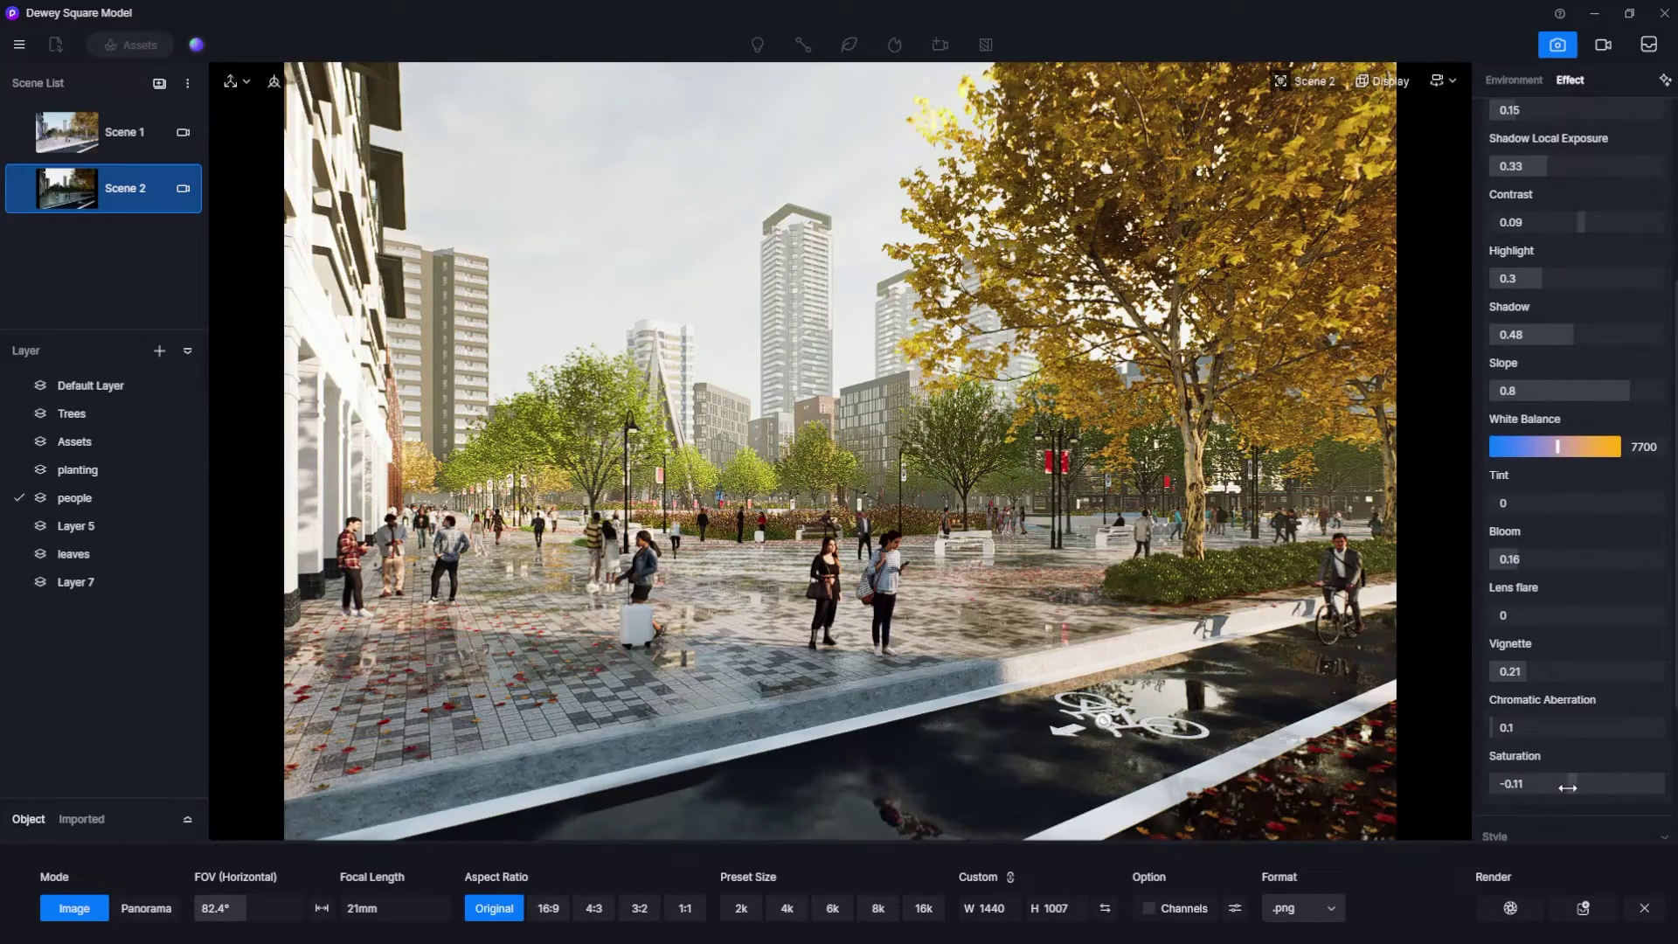
drag(1510, 727, 1469, 733)
drag(1511, 671, 1539, 671)
drag(1506, 615, 1547, 617)
drag(1513, 559, 1577, 512)
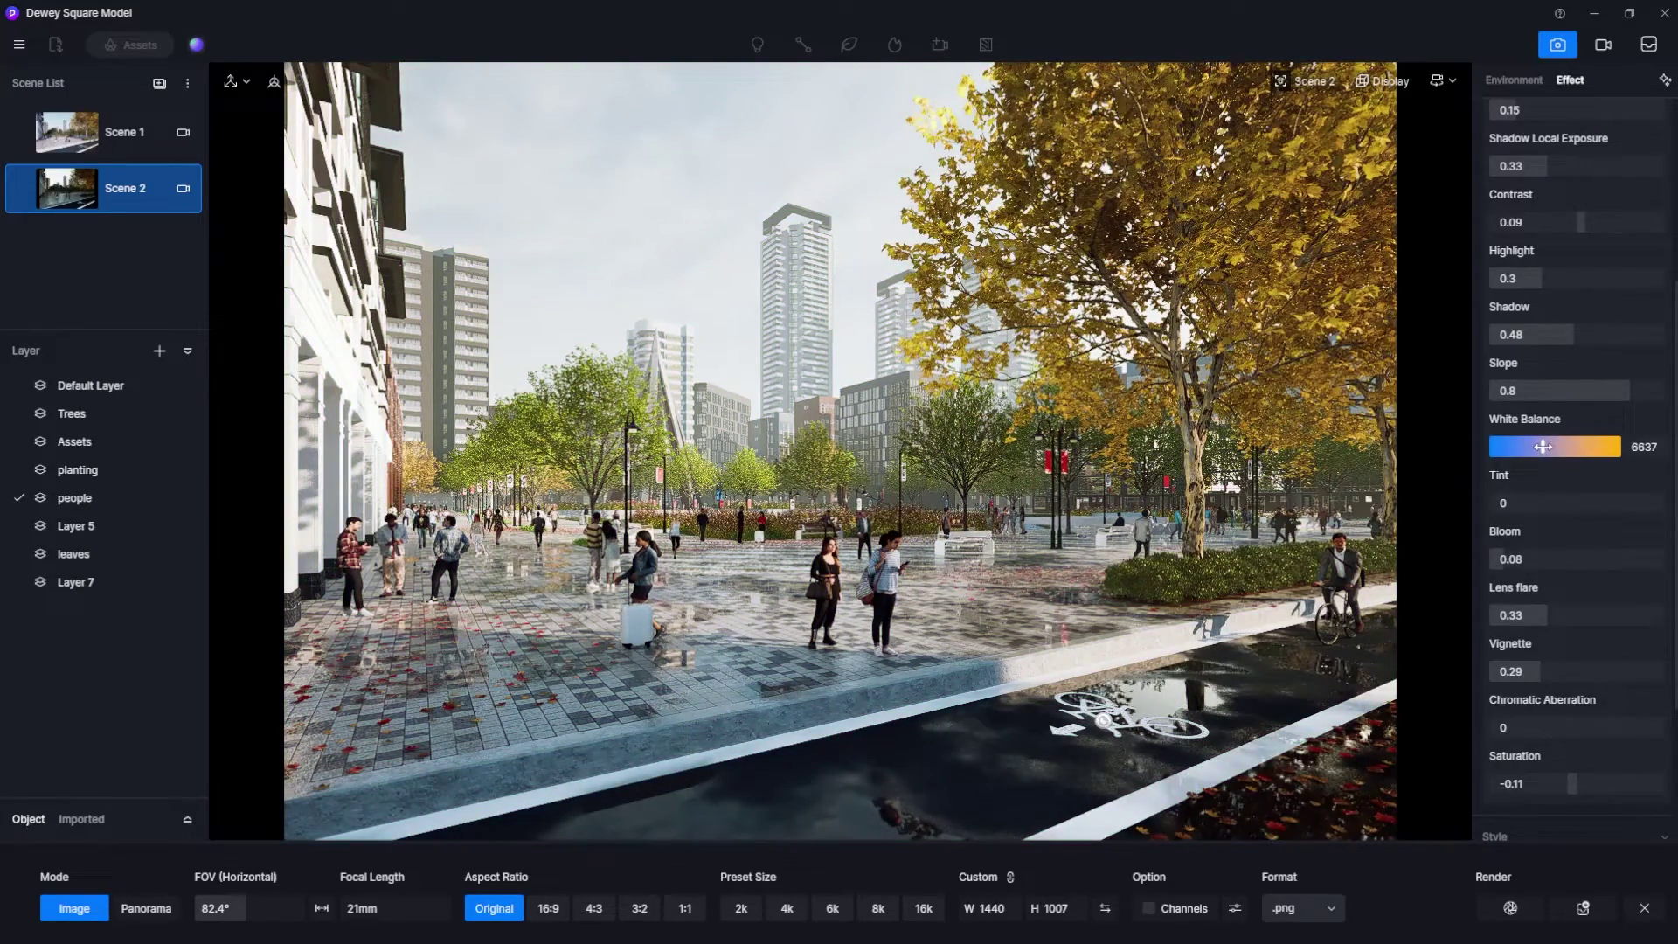
Cool the white balance to 6760 and reduce the slope to 0.69 and the shadow value to 0.39.
drag(1543, 447, 1545, 446)
scroll(1545, 447, up, 2)
drag(1630, 495, 1614, 497)
drag(1574, 442, 1558, 441)
Set the highlight to 0.24, contrast to -0.06, shadow local exposure to 0.43 and exposure to 0.02.
mouse_move(1541, 383)
mouse_down()
mouse_move(1441, 393)
mouse_move(1532, 384)
mouse_up()
drag(1580, 327, 1565, 376)
scroll(1549, 382, up, 2)
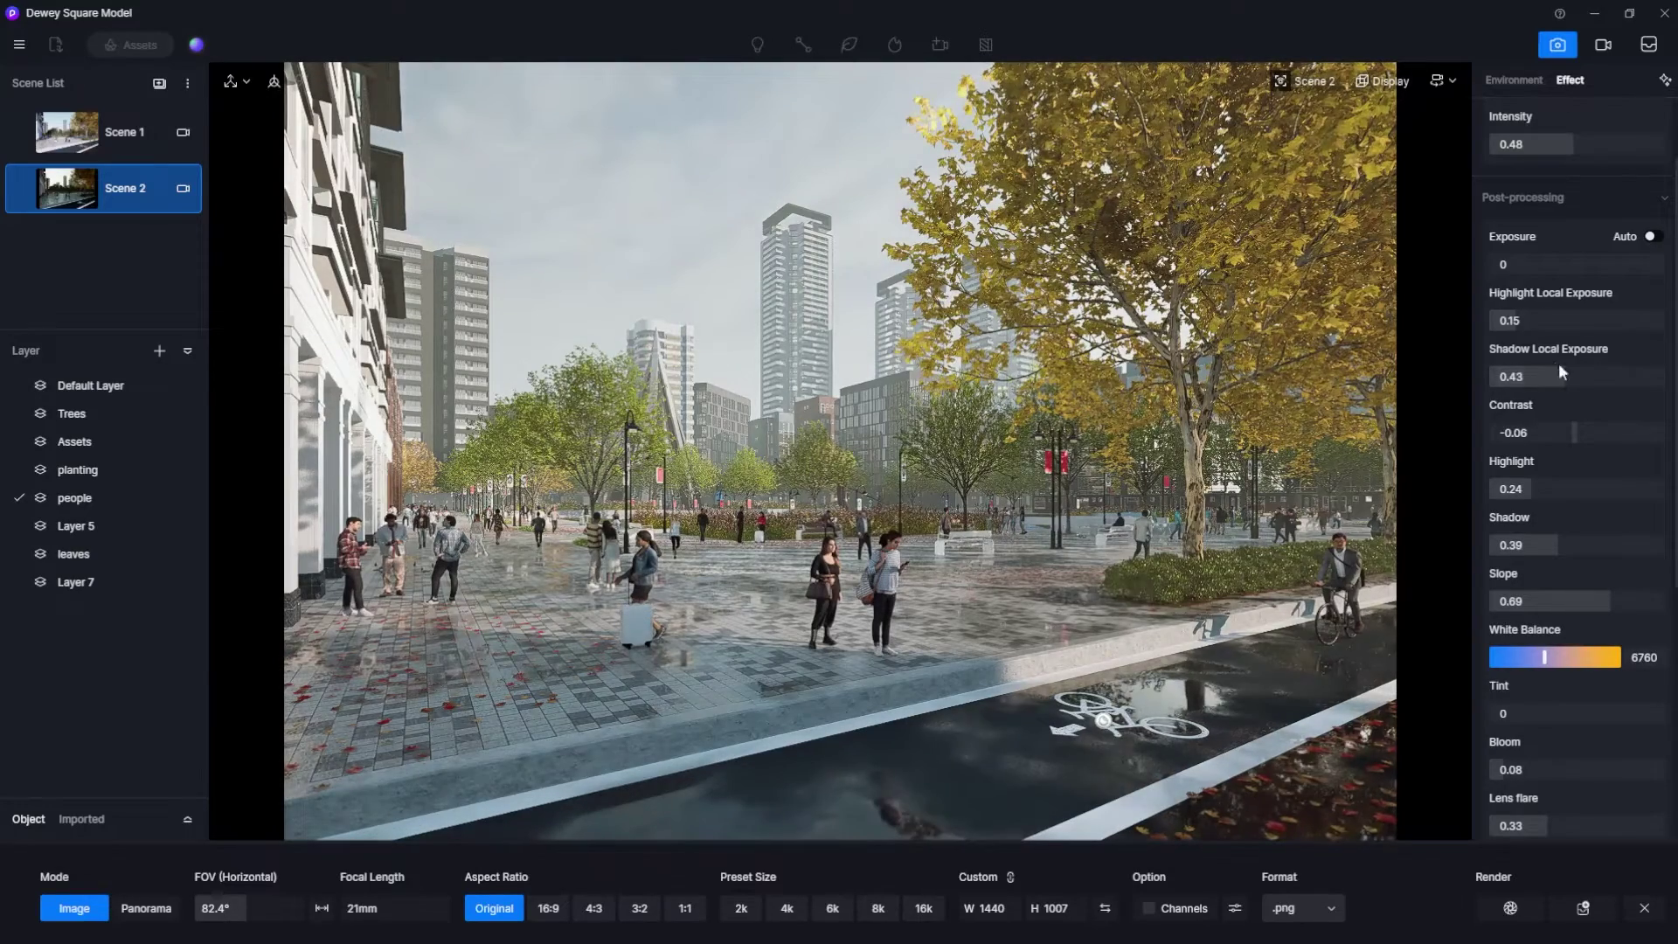
drag(1576, 266, 1581, 271)
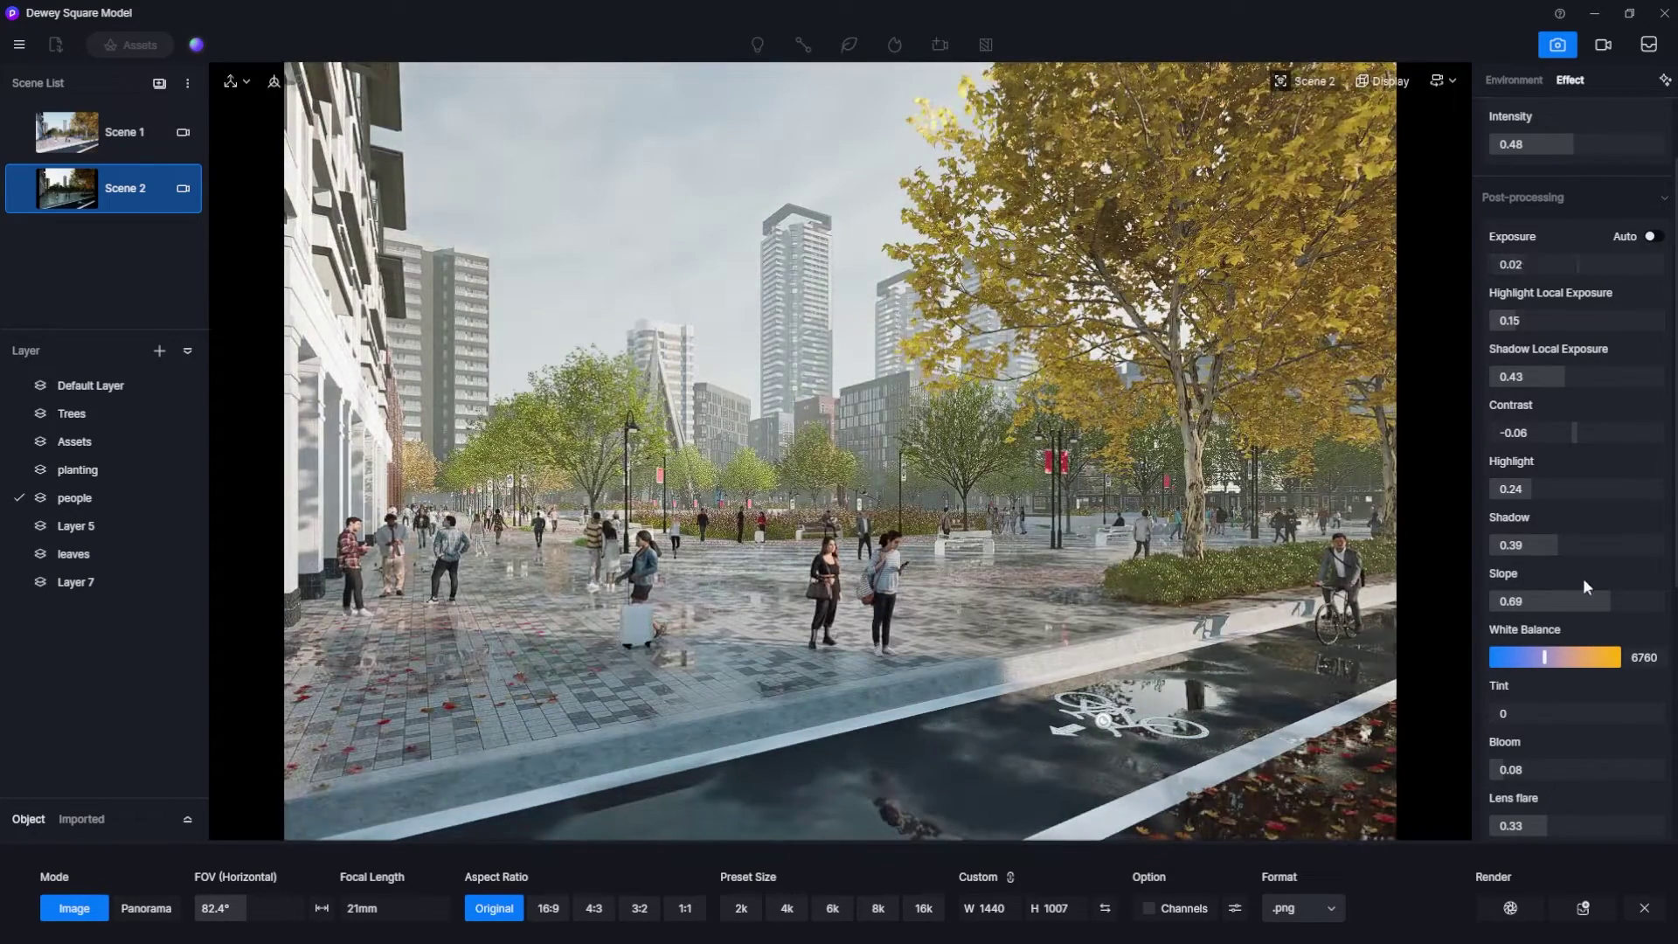
scroll(1583, 579, up, 1)
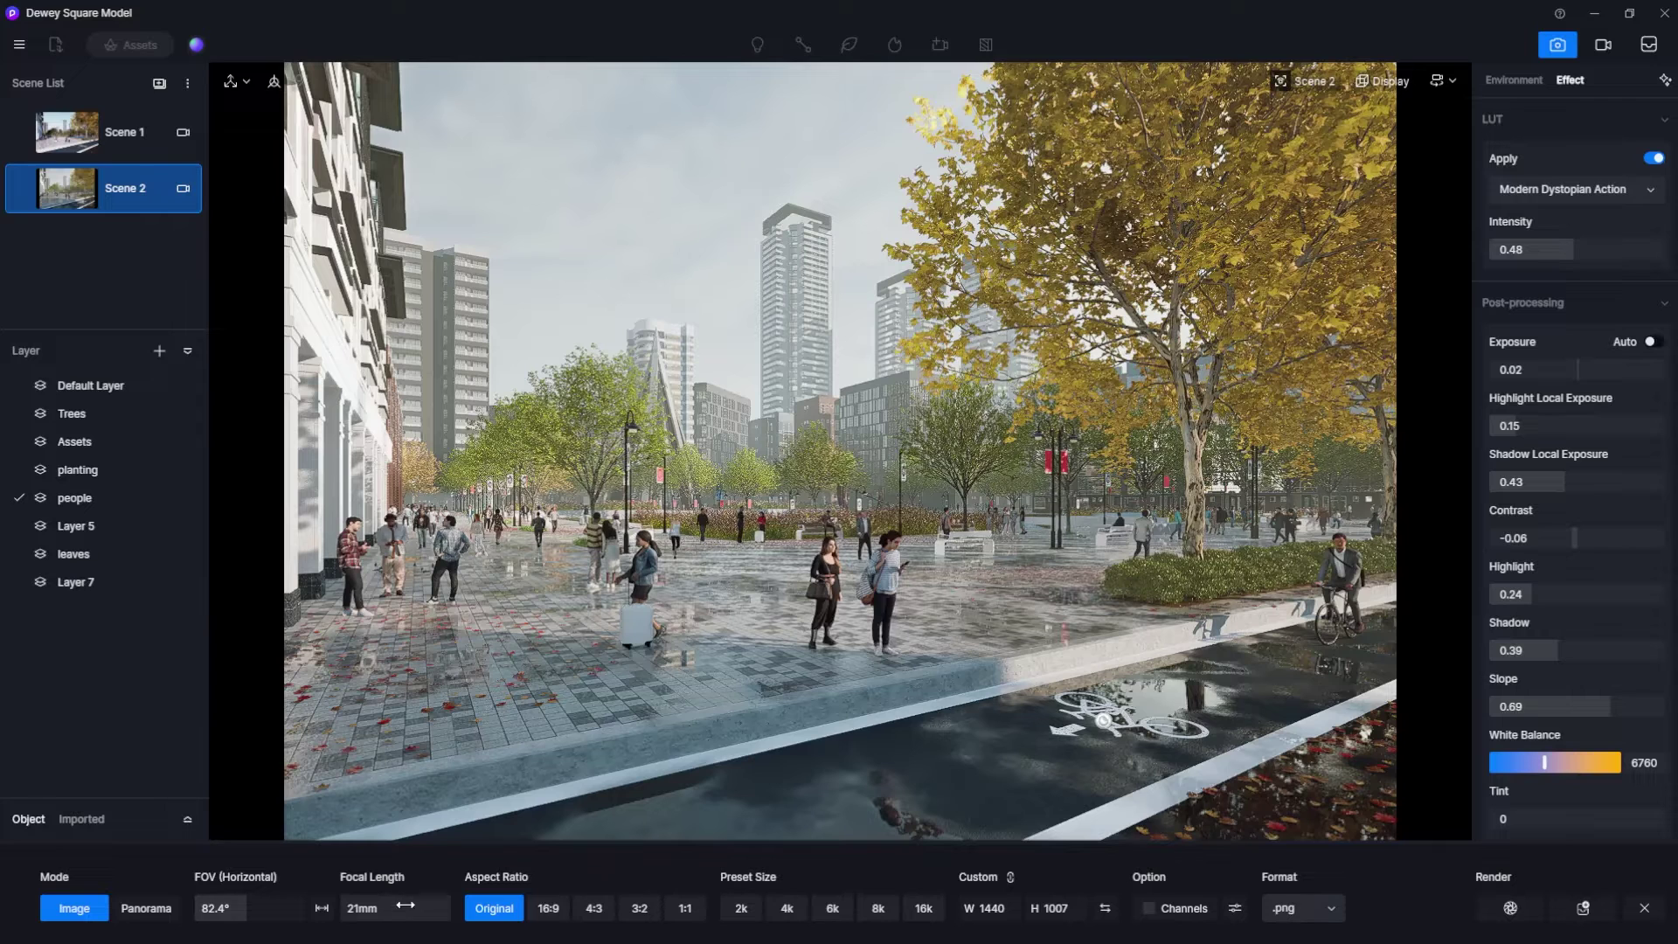
Set the render's aspect ratio to 3:2 and, after trying larger presets, its size to 2k.
click(636, 909)
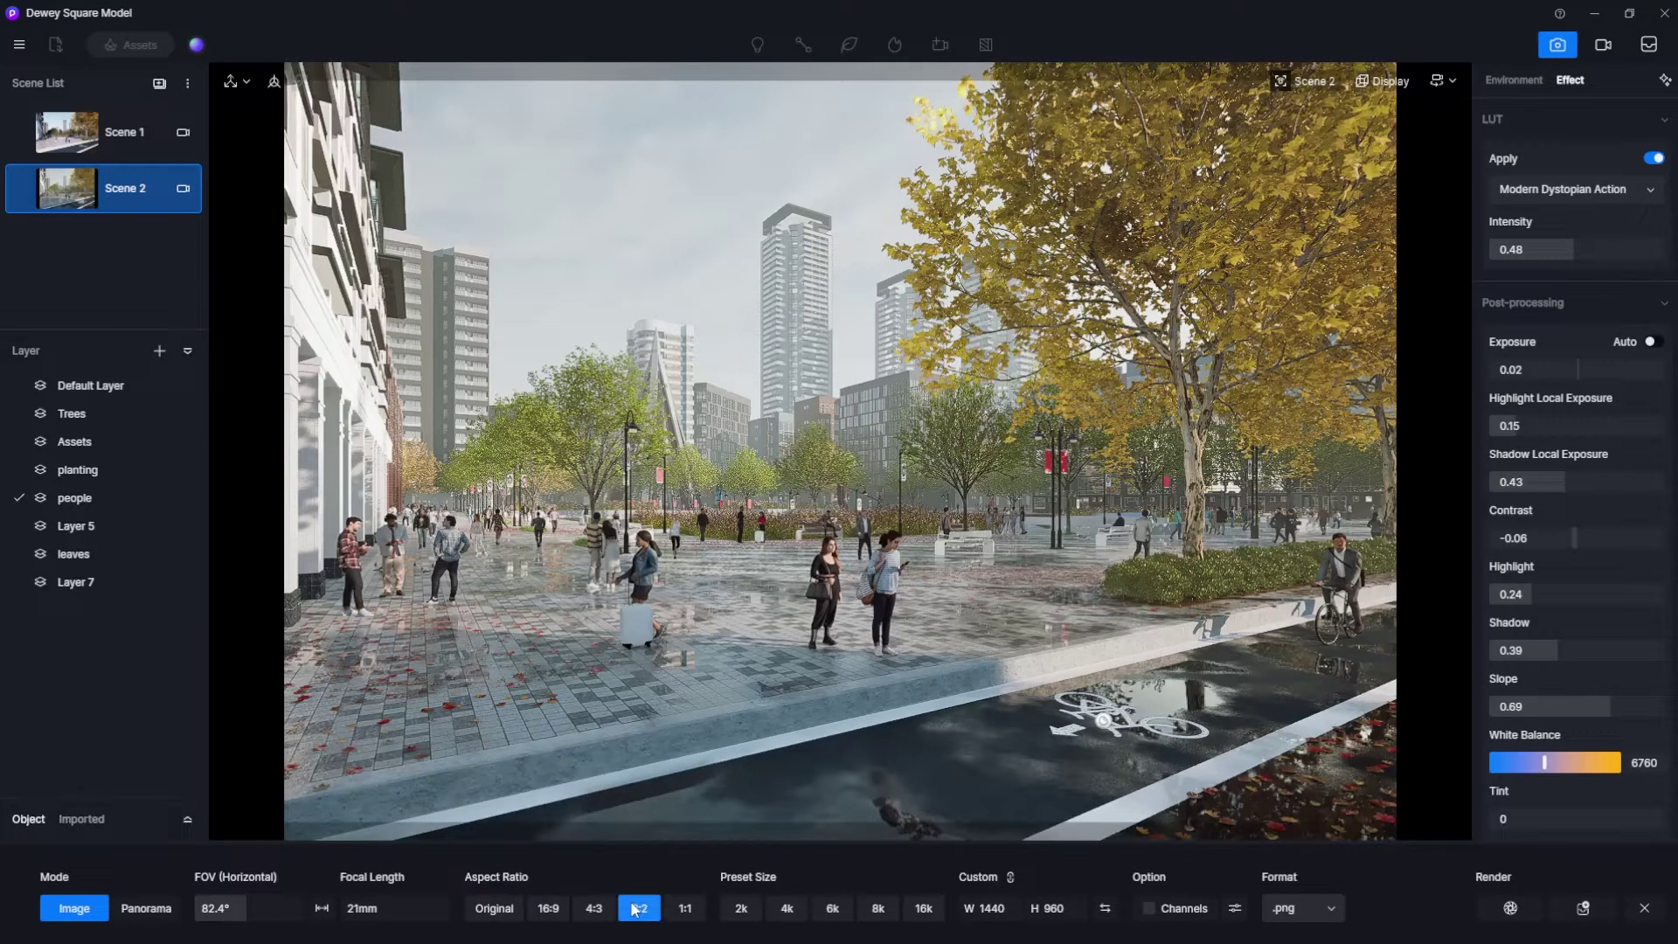
click(750, 907)
click(786, 908)
click(832, 908)
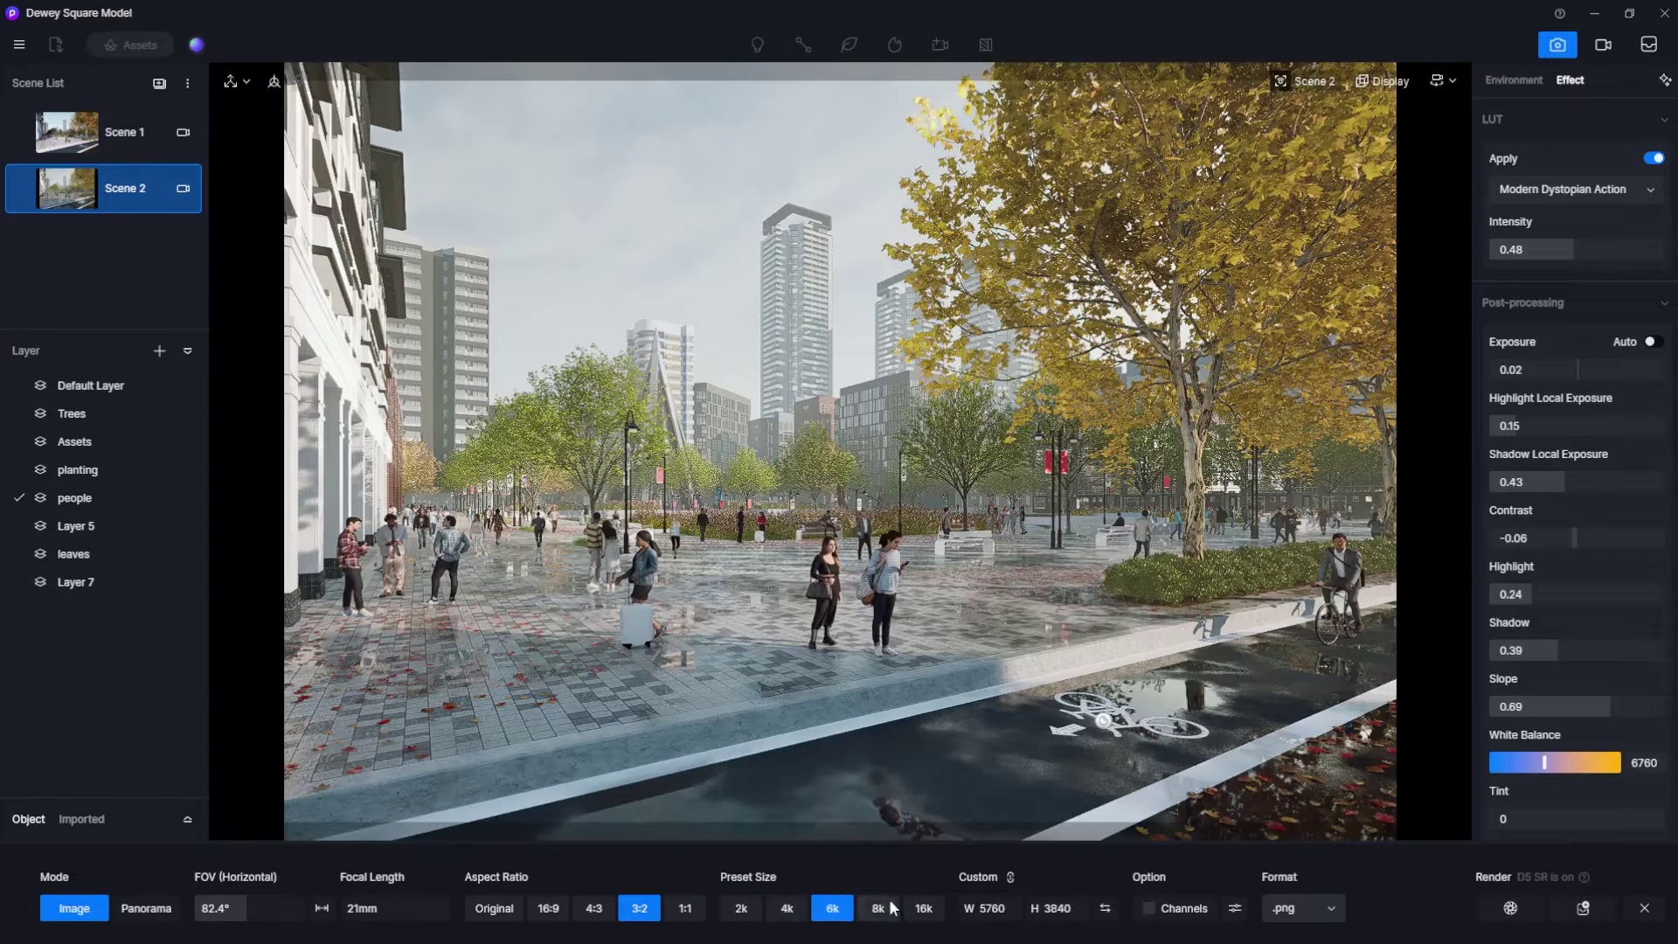
click(925, 909)
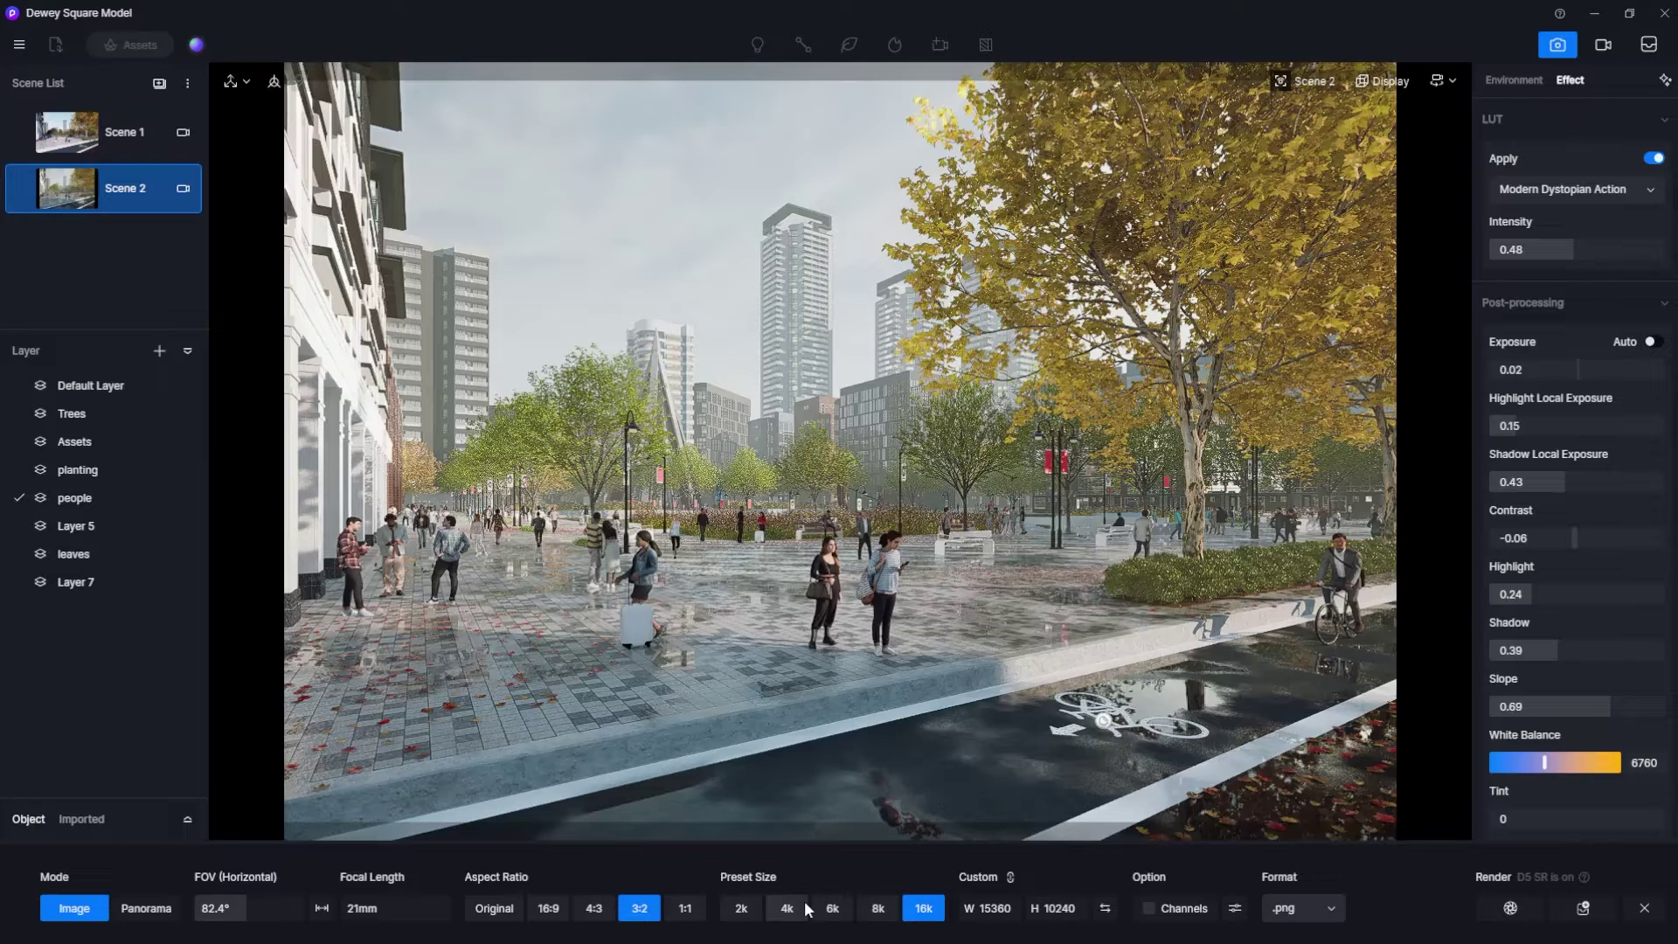
click(759, 907)
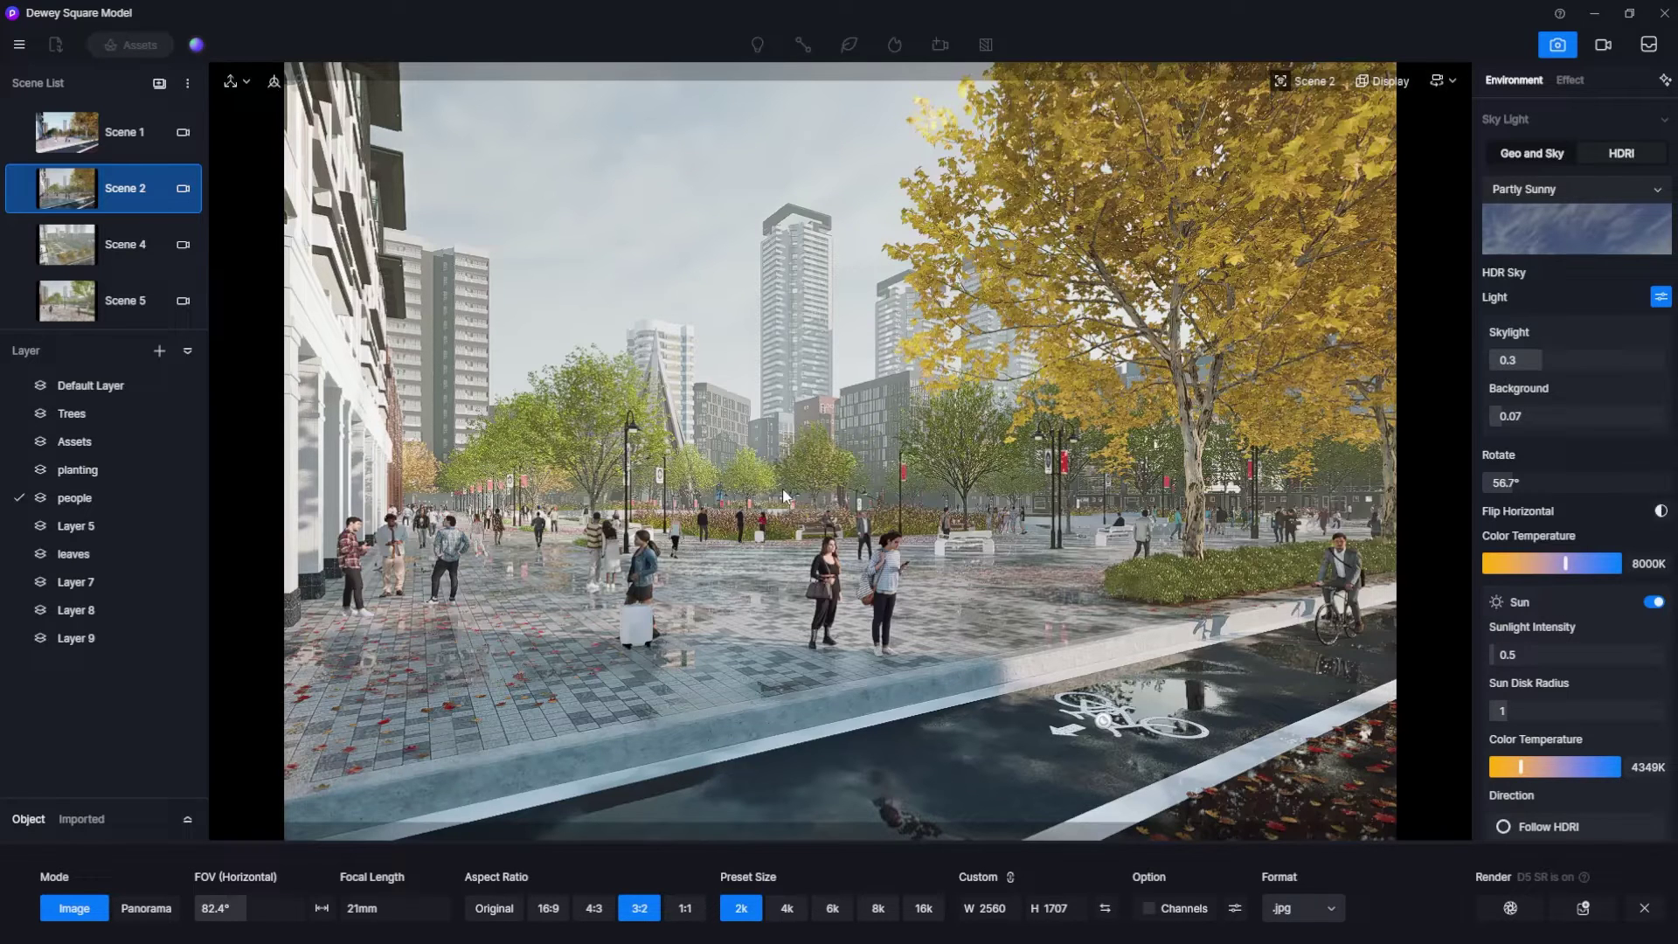
Move the camera into the plaza to frame the double street lamp, the runner and the man in the plaid shirt.
key(w)
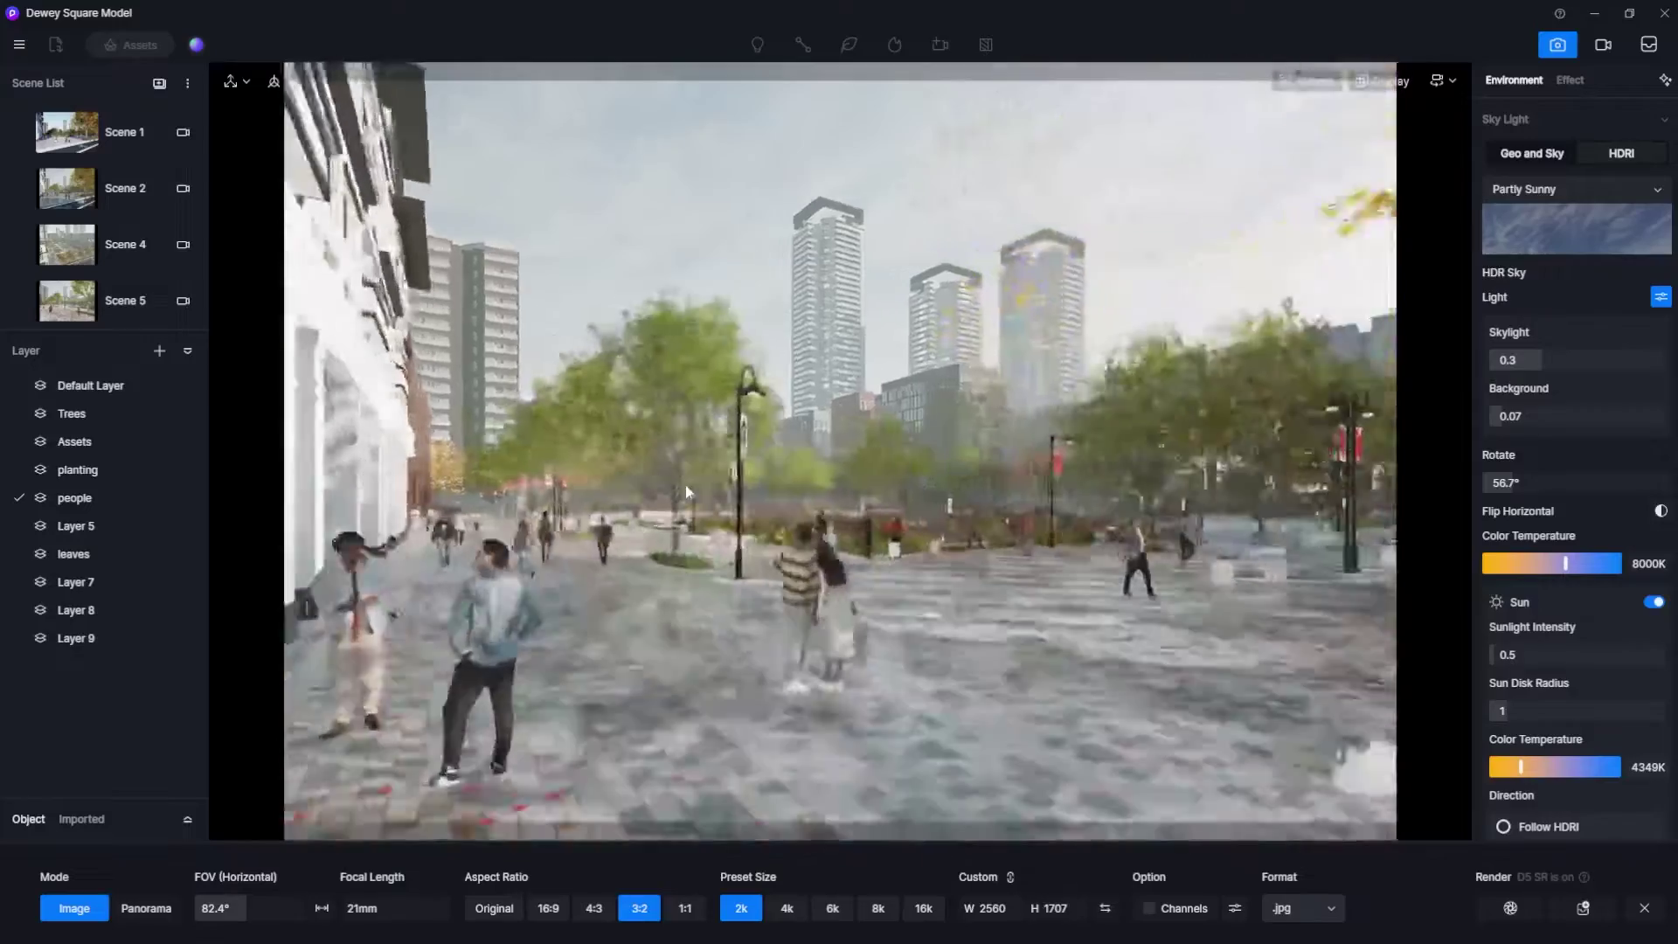
key(w)
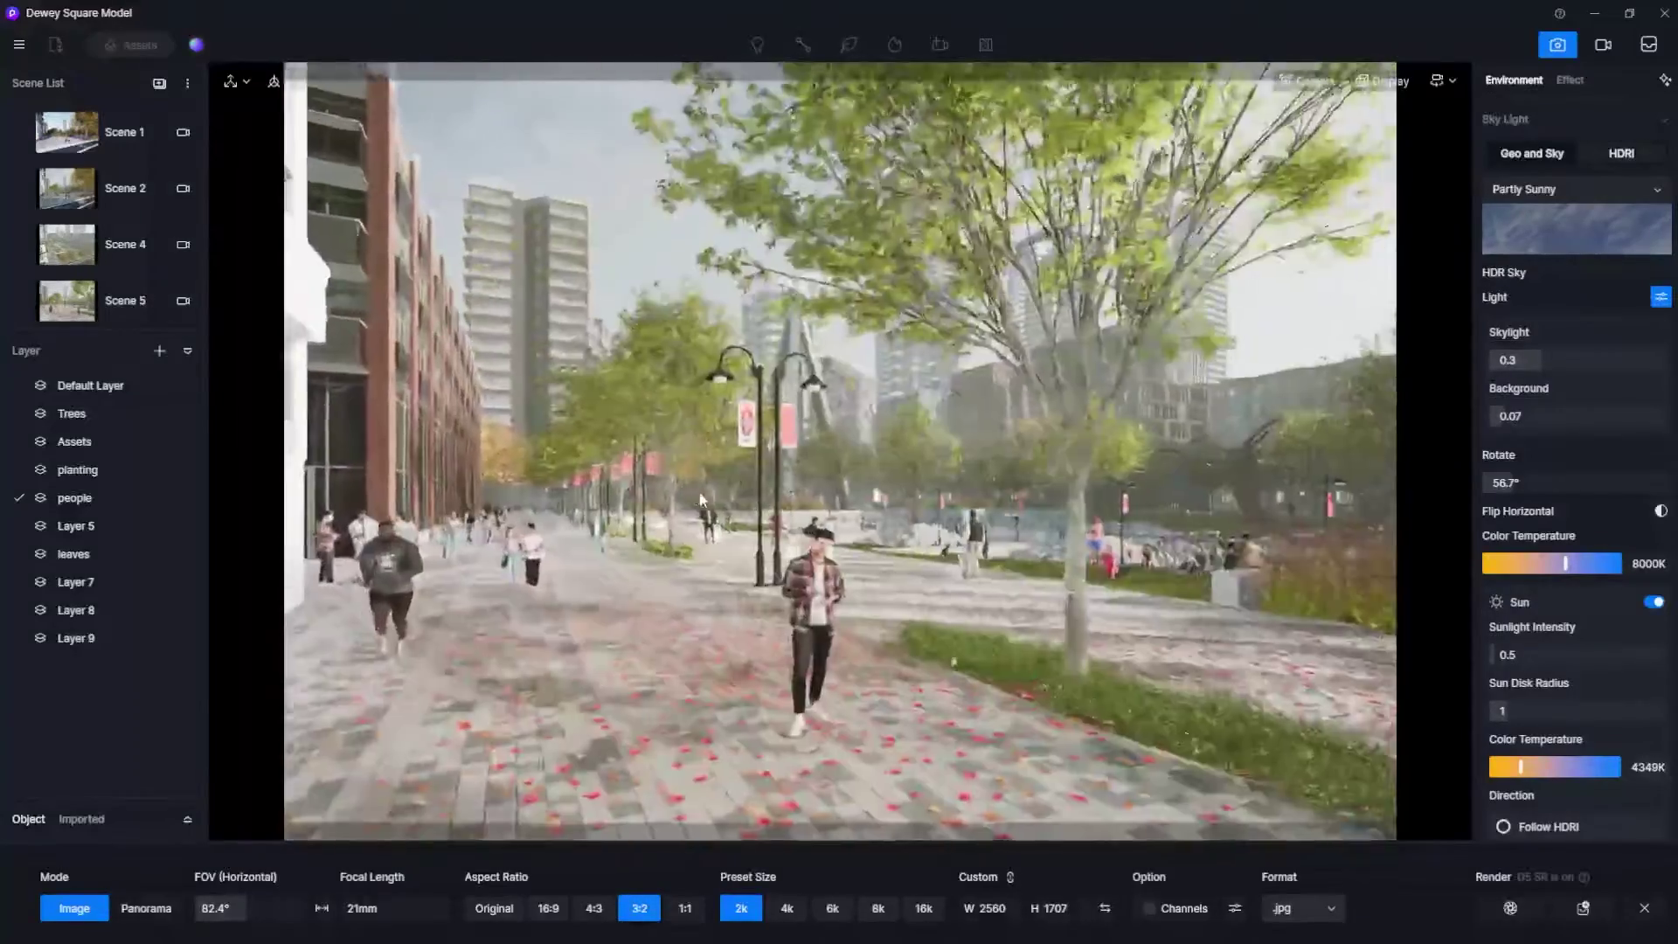
key(w)
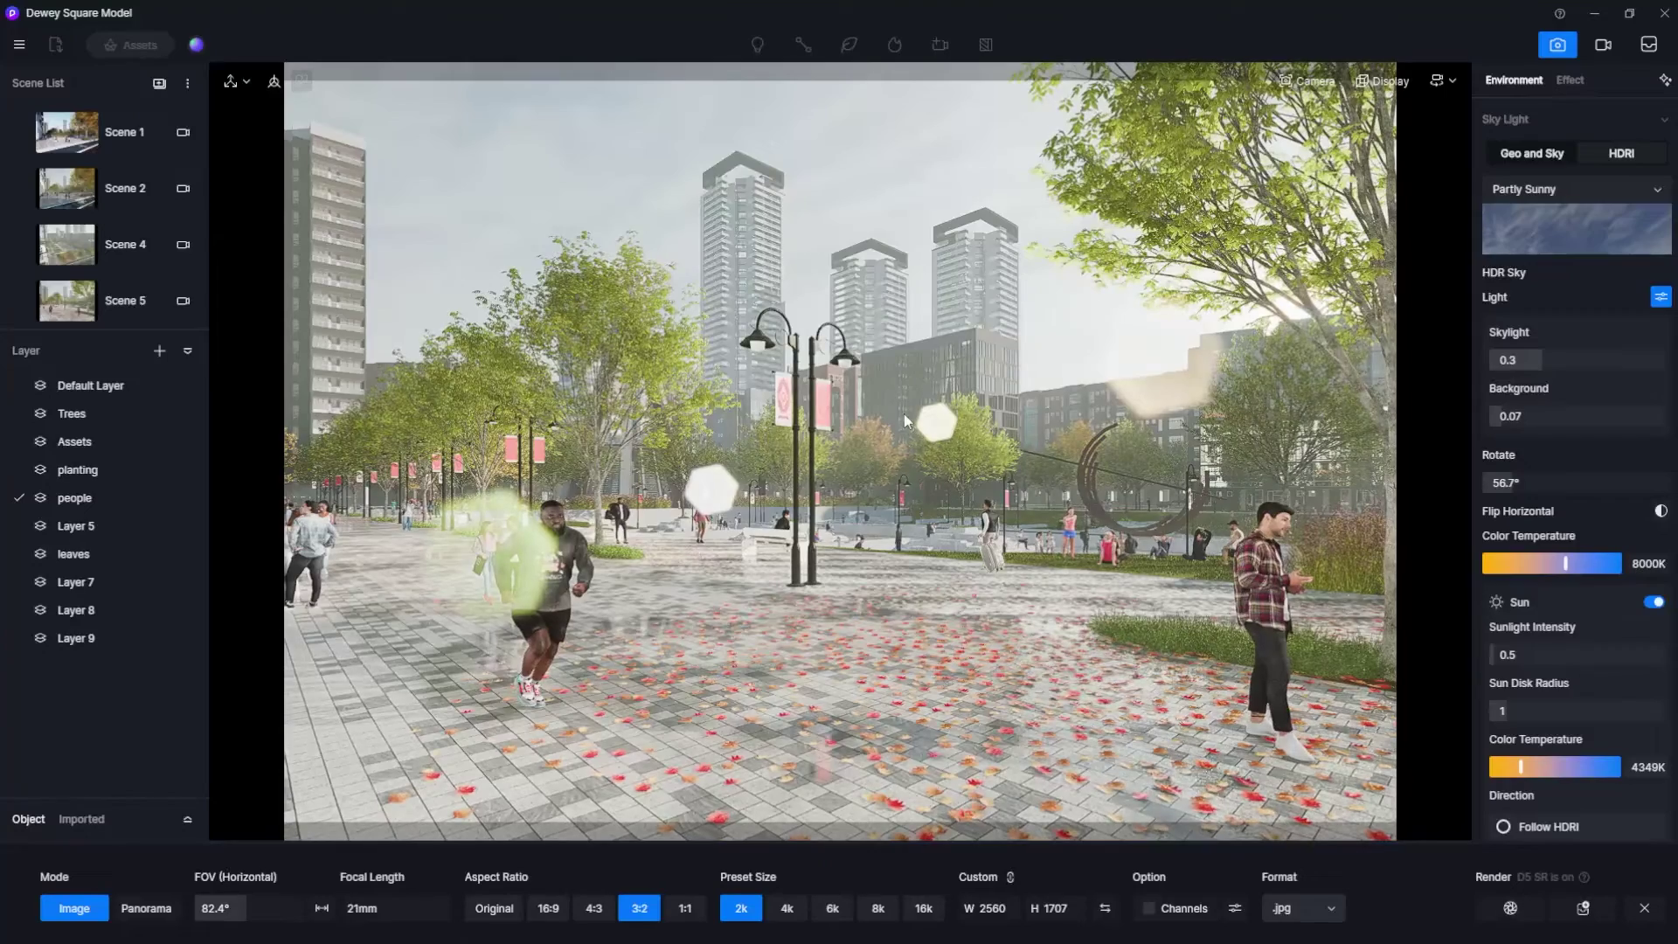
Rotate the Partly Sunny HDR sky to 30° for the new plaza view.
scroll(1538, 437, down, 2)
mouse_move(1512, 377)
mouse_down()
mouse_move(1617, 373)
mouse_move(1492, 377)
mouse_up()
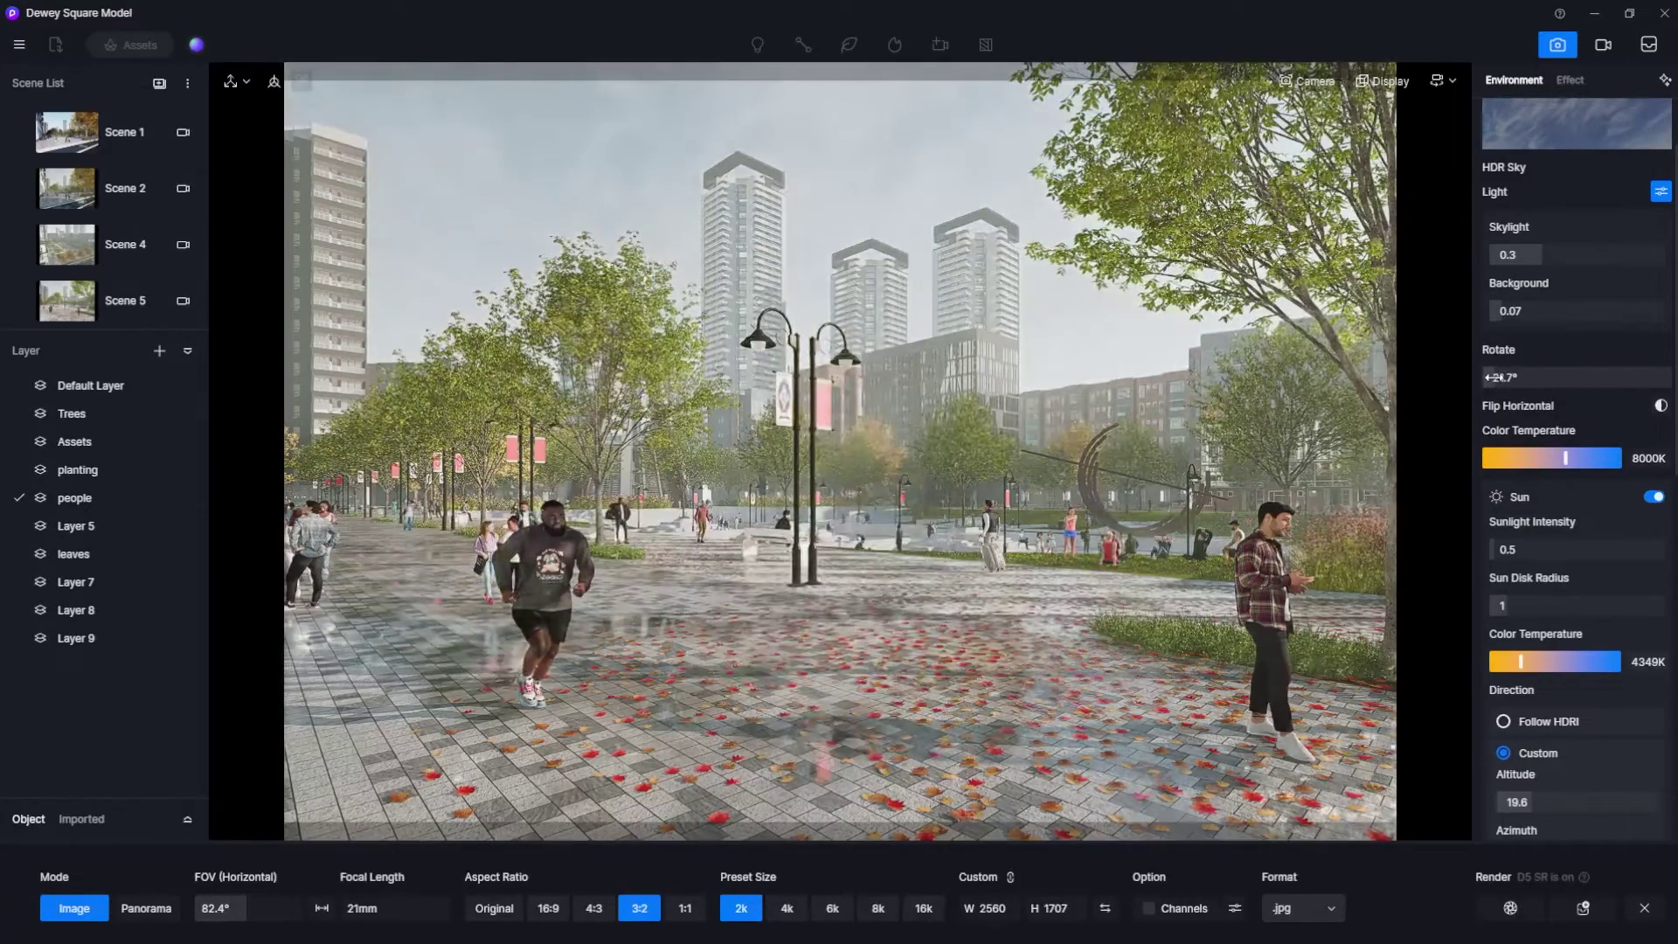
click(1492, 377)
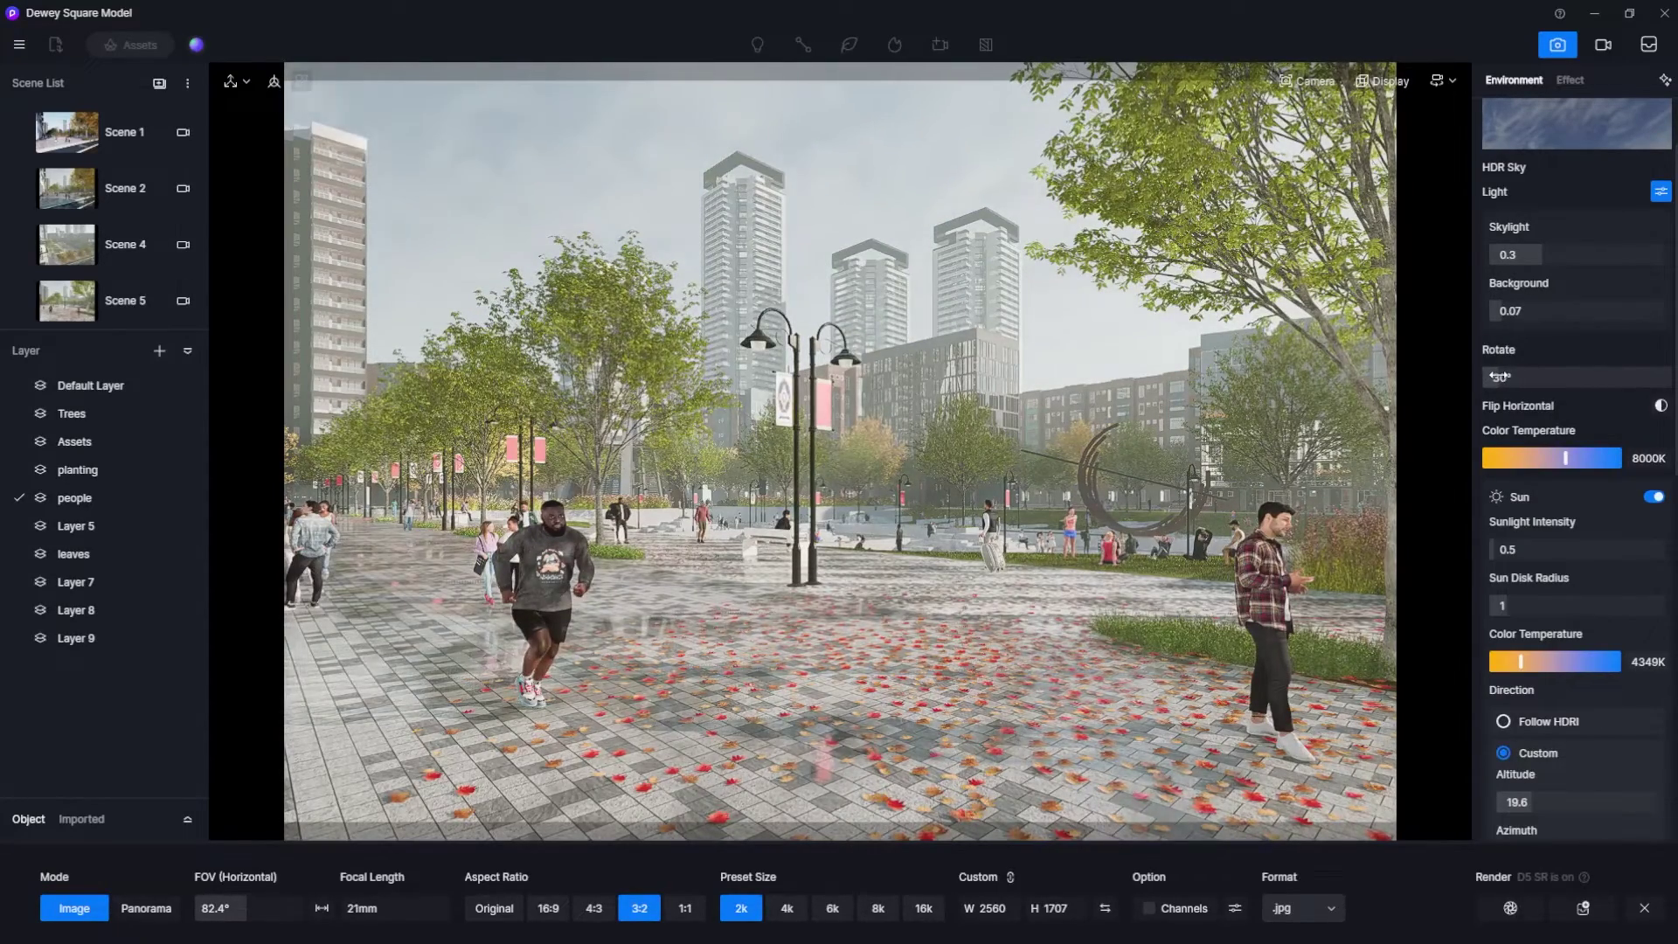
text(30)
key(Return)
scroll(1539, 612, down, 2)
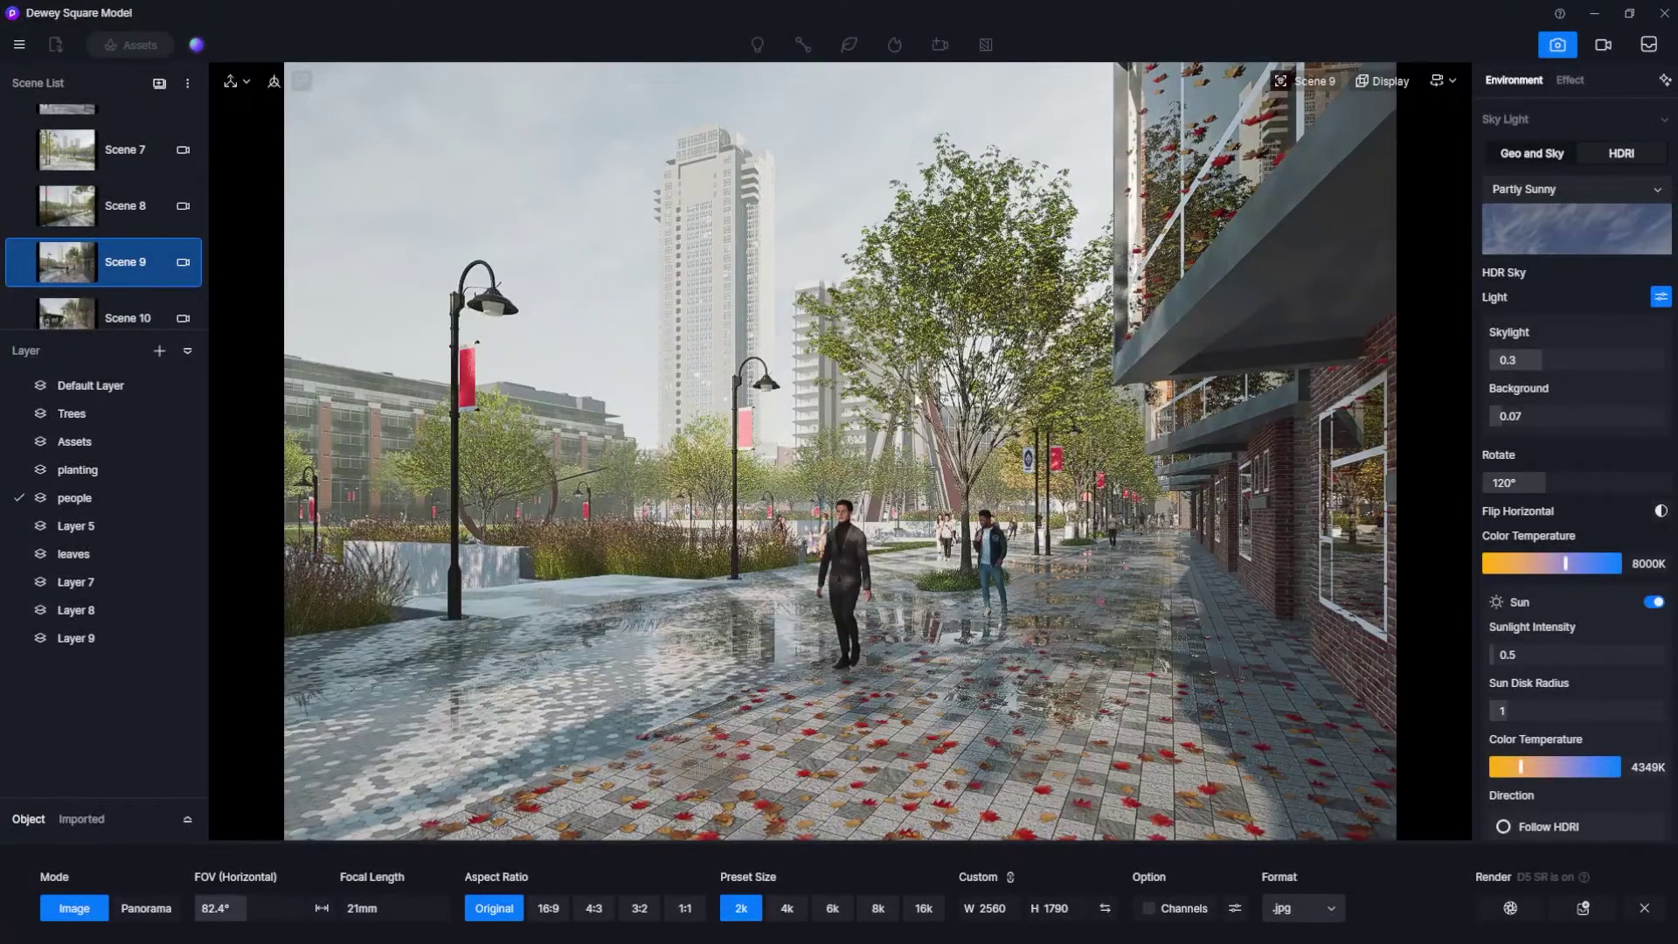
Open AI Atmosphere Match and snap the current Scene 9 view for it.
click(1666, 82)
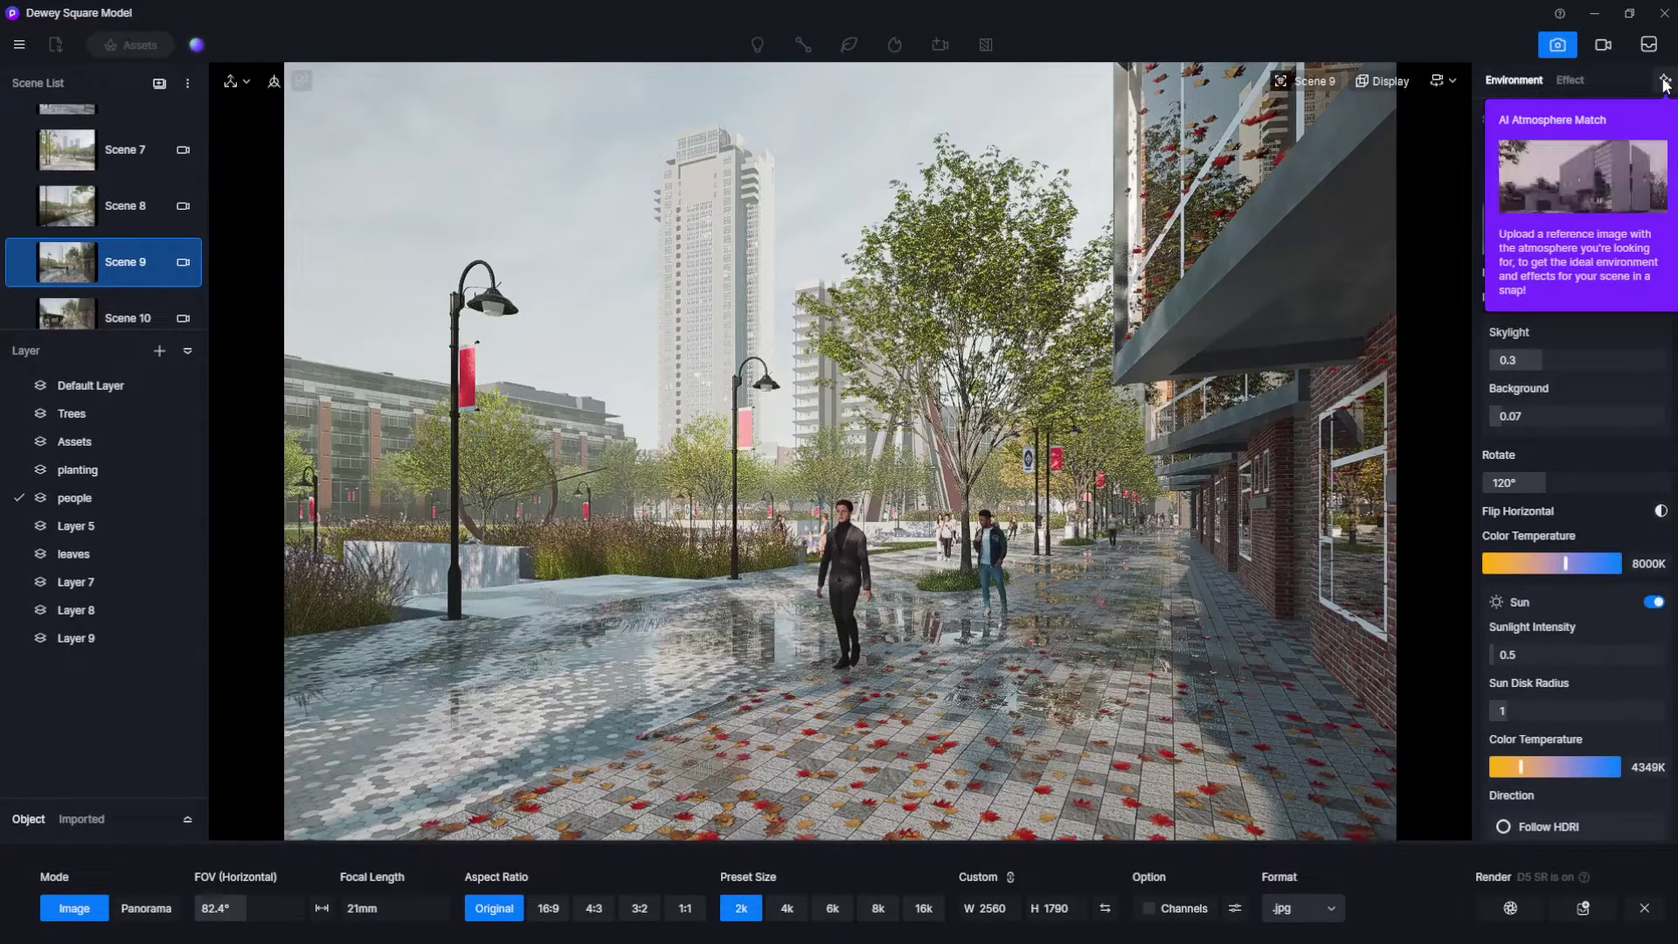
click(1665, 81)
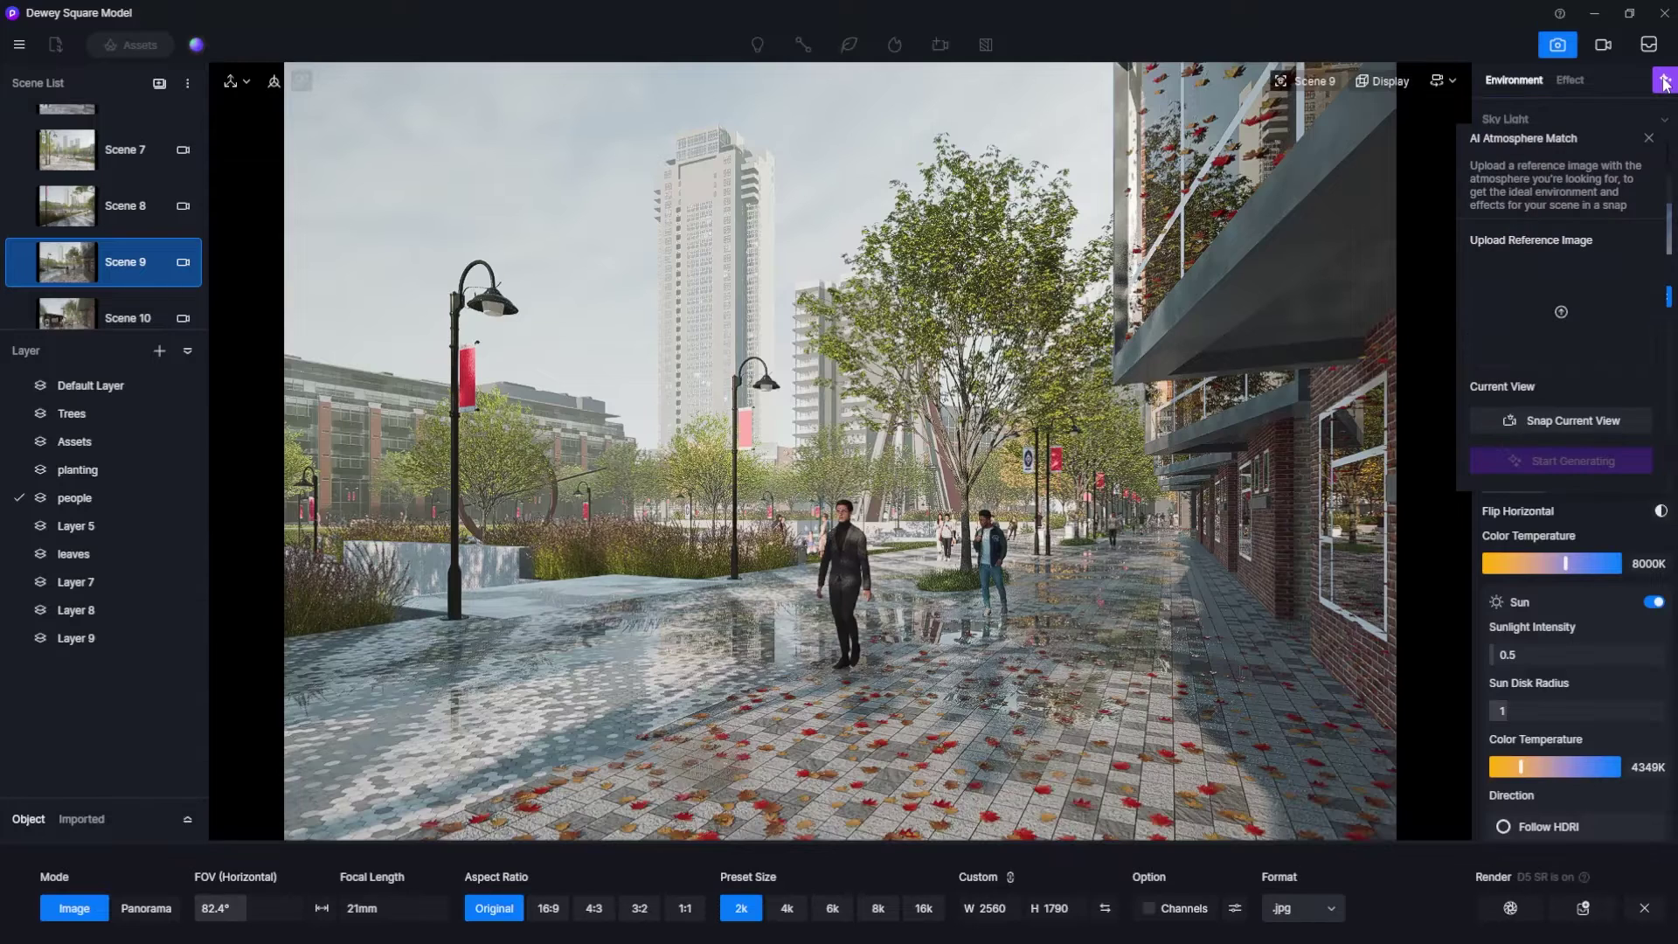
click(1539, 423)
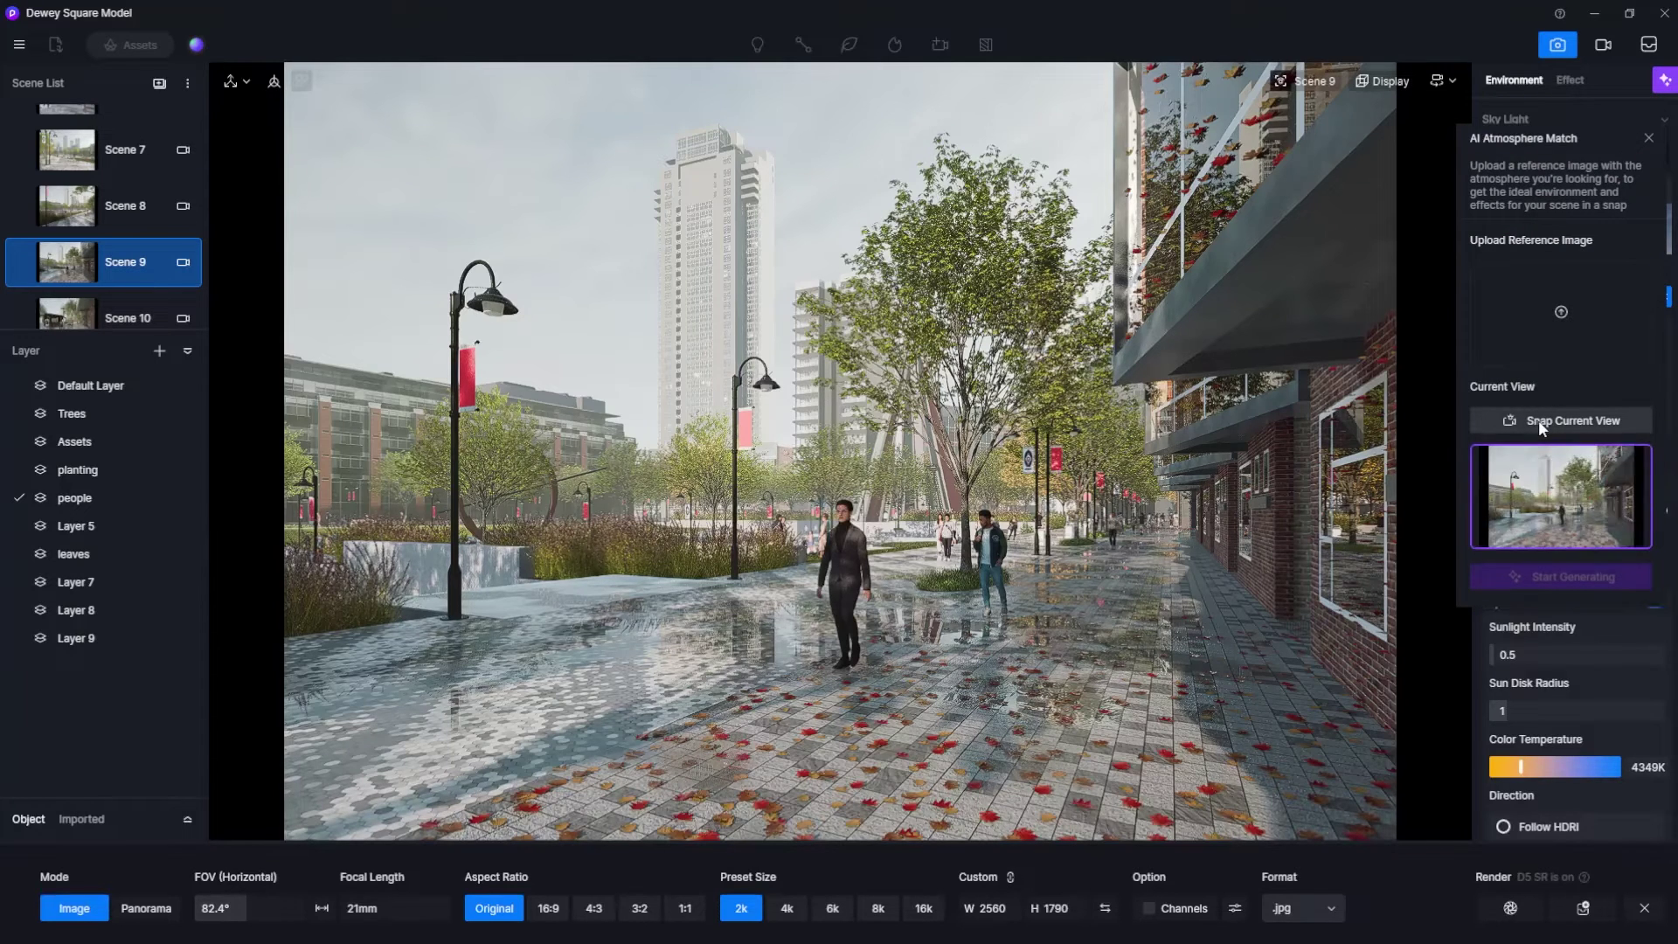
Load 7670_snohetta_budapest_south_gate_5-770x433@2x from Downloads as the reference image, then generate and apply the atmosphere match.
click(1558, 305)
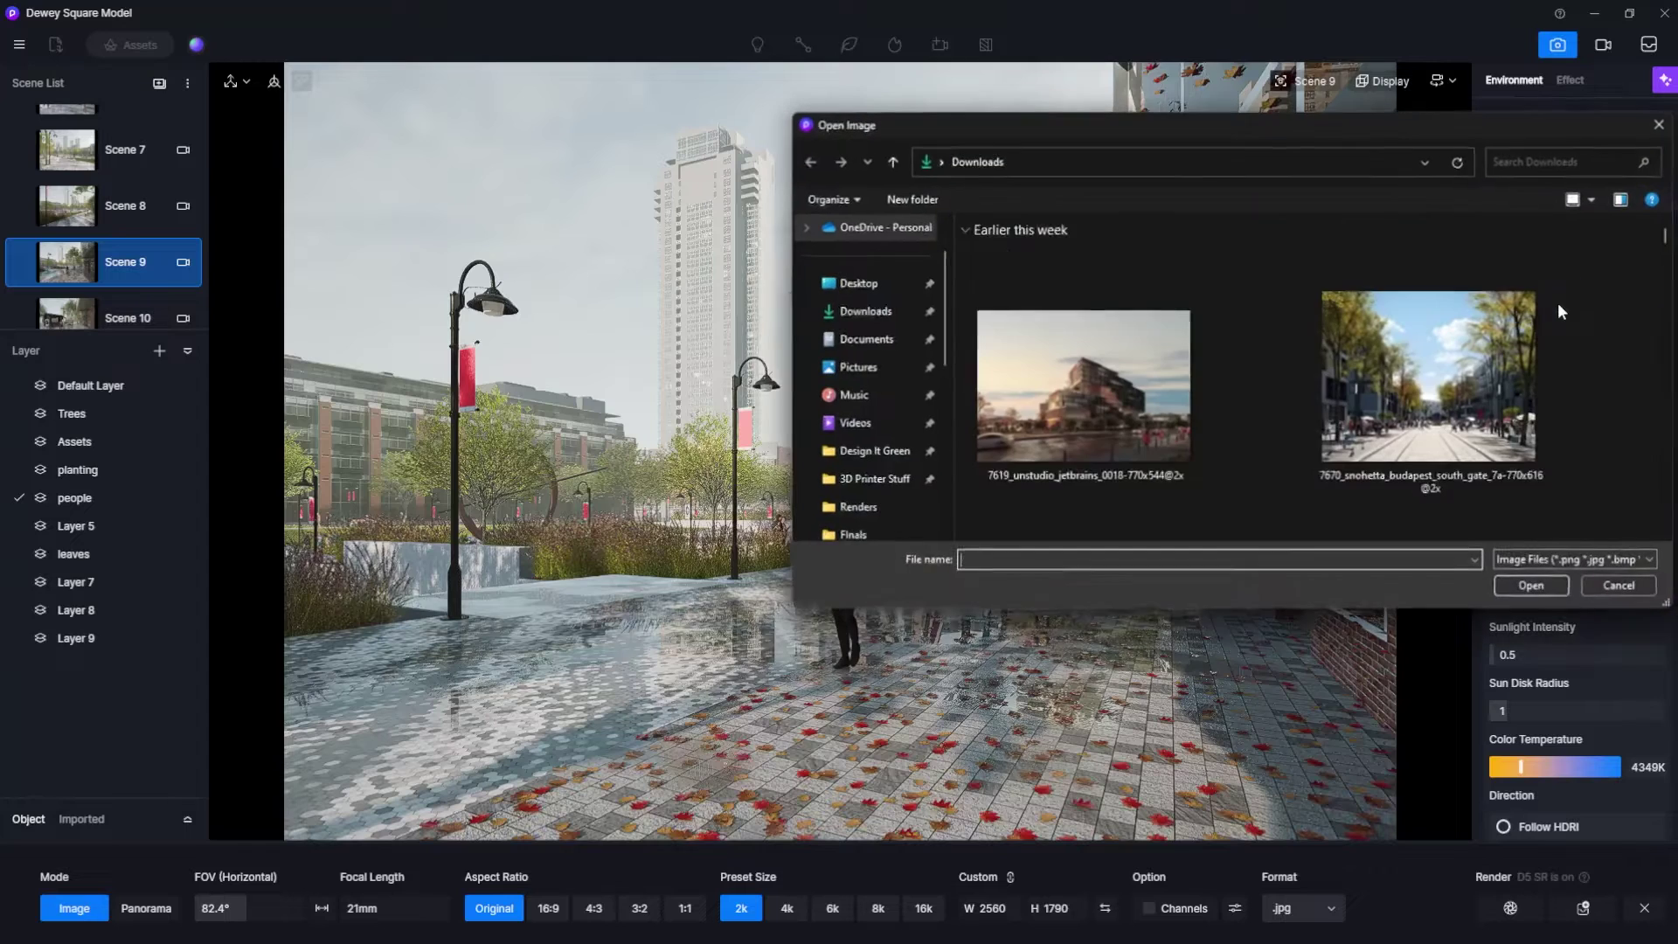
drag(1244, 127, 981, 144)
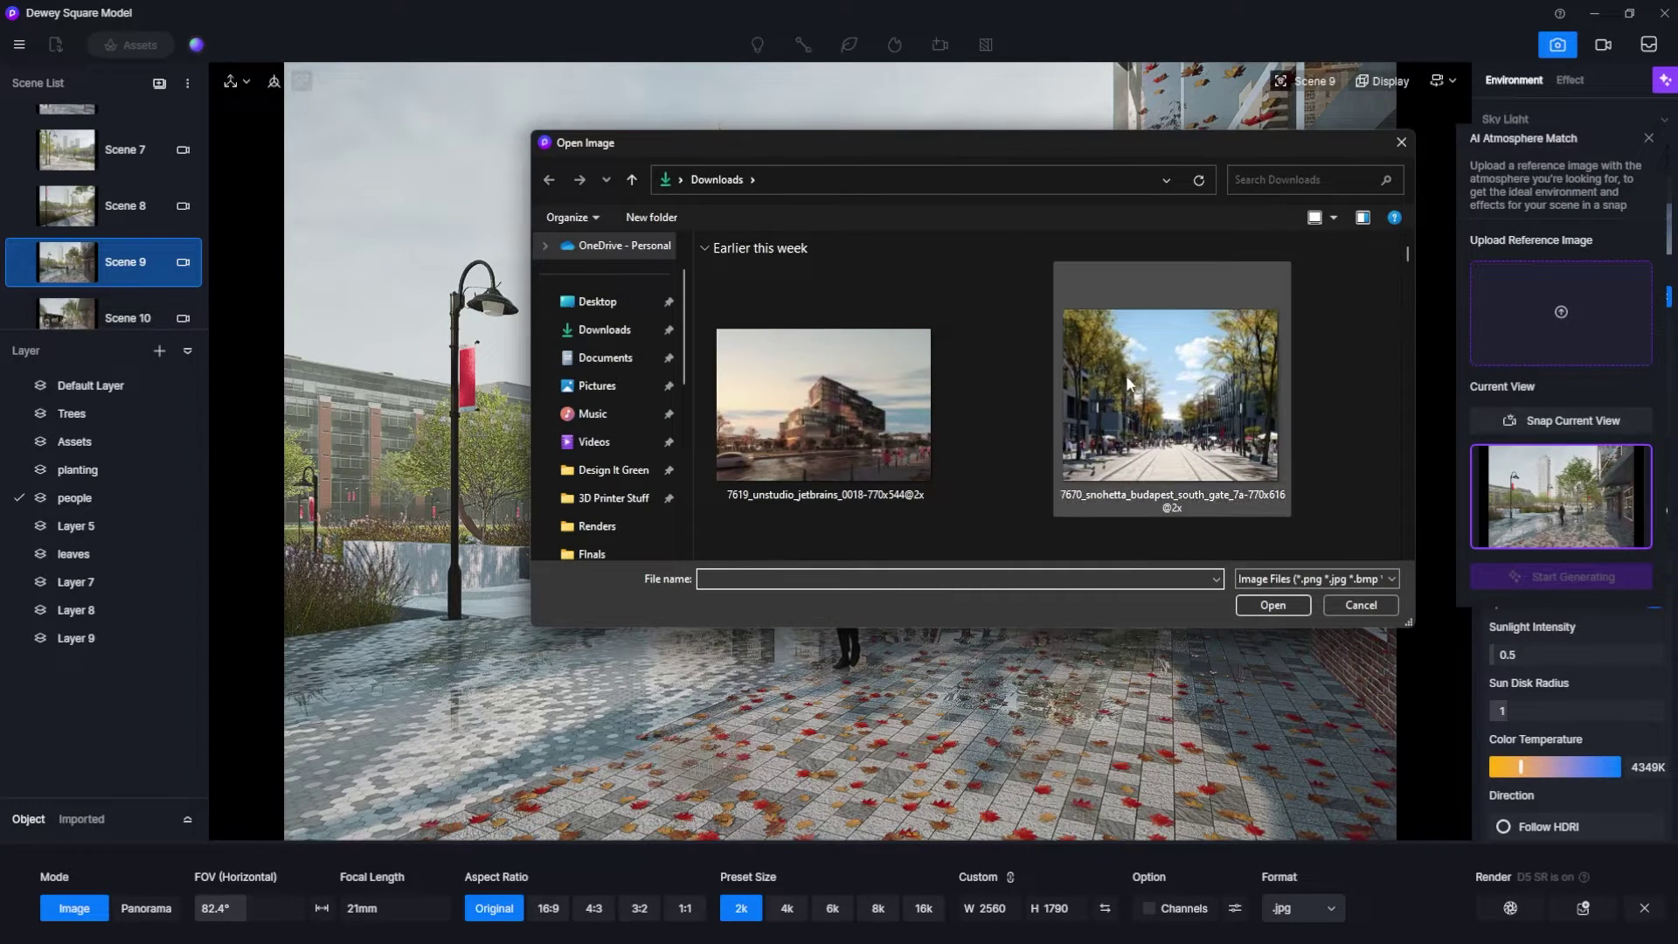
scroll(1126, 375, down, 2)
scroll(1126, 375, down, 2)
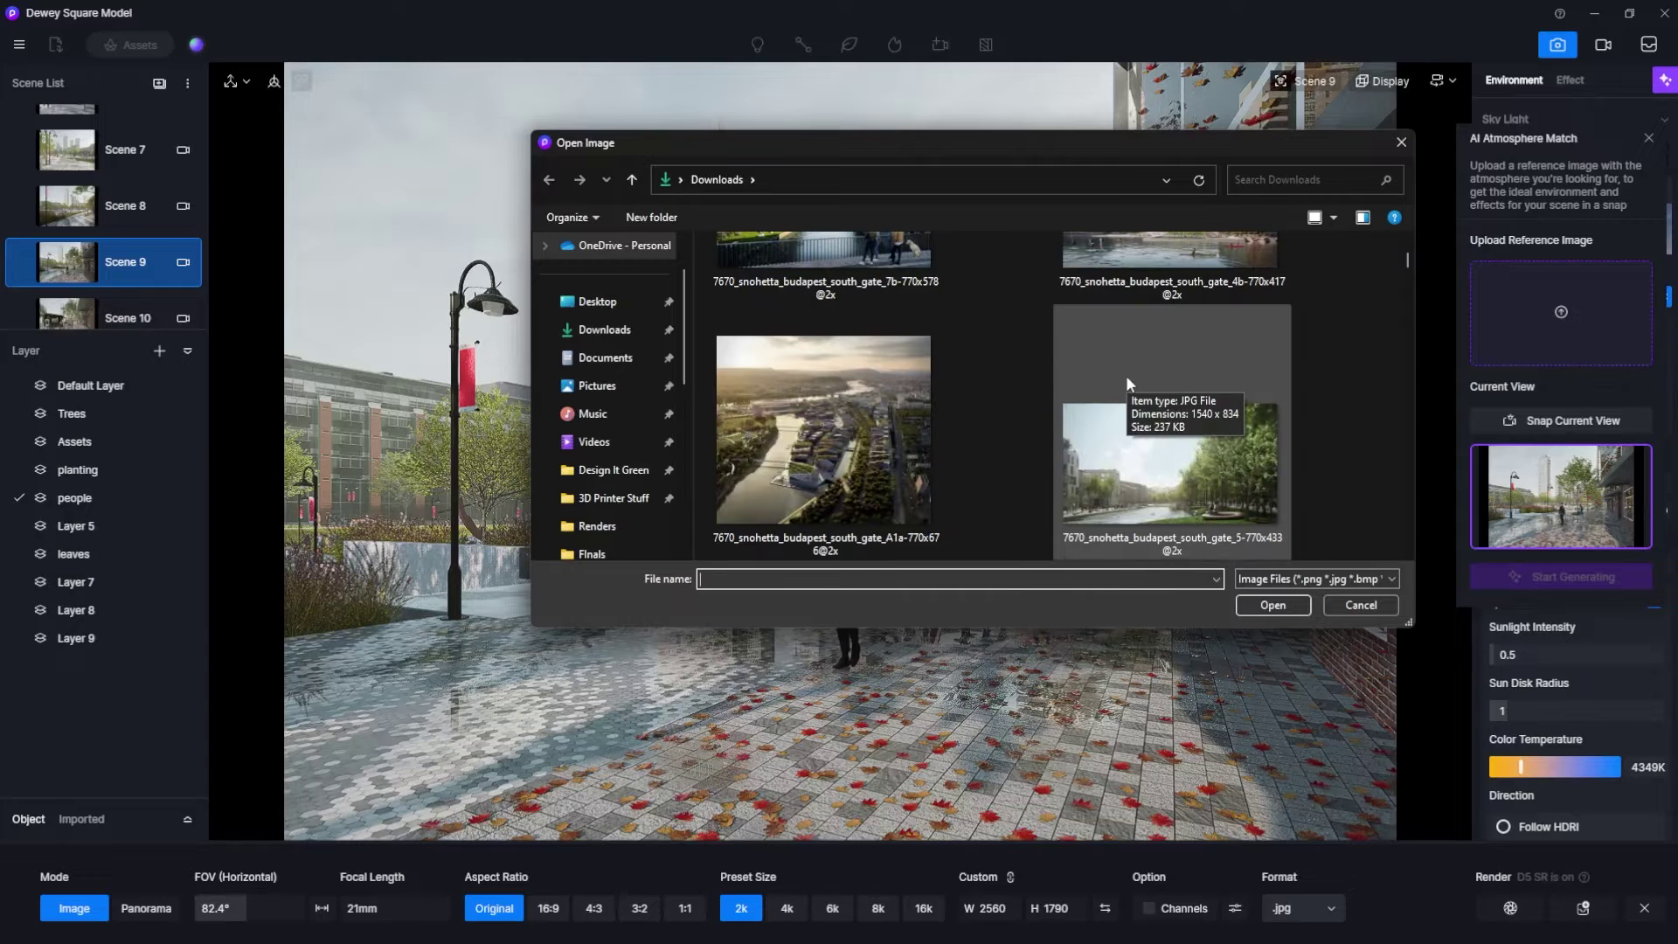
click(1157, 392)
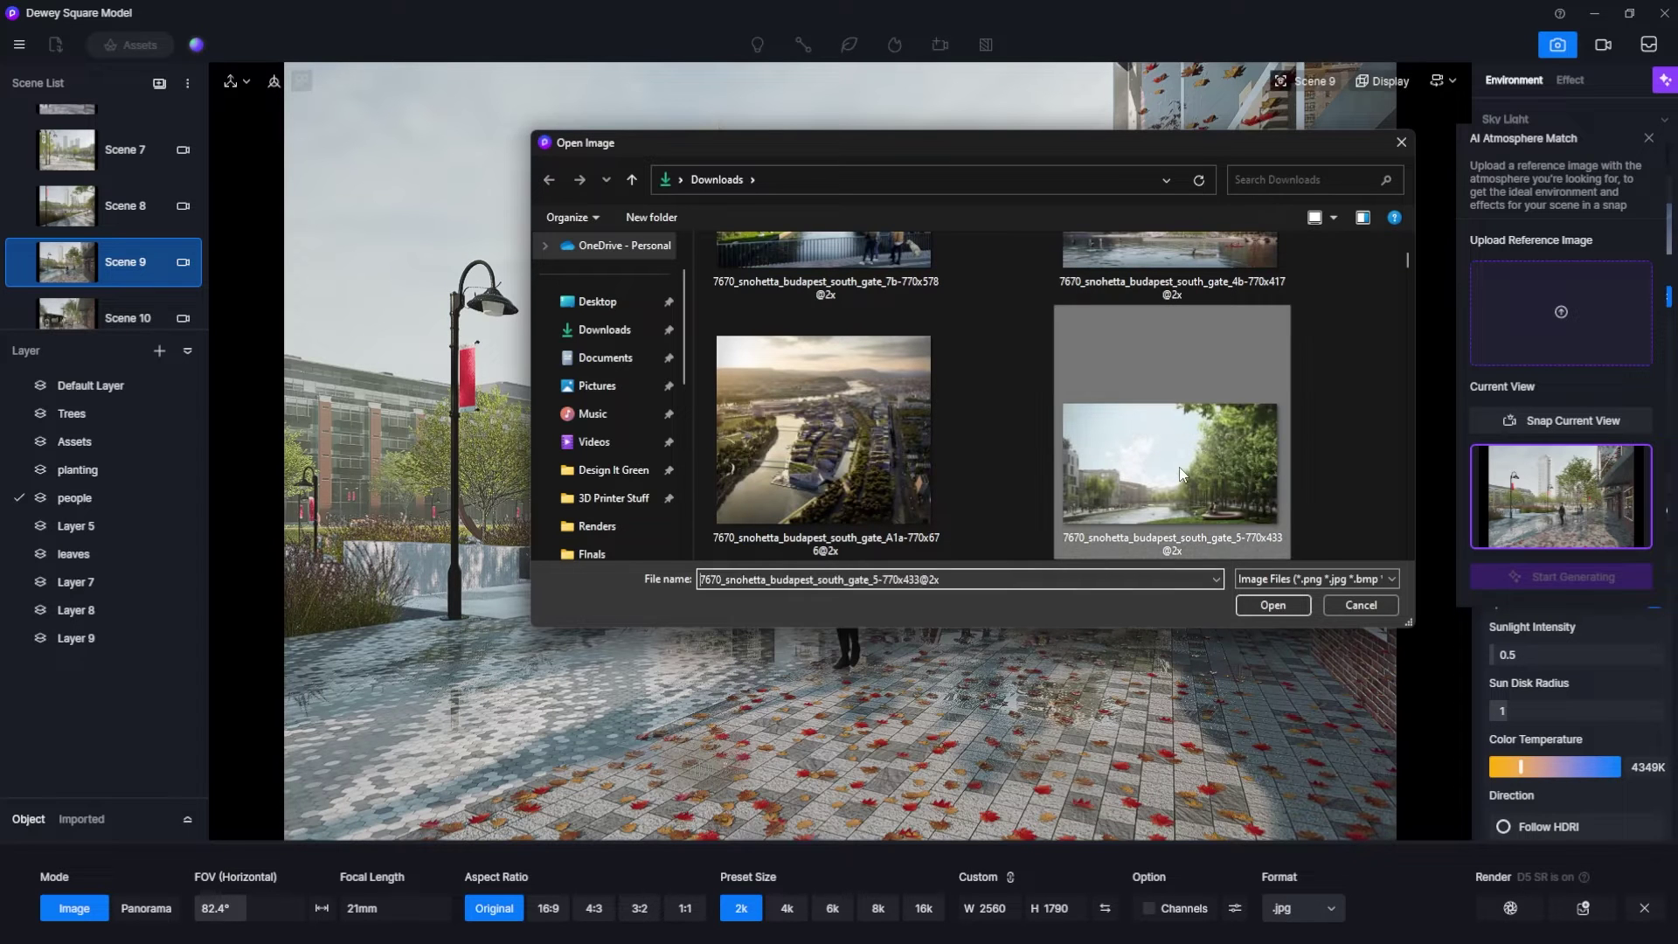
click(1272, 605)
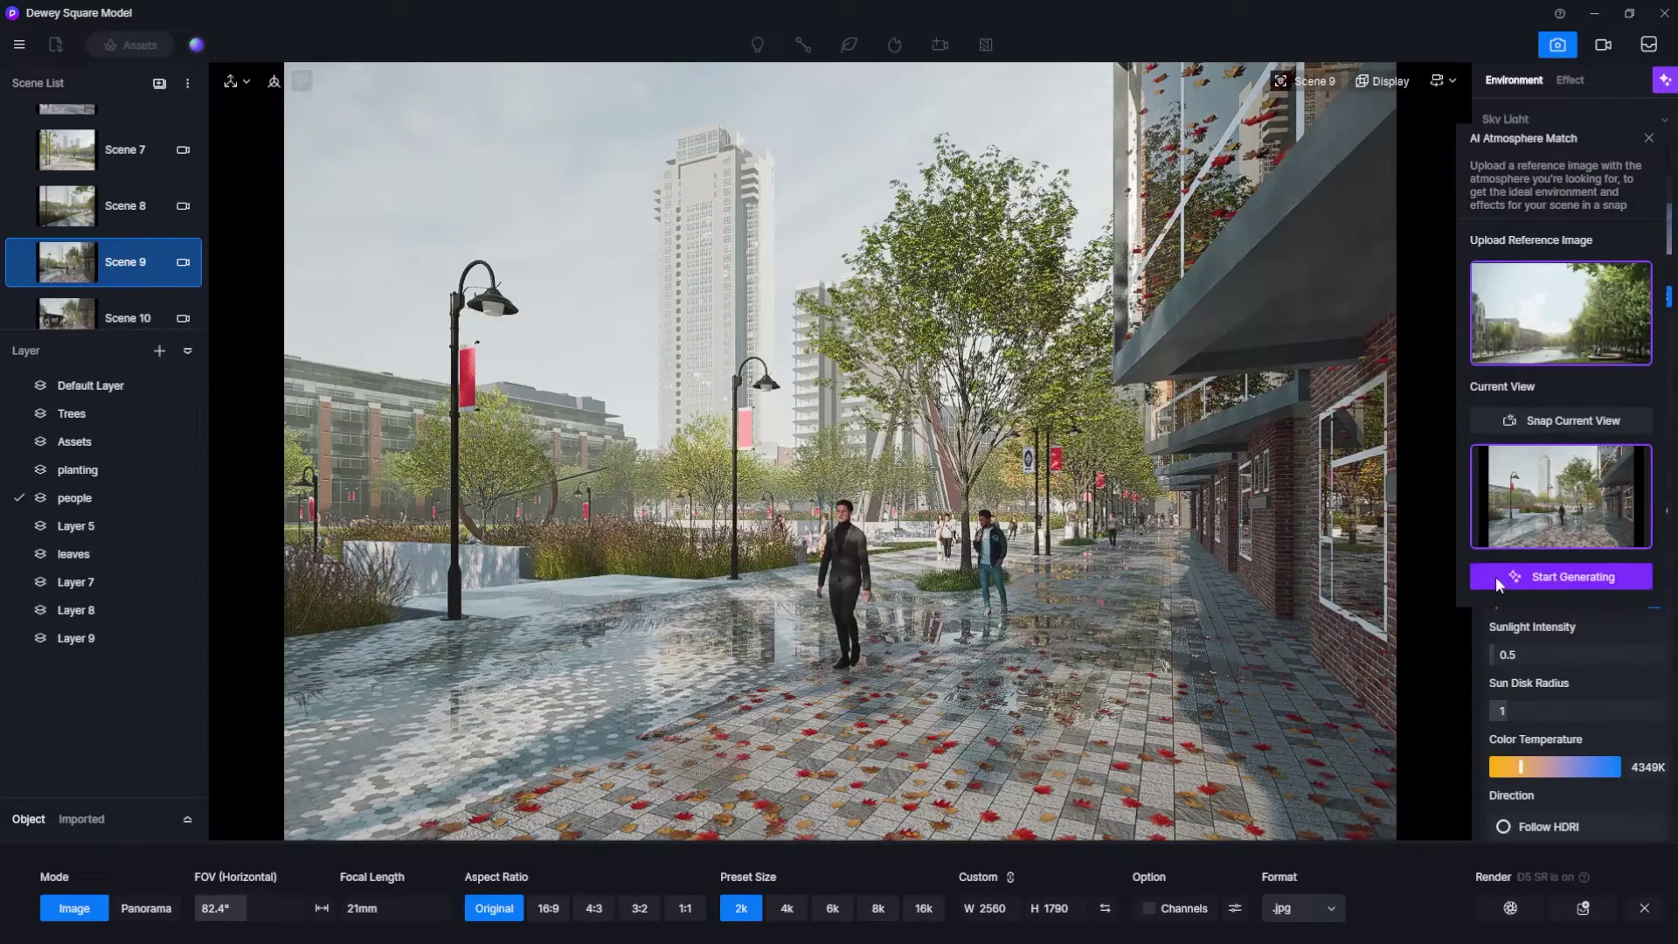
click(1497, 577)
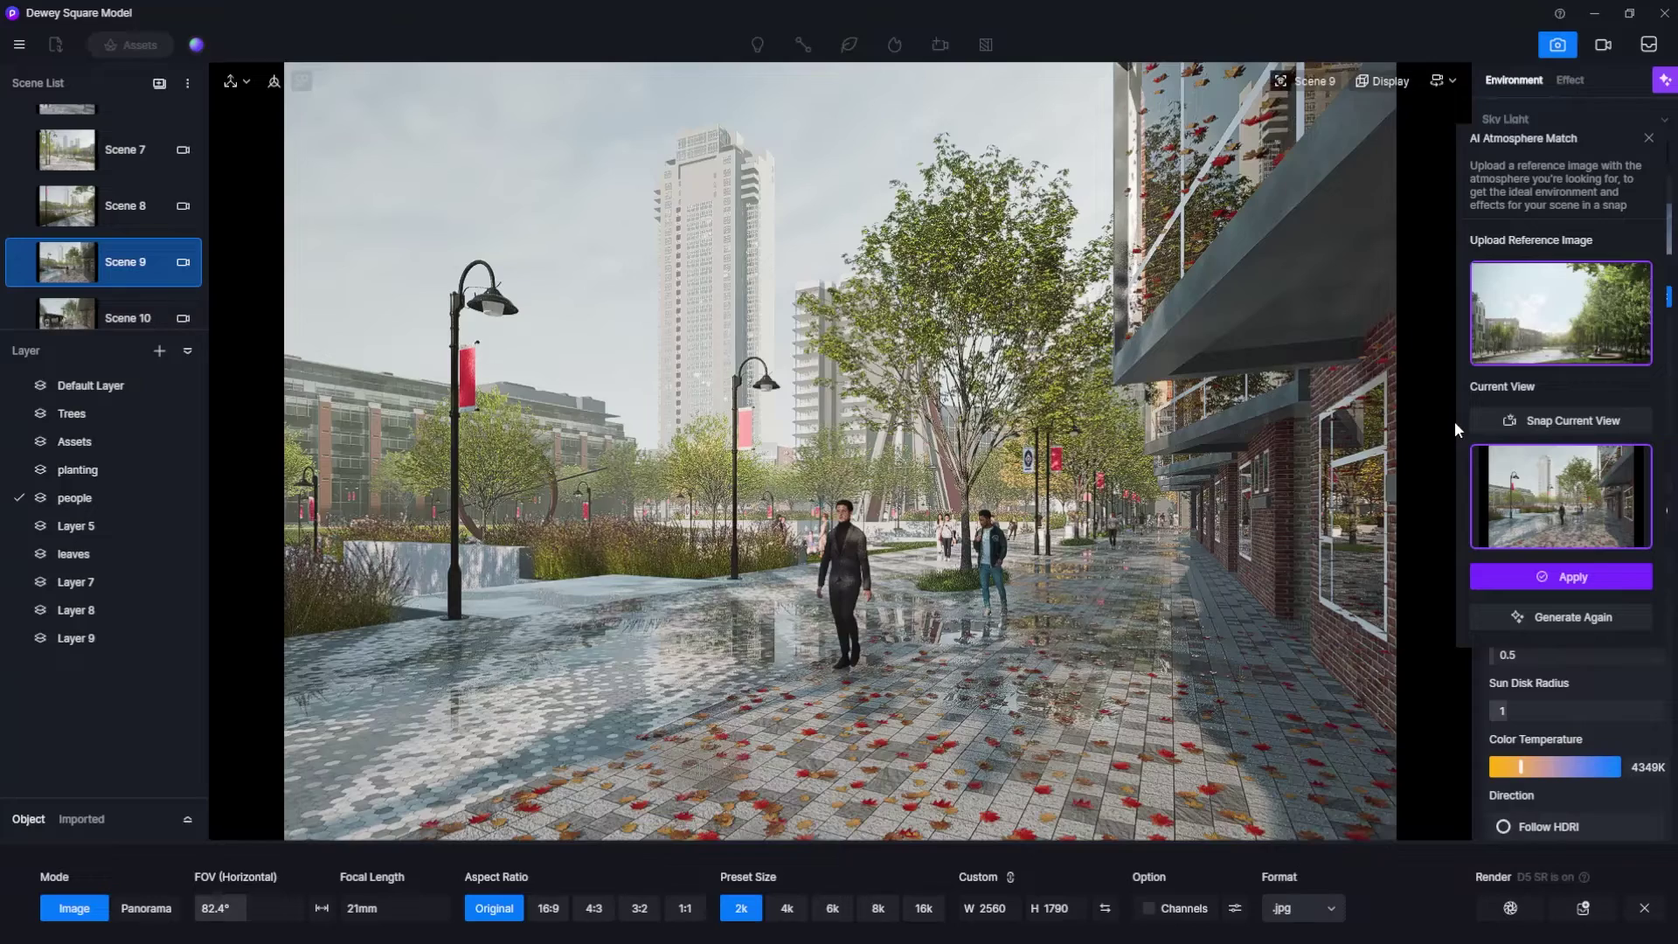
click(1525, 577)
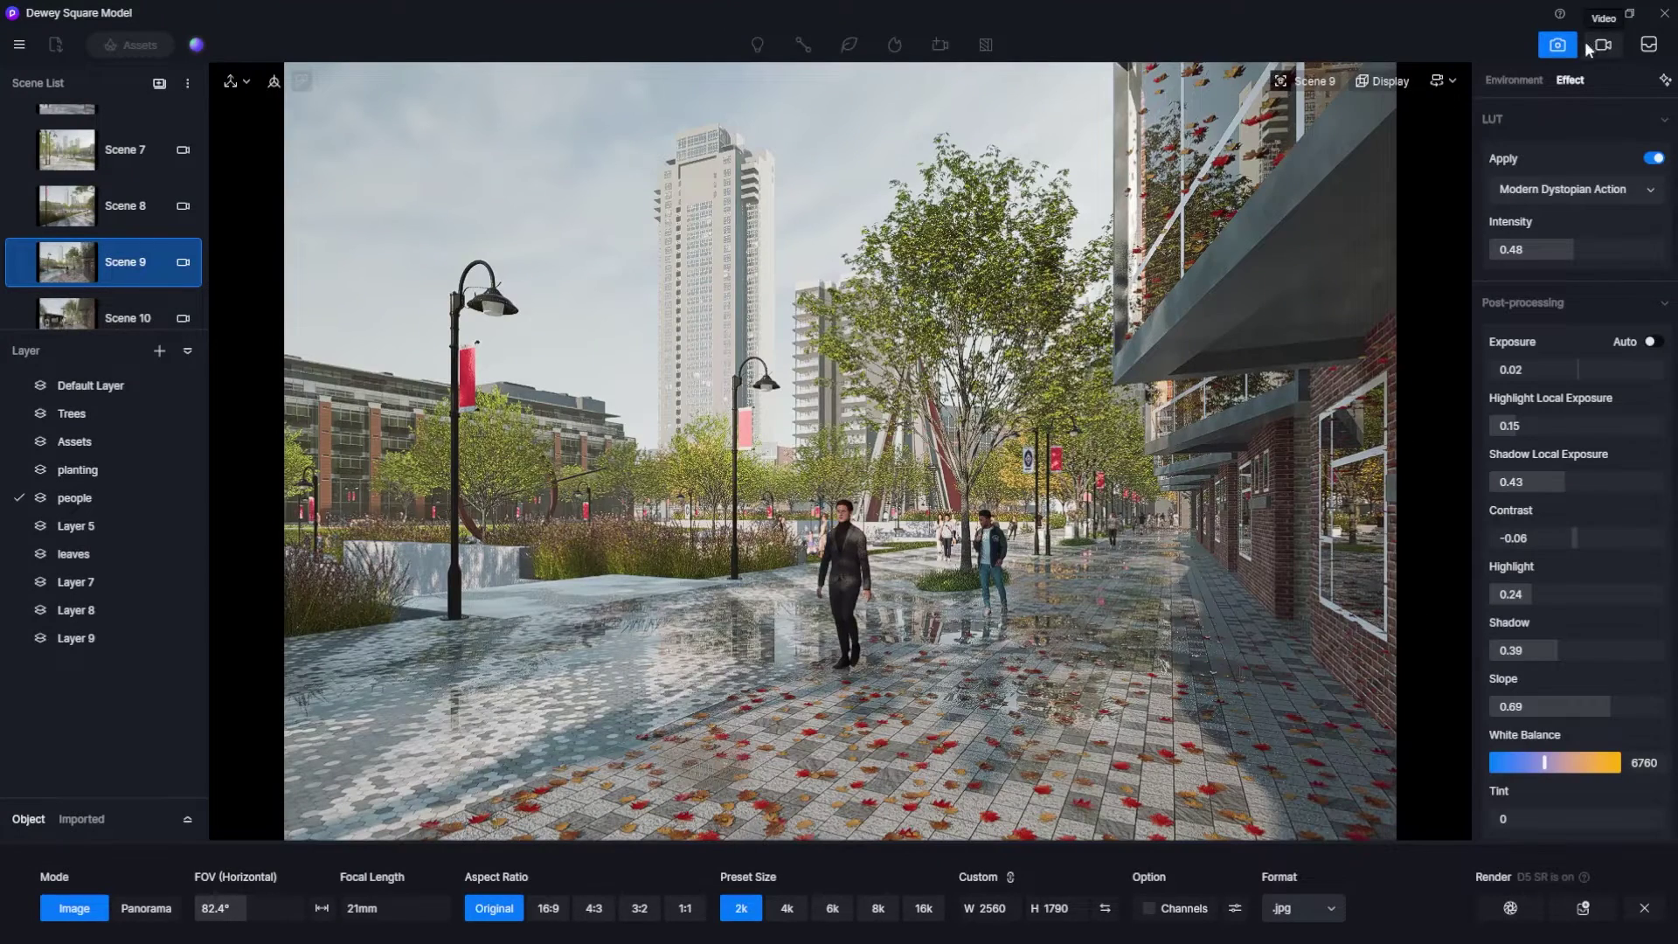
Switch to video mode, add a Slide Up template shot of the current view and play it.
click(1616, 47)
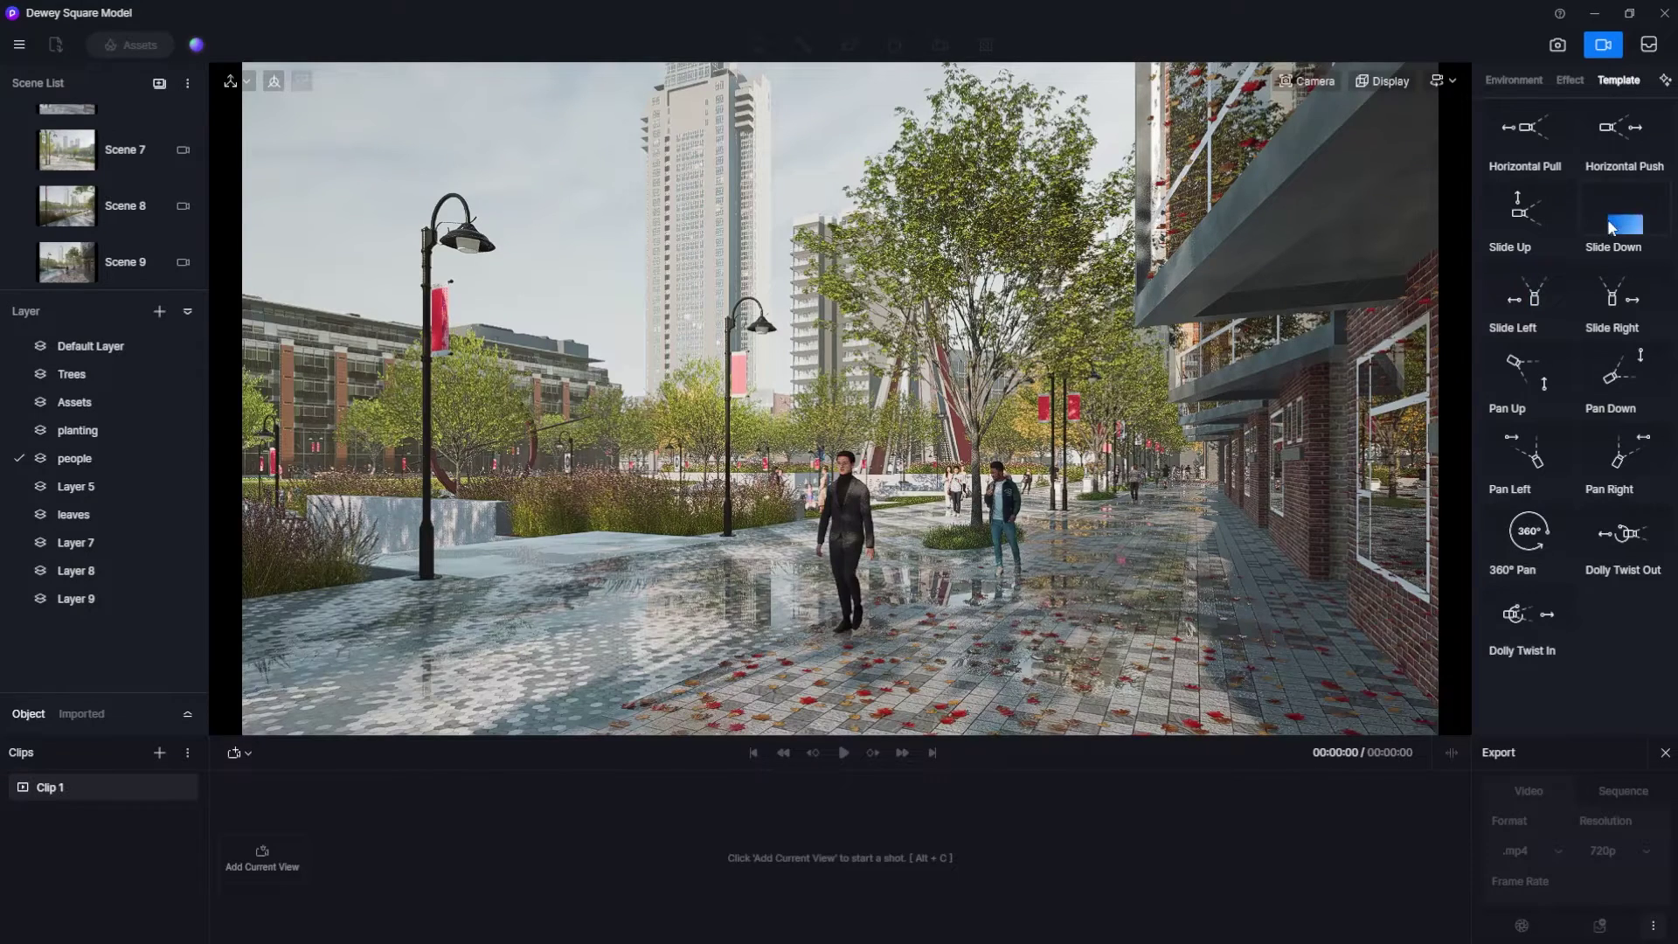
click(1541, 214)
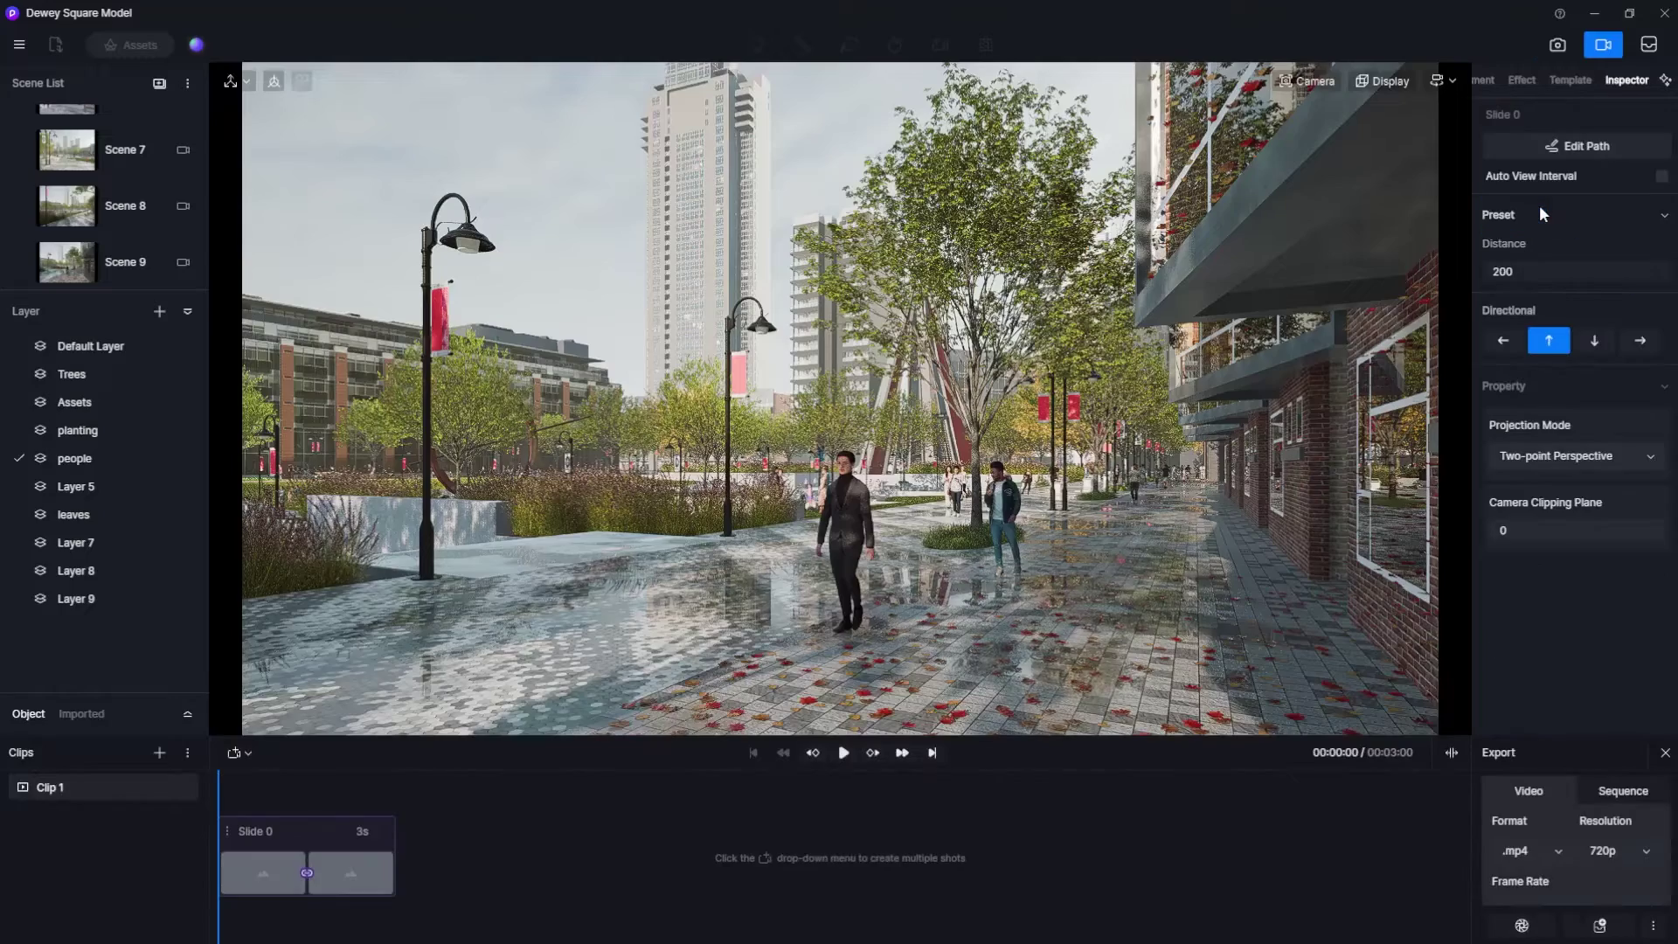
key(space)
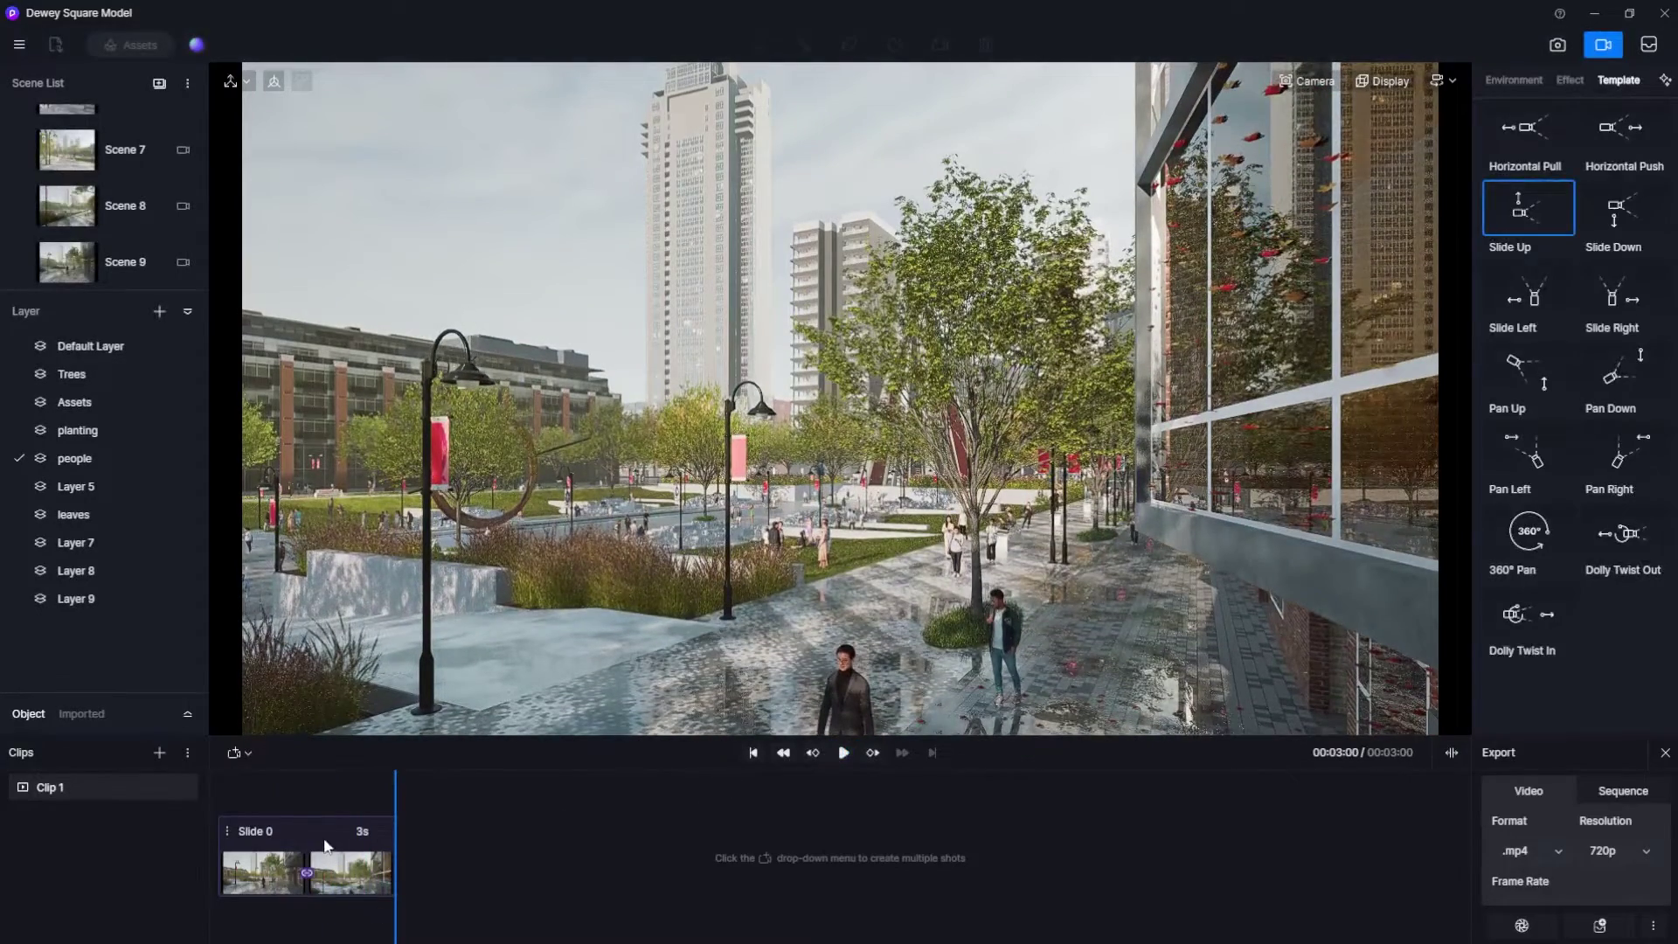
Set the Slide Up shot's distance to 100 and replay the clip from its start.
click(324, 841)
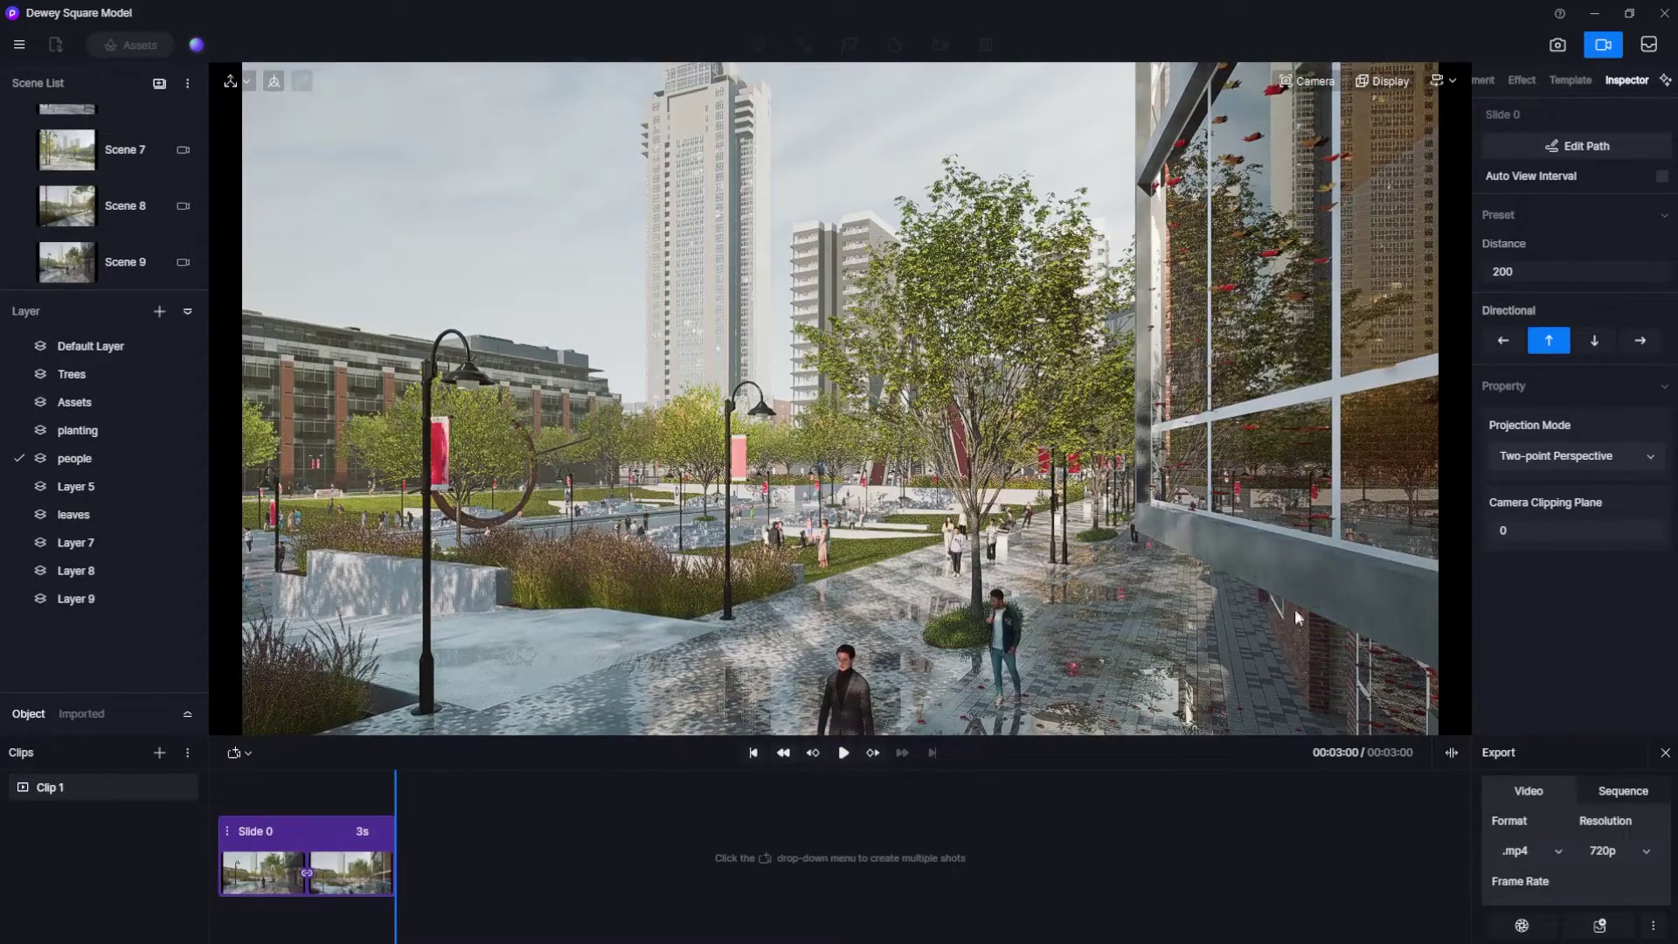
drag(1526, 272, 1514, 271)
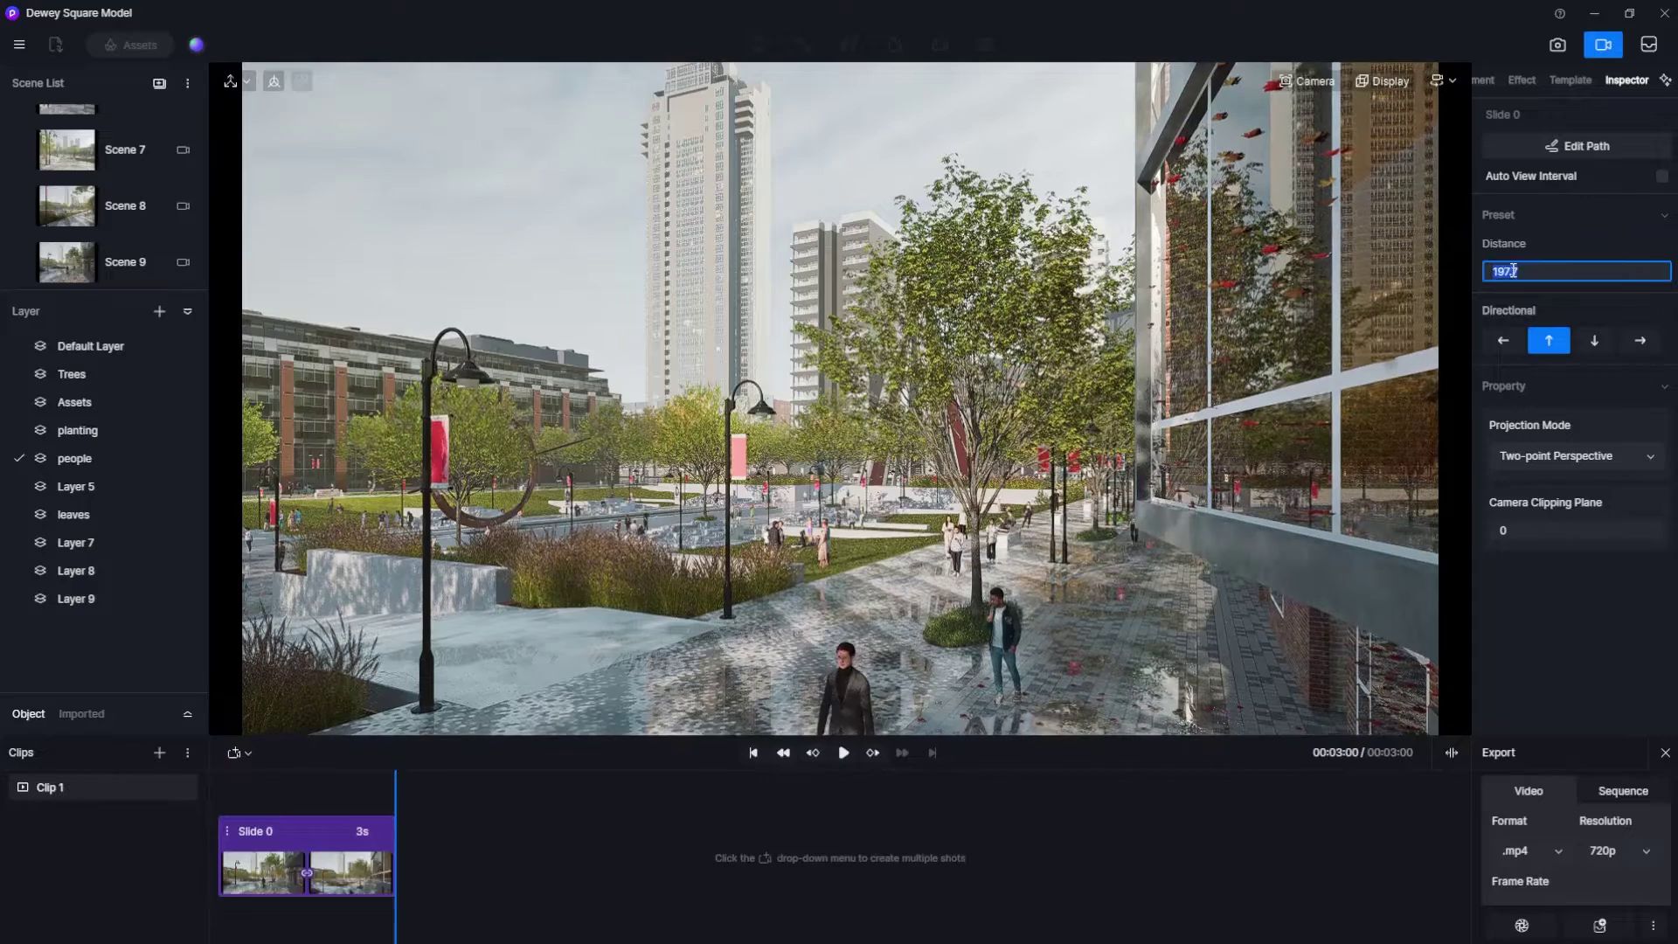
text(100)
key(Return)
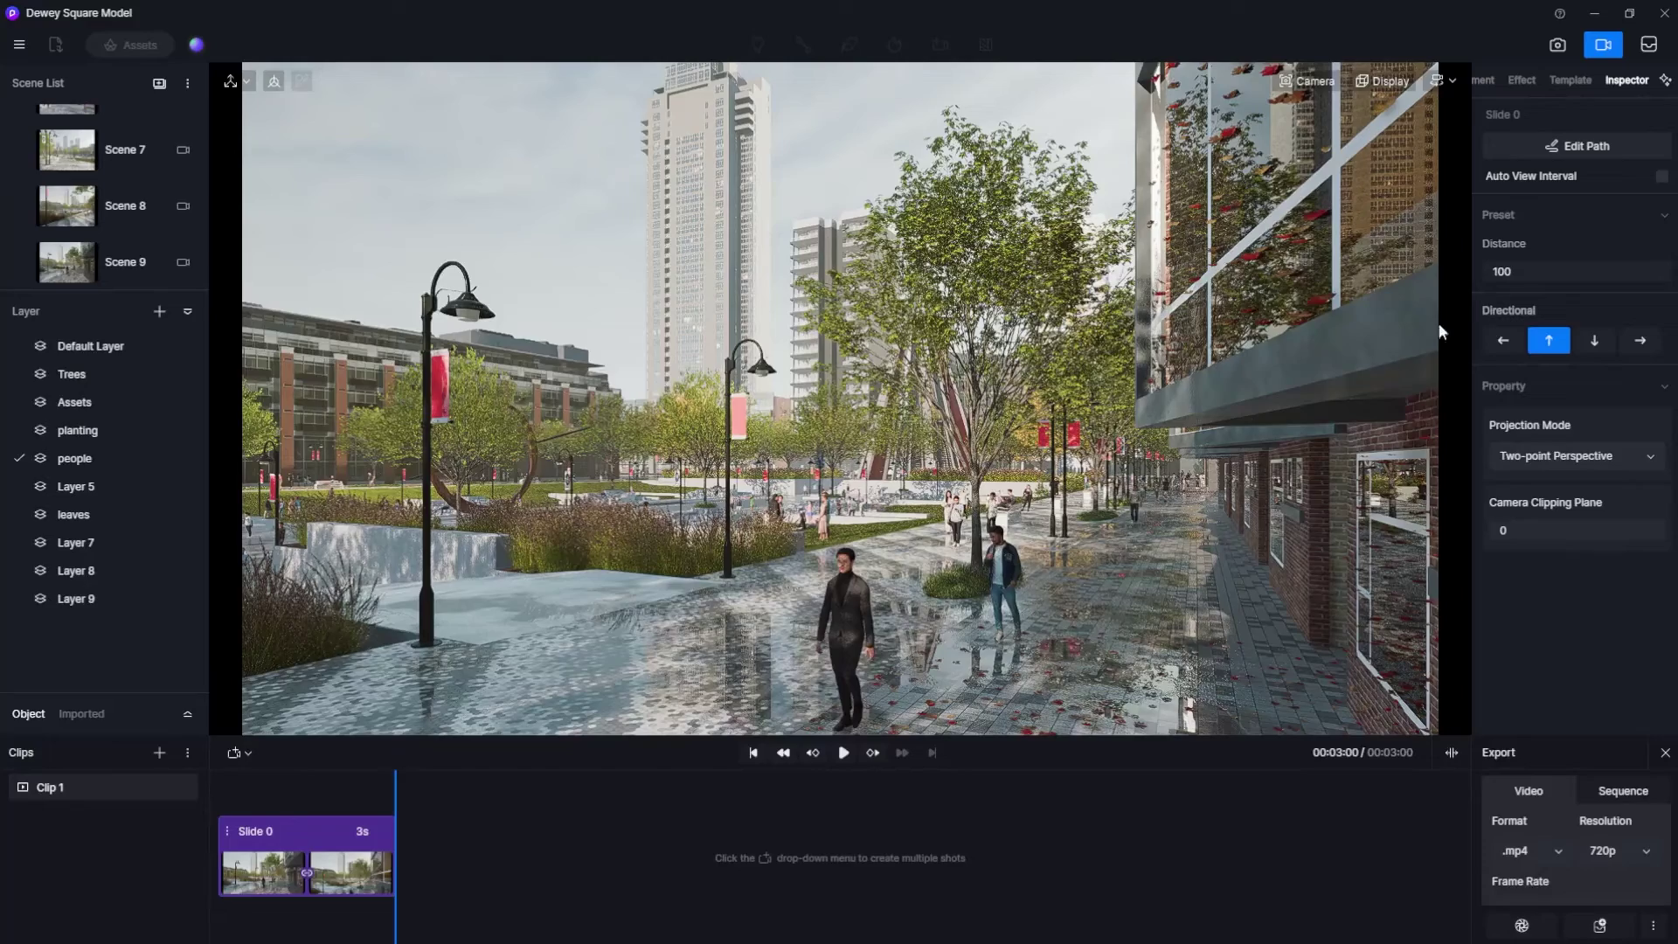
drag(398, 782, 198, 800)
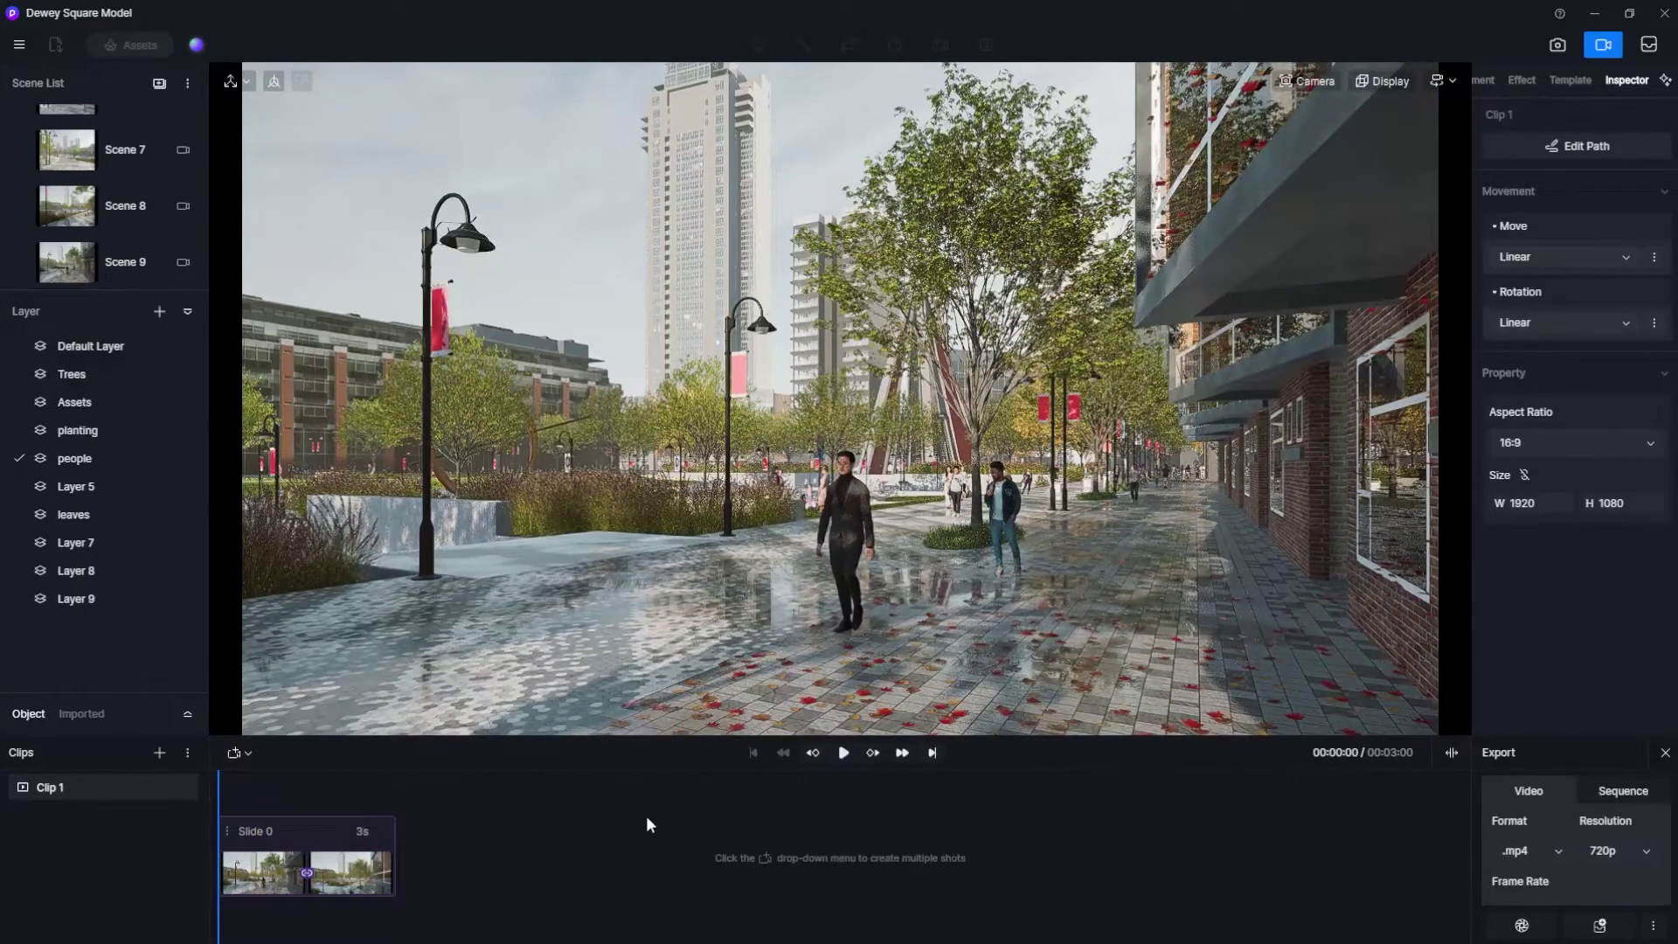
key(space)
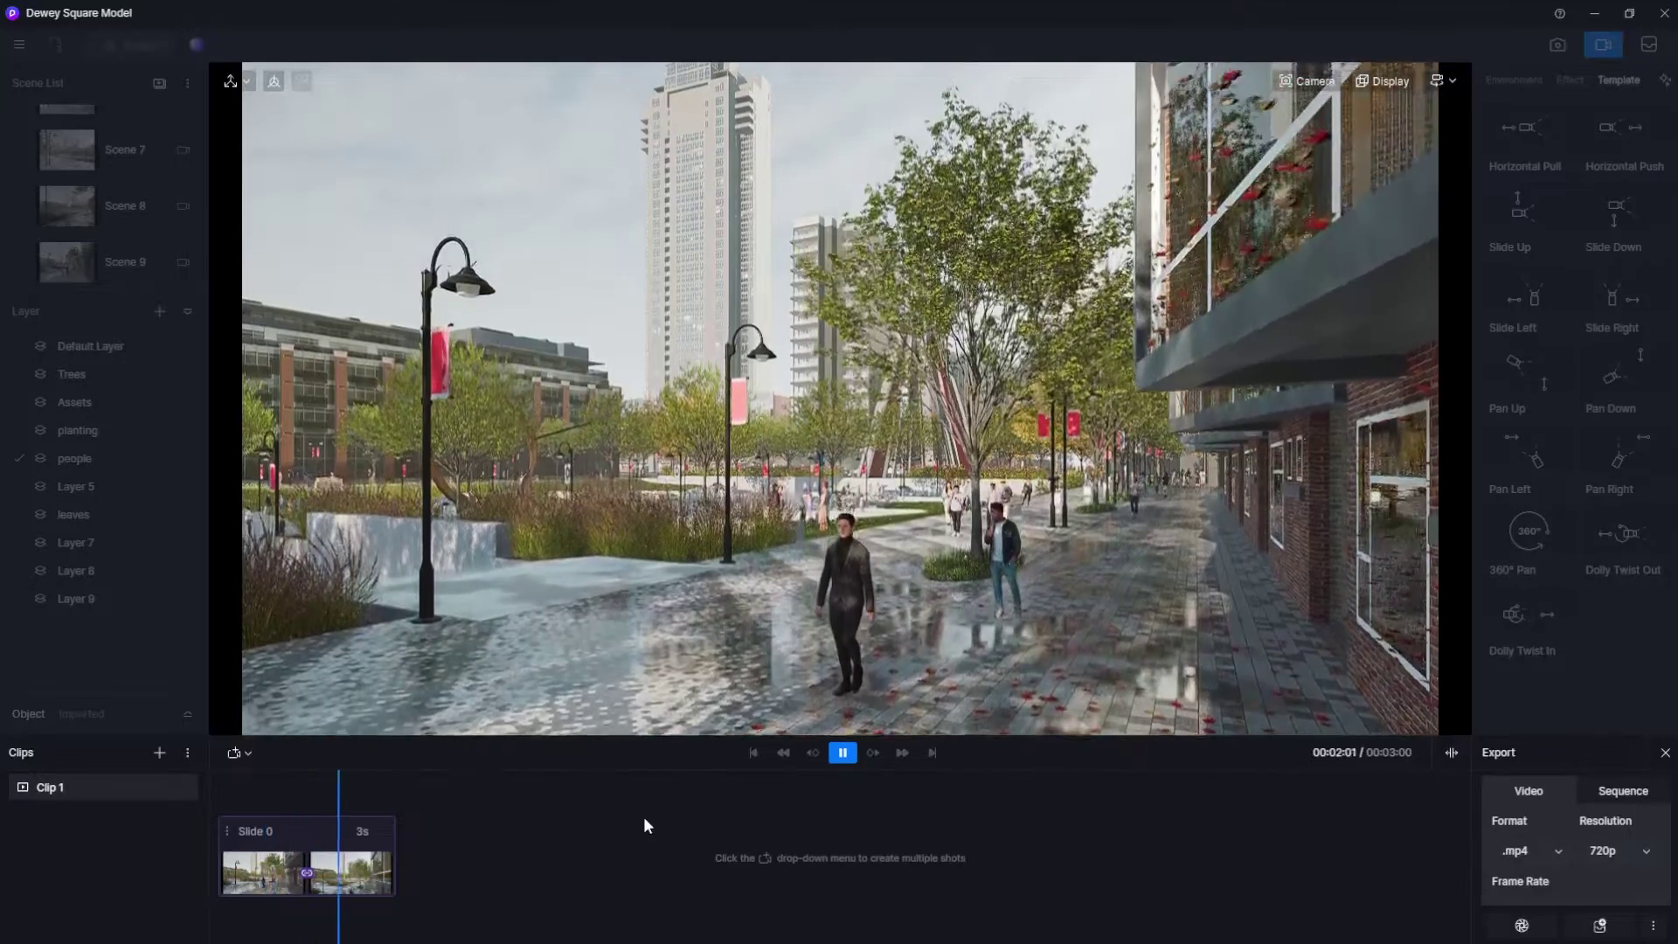
Select the slide shot midway through the clip and open its camera path for editing.
drag(395, 778, 304, 848)
click(306, 844)
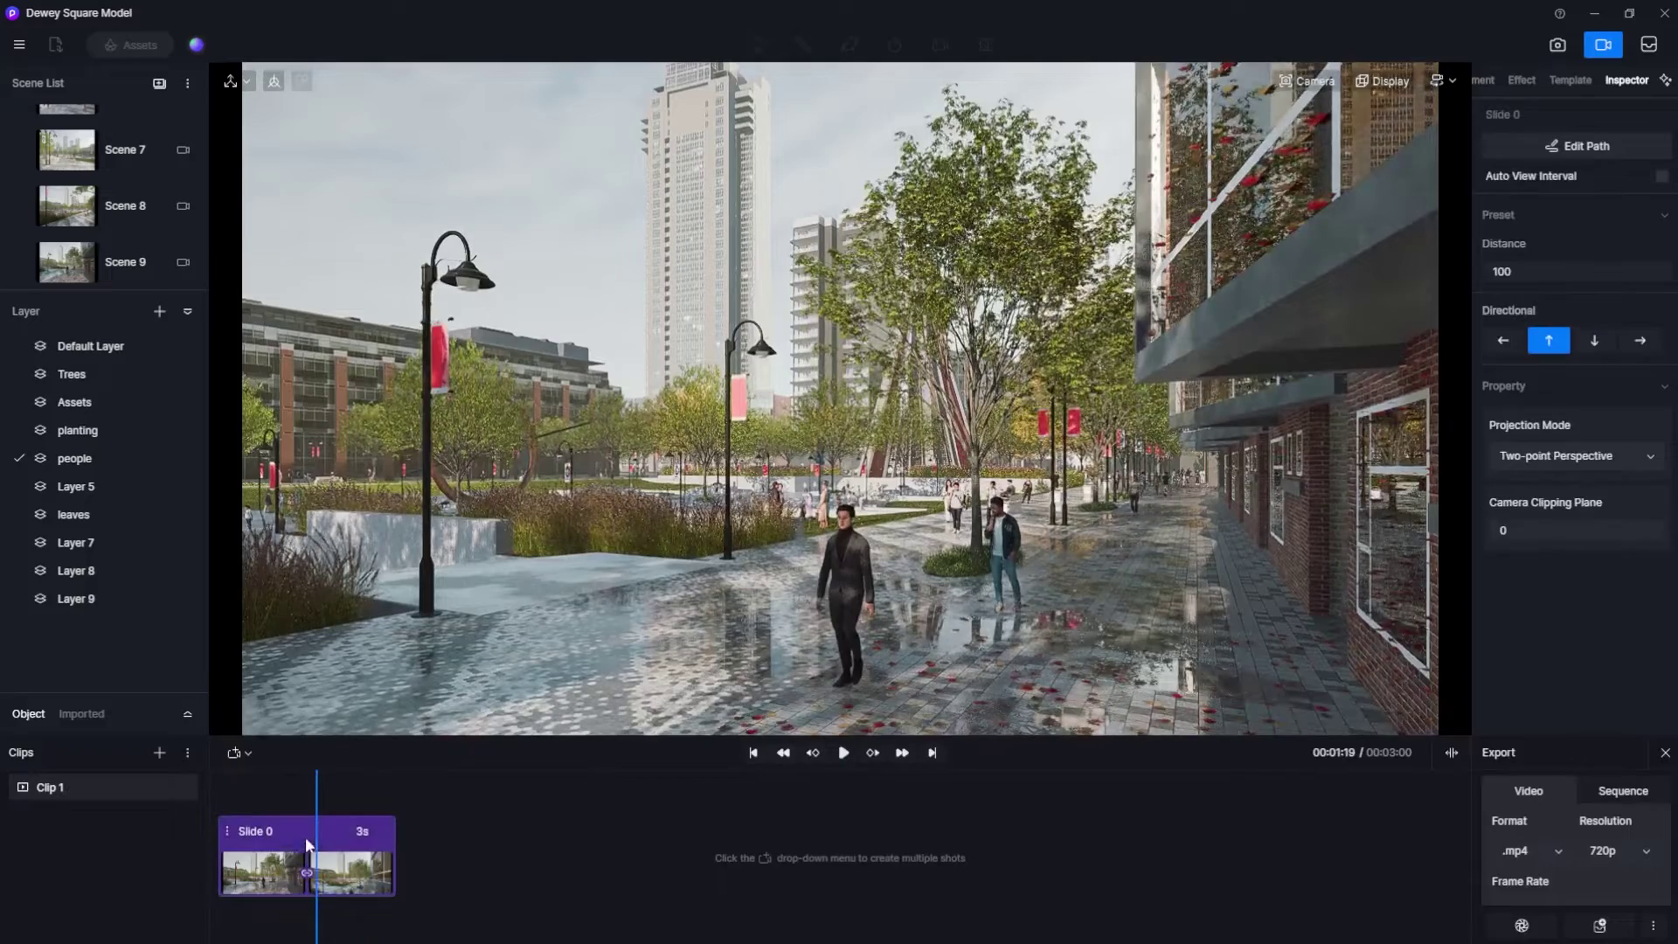
click(1533, 148)
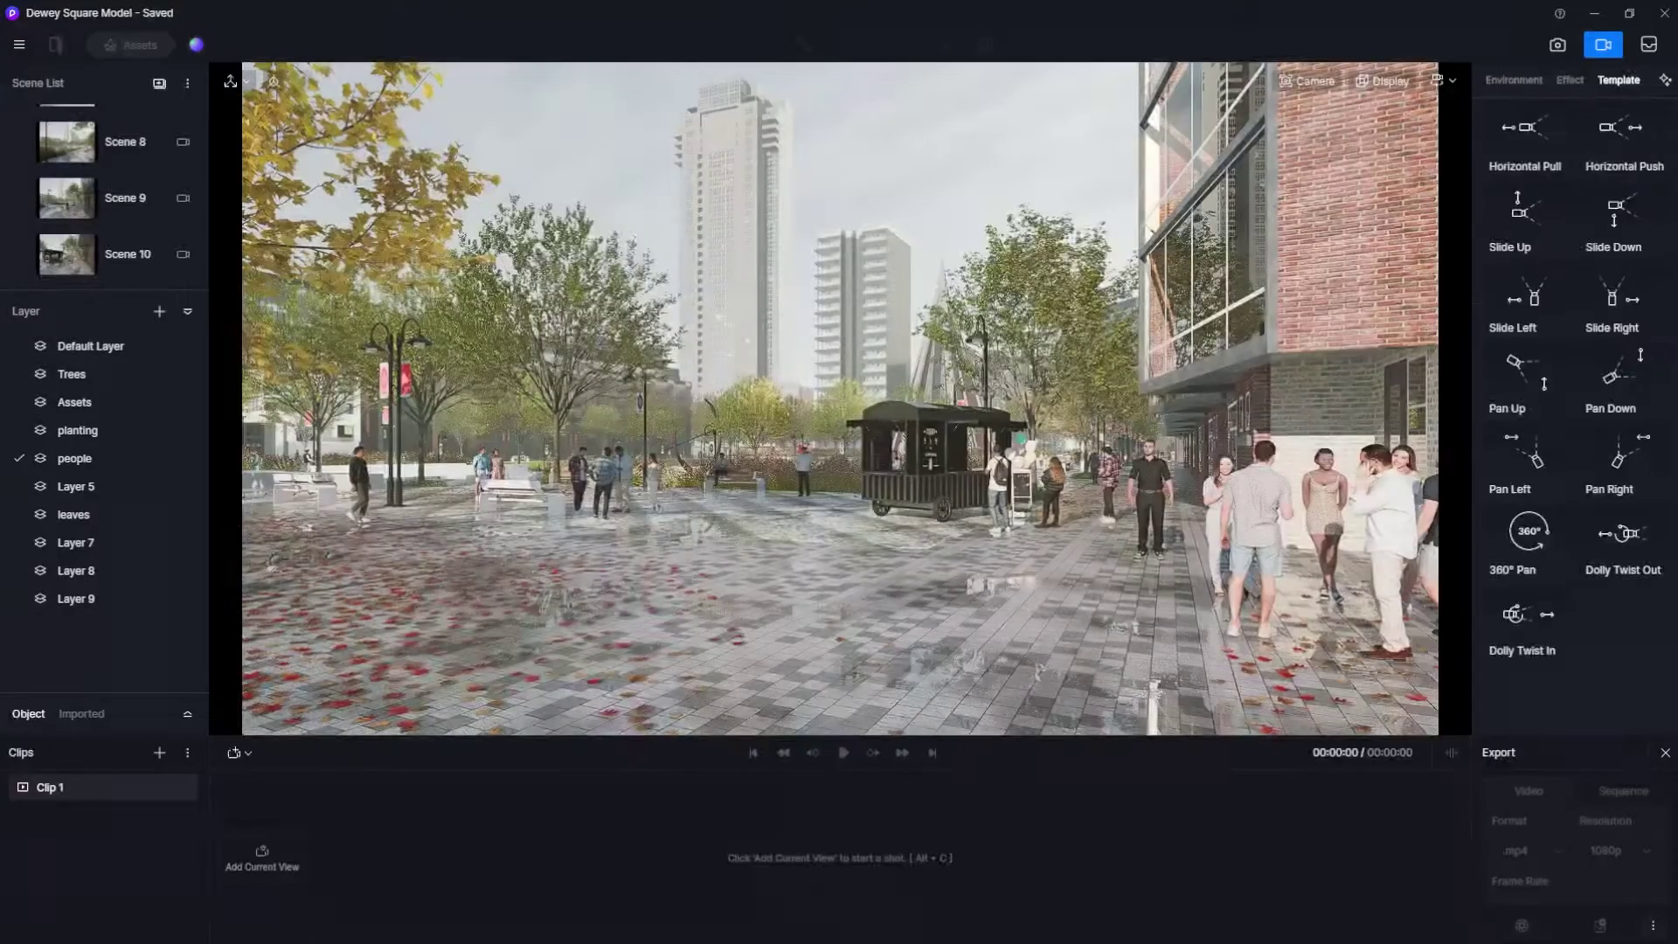
Start a new shot from the current plaza view and add a second view beside the frozen yogurt cart.
click(281, 863)
key(w)
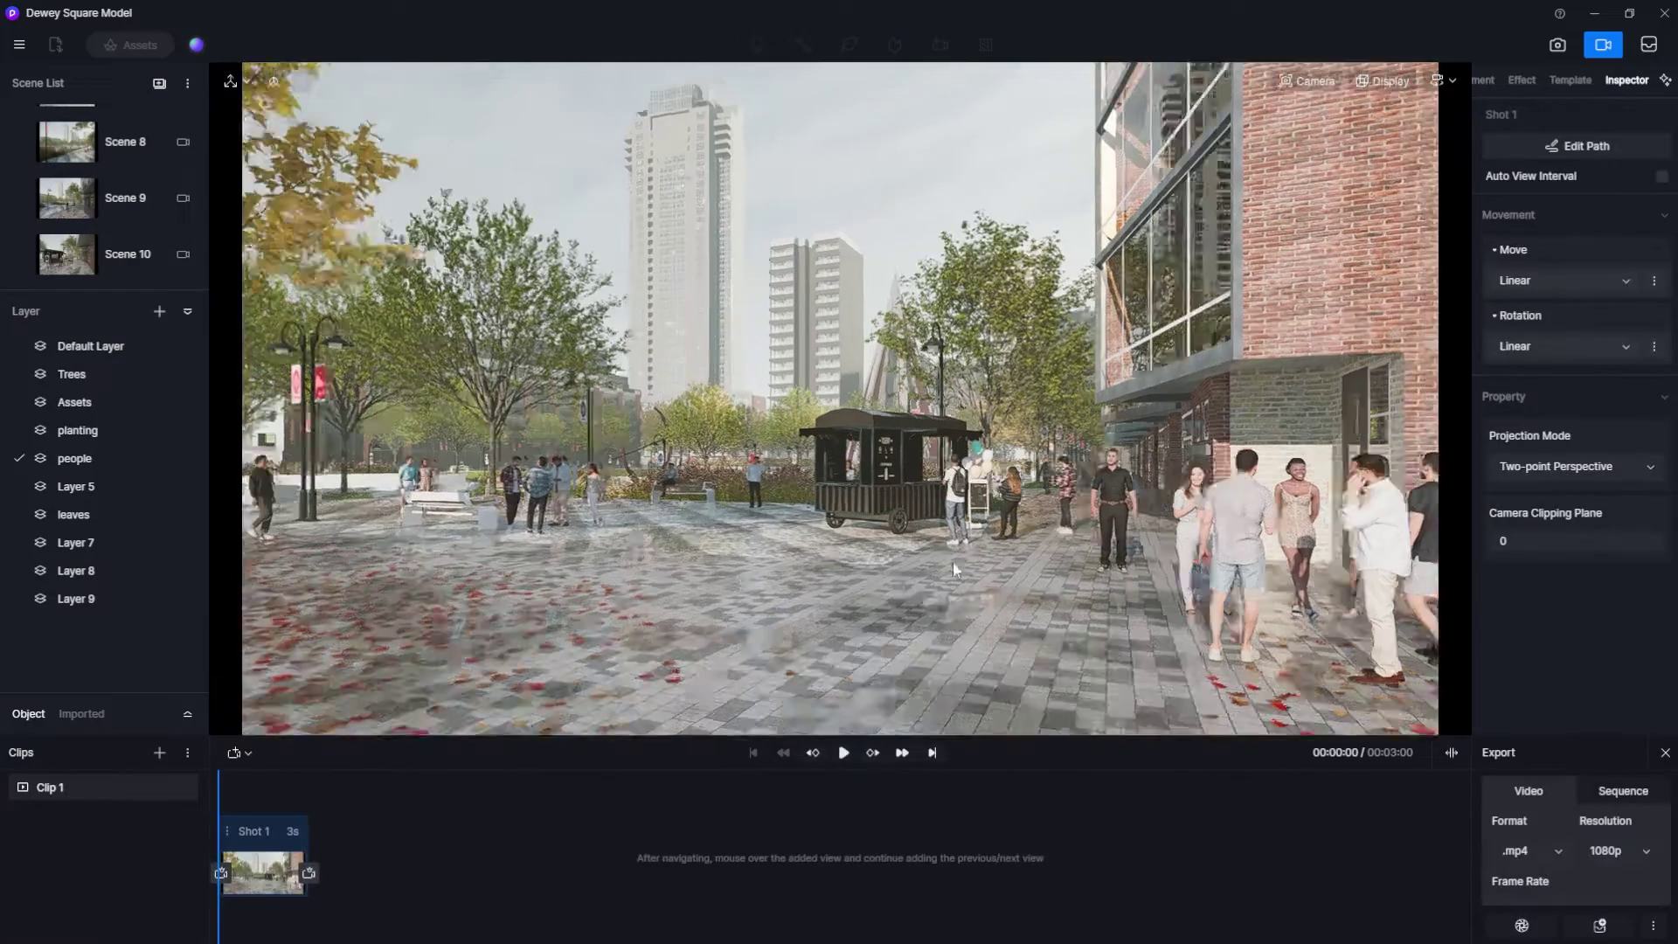
key(w)
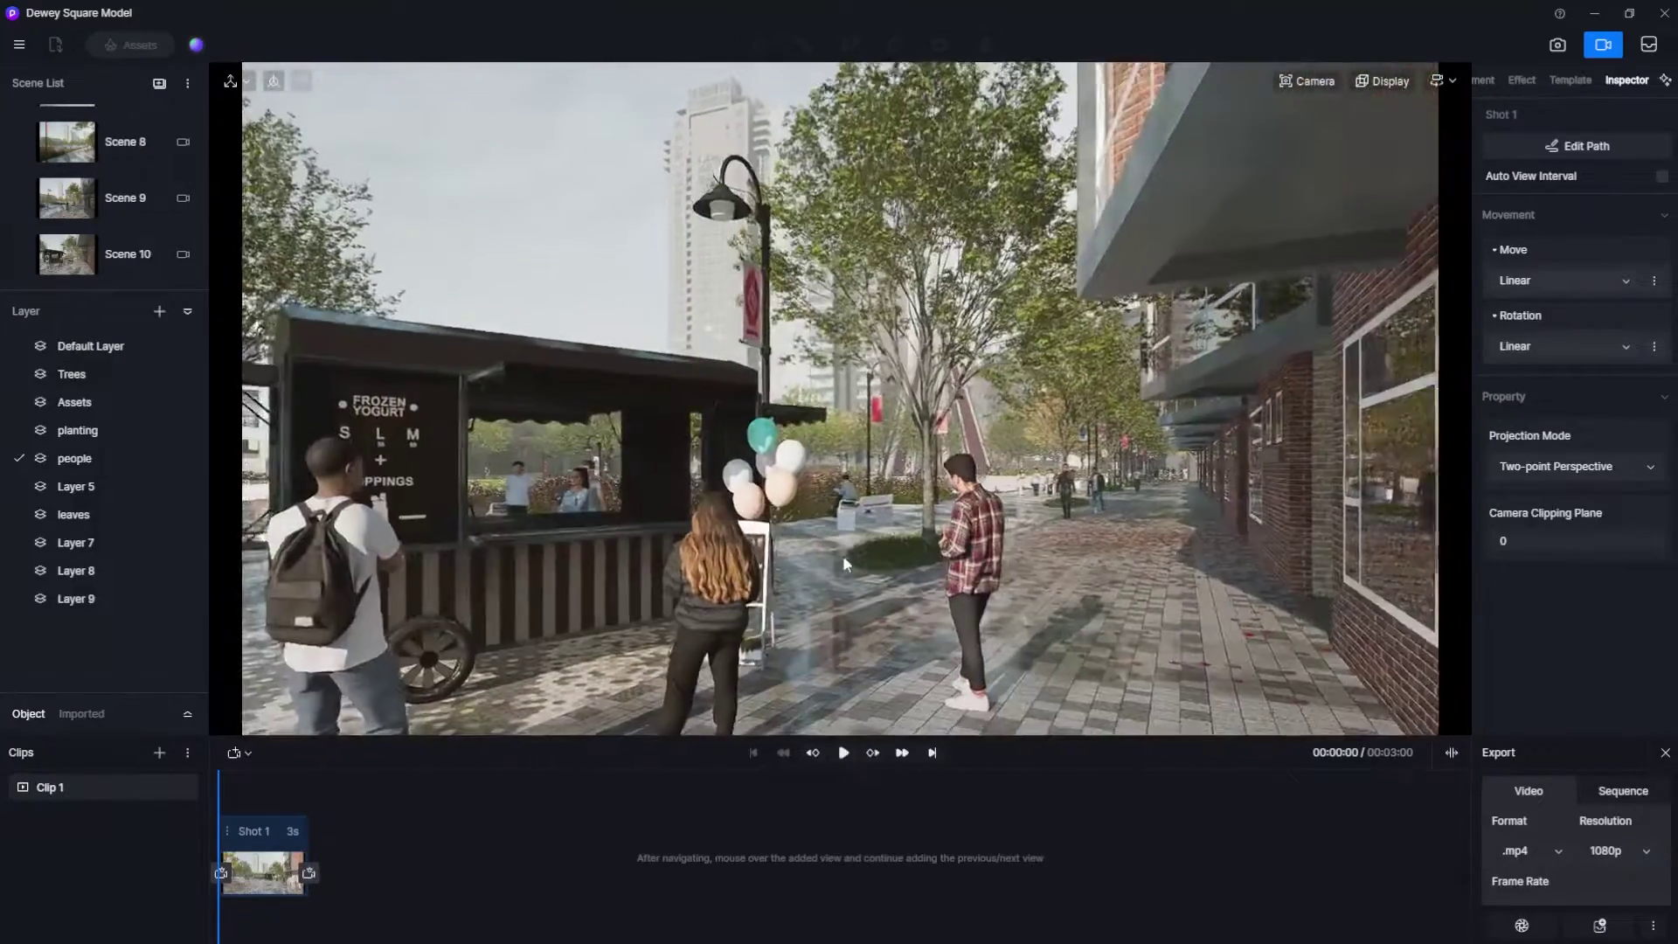
key(a)
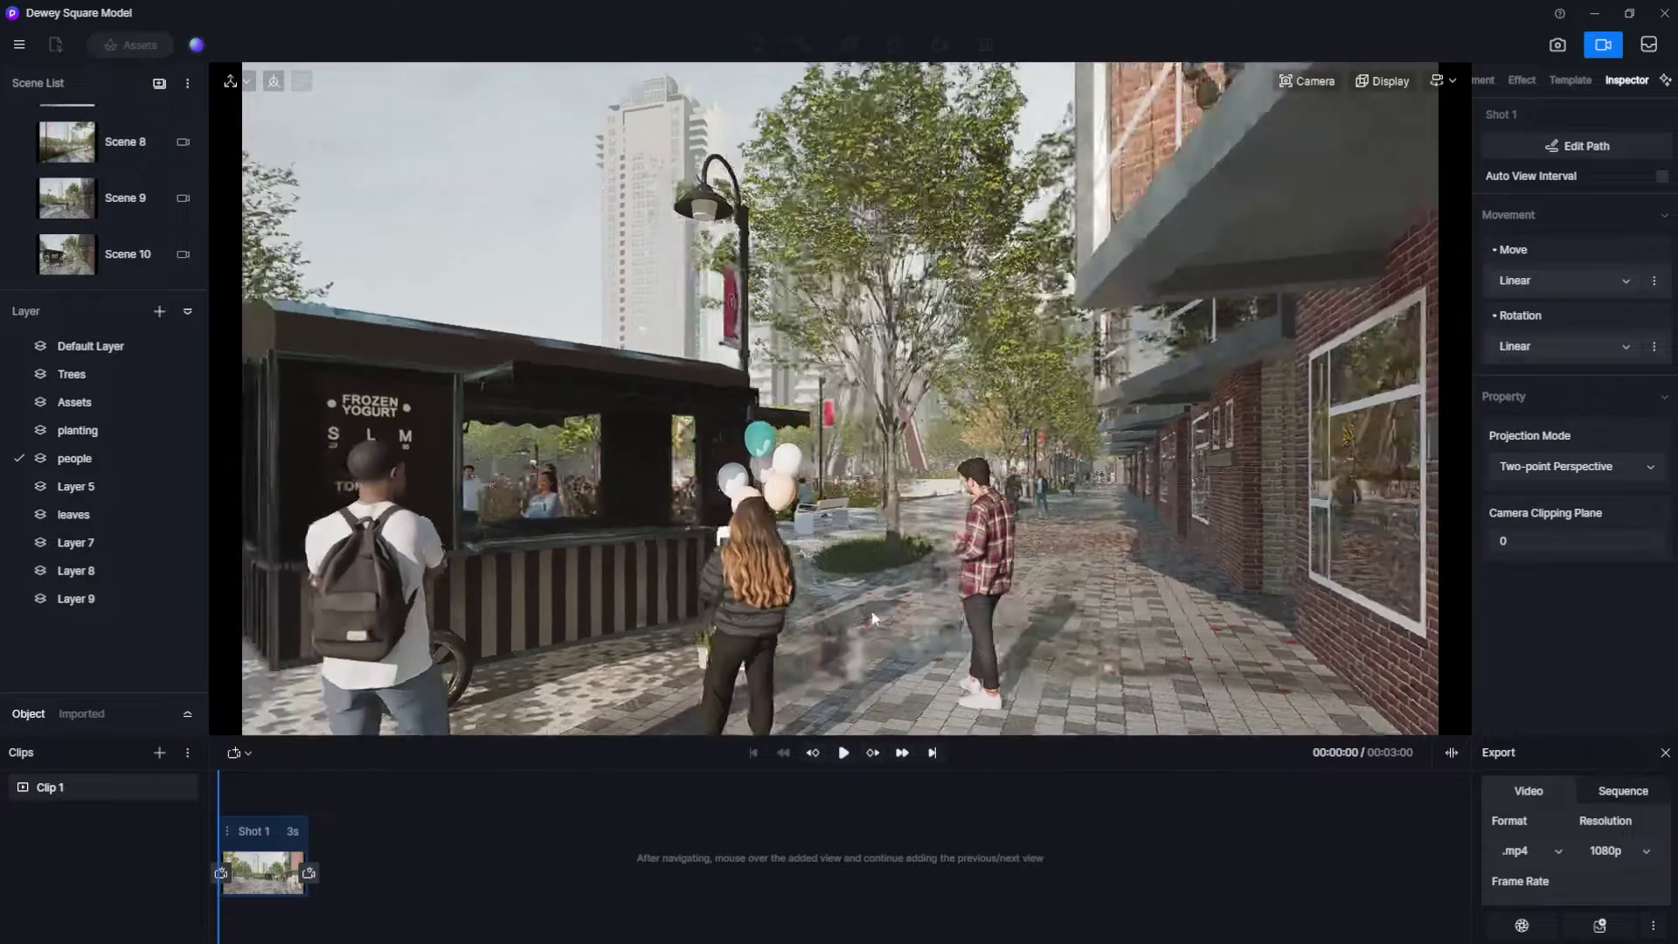
click(309, 872)
Extend the shot with views of the brick-building walkway, the double street lamp plaza and the ring sculpture.
key(w)
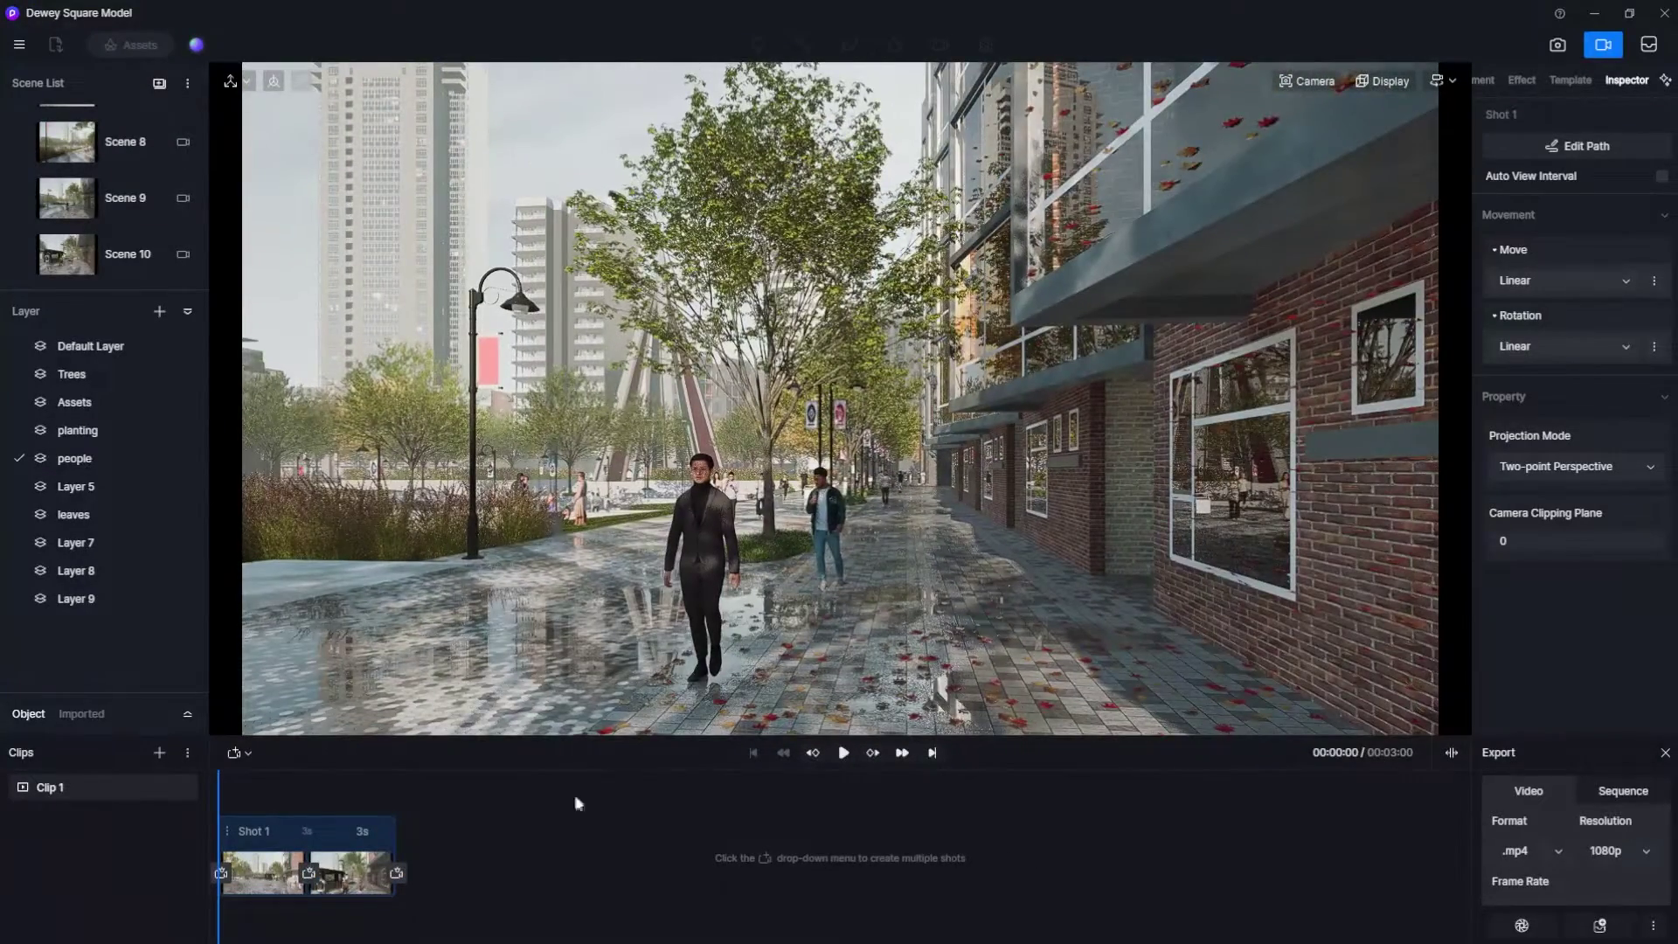
click(397, 872)
right_drag(894, 578, 568, 665)
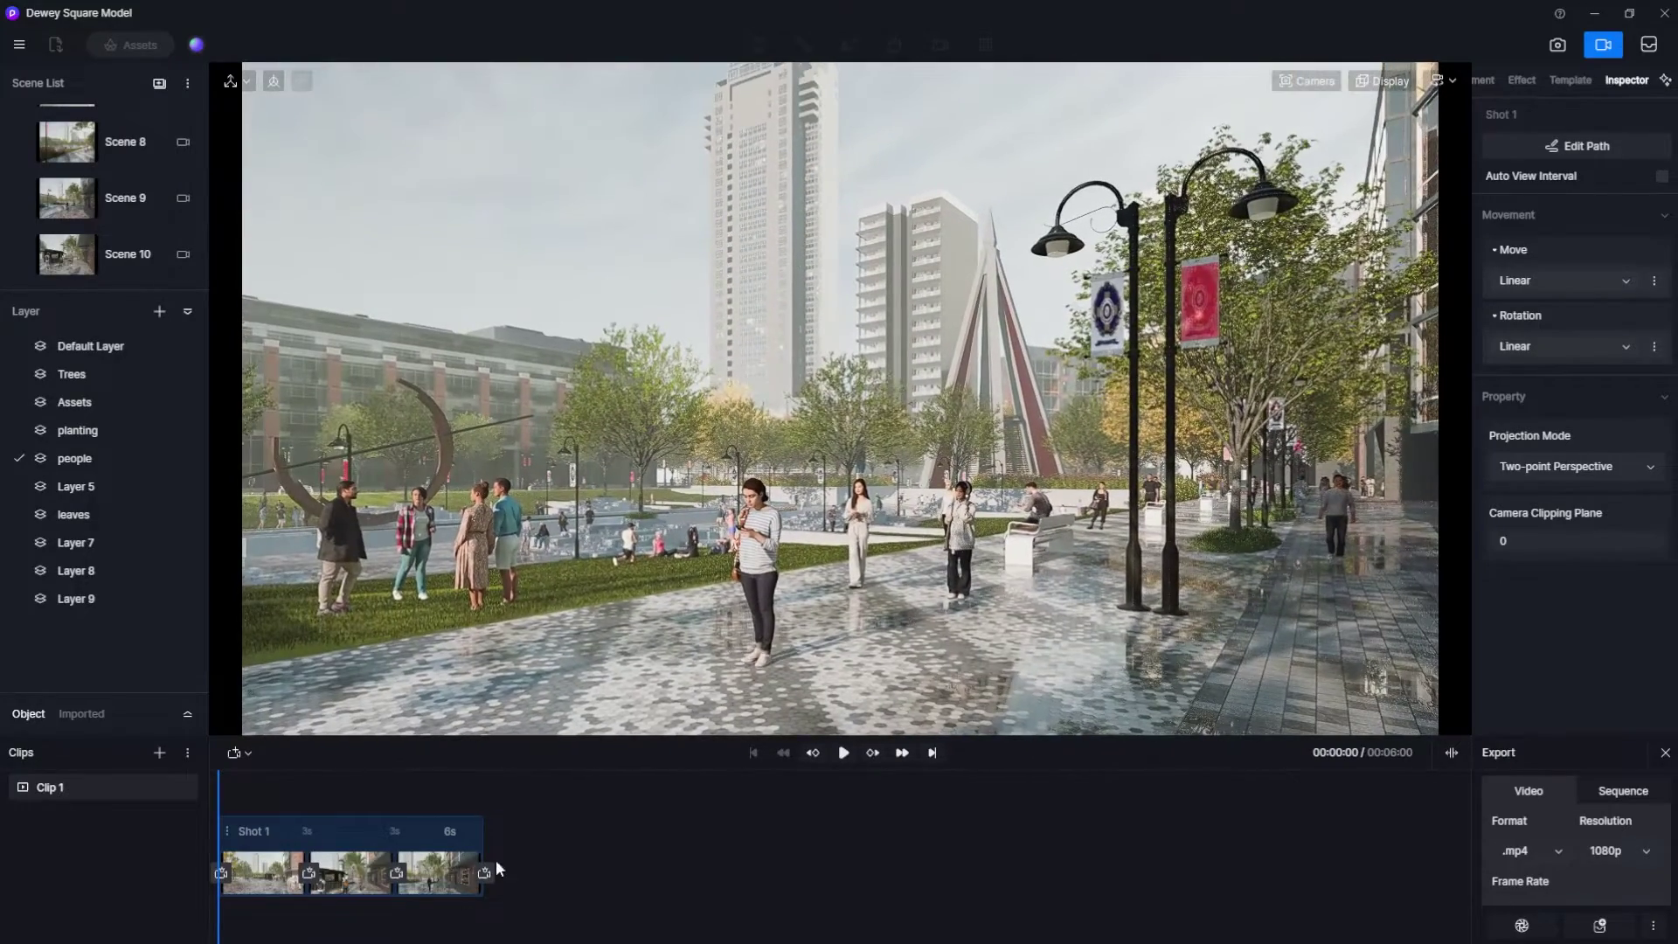
click(484, 873)
mouse_move(727, 623)
right_down()
mouse_move(402, 679)
mouse_move(355, 651)
mouse_move(558, 577)
mouse_move(564, 682)
right_up()
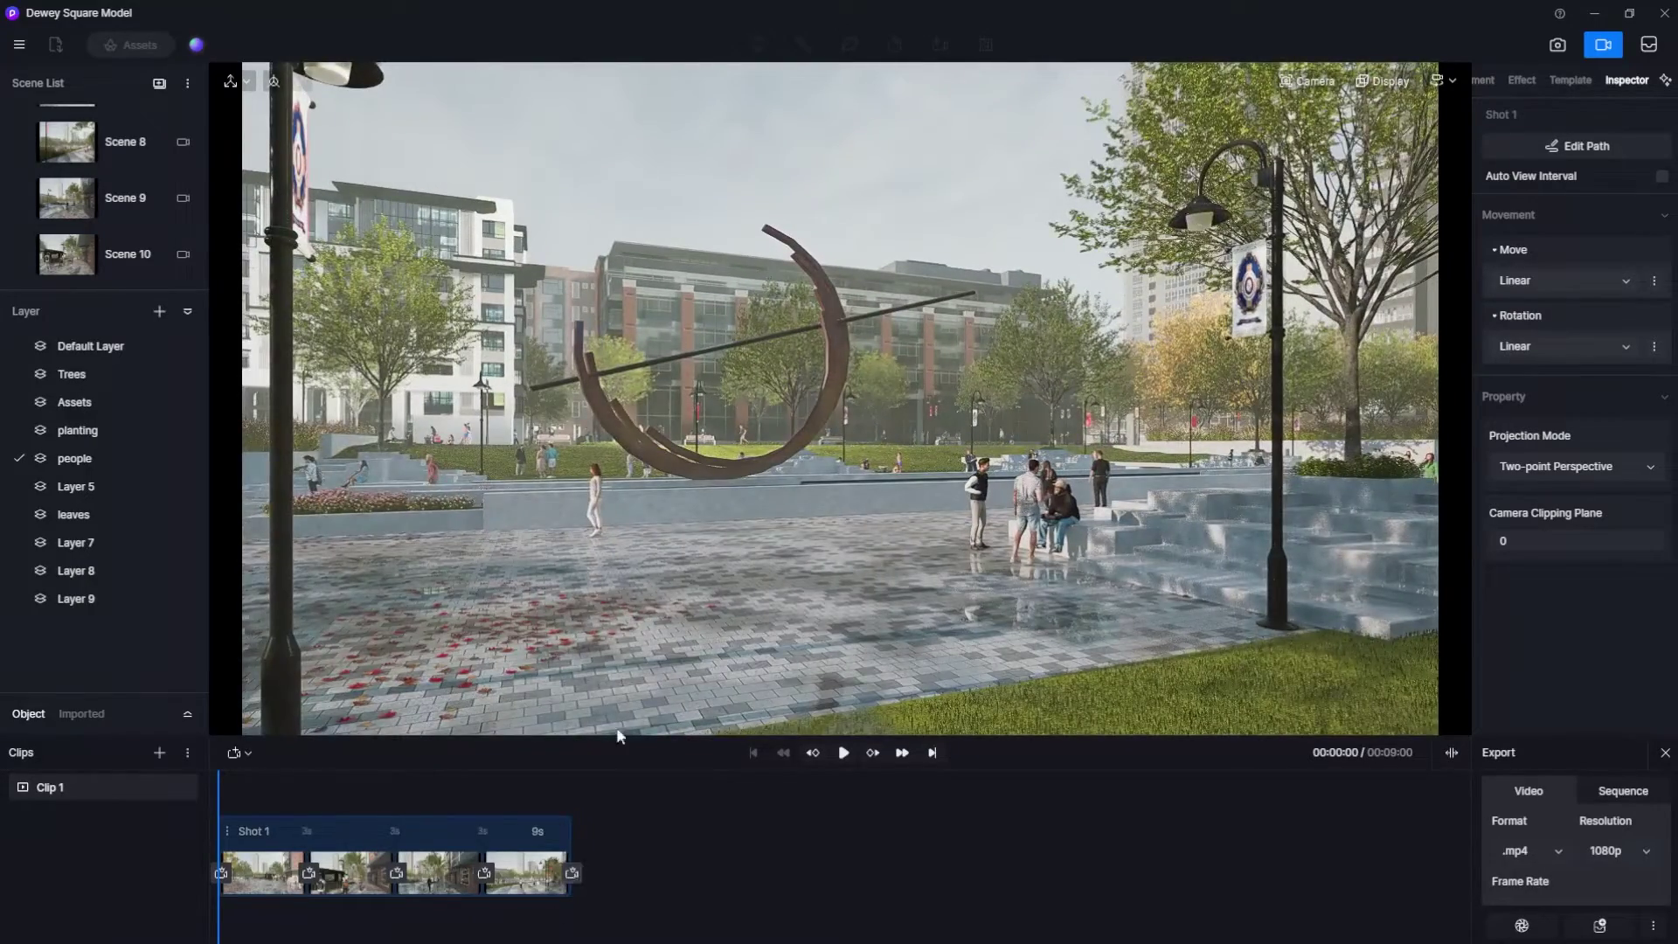
click(572, 873)
Select the camera path's starting point, return the clip to its start and nudge the point's curve handle over the road.
right_drag(610, 631, 1294, 580)
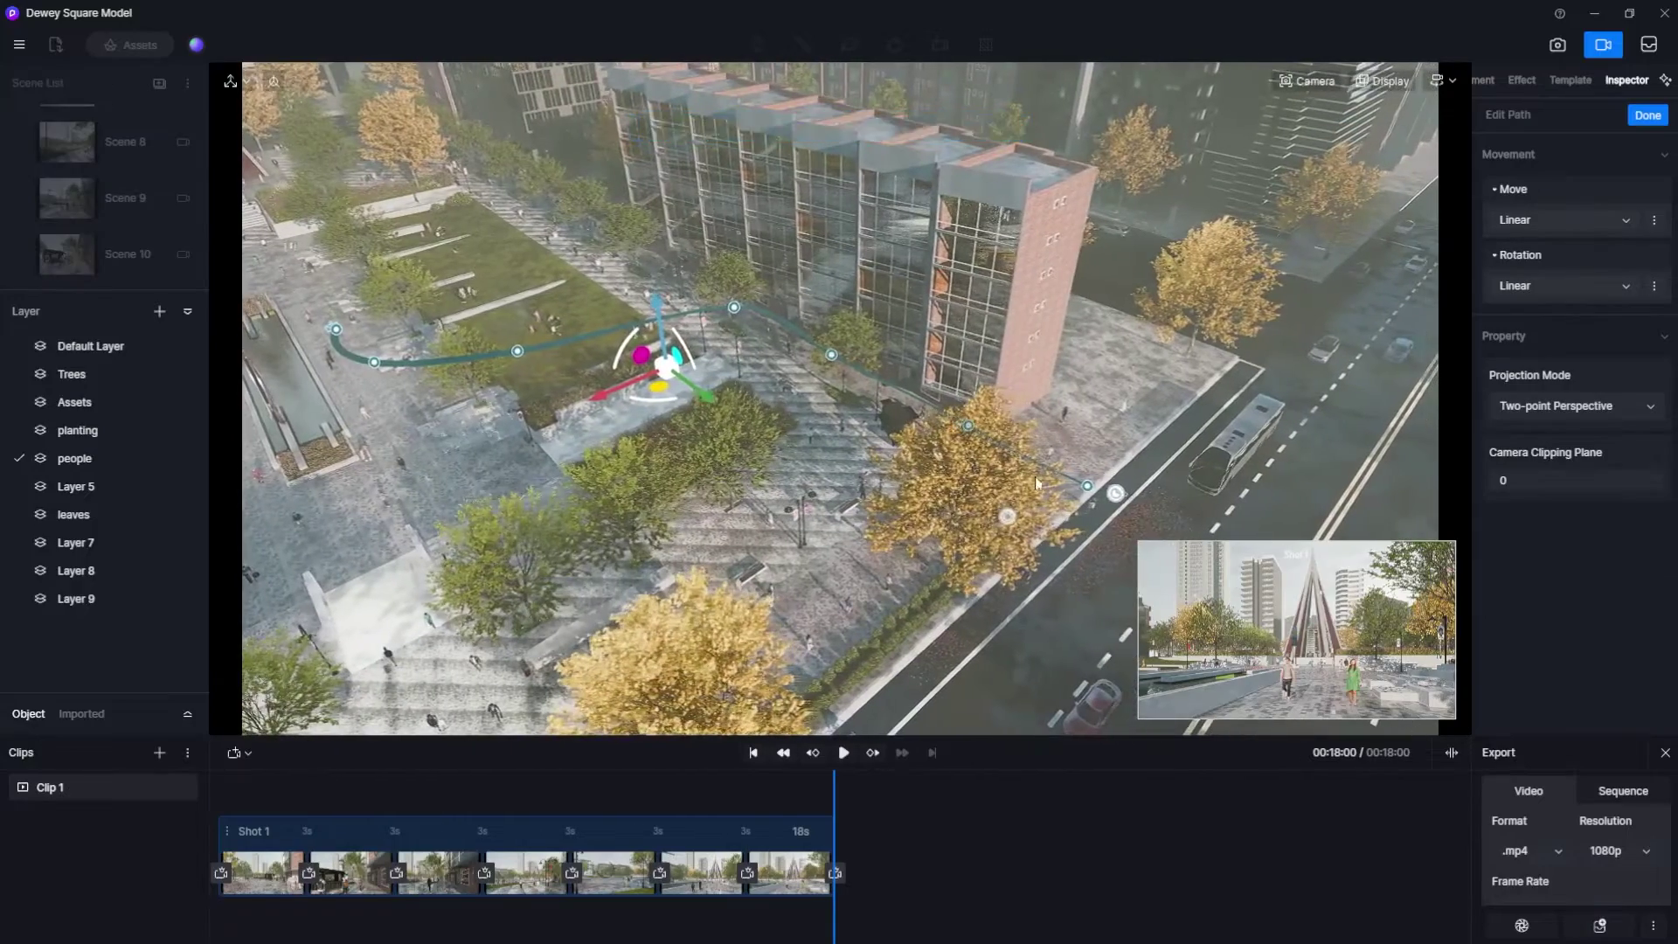
click(1089, 487)
drag(837, 794, 218, 794)
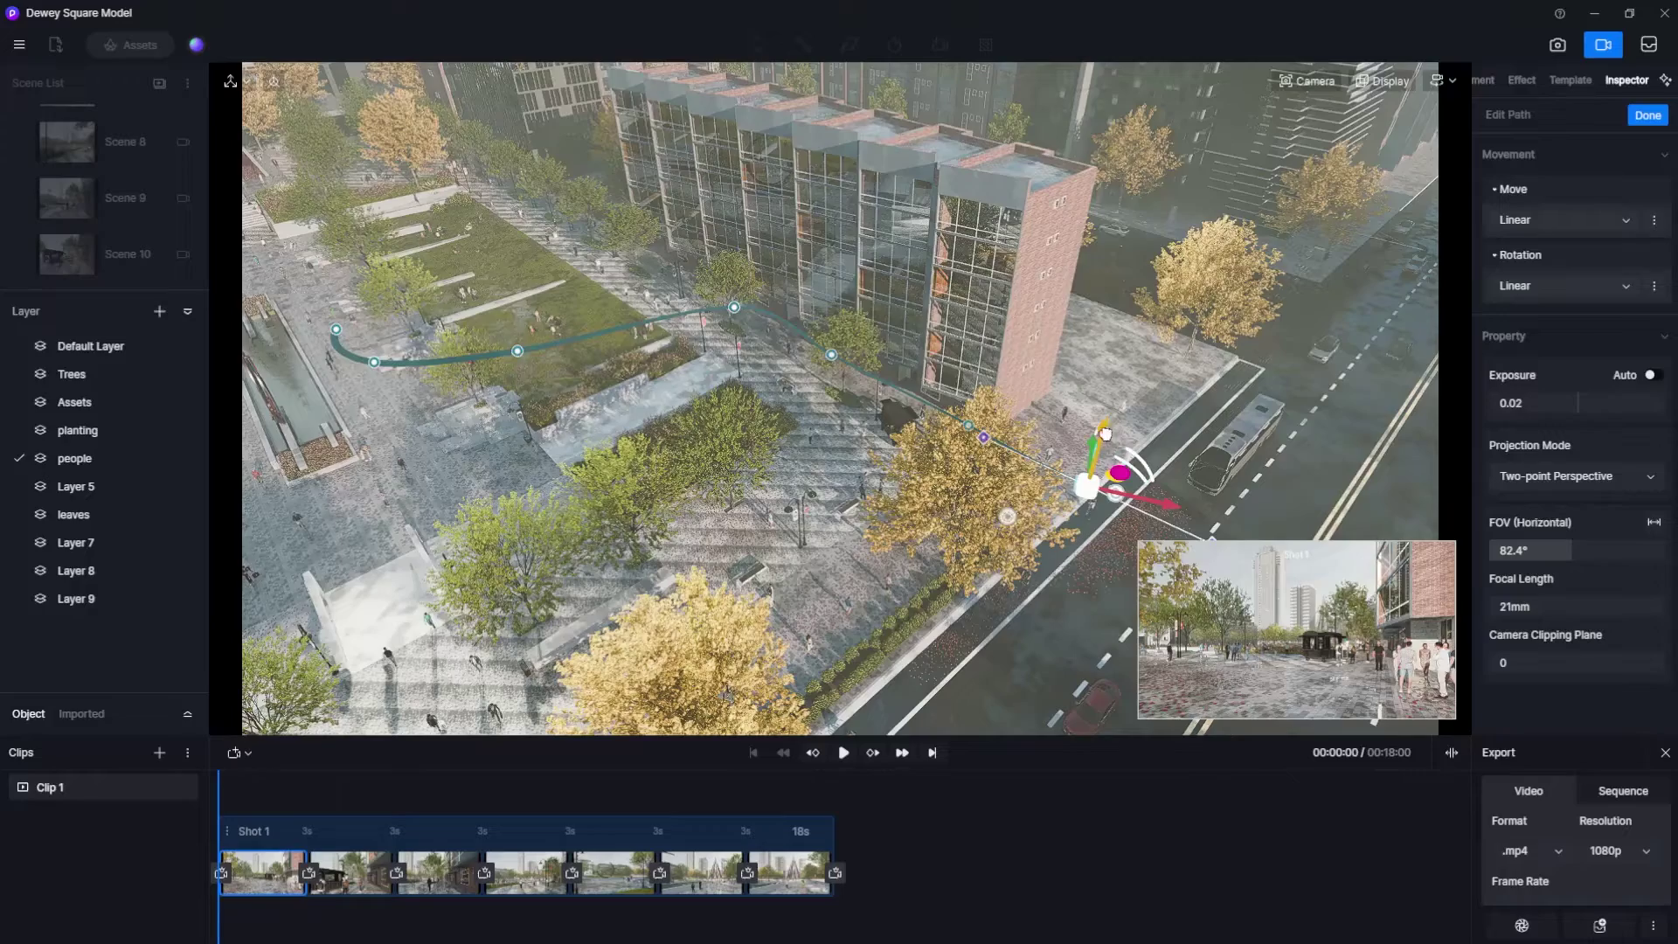
scroll(863, 546, up, 2)
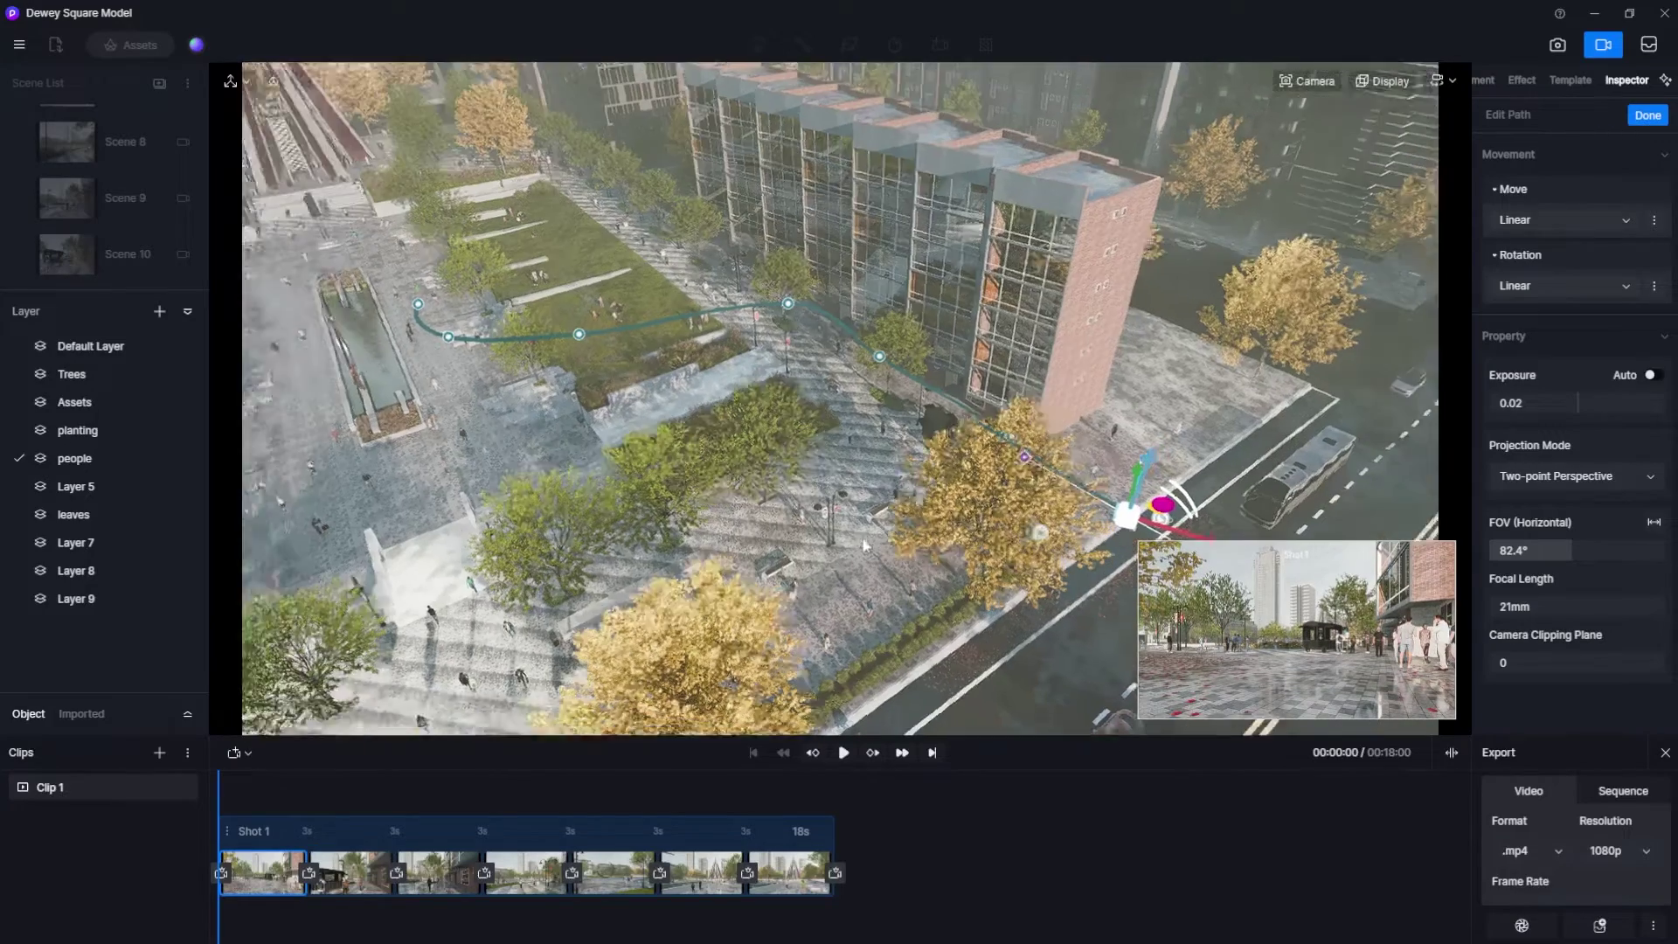
right_drag(864, 545, 961, 516)
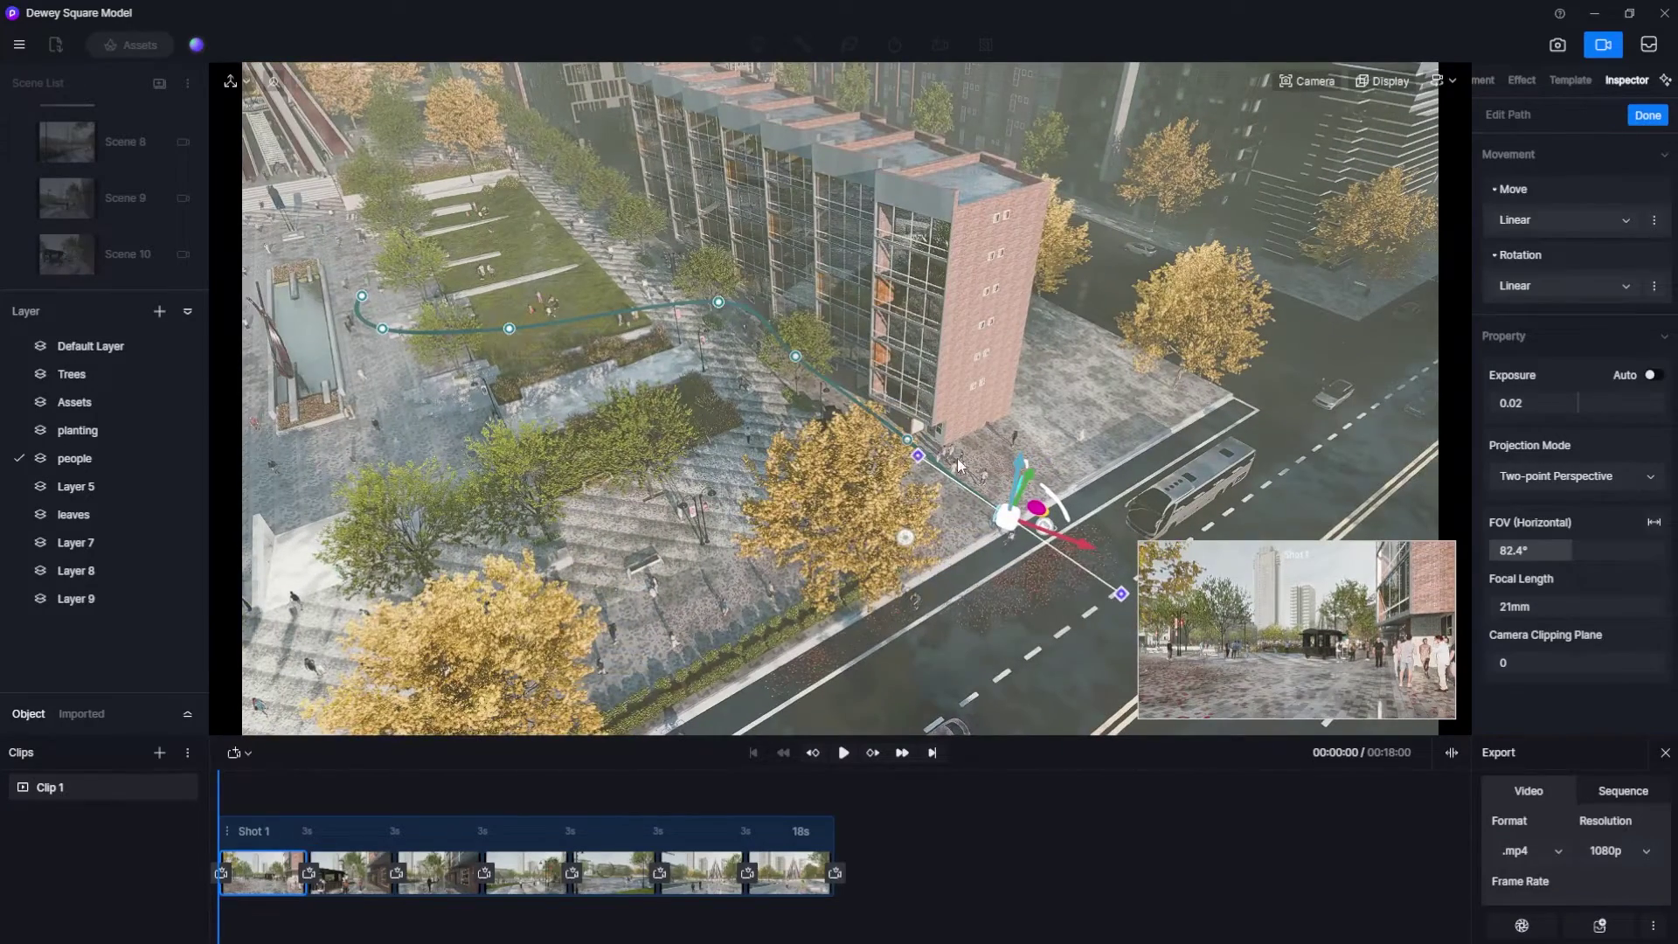
click(1120, 595)
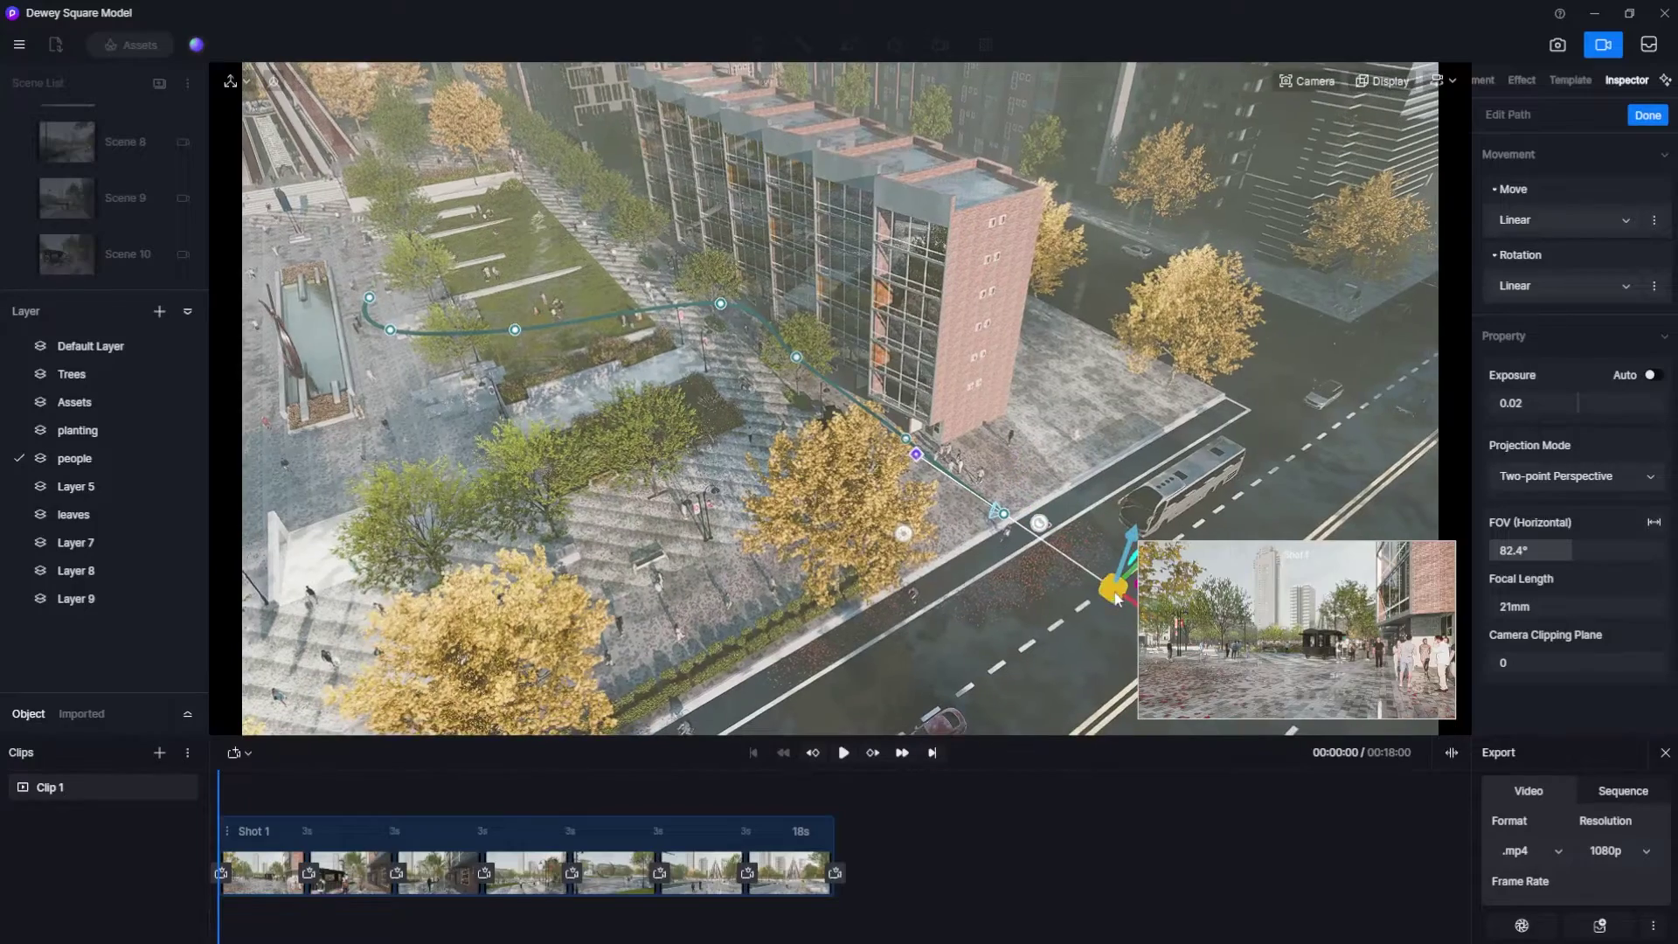
right_drag(1118, 599, 1061, 549)
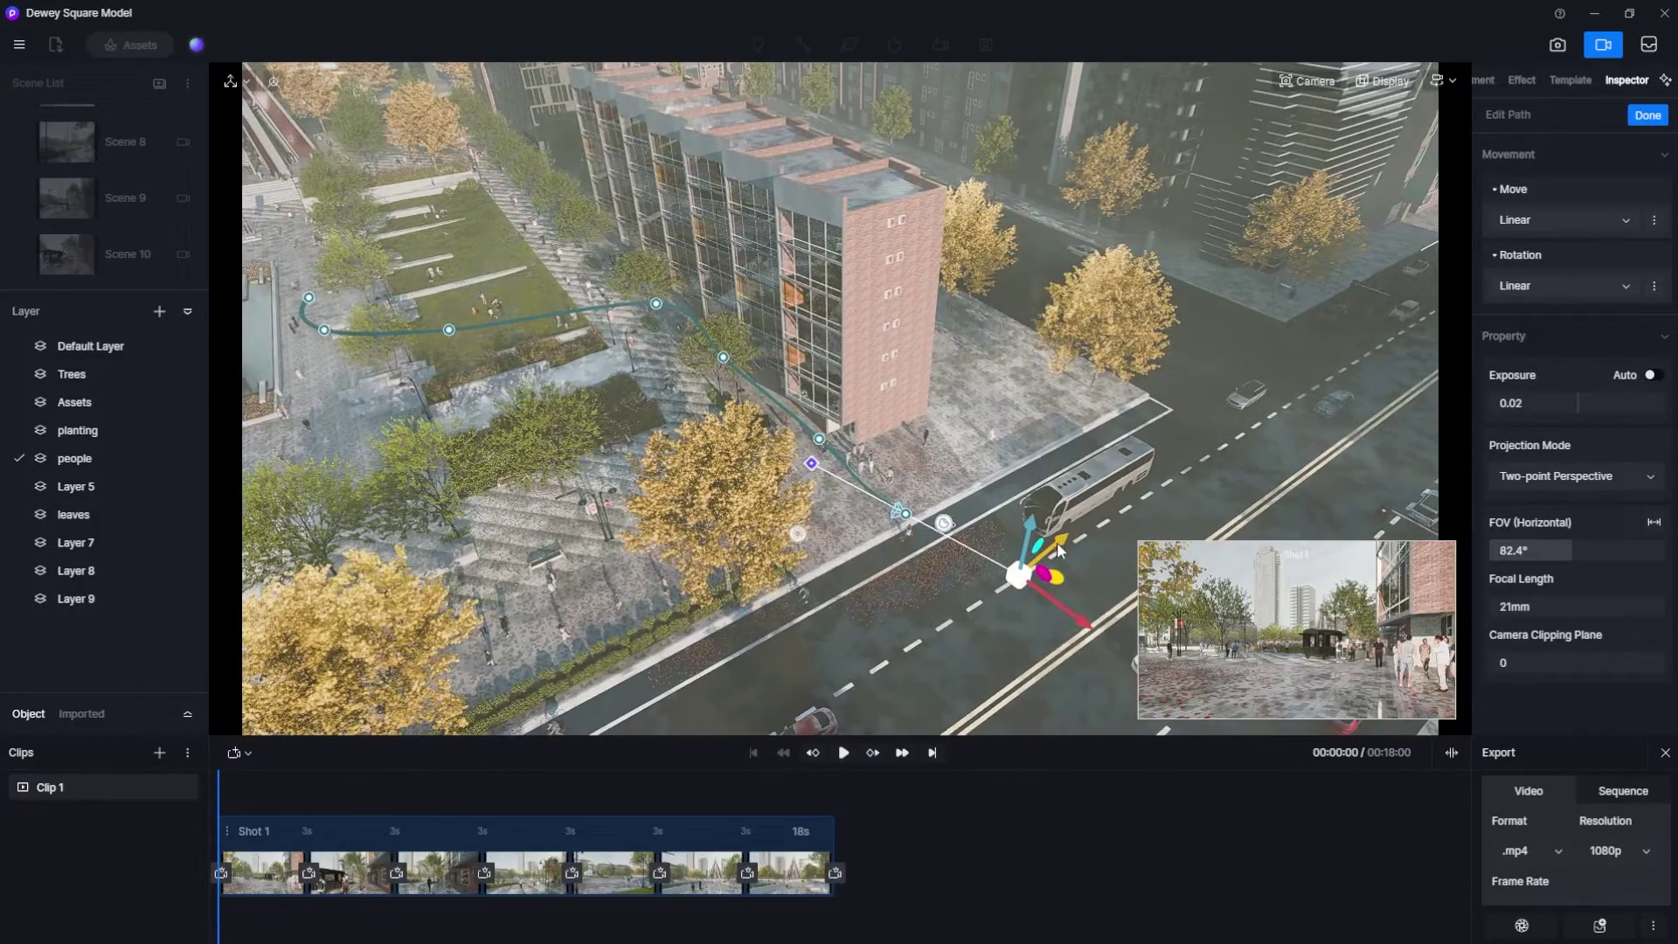
drag(1064, 547, 1058, 546)
Nudge the second path point near the brick building's corner and preview an early moment of the shot.
click(820, 441)
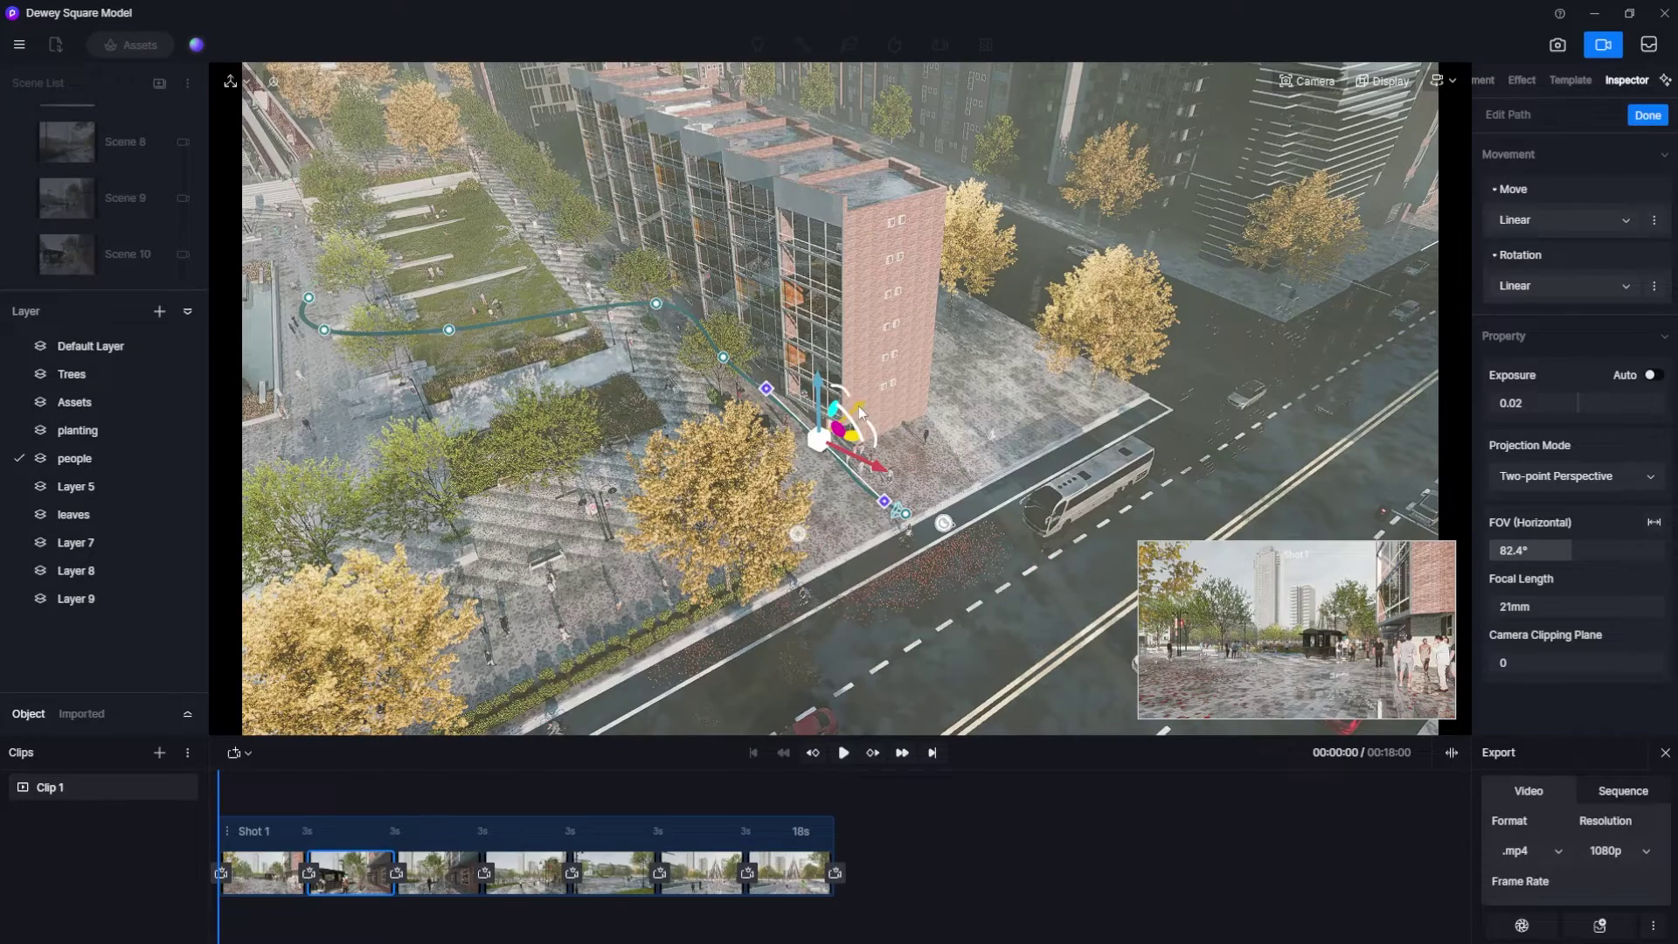
drag(860, 409, 857, 409)
click(320, 795)
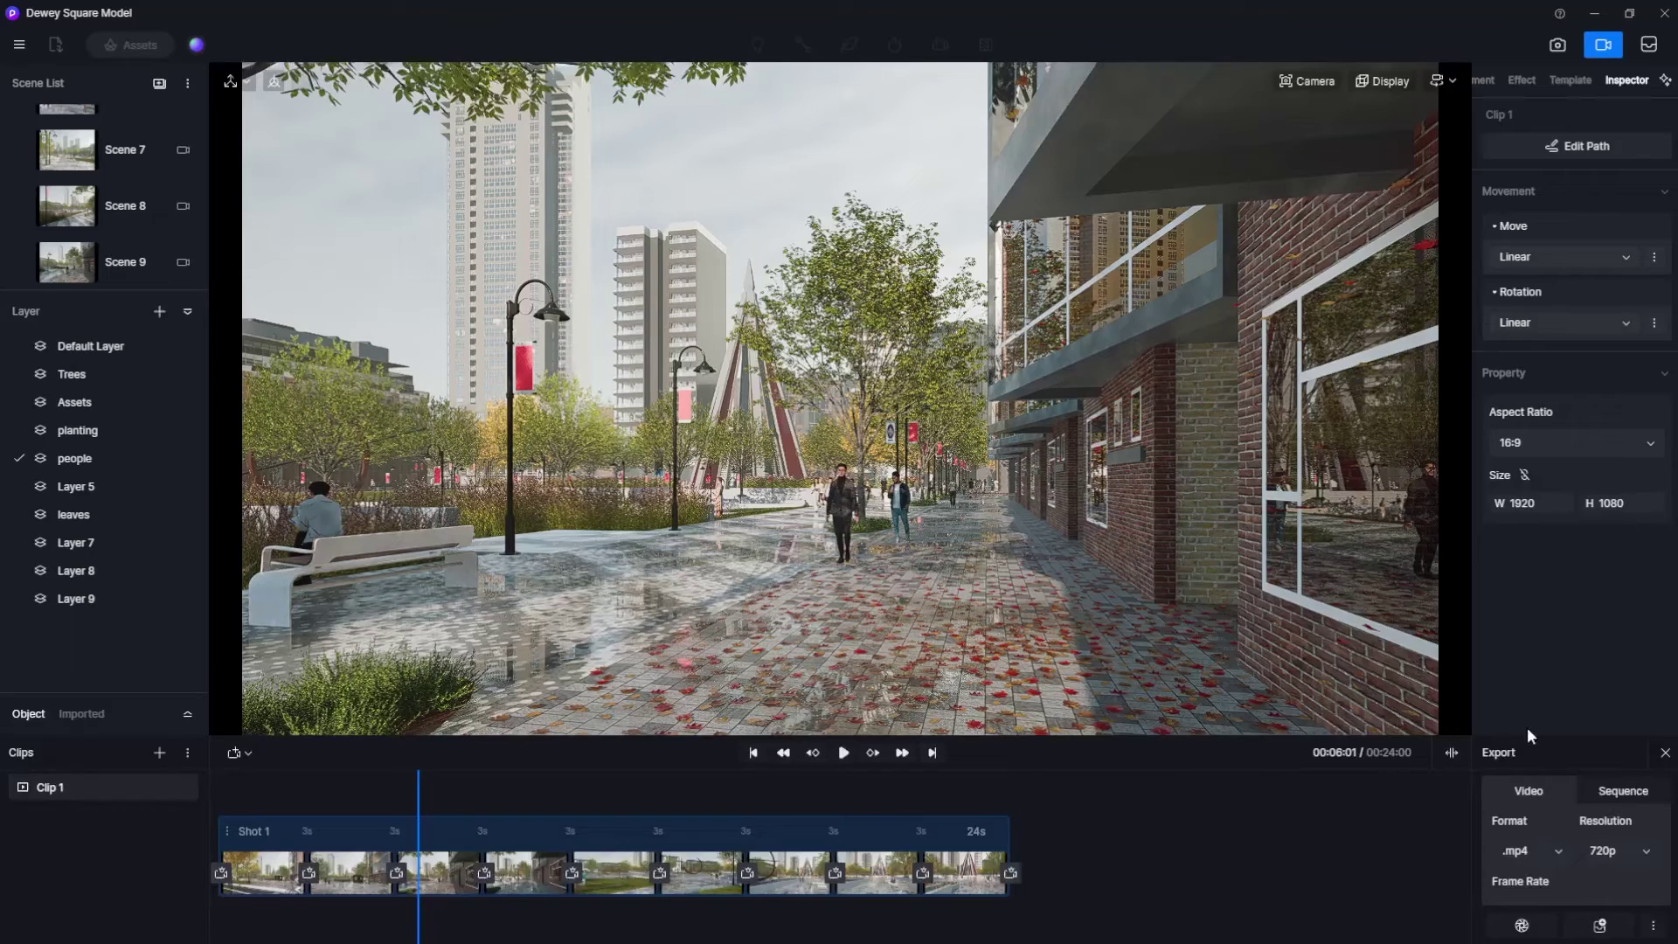
Open the resolution options for the clip's video export.
click(1539, 822)
click(1607, 853)
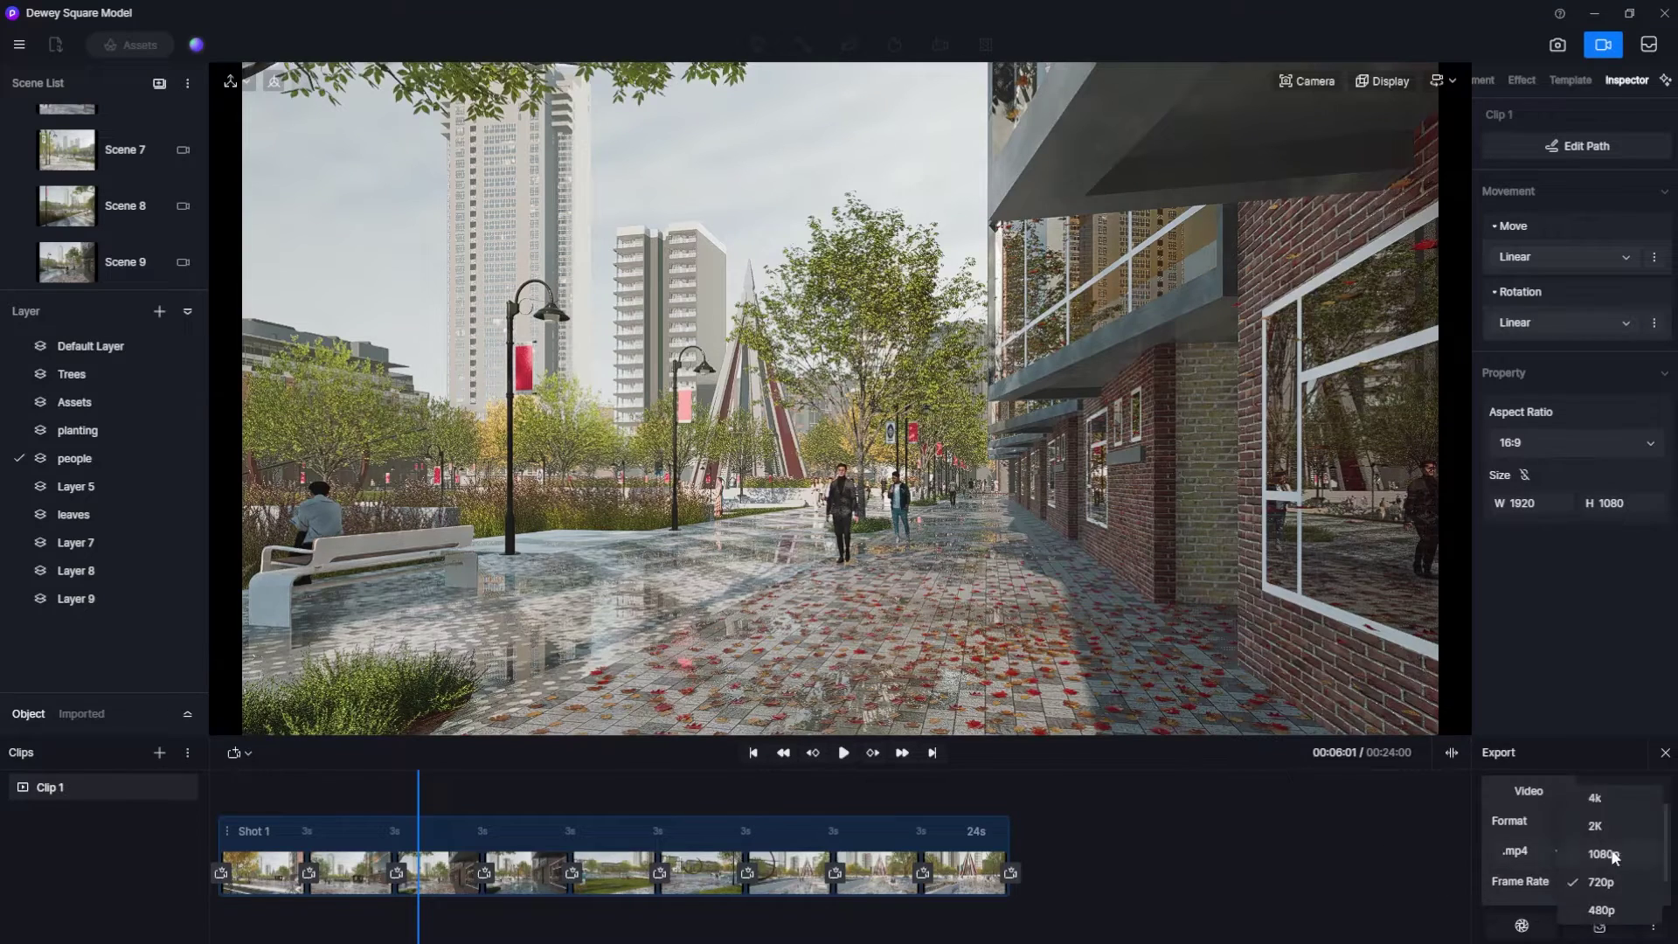